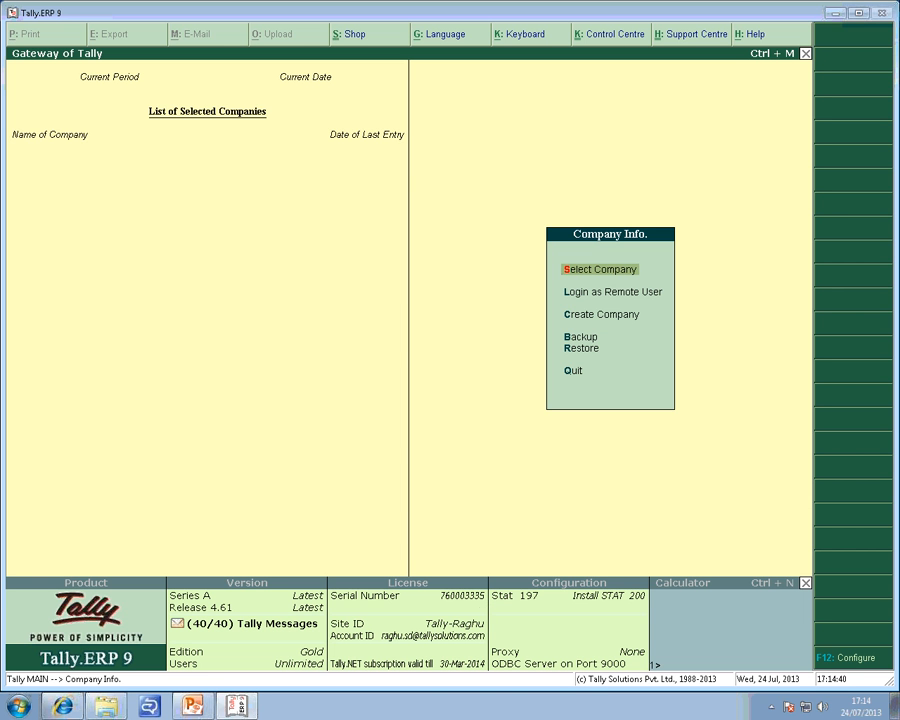
Minimize Tally.ERP 9 and refresh the desktop.
{"action": "left_click", "coordinate": [835, 14]}
{"action": "right_click", "coordinate": [499, 228]}
{"action": "left_click", "coordinate": [542, 265]}
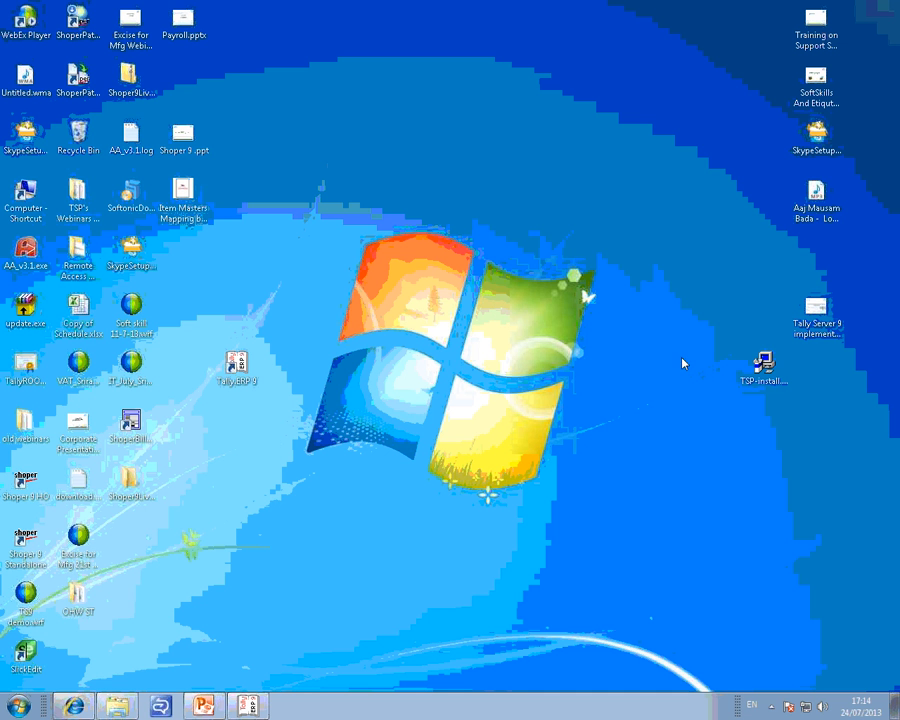
Move the TSP-install file to the open area in the upper middle of the desktop and run it.
{"action": "left_click", "coordinate": [762, 366]}
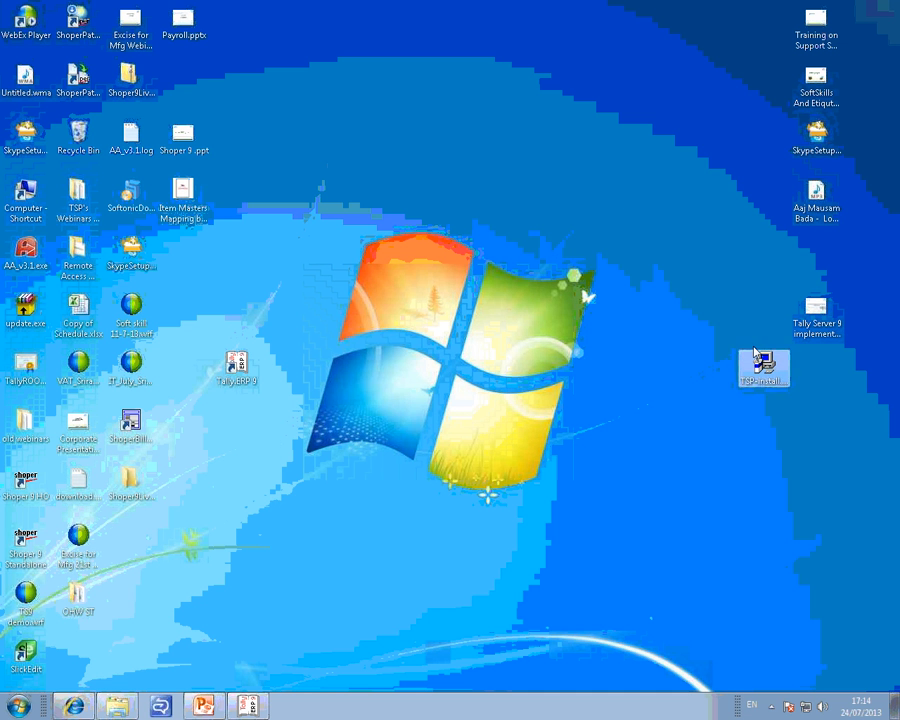
{"action": "left_click_drag", "start_coordinate": [755, 352], "coordinate": [545, 125]}
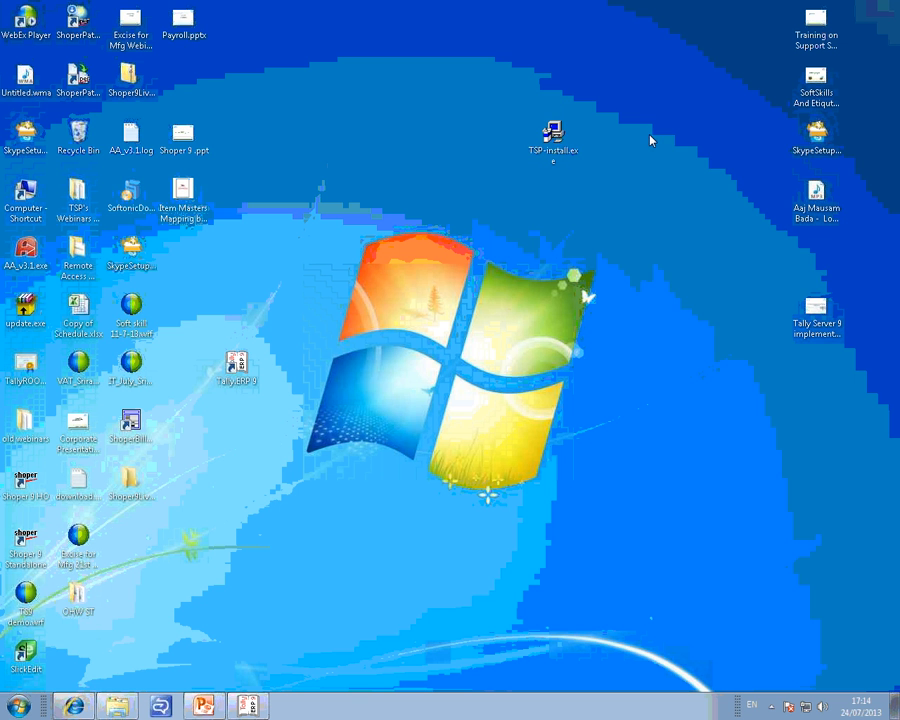
{"action": "right_click", "coordinate": [634, 139]}
{"action": "left_click", "coordinate": [667, 184]}
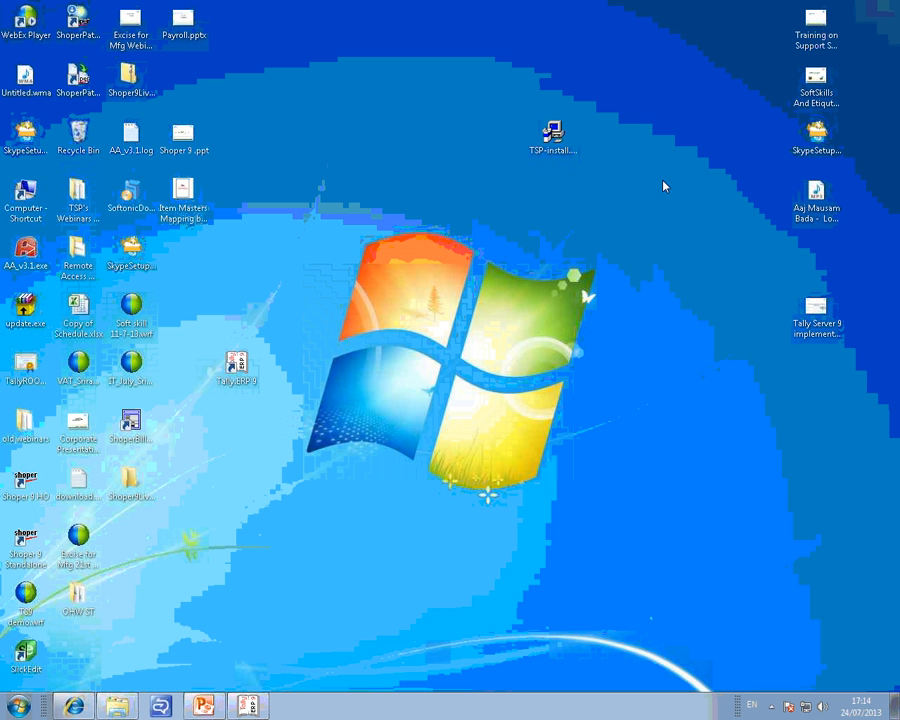
{"action": "left_click", "coordinate": [549, 148]}
{"action": "double_click", "coordinate": [549, 148]}
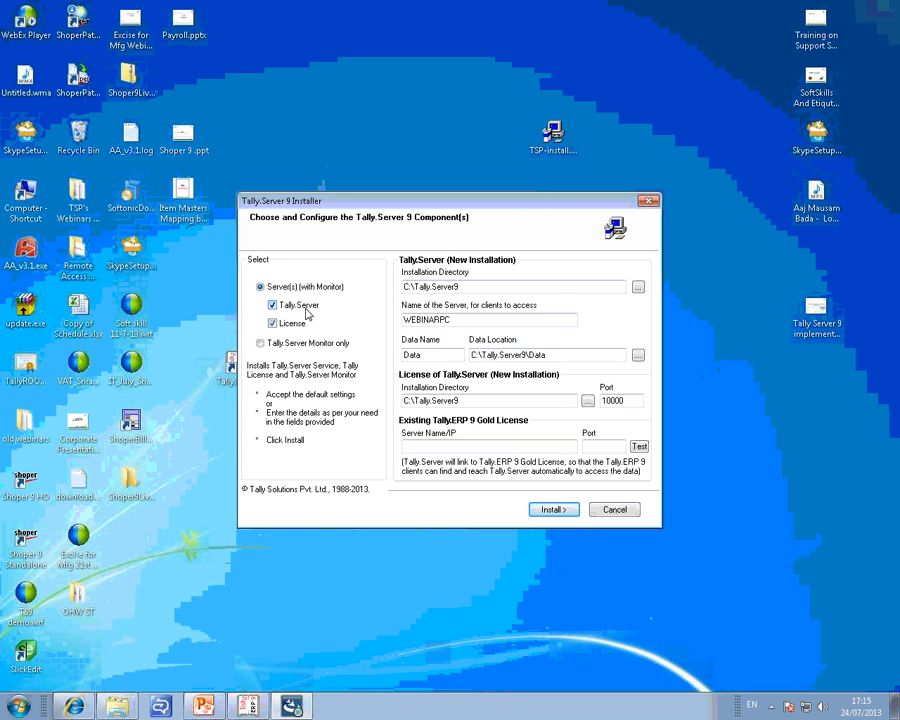
View the installer's settings for License only and for Tally.Server only, ending with both components selected.
{"action": "left_click", "coordinate": [306, 311]}
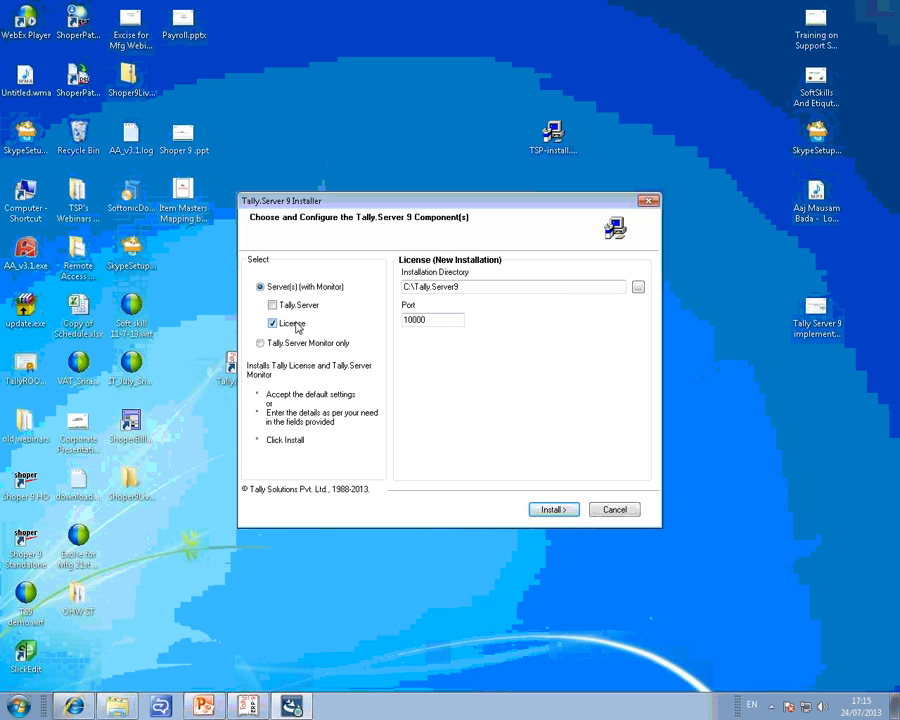
{"action": "left_click", "coordinate": [296, 326]}
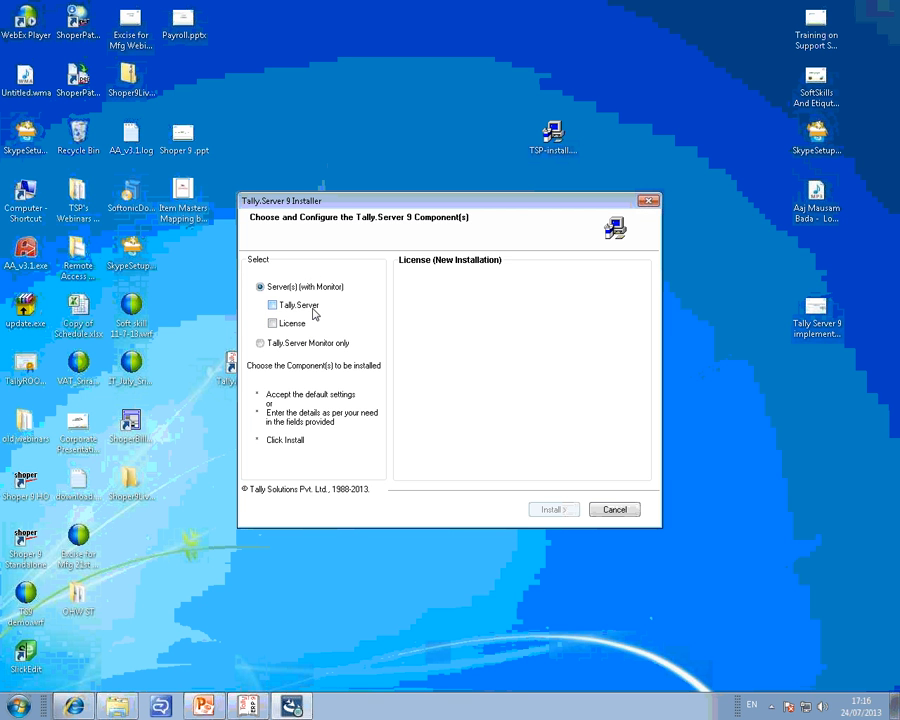
{"action": "left_click", "coordinate": [293, 312]}
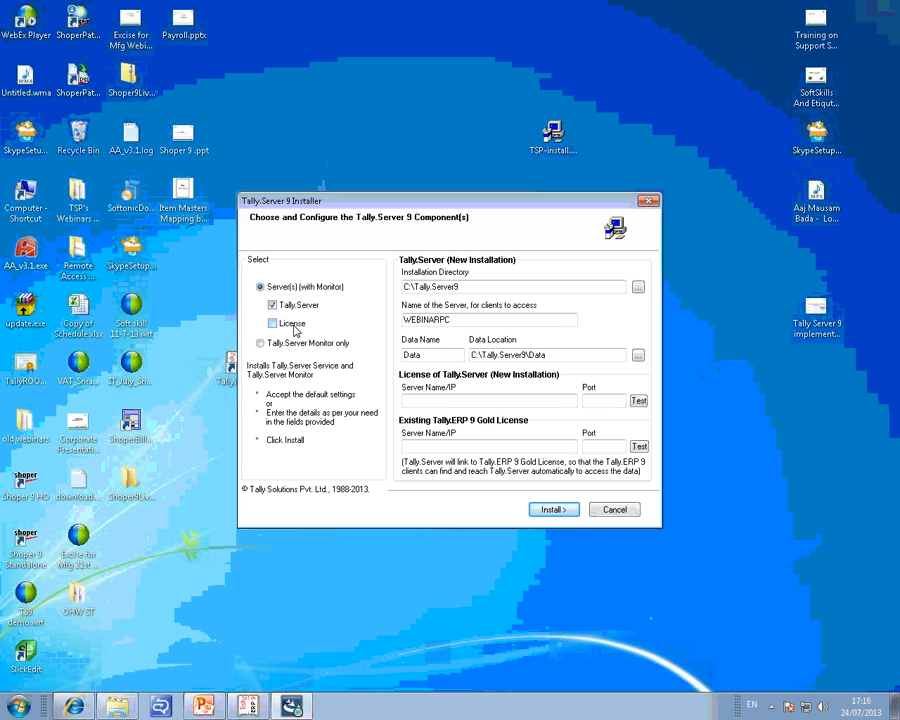
{"action": "left_click", "coordinate": [295, 330]}
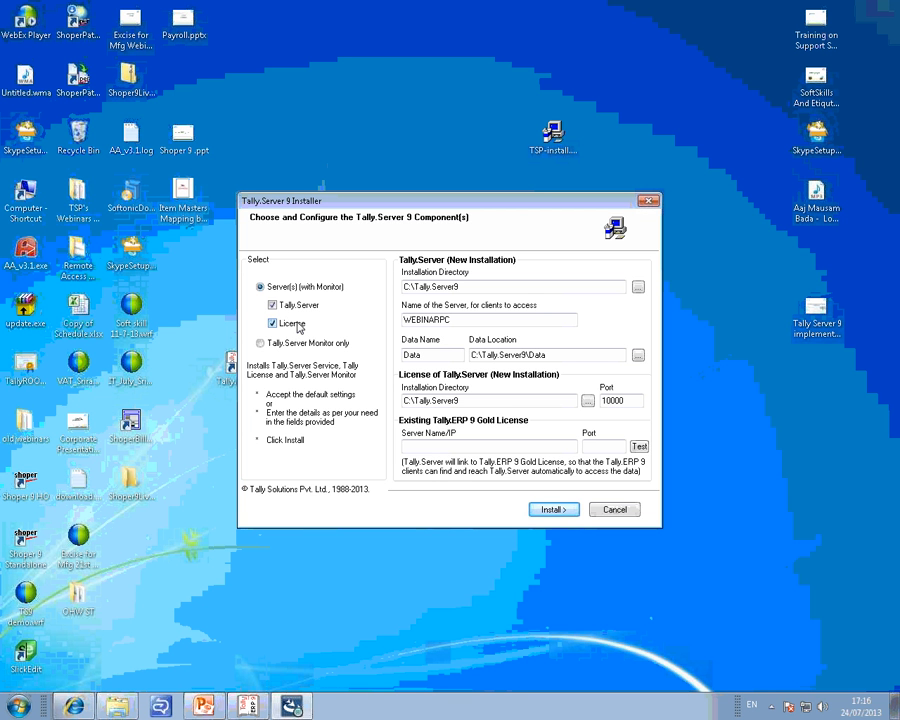
Open the Windows Services console through the Run dialog.
{"action": "left_click", "coordinate": [18, 706]}
{"action": "key", "text": "super+r"}
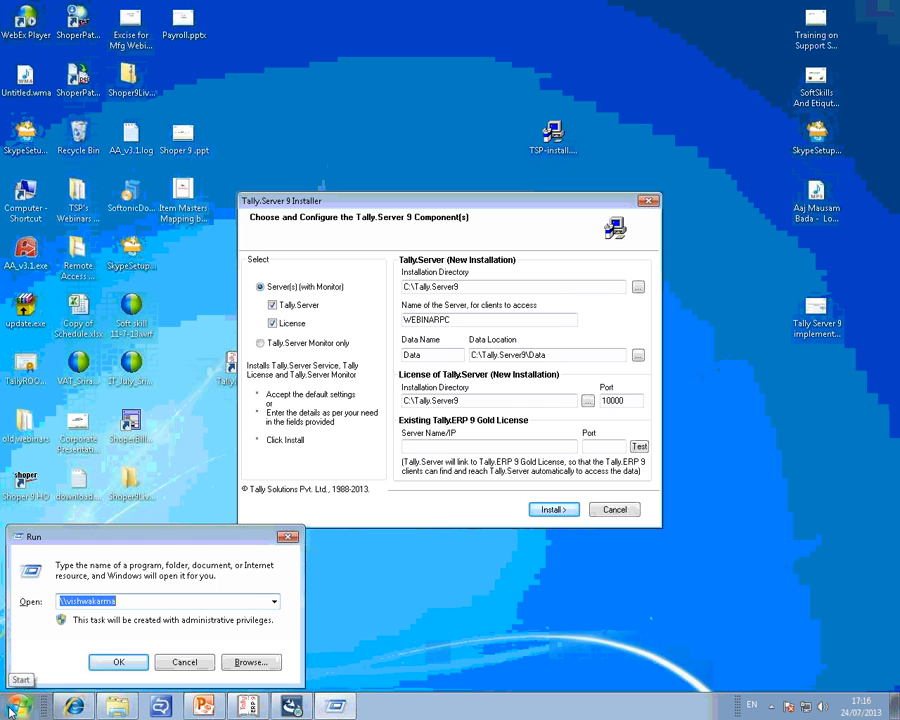
{"action": "type", "text": "\\"}
{"action": "key", "text": "Down"}
{"action": "key", "text": "Return"}
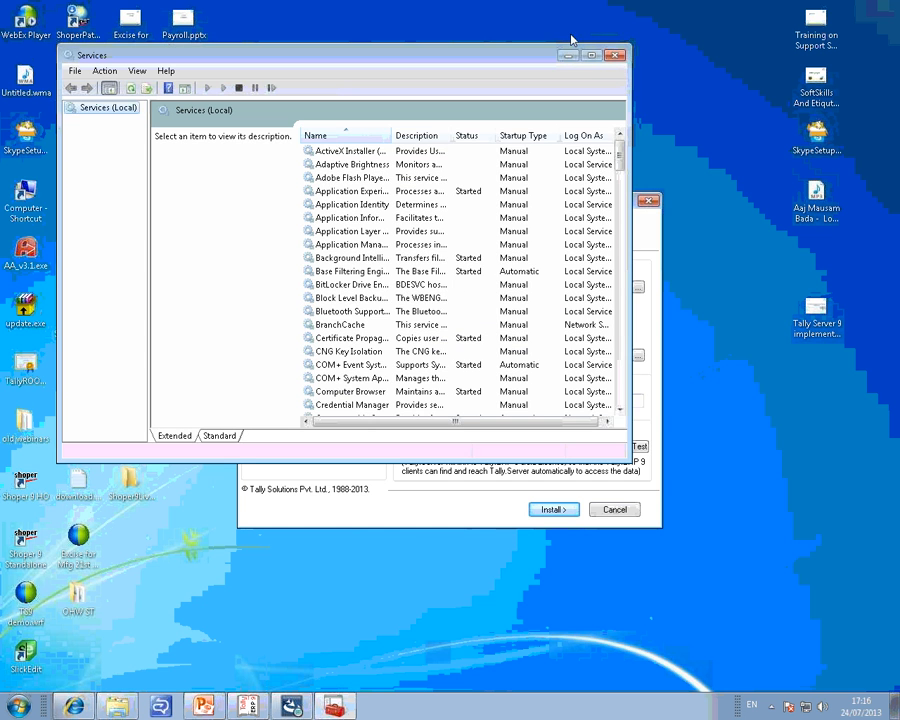
Maximize the Services console, inspect the properties of Tally License Server 8.0, and cancel and minimize the console.
{"action": "left_click", "coordinate": [590, 56]}
{"action": "left_click_drag", "start_coordinate": [329, 87], "coordinate": [433, 115]}
{"action": "left_click", "coordinate": [337, 175]}
{"action": "key", "text": "t"}
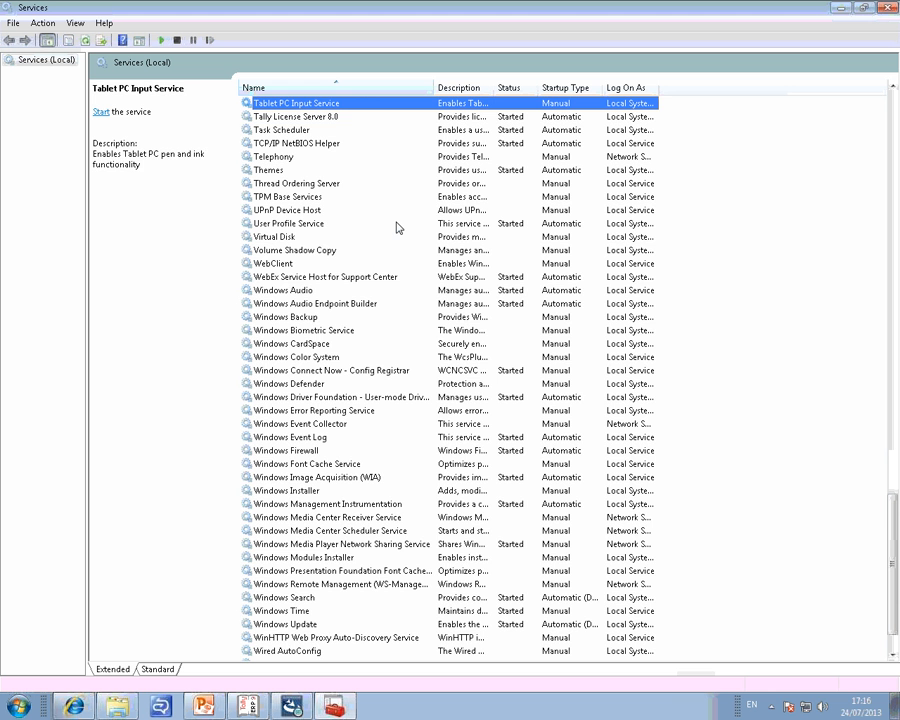
{"action": "left_click", "coordinate": [316, 118]}
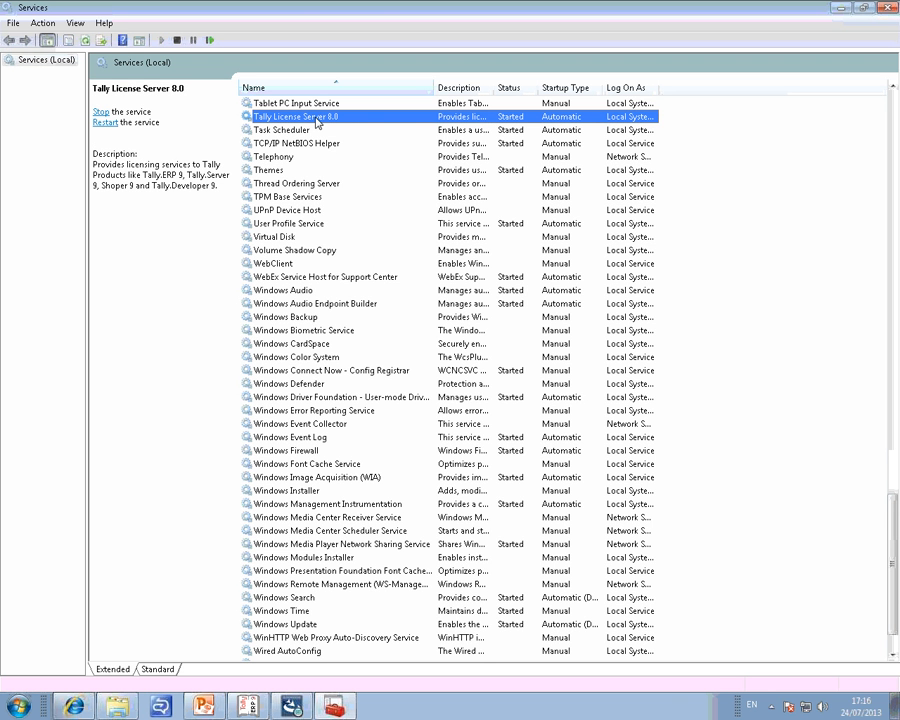
{"action": "right_click", "coordinate": [318, 122]}
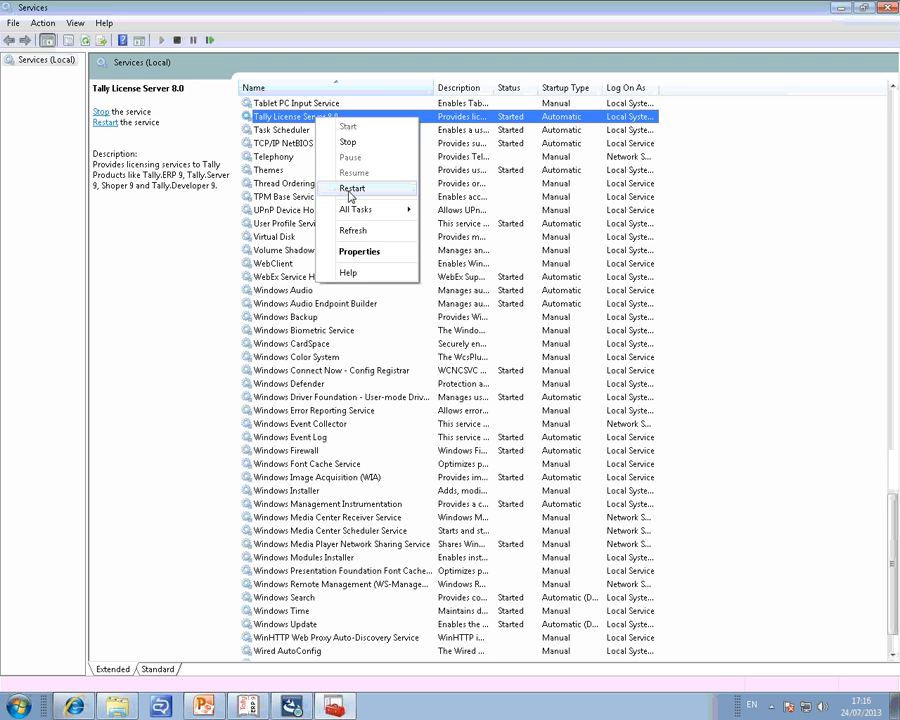
{"action": "left_click", "coordinate": [359, 252]}
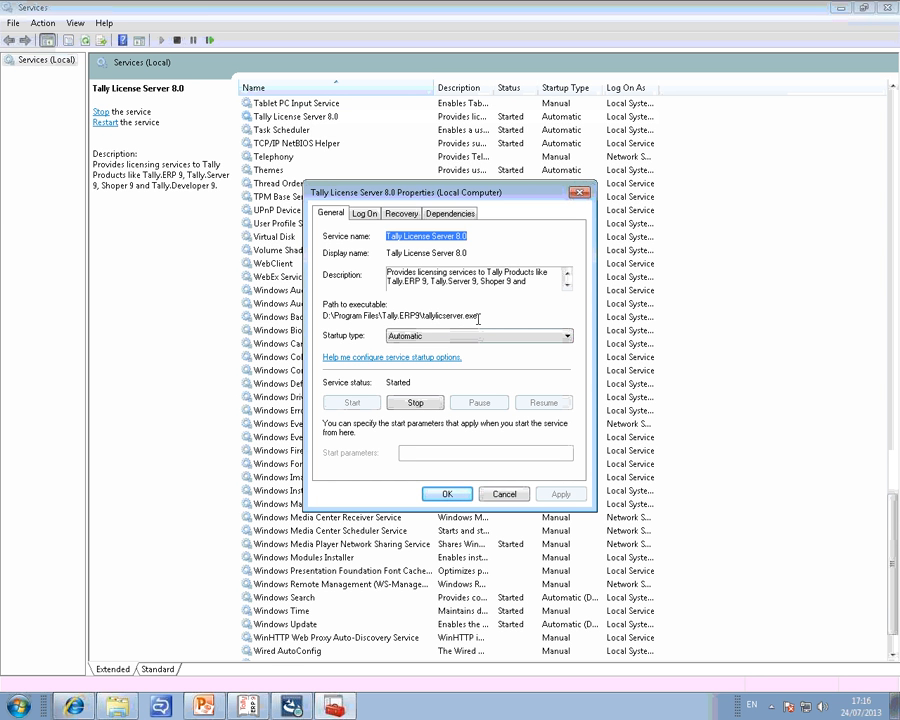
{"action": "left_click", "coordinate": [504, 494]}
{"action": "left_click", "coordinate": [841, 8]}
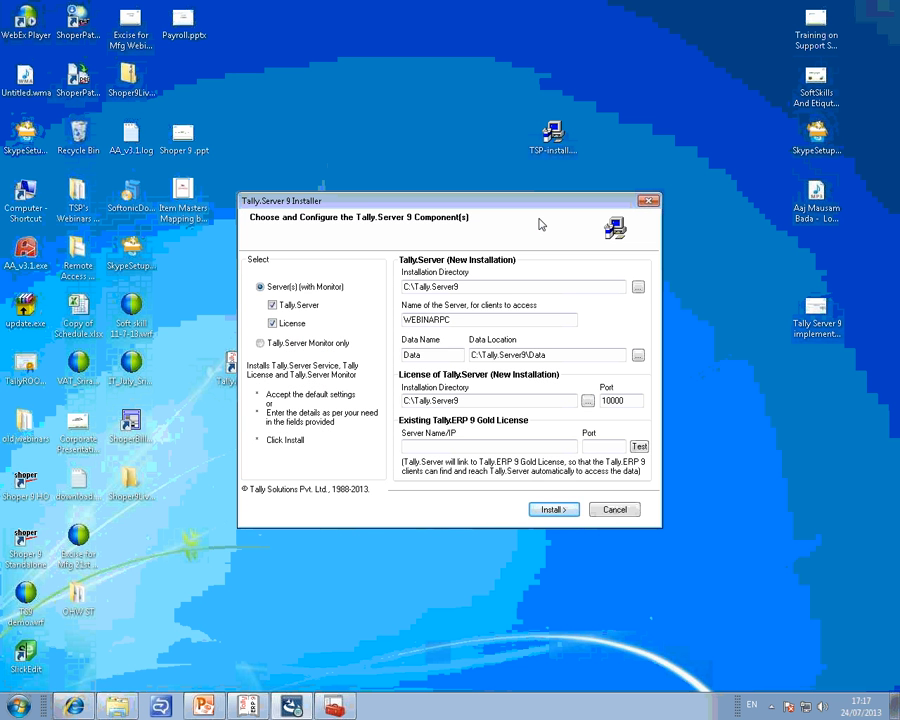
Open the file location of the Tally.ERP 9 desktop shortcut, locate tallylicserver.exe, and close the folder and shortcut properties.
{"action": "left_click_drag", "start_coordinate": [480, 220], "coordinate": [614, 243]}
{"action": "right_click", "coordinate": [236, 376]}
{"action": "left_click", "coordinate": [277, 650]}
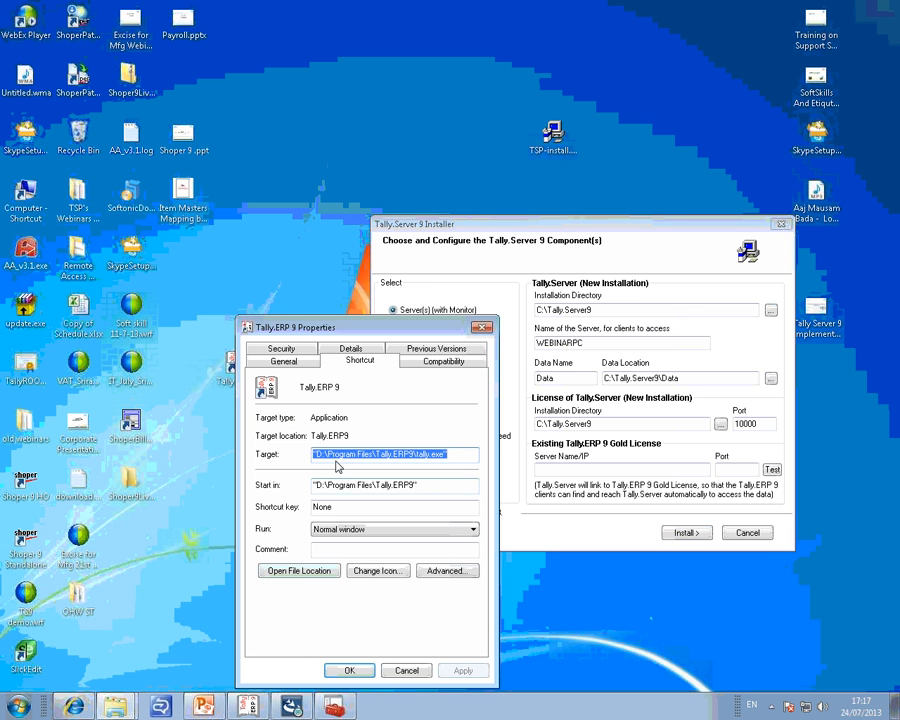
{"action": "left_click", "coordinate": [298, 570]}
{"action": "double_click", "coordinate": [430, 133]}
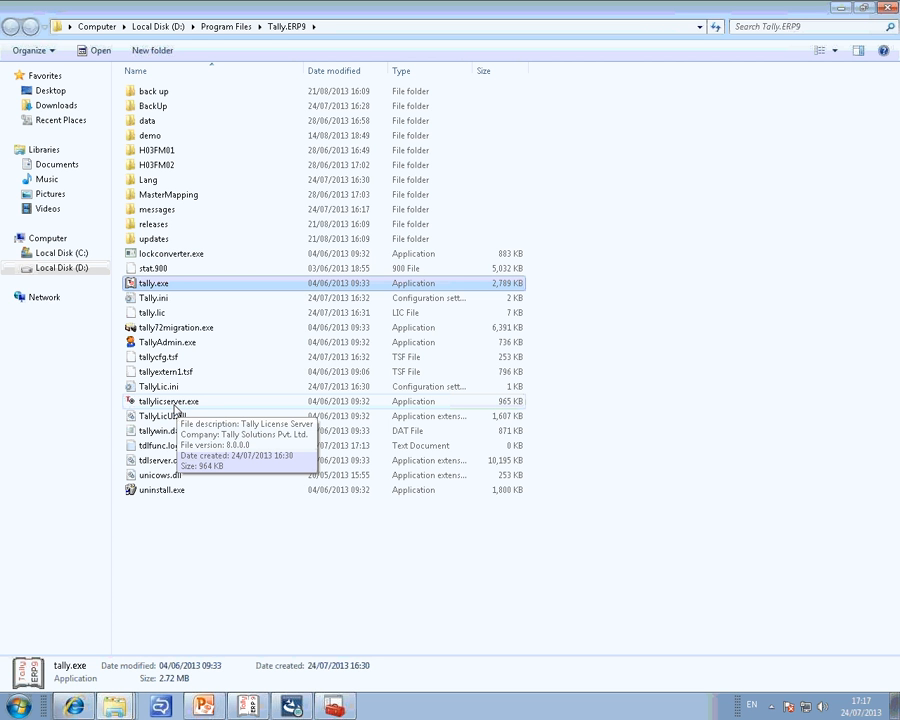
{"action": "left_click", "coordinate": [893, 8]}
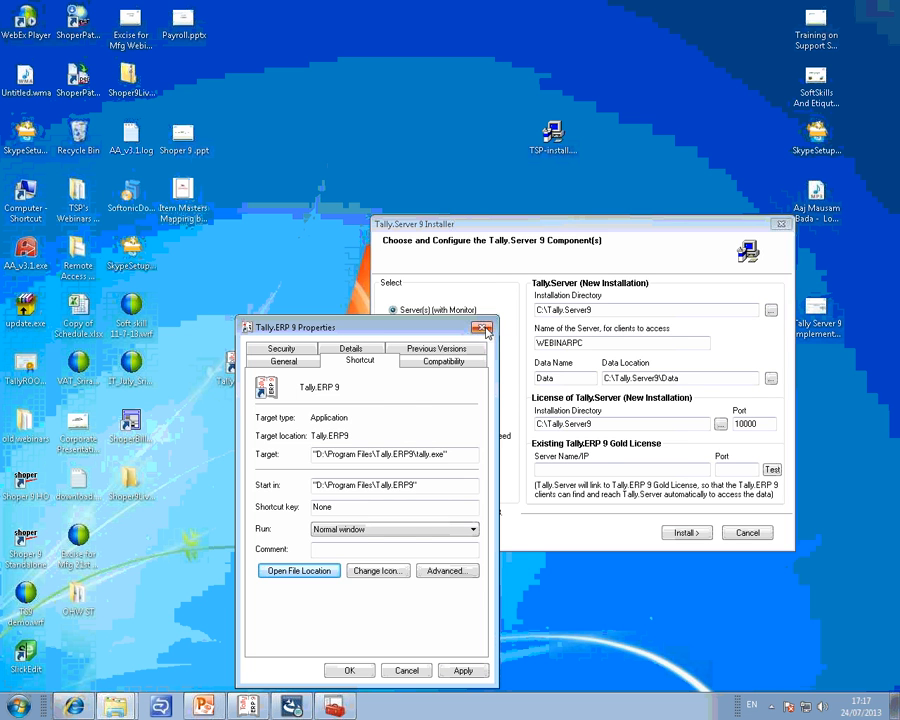
{"action": "left_click", "coordinate": [482, 327]}
{"action": "left_click_drag", "start_coordinate": [562, 222], "coordinate": [495, 195]}
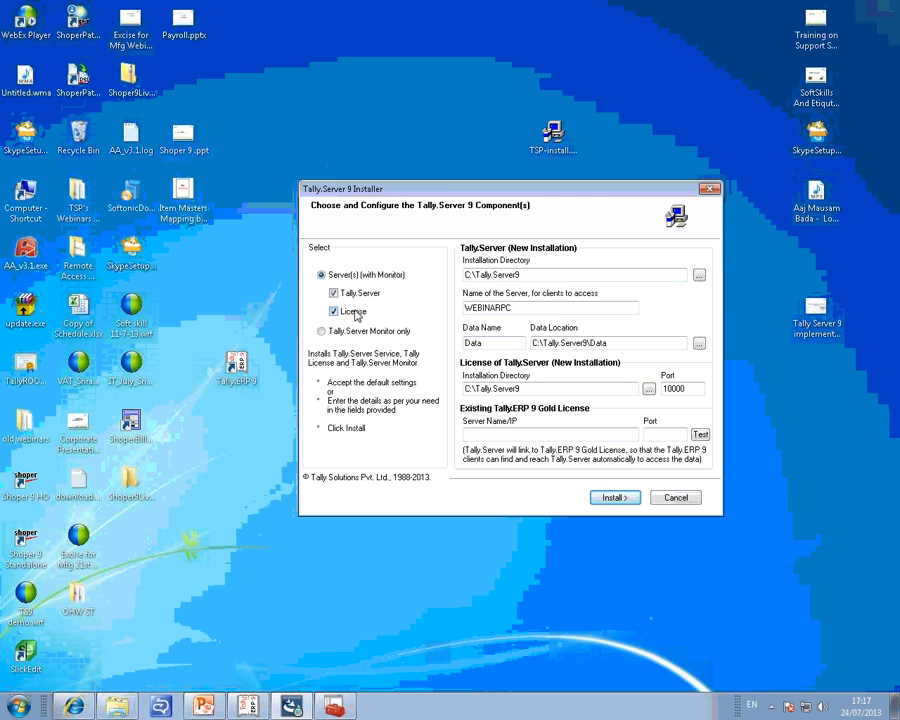
Compare the installer fields with License unselected and with Tally.Server unselected, restoring both selections.
{"action": "left_click", "coordinate": [356, 313]}
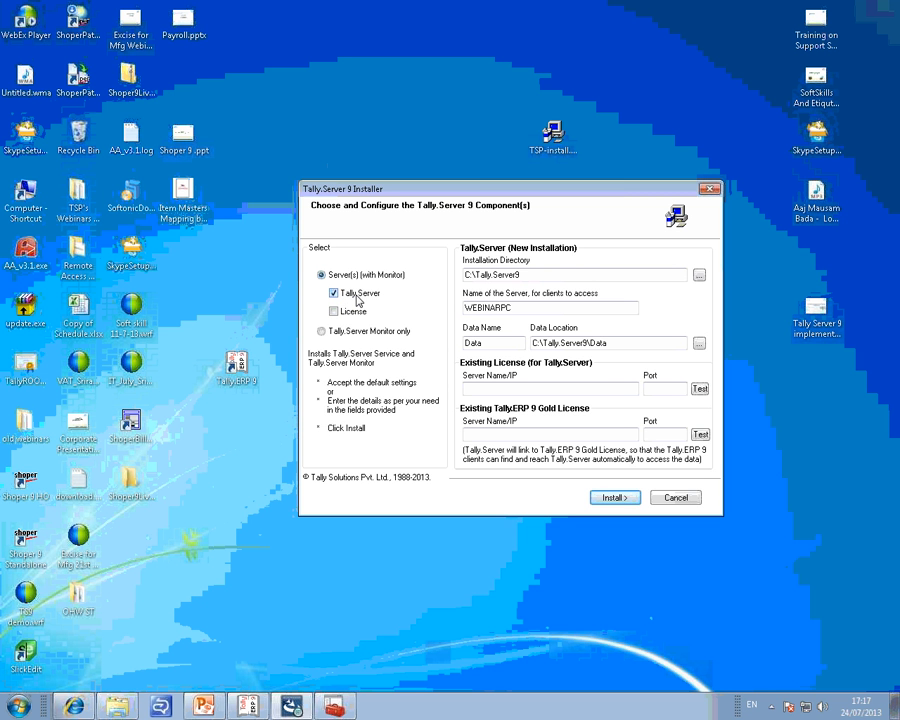
{"action": "left_click", "coordinate": [357, 297]}
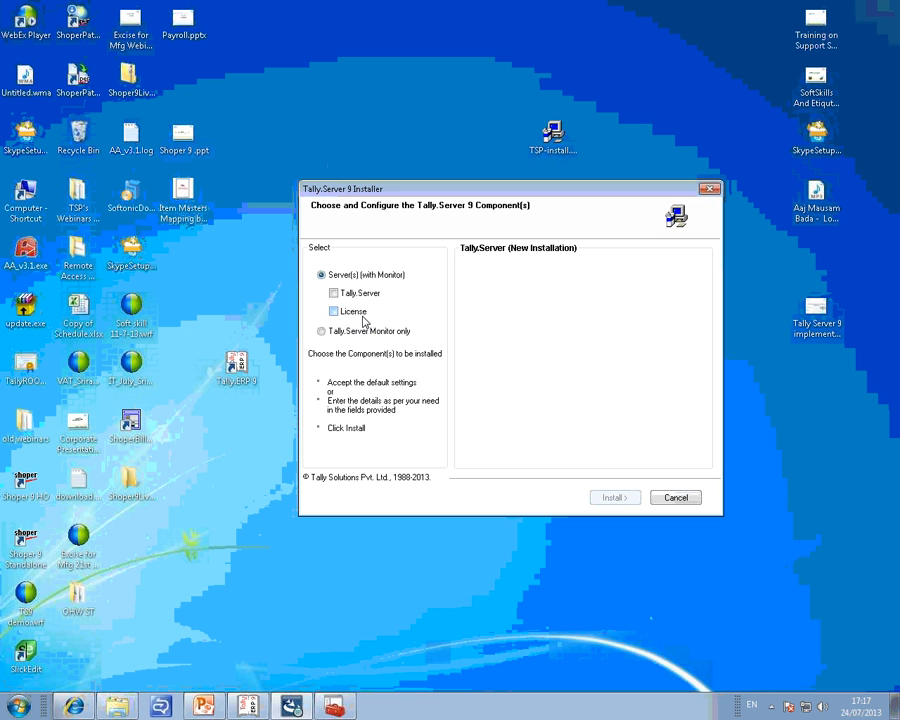
{"action": "left_click", "coordinate": [362, 313]}
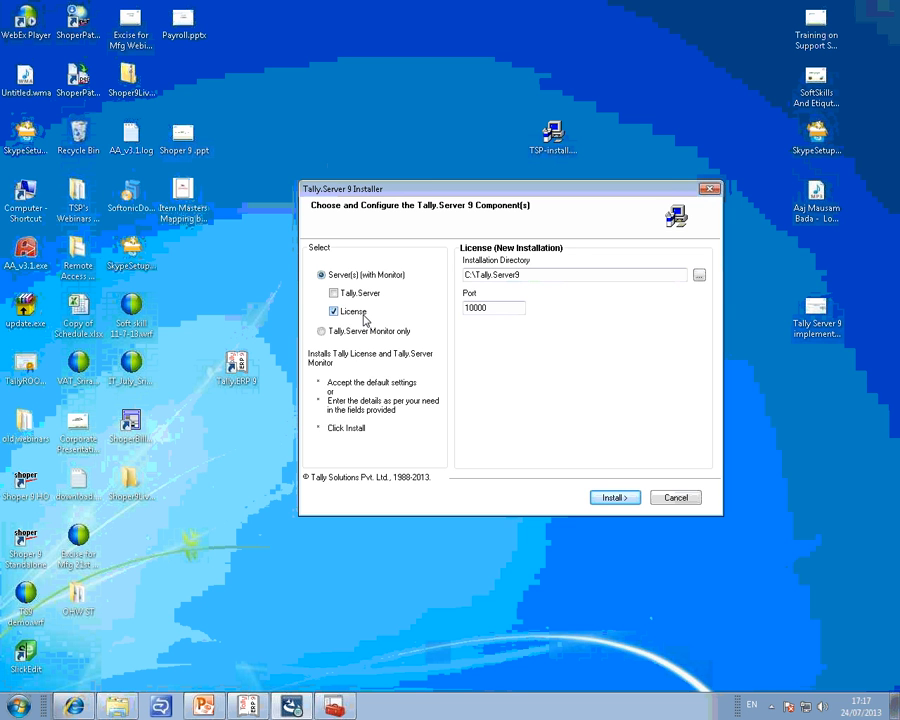
{"action": "left_click", "coordinate": [359, 296]}
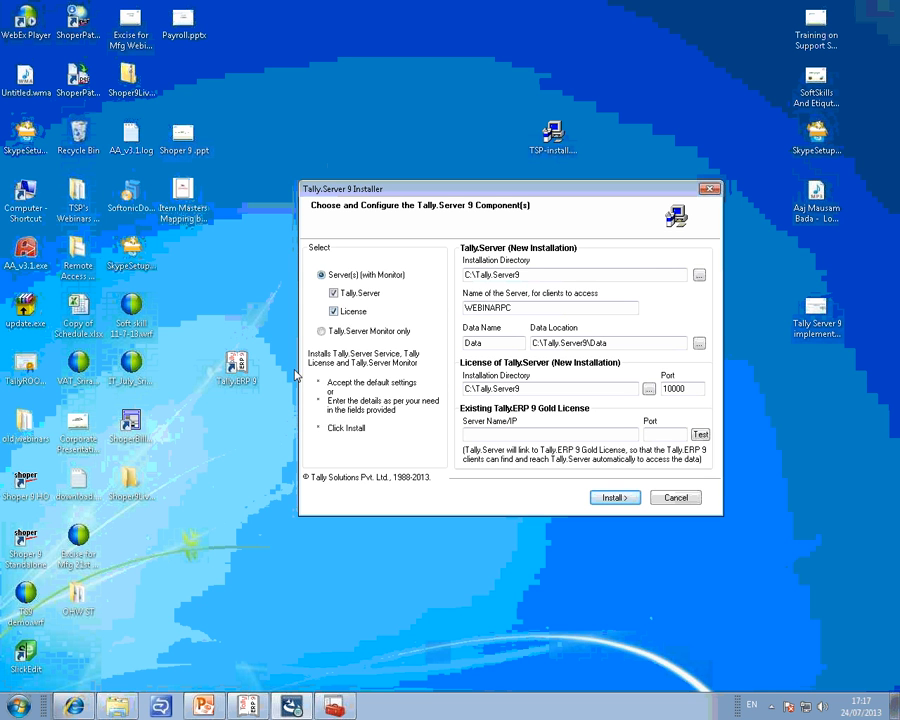
{"action": "left_click", "coordinate": [238, 372]}
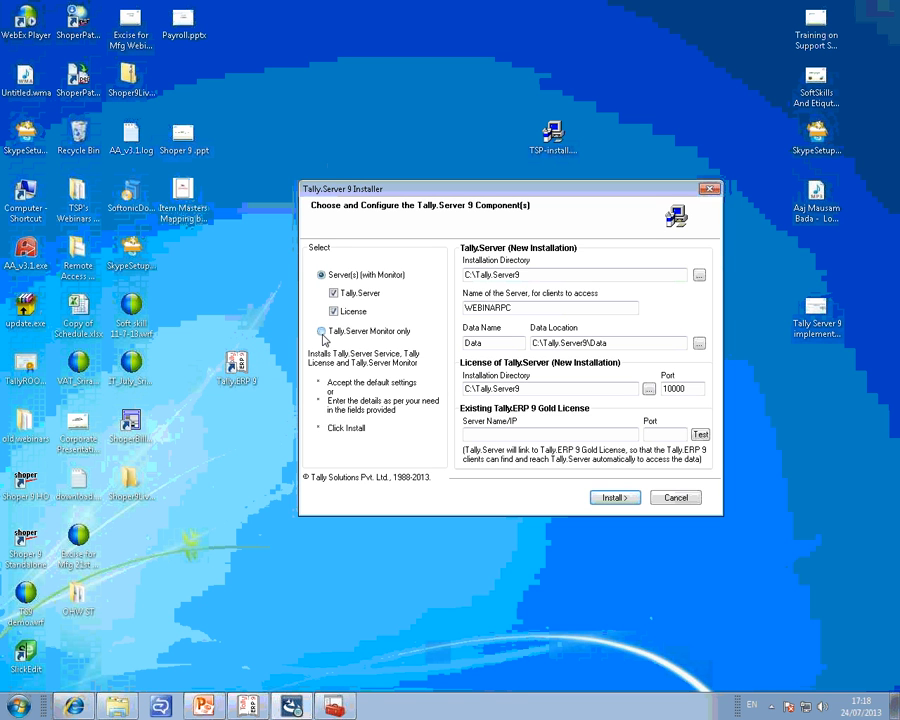
Examine the fields of the Tally.Server Monitor only option and return to Server(s) (with Monitor).
{"action": "left_click", "coordinate": [322, 335]}
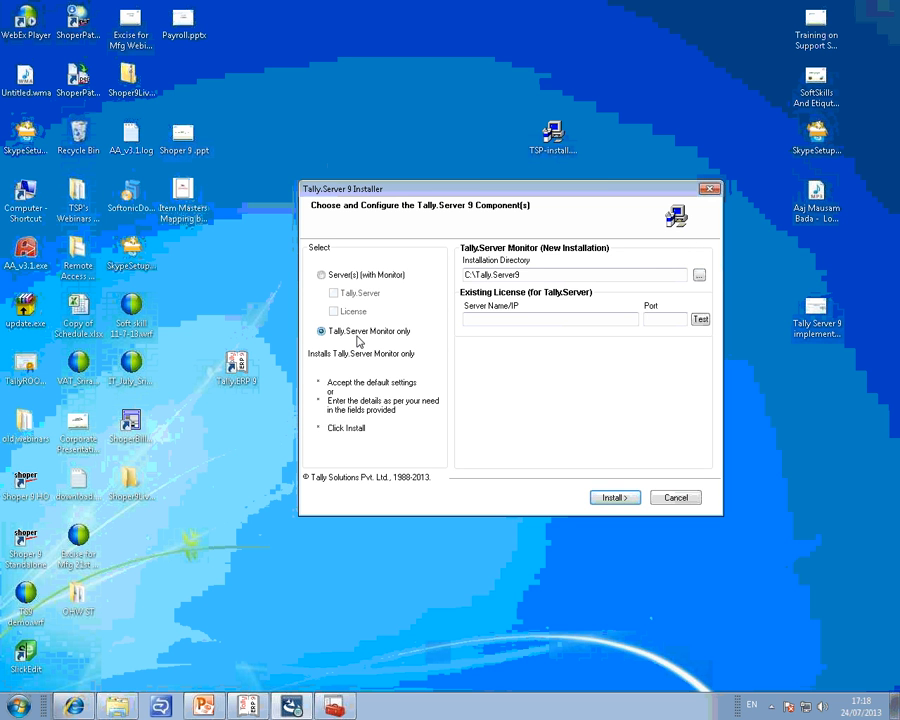
{"action": "left_click", "coordinate": [476, 318]}
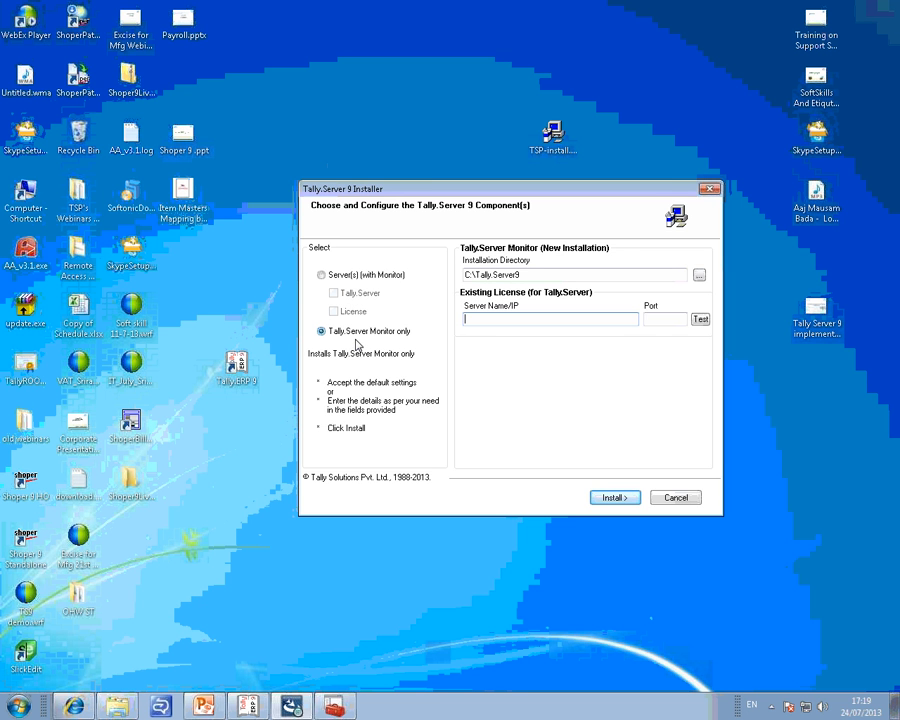
{"action": "left_click", "coordinate": [323, 276]}
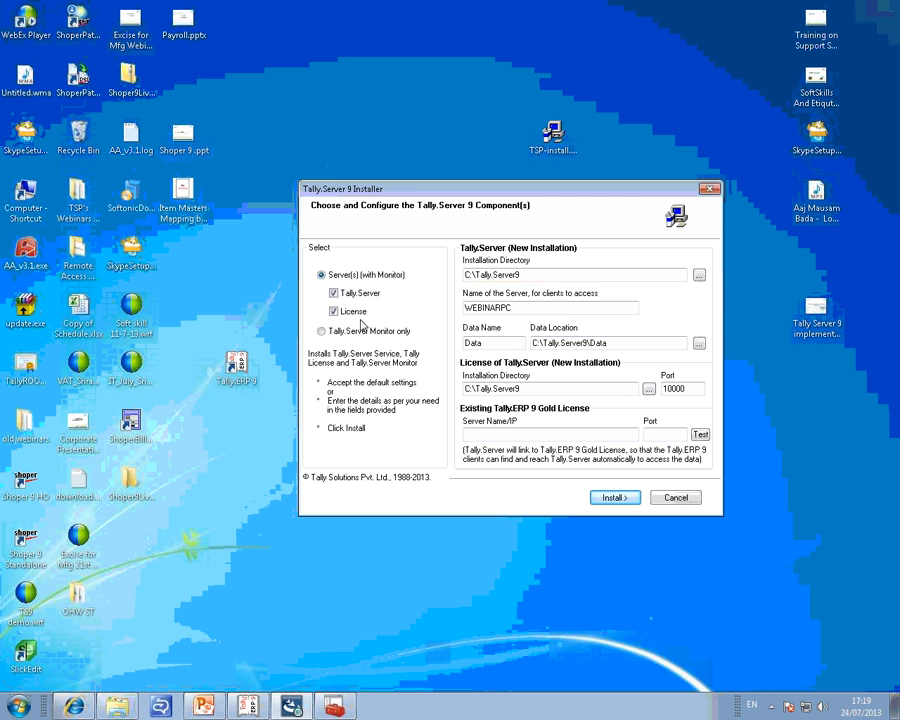
{"action": "left_click", "coordinate": [322, 331]}
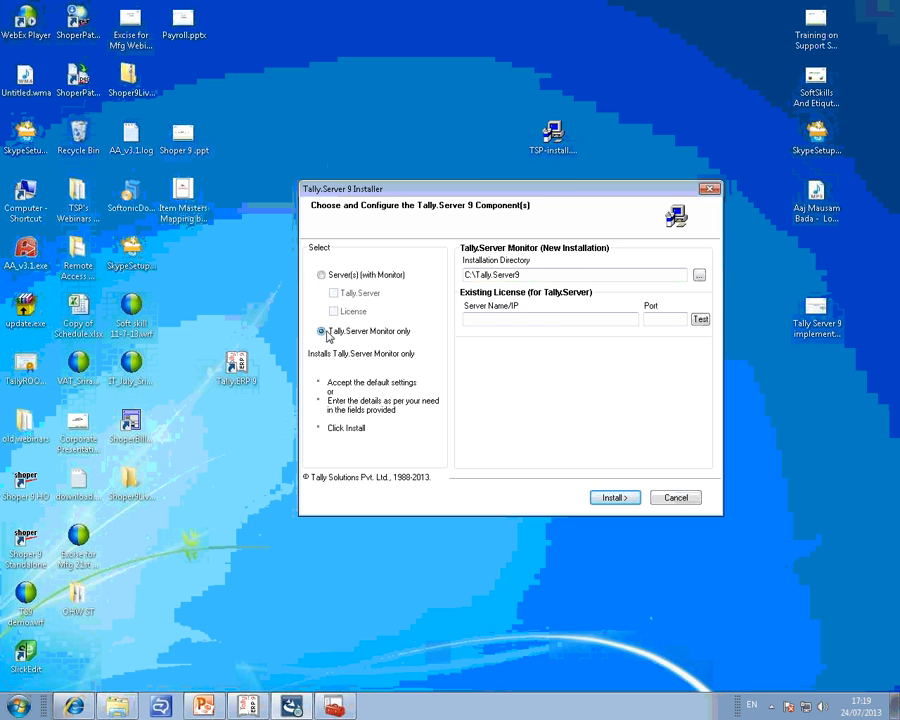
{"action": "left_click", "coordinate": [322, 275]}
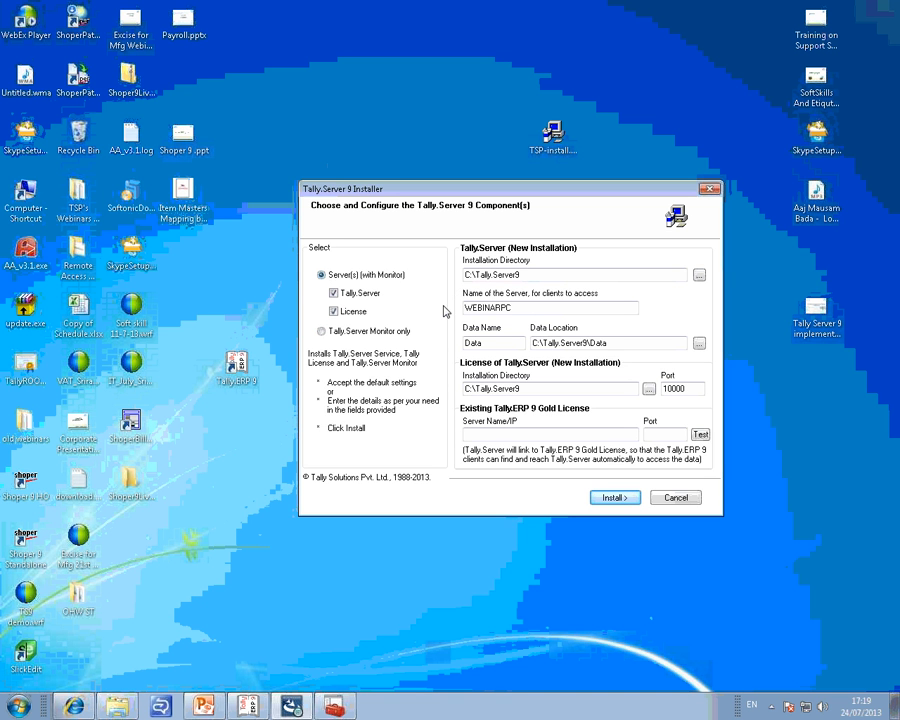
{"action": "left_click", "coordinate": [576, 26]}
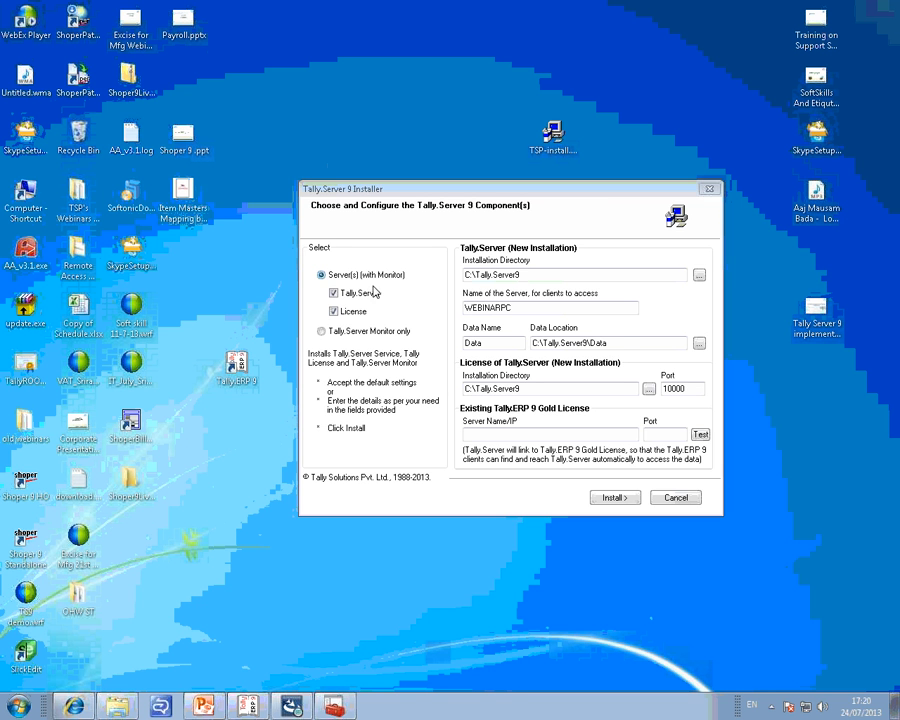
Review the License-only installation directory, and leave Tally.Server as the only component selected.
{"action": "left_click", "coordinate": [349, 311]}
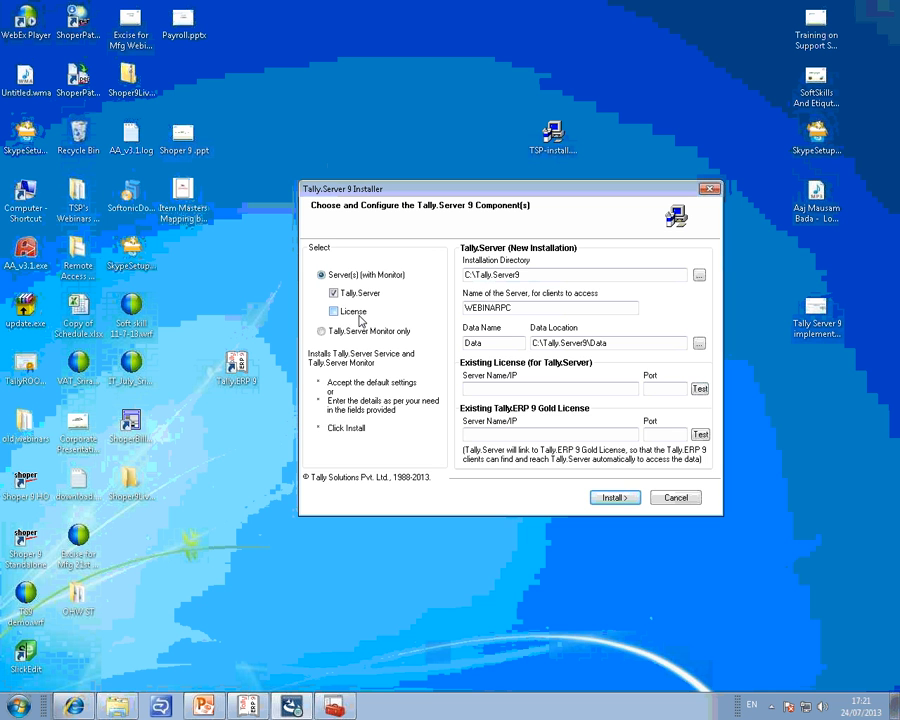
{"action": "left_click", "coordinate": [358, 316]}
{"action": "left_click", "coordinate": [352, 298]}
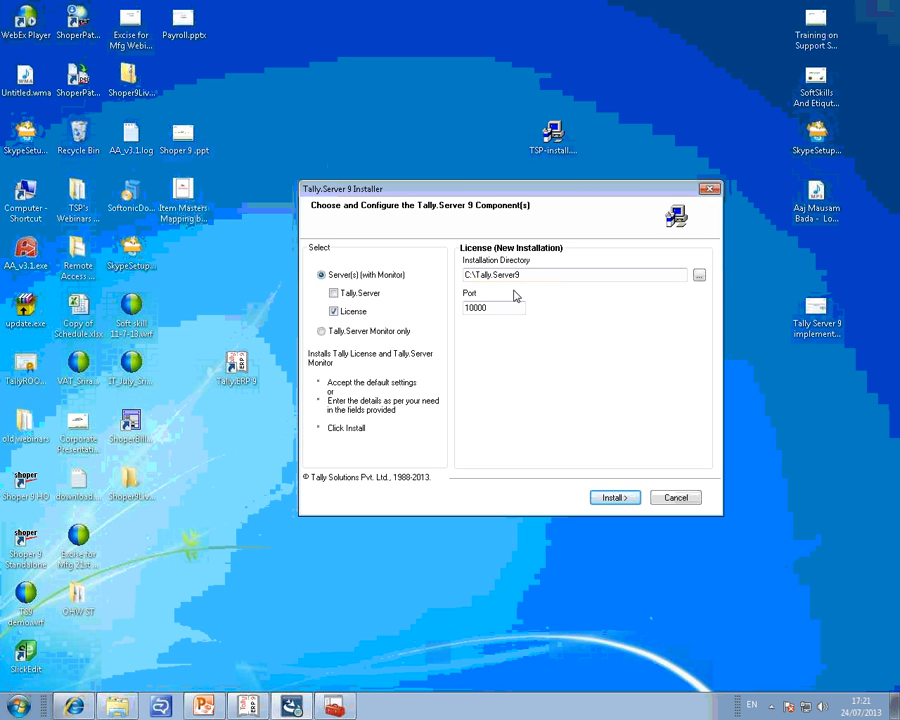
{"action": "double_click", "coordinate": [543, 278]}
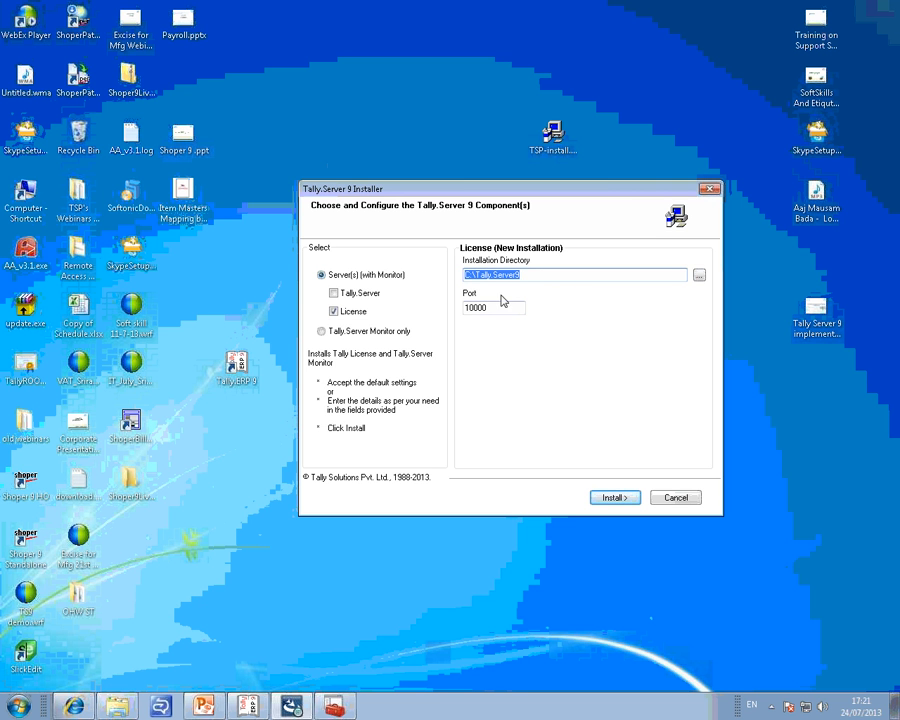
{"action": "left_click", "coordinate": [338, 294]}
{"action": "left_click", "coordinate": [356, 313]}
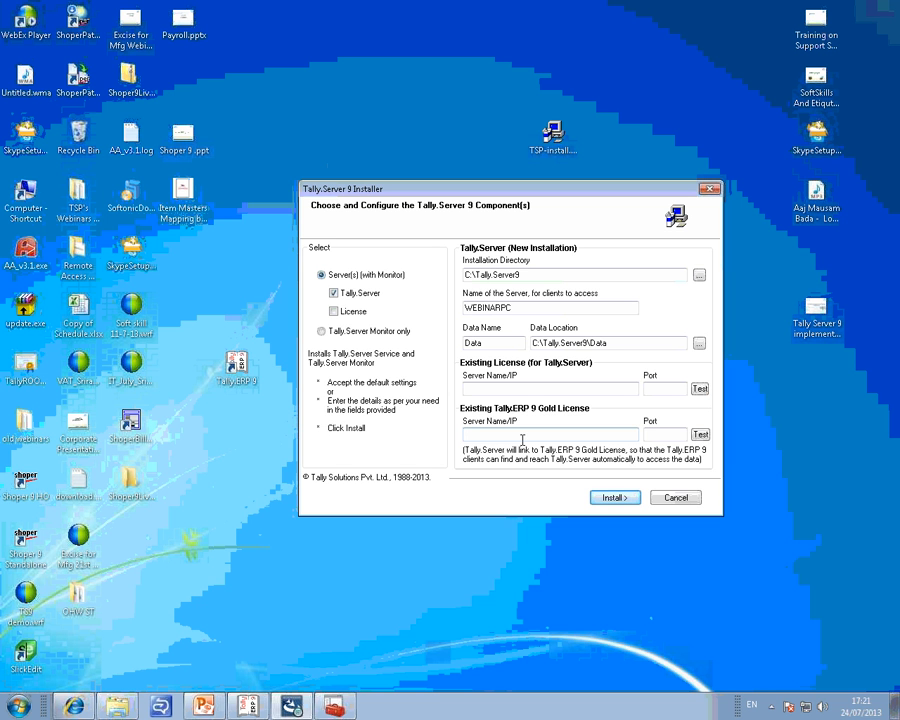
Reselect the License component and review its new-installation directory and the existing Tally.ERP 9 Gold License server field.
{"action": "left_click", "coordinate": [548, 388]}
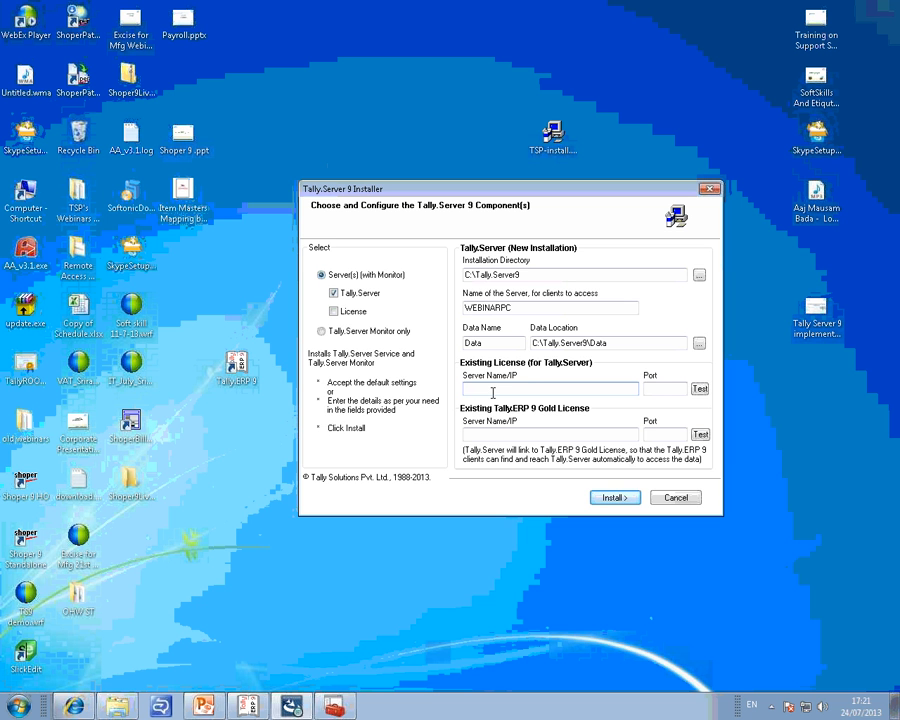
{"action": "left_click", "coordinate": [354, 313]}
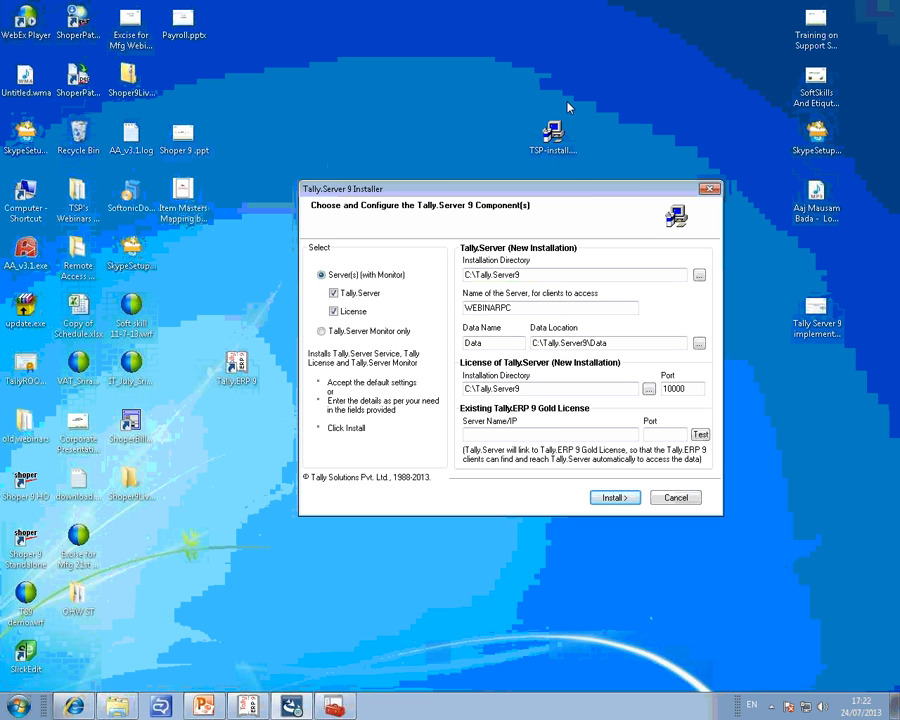
{"action": "left_click", "coordinate": [544, 391]}
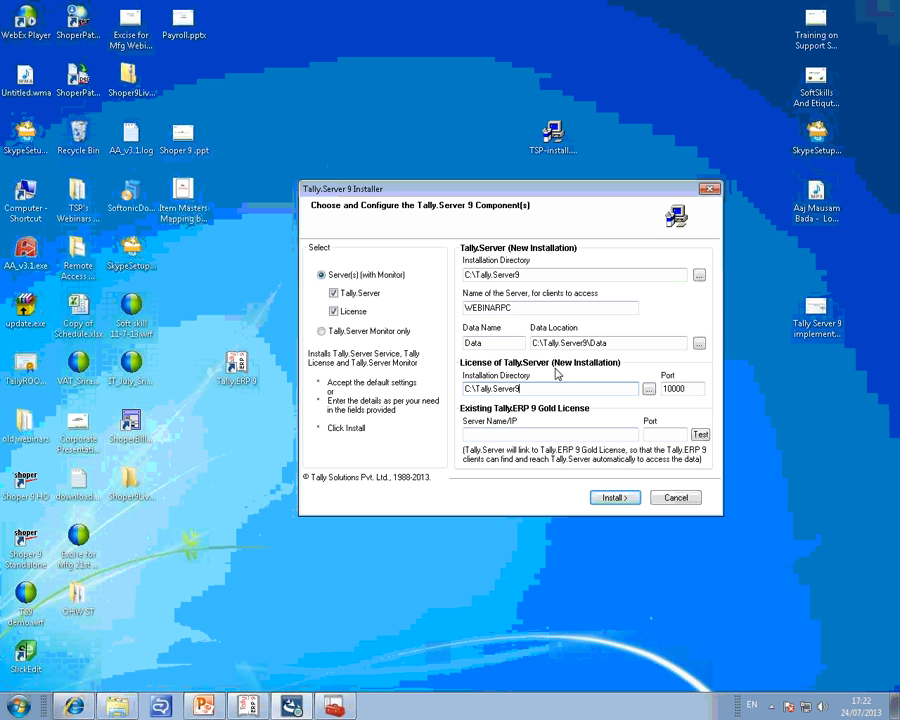
{"action": "left_click", "coordinate": [532, 432]}
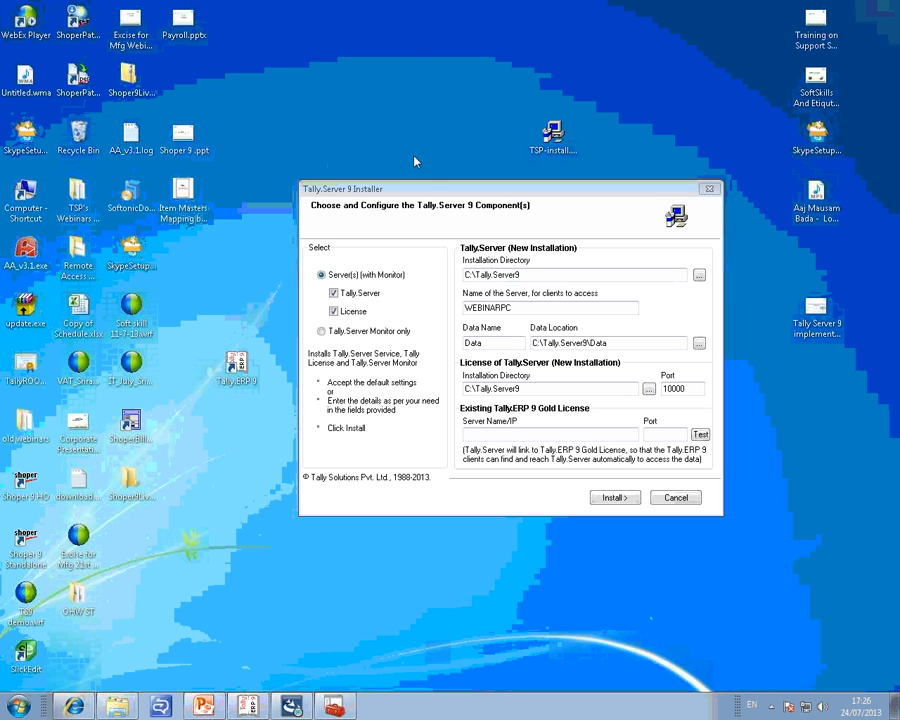
{"action": "left_click", "coordinate": [520, 434]}
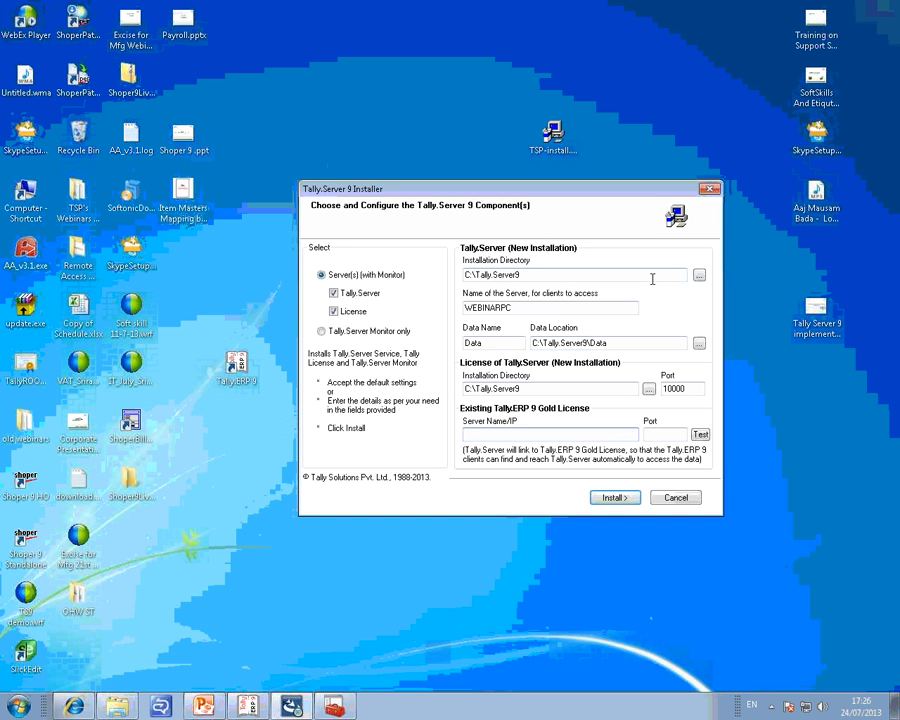
Cancel the current Tally.Server 9 installer and relaunch it from the TSP-install file on the desktop.
{"action": "left_click", "coordinate": [677, 498]}
{"action": "left_click", "coordinate": [468, 405]}
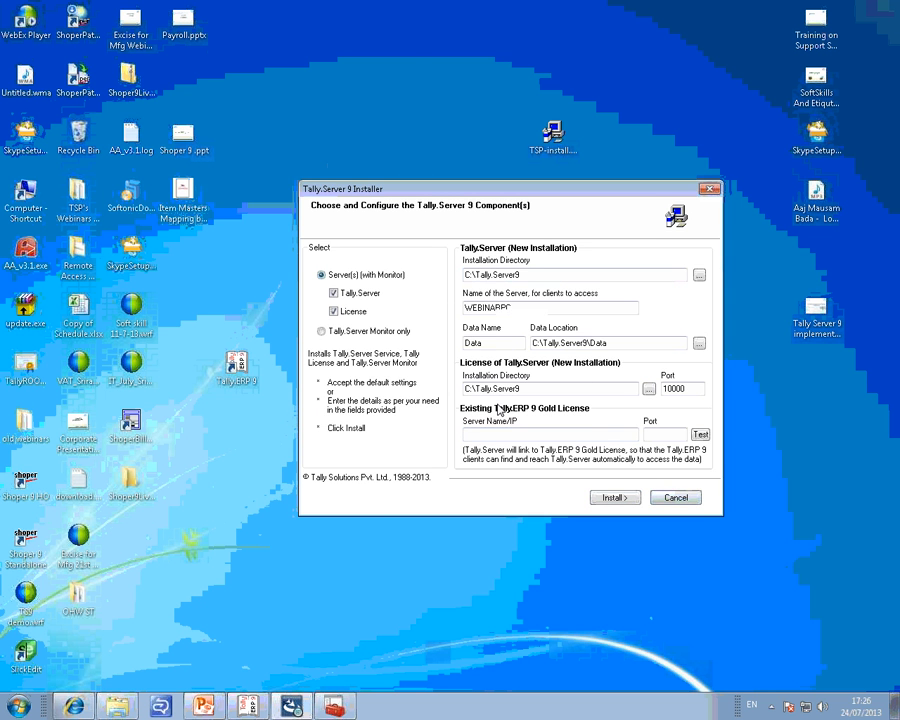
{"action": "double_click", "coordinate": [553, 135]}
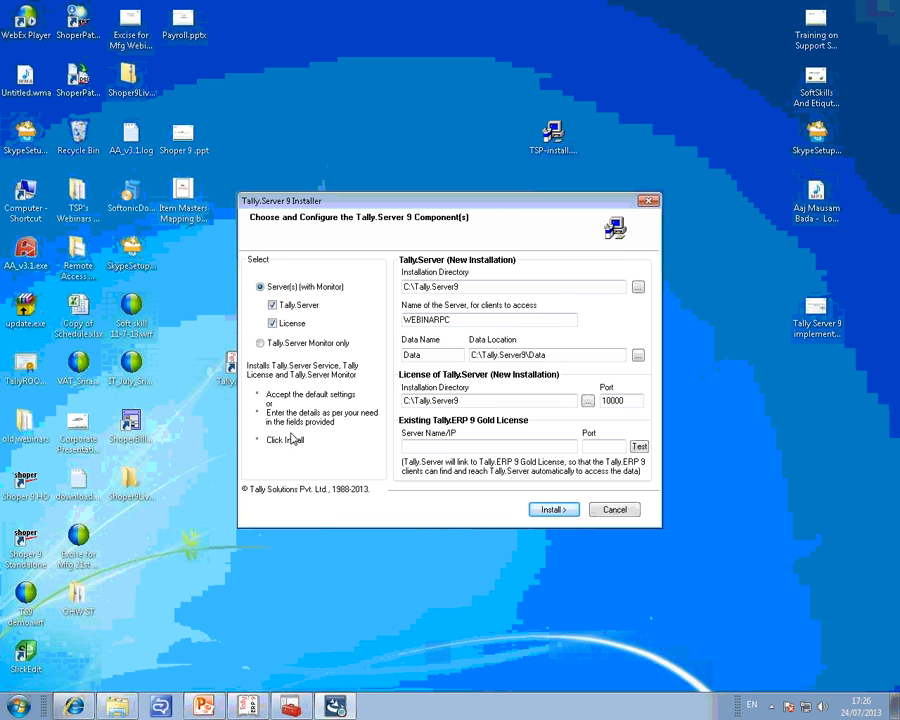
Review the installation directory proposed for the new Tally.Server installation.
{"action": "left_click", "coordinate": [461, 288]}
{"action": "left_click_drag", "start_coordinate": [465, 288], "coordinate": [388, 287]}
{"action": "left_click", "coordinate": [480, 289]}
{"action": "double_click", "coordinate": [480, 289]}
{"action": "left_click", "coordinate": [478, 287]}
{"action": "left_click_drag", "start_coordinate": [524, 289], "coordinate": [330, 293]}
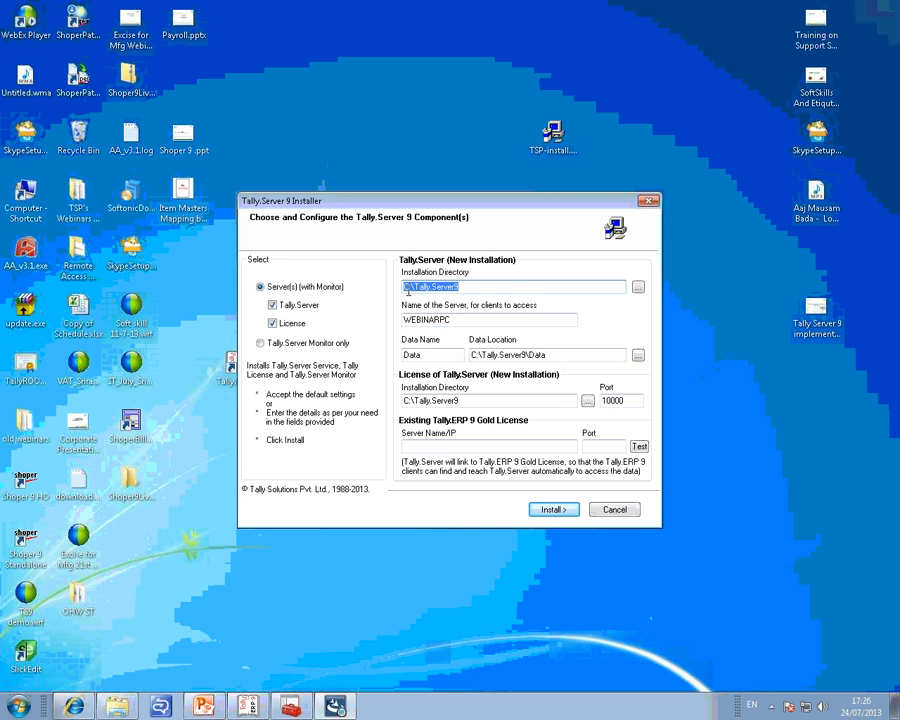
{"action": "left_click", "coordinate": [420, 290]}
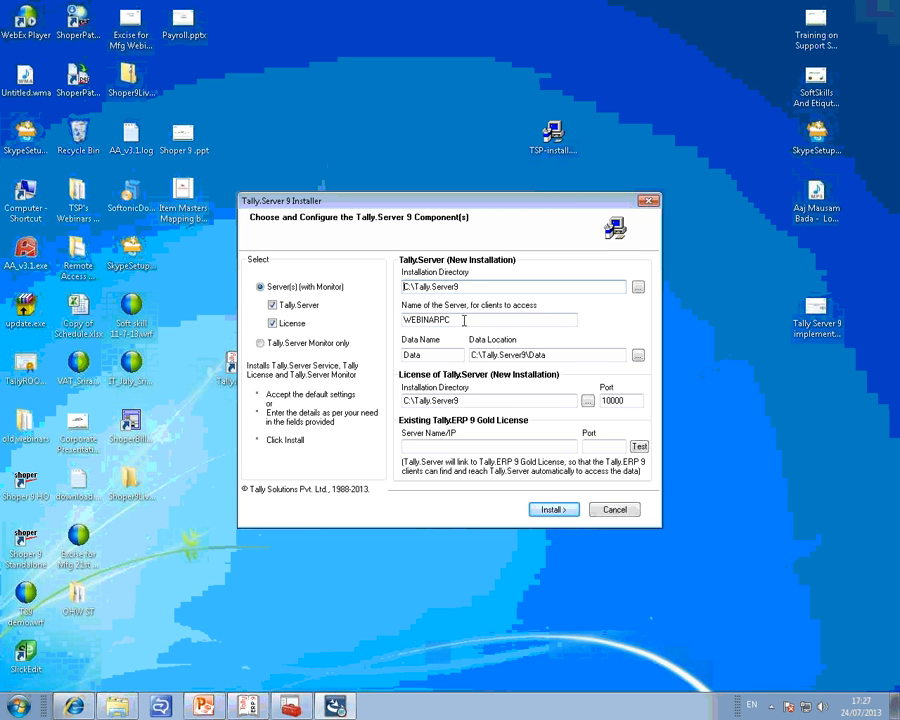
Compare the server name for client access with the computer name in the Windows system properties, and close the System window.
{"action": "left_click_drag", "start_coordinate": [468, 318], "coordinate": [403, 322]}
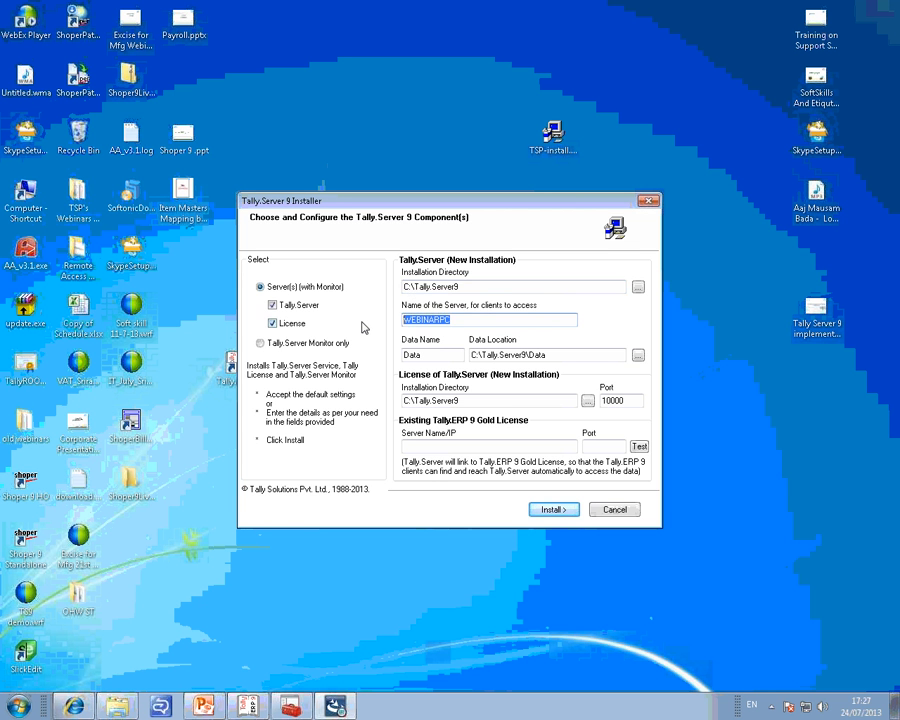
{"action": "left_click", "coordinate": [477, 321]}
{"action": "left_click", "coordinate": [18, 706]}
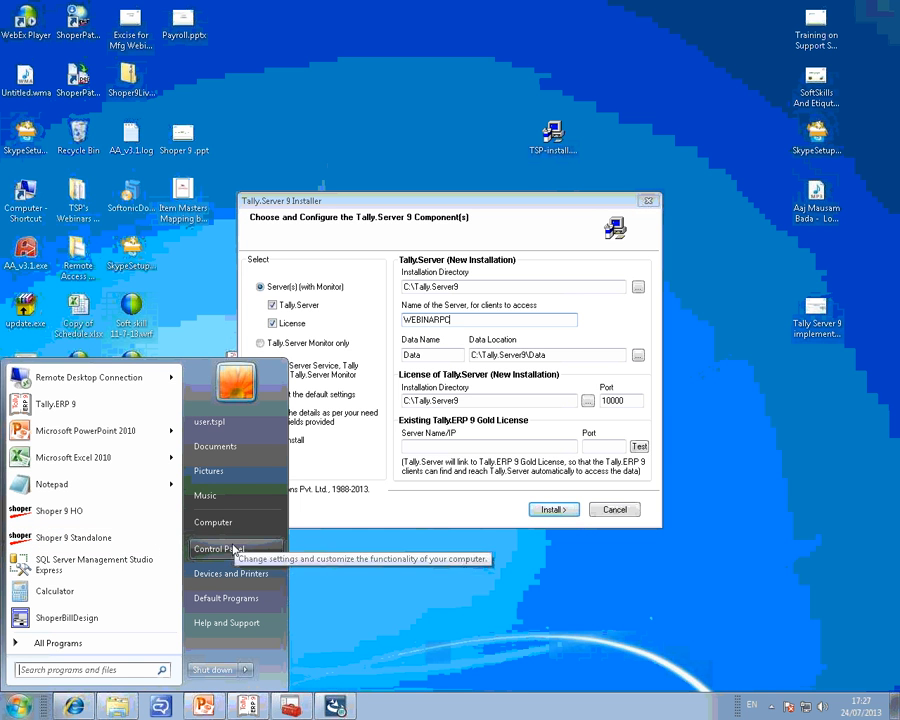
{"action": "right_click", "coordinate": [229, 525]}
{"action": "left_click", "coordinate": [281, 645]}
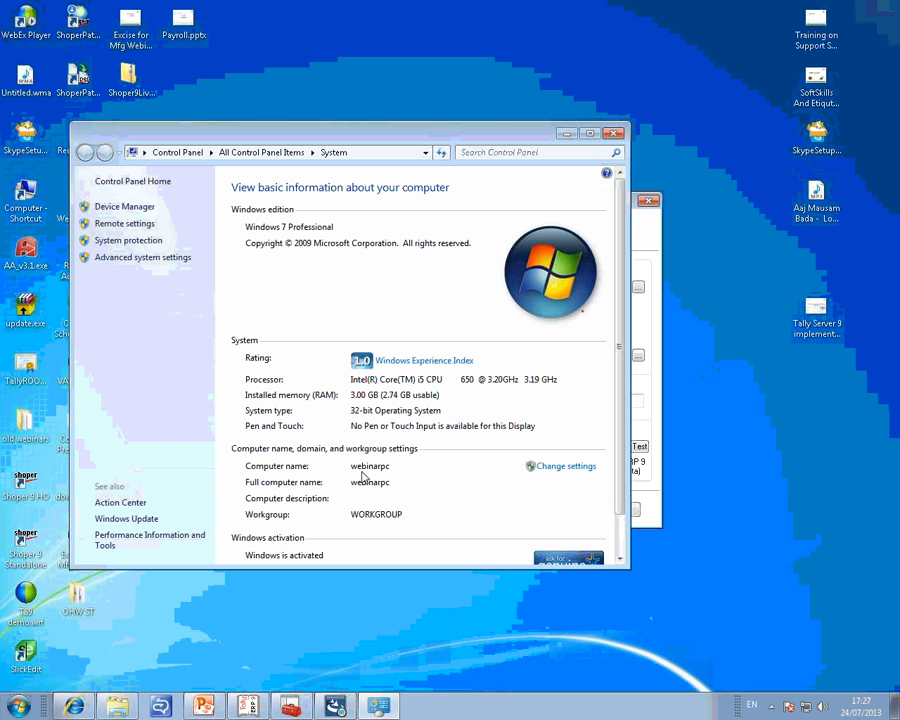
{"action": "left_click", "coordinate": [614, 133]}
Set the name of the server for clients to access to TALLYSERVER.
{"action": "left_click_drag", "start_coordinate": [460, 320], "coordinate": [343, 328]}
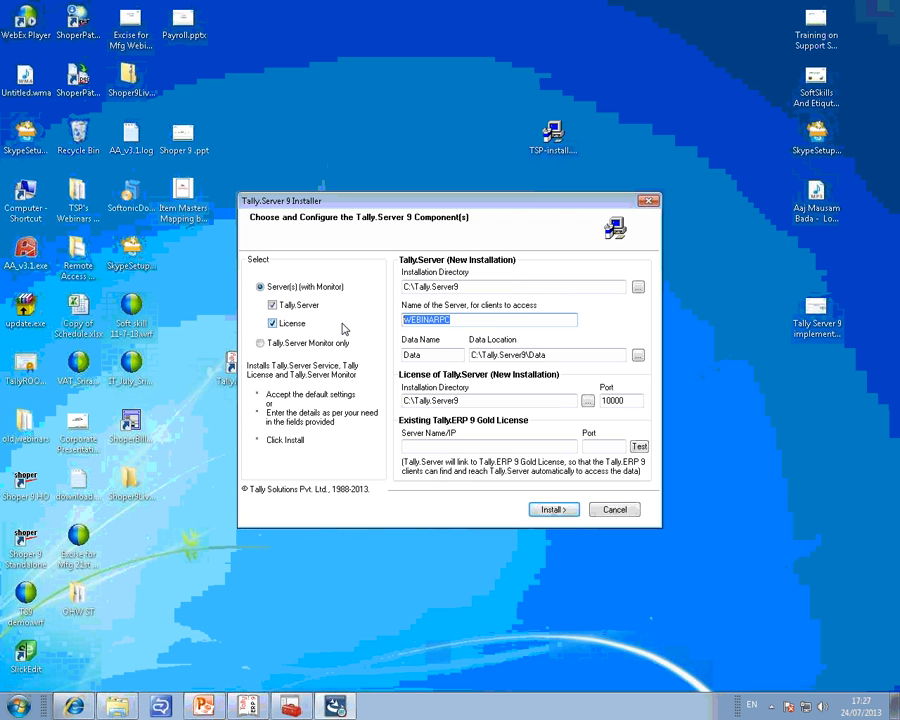
{"action": "type", "text": "tal"}
{"action": "key", "text": "BackSpace"}
{"action": "key", "text": "BackSpace"}
{"action": "key", "text": "BackSpace"}
{"action": "type", "text": "TLA"}
{"action": "key", "text": "BackSpace"}
{"action": "key", "text": "BackSpace"}
{"action": "type", "text": "ALLYSERVER"}
{"action": "key", "text": "Tab"}
Set the Tally.Server data name to FINANCE.
{"action": "left_click", "coordinate": [442, 355]}
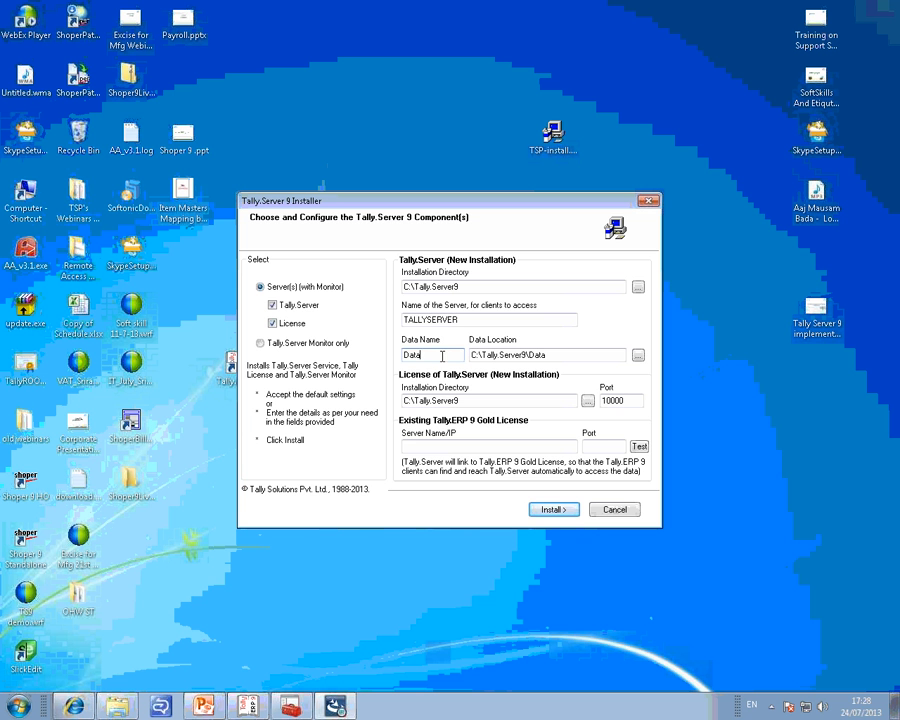
{"action": "double_click", "coordinate": [443, 355]}
{"action": "type", "text": "FINANCE"}
Review the data name together with the default data location path.
{"action": "left_click_drag", "start_coordinate": [443, 355], "coordinate": [380, 361]}
{"action": "left_click_drag", "start_coordinate": [470, 355], "coordinate": [438, 357]}
{"action": "left_click", "coordinate": [562, 355]}
{"action": "left_click", "coordinate": [546, 356]}
{"action": "left_click_drag", "start_coordinate": [553, 356], "coordinate": [457, 356]}
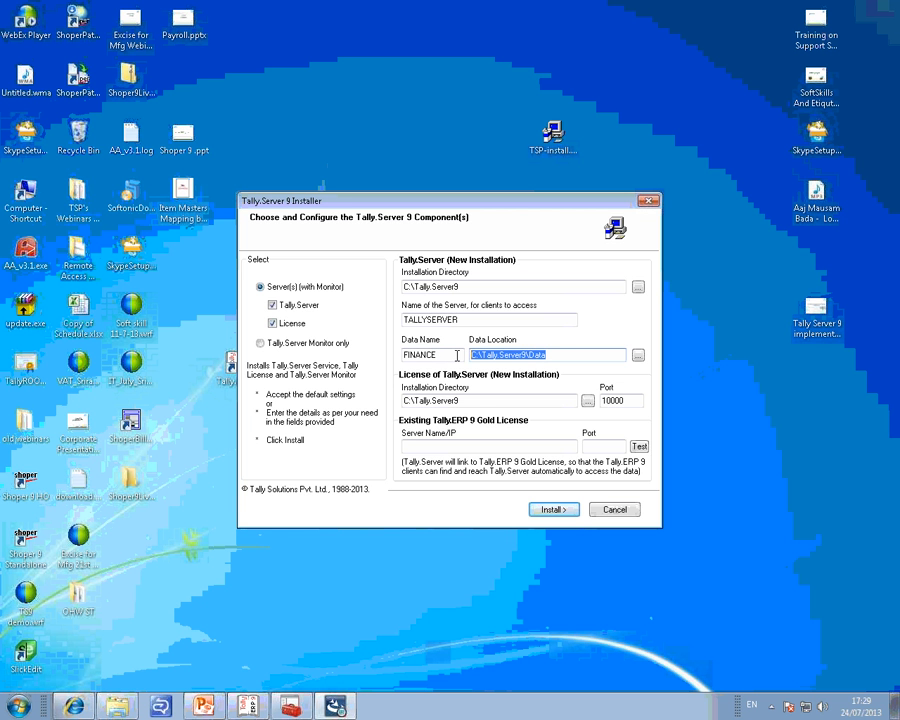
{"action": "left_click", "coordinate": [560, 355]}
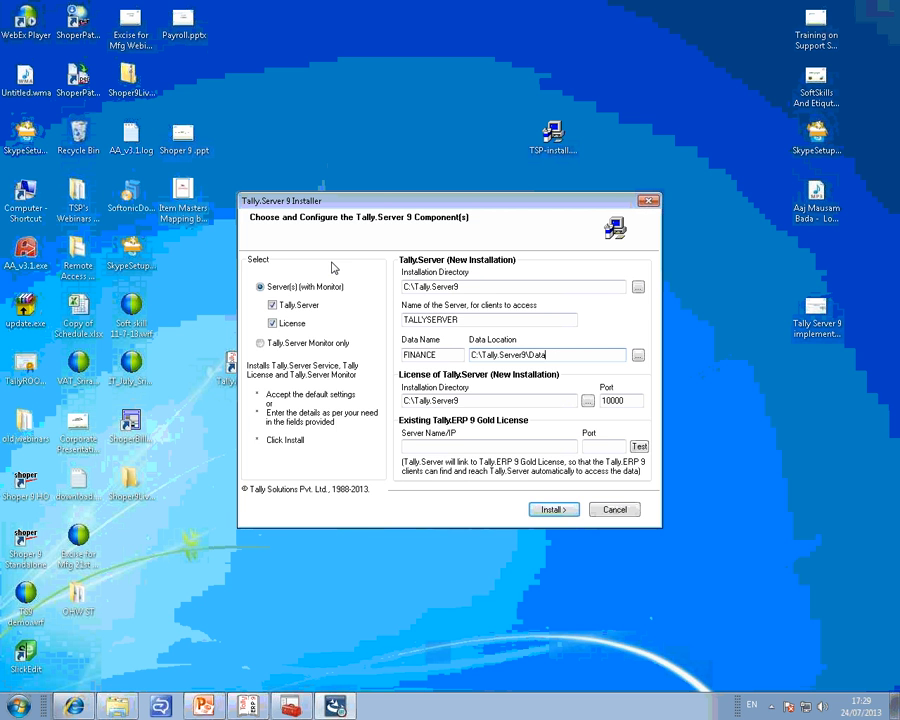
Open the Tally.ERP 9 shortcut's file location, check its demo folder, copy that folder's path, and close the folder window.
{"action": "left_click_drag", "start_coordinate": [462, 198], "coordinate": [547, 194]}
{"action": "right_click", "coordinate": [236, 380]}
{"action": "left_click", "coordinate": [278, 654]}
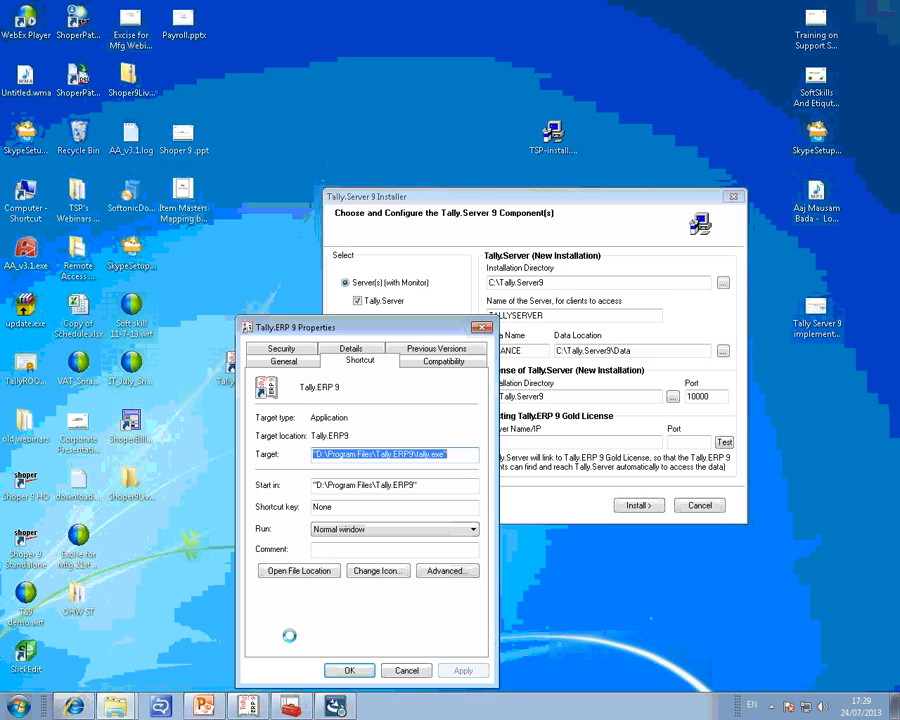
{"action": "left_click", "coordinate": [300, 573]}
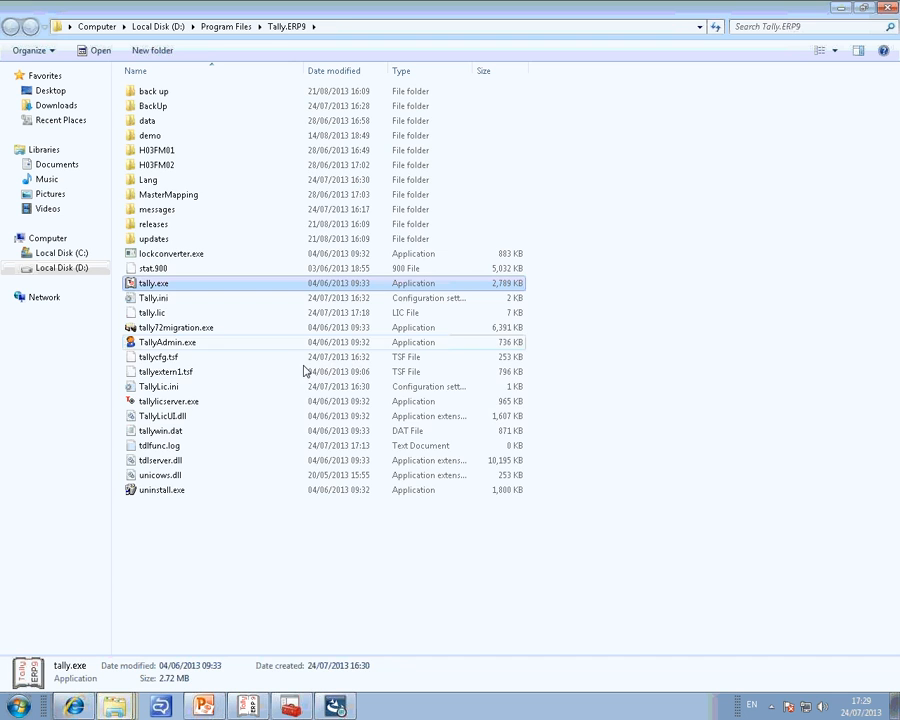
{"action": "double_click", "coordinate": [169, 138]}
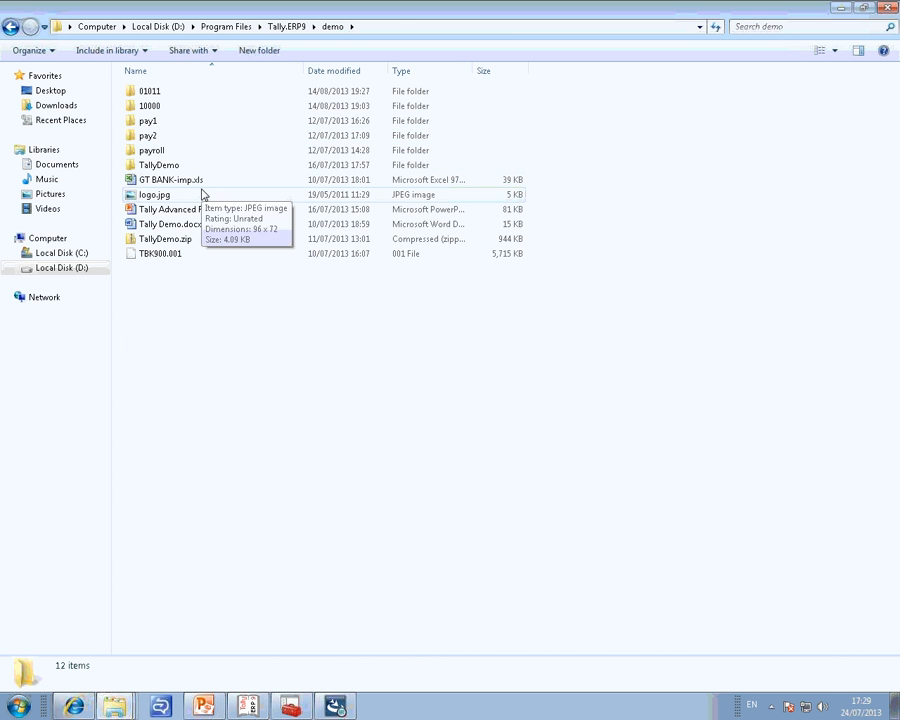
{"action": "left_click", "coordinate": [177, 167]}
{"action": "double_click", "coordinate": [177, 167]}
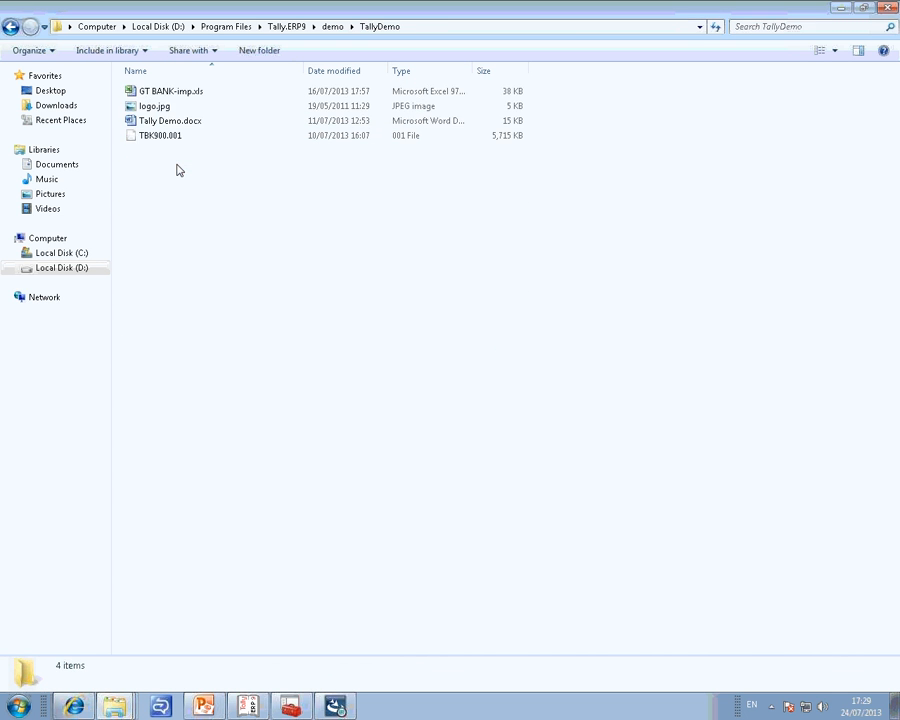
{"action": "left_click", "coordinate": [11, 26]}
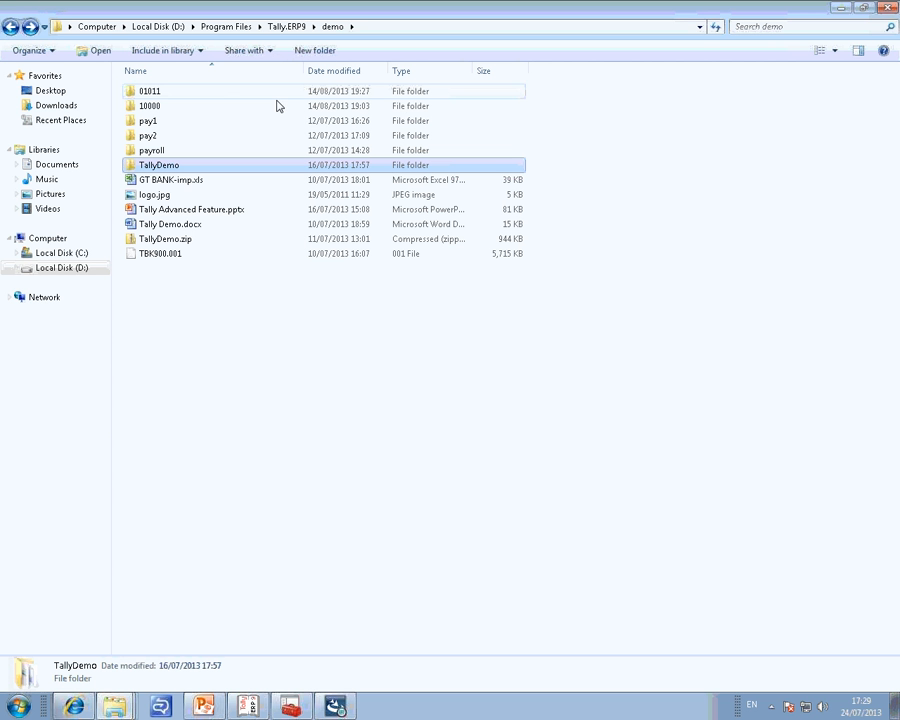
{"action": "left_click", "coordinate": [362, 27]}
{"action": "key", "text": "ctrl+c"}
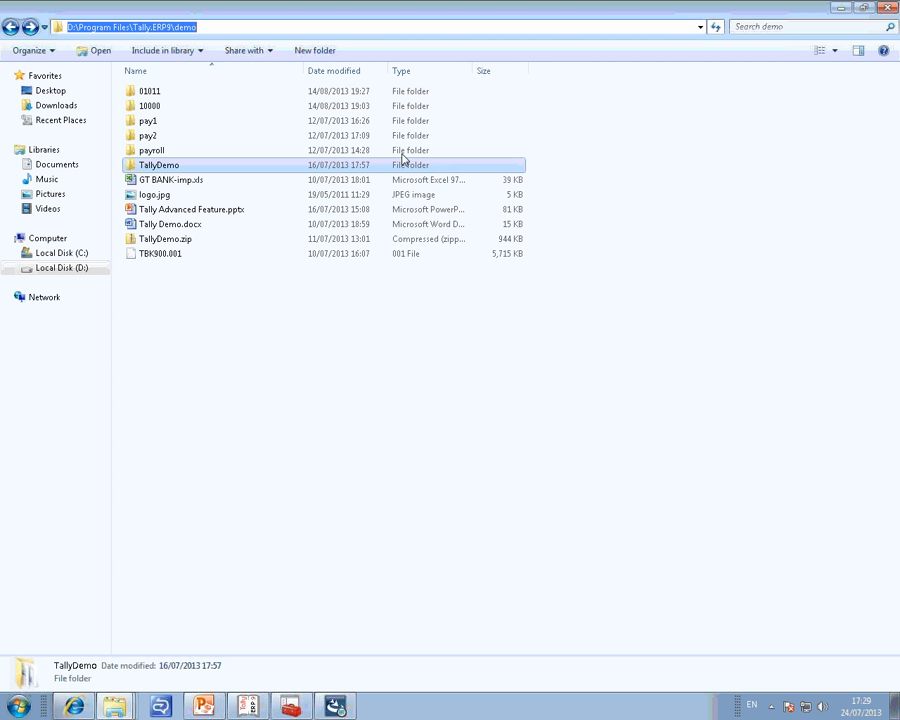
{"action": "left_click", "coordinate": [885, 10]}
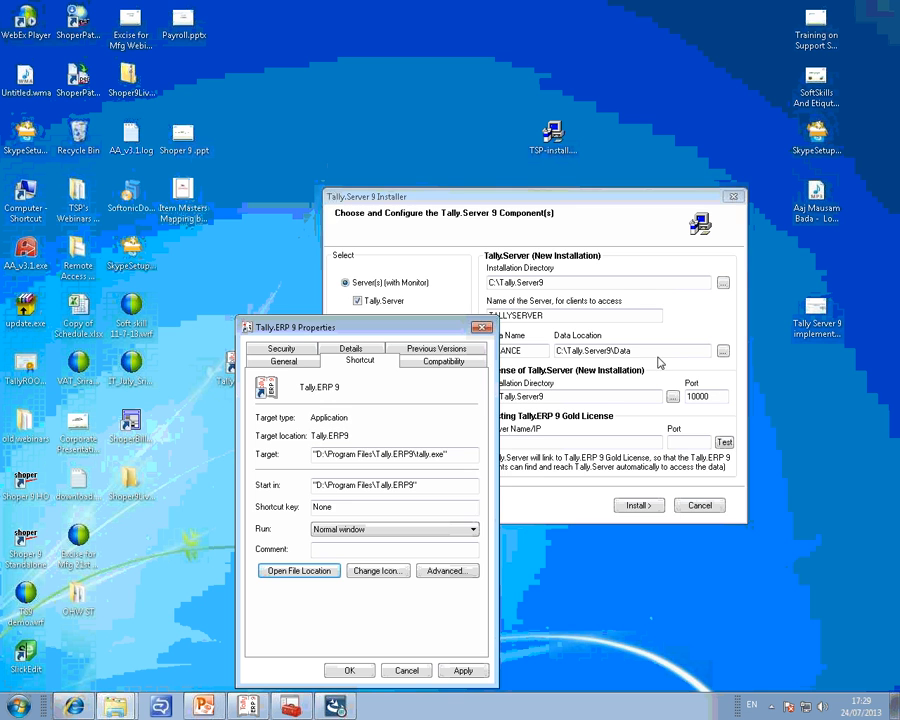
Replace the data location with D:\Program Files\Tally.ERP9\demo and close the Tally.ERP 9 shortcut properties.
{"action": "left_click", "coordinate": [652, 351]}
{"action": "left_click_drag", "start_coordinate": [632, 351], "coordinate": [555, 352]}
{"action": "key", "text": "ctrl+v"}
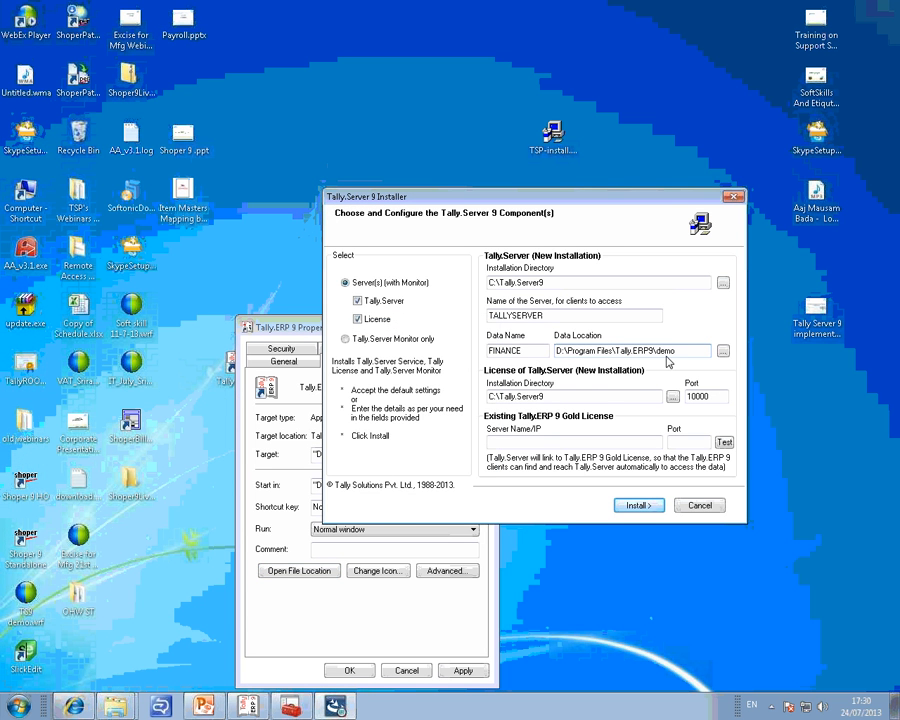
{"action": "left_click", "coordinate": [300, 380]}
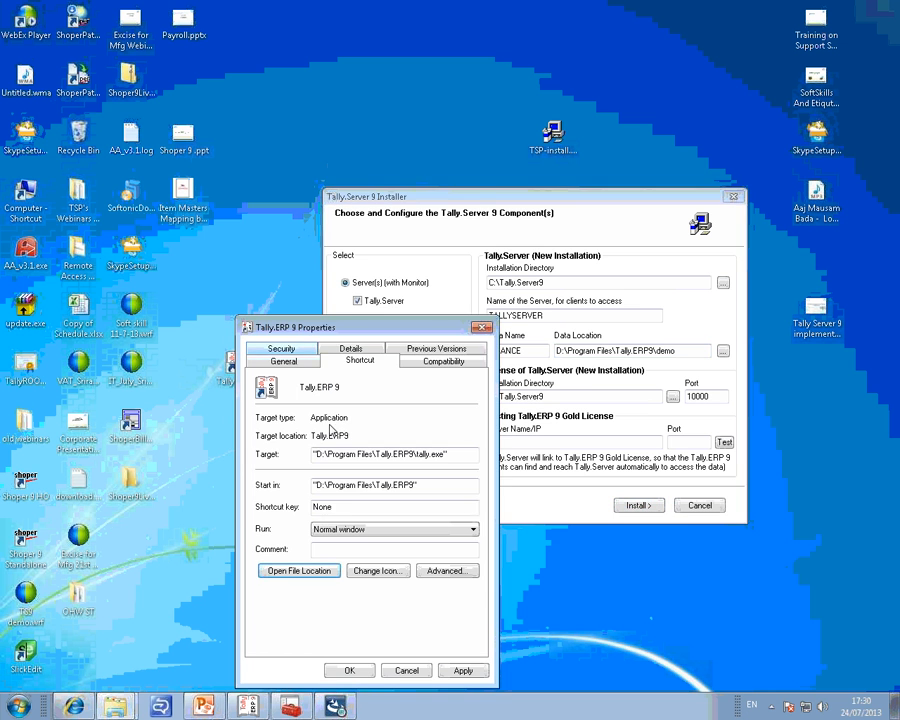
{"action": "left_click", "coordinate": [421, 680]}
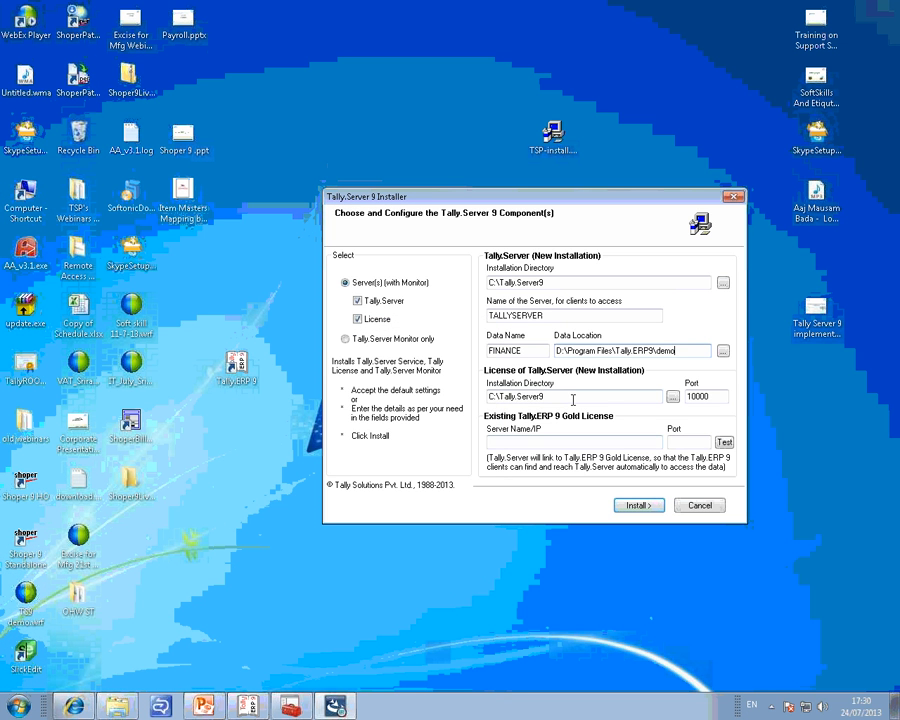
Compare the Tally.Server and license installation directories, and review the port of the new license installation.
{"action": "left_click_drag", "start_coordinate": [572, 398], "coordinate": [478, 402]}
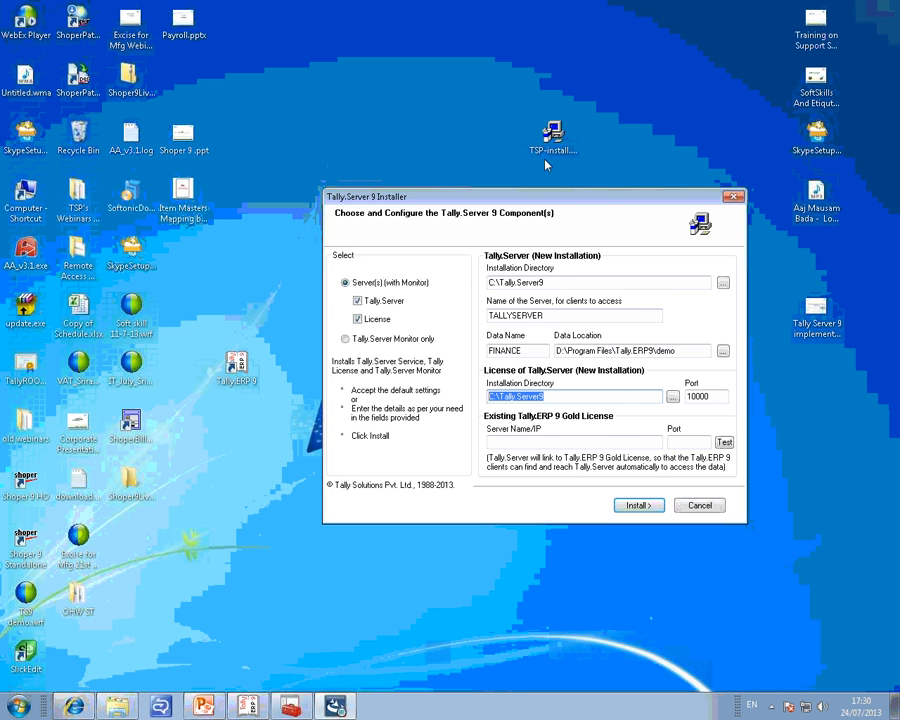
{"action": "left_click_drag", "start_coordinate": [589, 203], "coordinate": [547, 165]}
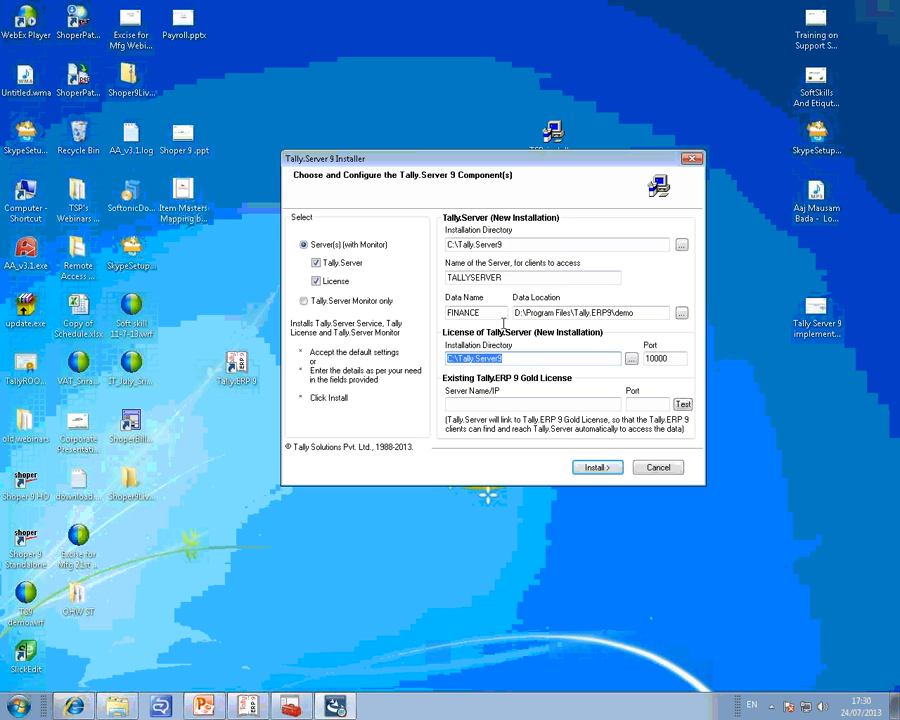
{"action": "left_click_drag", "start_coordinate": [516, 242], "coordinate": [411, 244]}
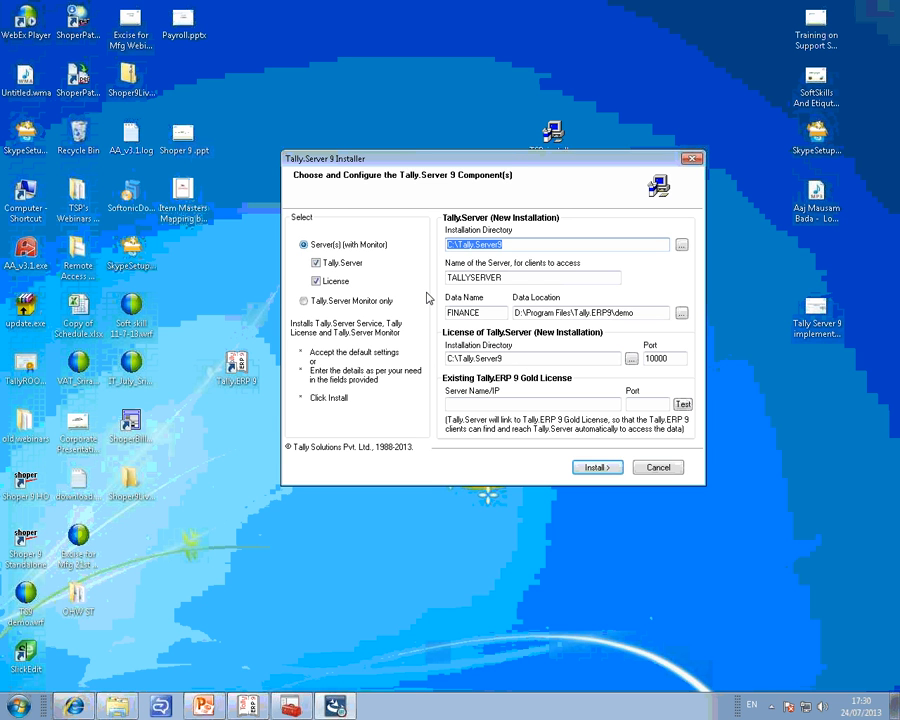
{"action": "left_click_drag", "start_coordinate": [508, 358], "coordinate": [453, 359]}
{"action": "double_click", "coordinate": [453, 359]}
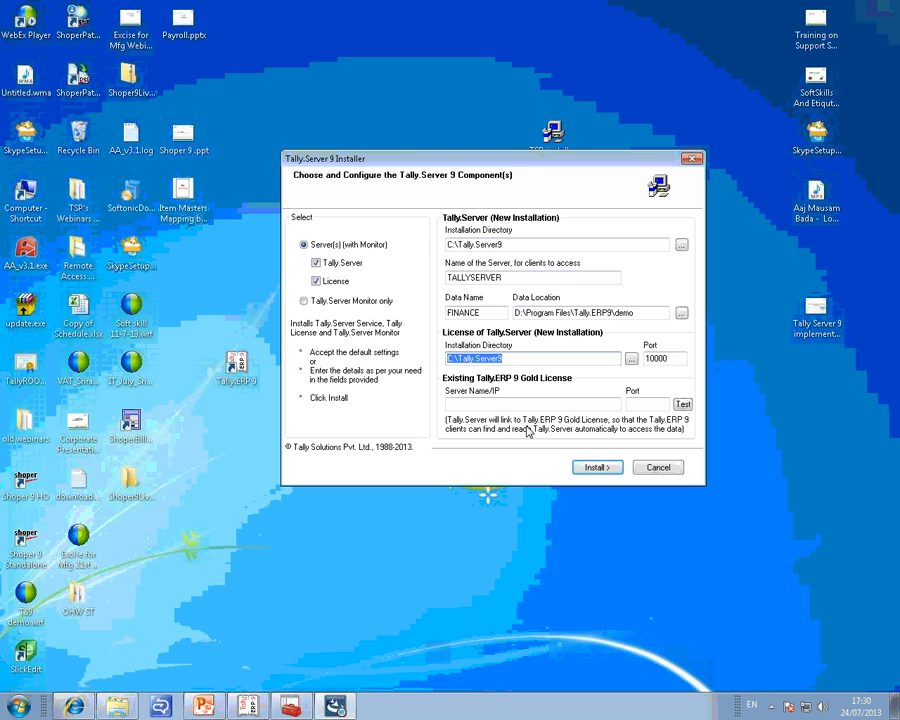
{"action": "double_click", "coordinate": [654, 358]}
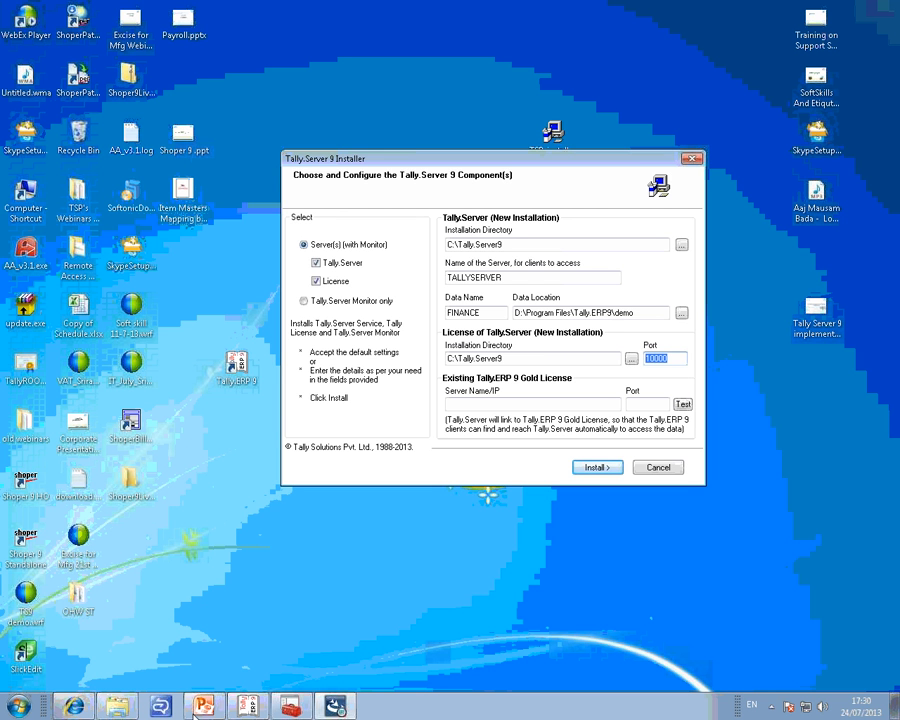
{"action": "left_click", "coordinate": [397, 713]}
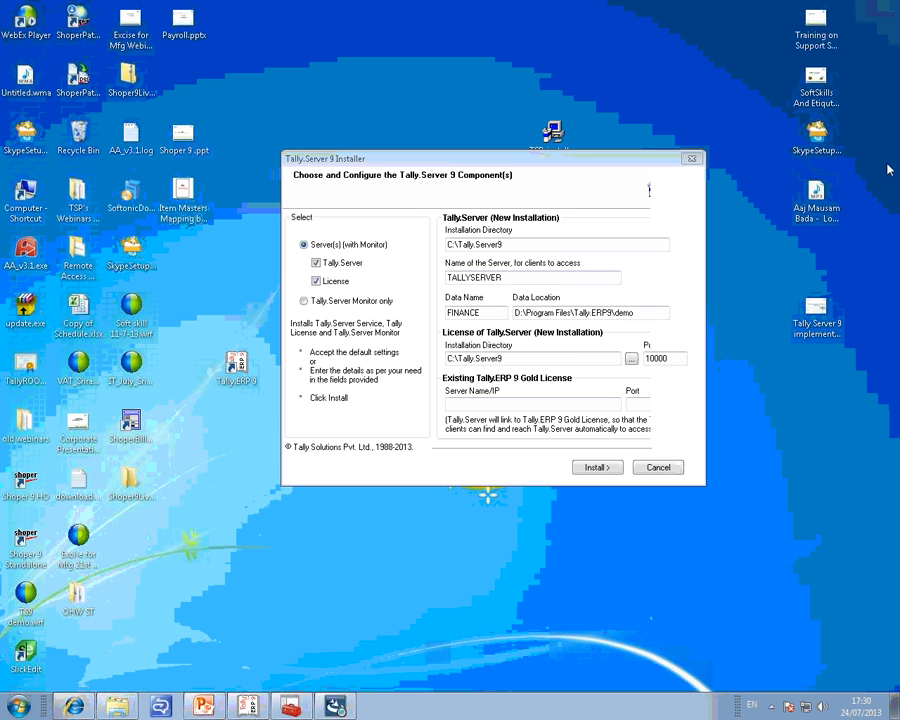
{"action": "left_click", "coordinate": [556, 405]}
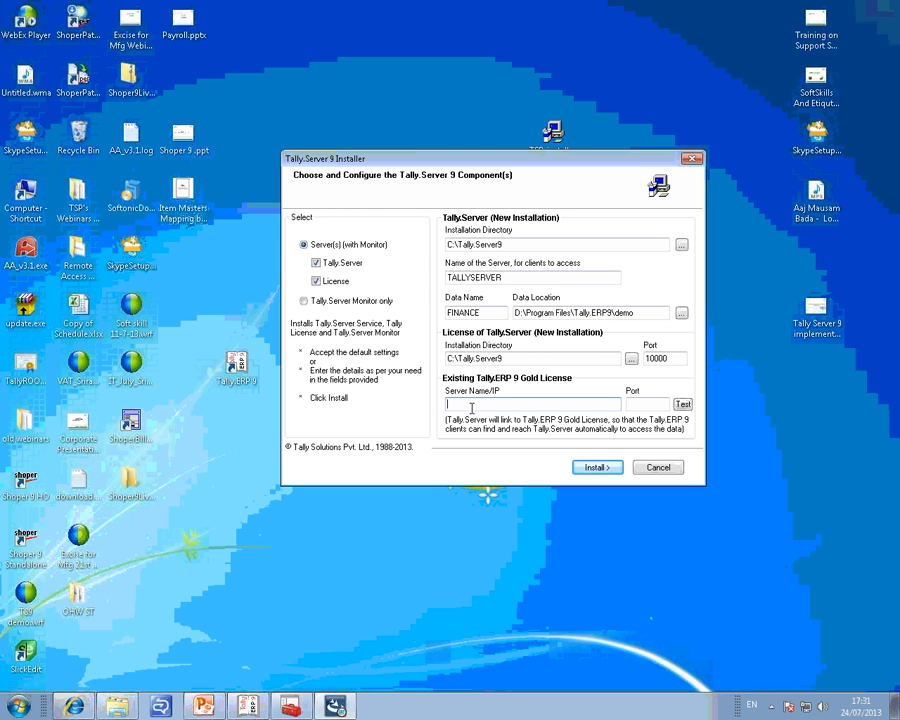
{"action": "type", "text": "LOCALHOST"}
{"action": "key", "text": "BackSpace"}
{"action": "key", "text": "BackSpace"}
{"action": "key", "text": "BackSpace"}
{"action": "key", "text": "BackSpace"}
{"action": "key", "text": "BackSpace"}
{"action": "key", "text": "BackSpace"}
{"action": "key", "text": "BackSpace"}
{"action": "key", "text": "BackSpace"}
{"action": "key", "text": "BackSpace"}
{"action": "type", "text": "192.168.2.168"}
{"action": "key", "text": "BackSpace"}
{"action": "key", "text": "BackSpace"}
{"action": "key", "text": "BackSpace"}
{"action": "key", "text": "BackSpace"}
{"action": "key", "text": "BackSpace"}
{"action": "key", "text": "BackSpace"}
{"action": "key", "text": "BackSpace"}
{"action": "key", "text": "BackSpace"}
{"action": "key", "text": "BackSpace"}
{"action": "key", "text": "BackSpace"}
{"action": "key", "text": "BackSpace"}
{"action": "key", "text": "BackSpace"}
{"action": "key", "text": "BackSpace"}
Set the existing Tally.ERP 9 Gold License server to LOCALHOST with port 9999, and test the license server connection.
{"action": "type", "text": "LOCALHOST"}
{"action": "left_click", "coordinate": [635, 404]}
{"action": "type", "text": "9999"}
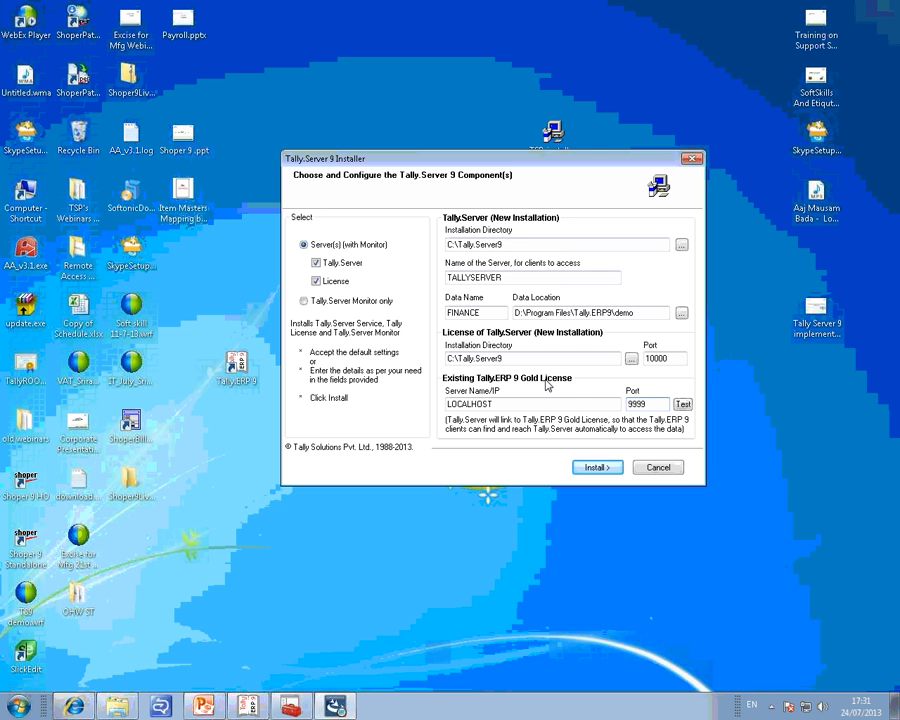
{"action": "left_click", "coordinate": [683, 405]}
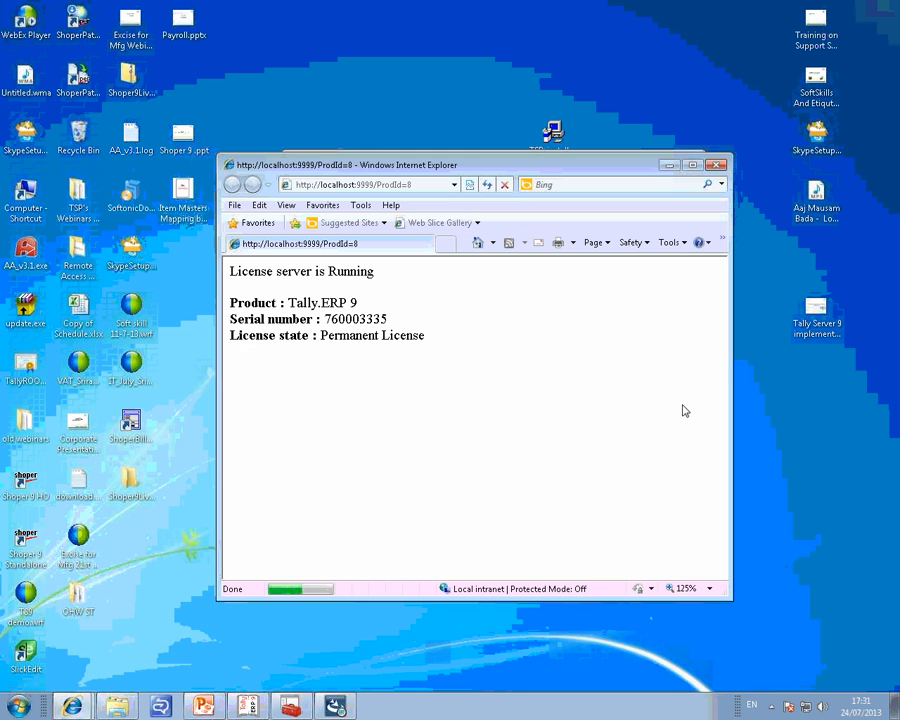
Review the license server status page opened by the connection test, and close it.
{"action": "left_click_drag", "start_coordinate": [474, 366], "coordinate": [241, 295]}
{"action": "left_click", "coordinate": [473, 408]}
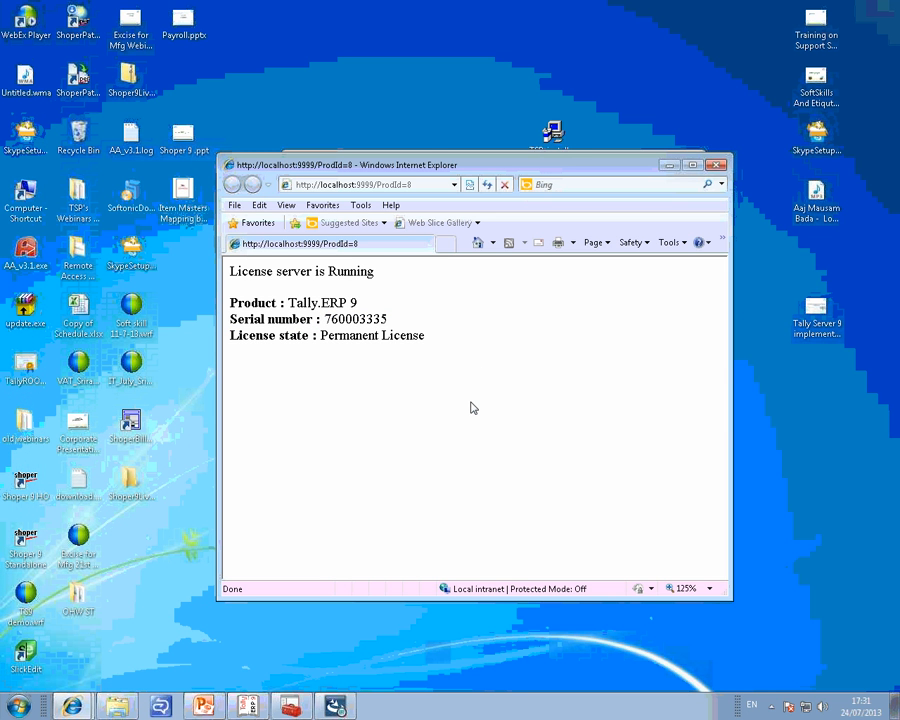
{"action": "left_click", "coordinate": [718, 166]}
Set the existing Tally.ERP 9 Gold License port to 9090 and test the license server connection.
{"action": "left_click", "coordinate": [648, 404]}
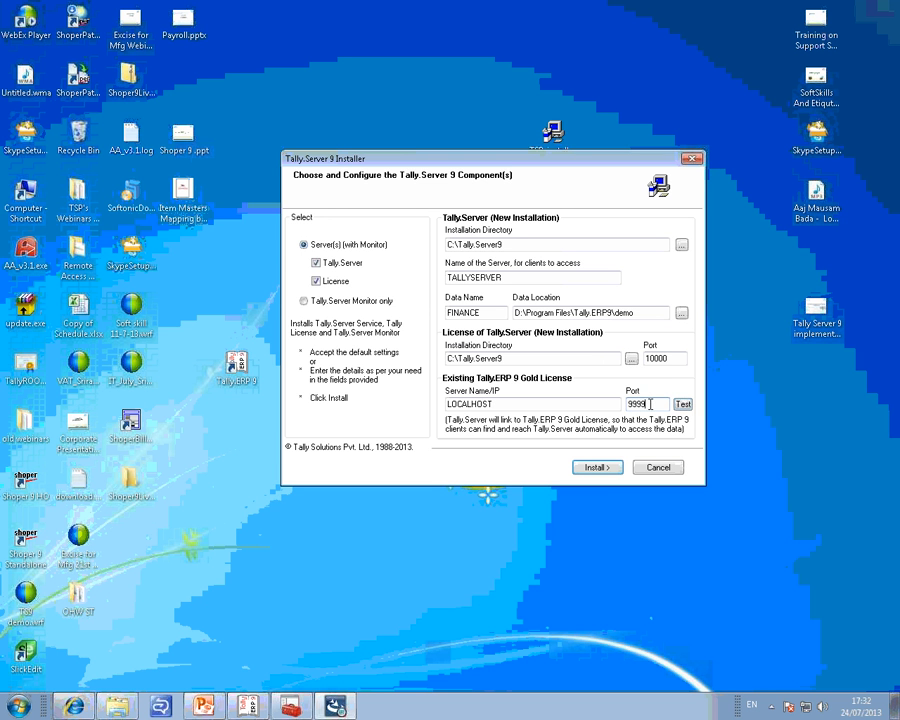
{"action": "key", "text": "BackSpace"}
{"action": "key", "text": "BackSpace"}
{"action": "key", "text": "BackSpace"}
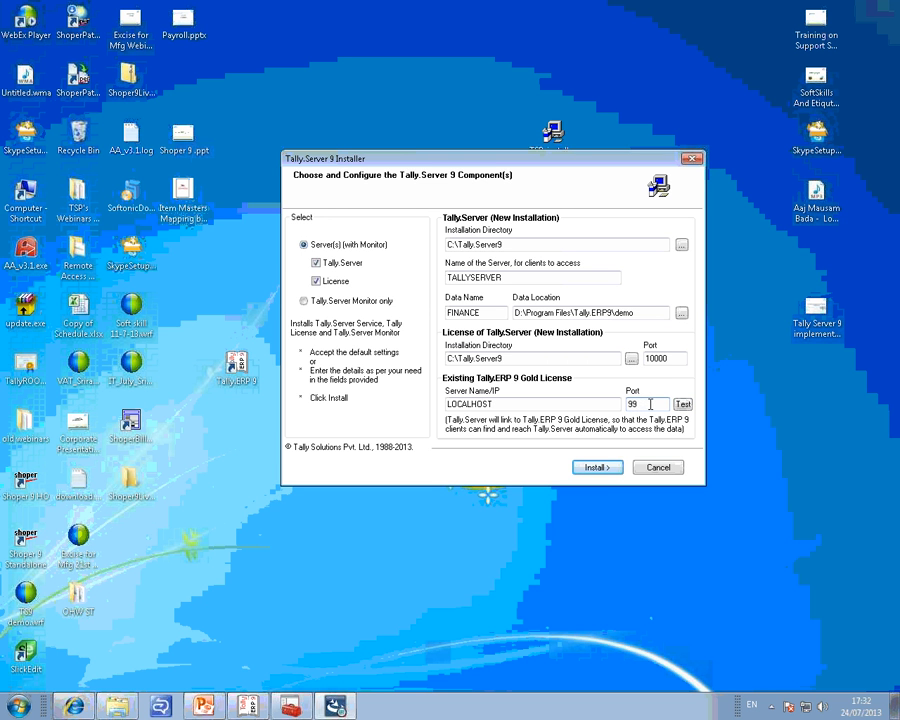
{"action": "type", "text": "090"}
{"action": "left_click", "coordinate": [682, 405]}
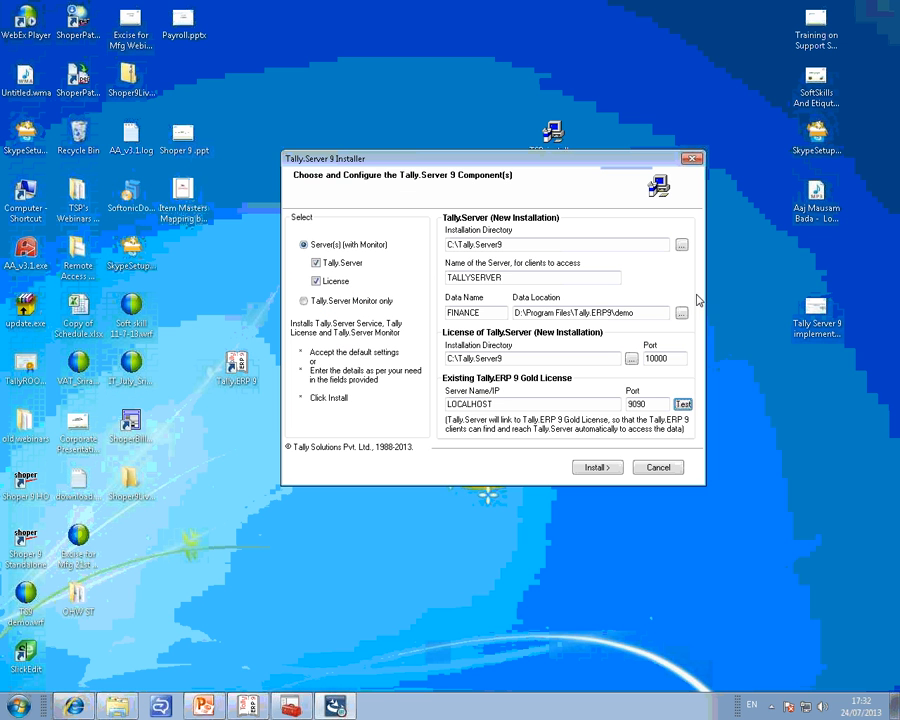
Set the existing Gold License port to 9999, test the connection, and close the license server status page.
{"action": "double_click", "coordinate": [636, 403]}
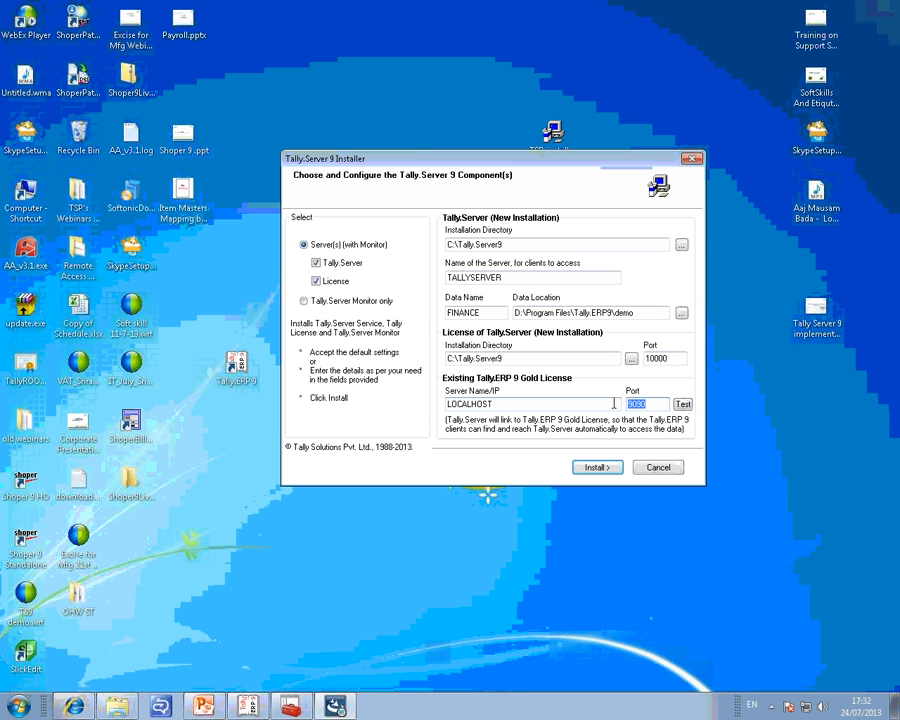
{"action": "type", "text": "9999"}
{"action": "left_click", "coordinate": [684, 405]}
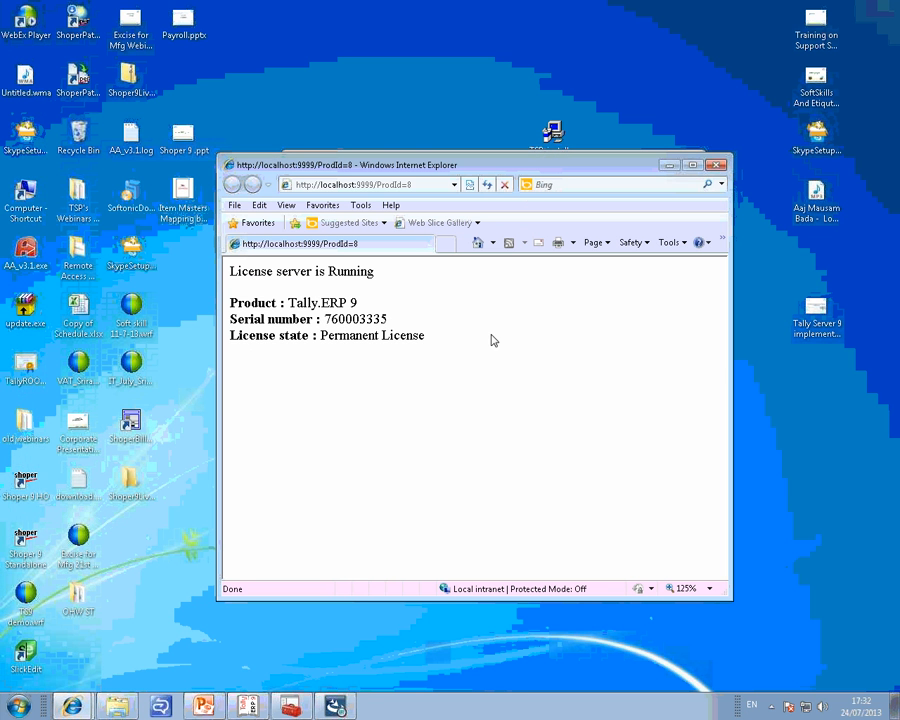
{"action": "left_click_drag", "start_coordinate": [447, 337], "coordinate": [249, 277]}
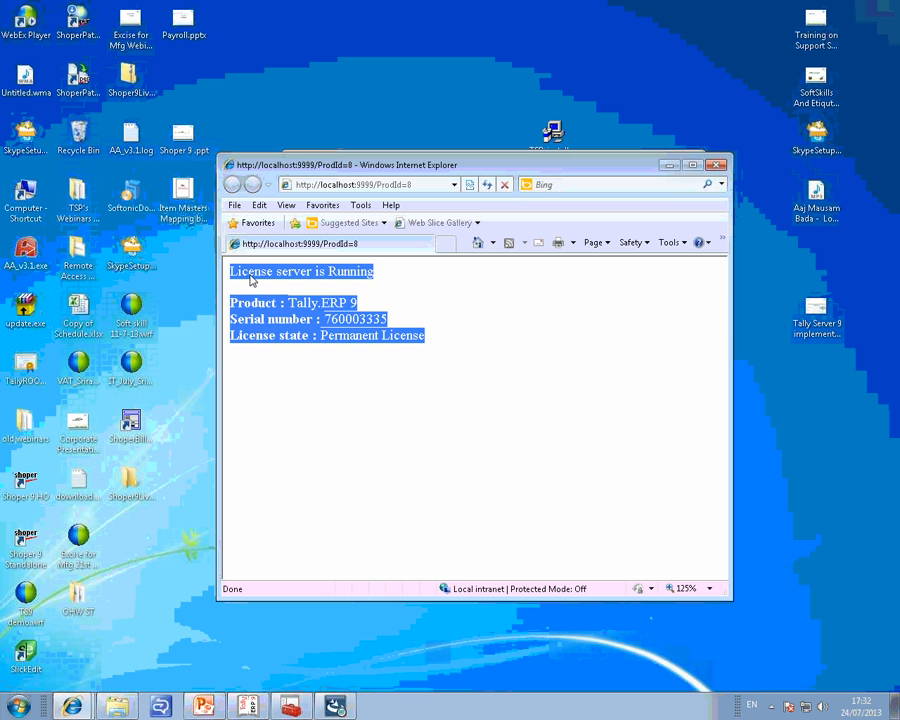
{"action": "left_click", "coordinate": [548, 340]}
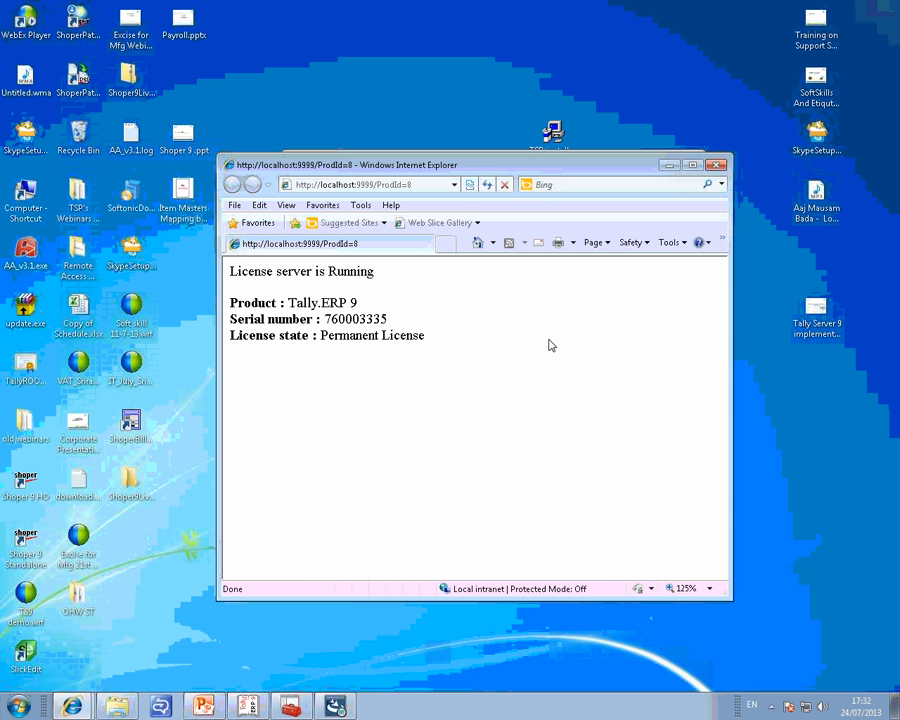
{"action": "left_click", "coordinate": [715, 165]}
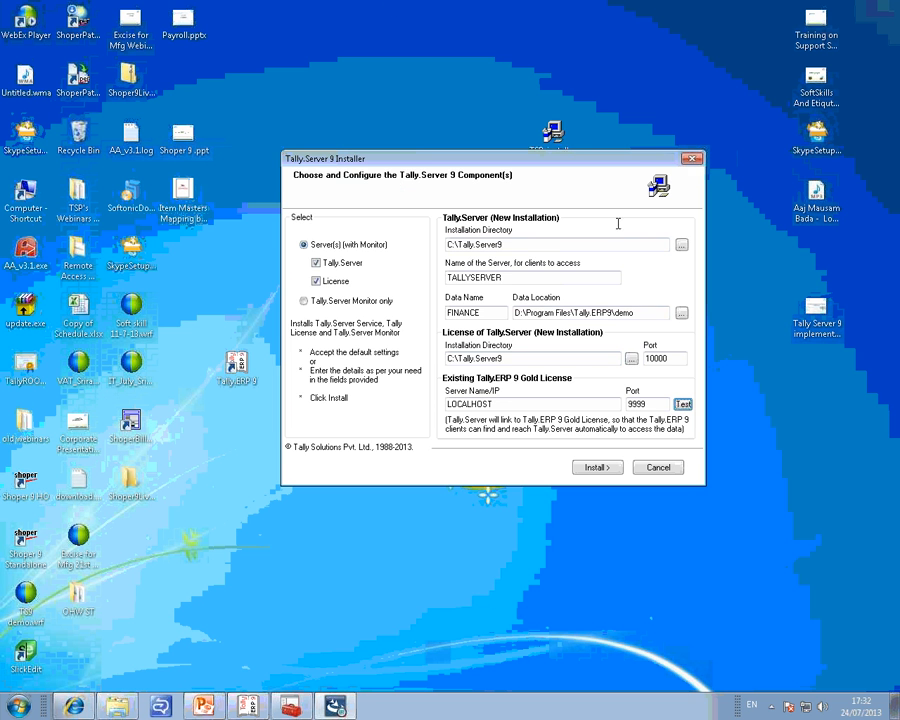
{"action": "left_click", "coordinate": [561, 35]}
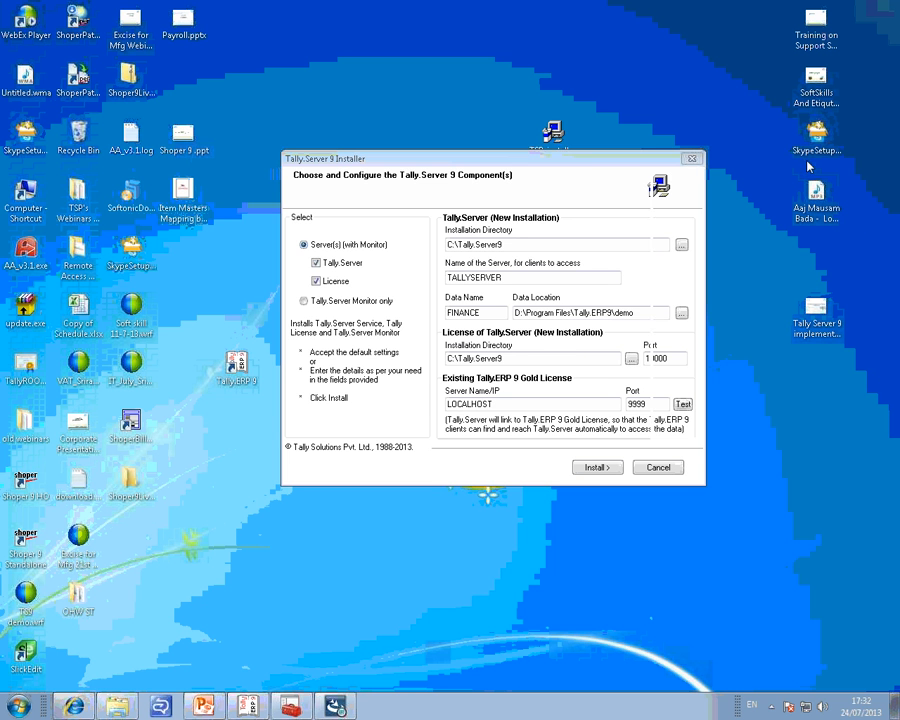
{"action": "left_click_drag", "start_coordinate": [587, 163], "coordinate": [537, 152]}
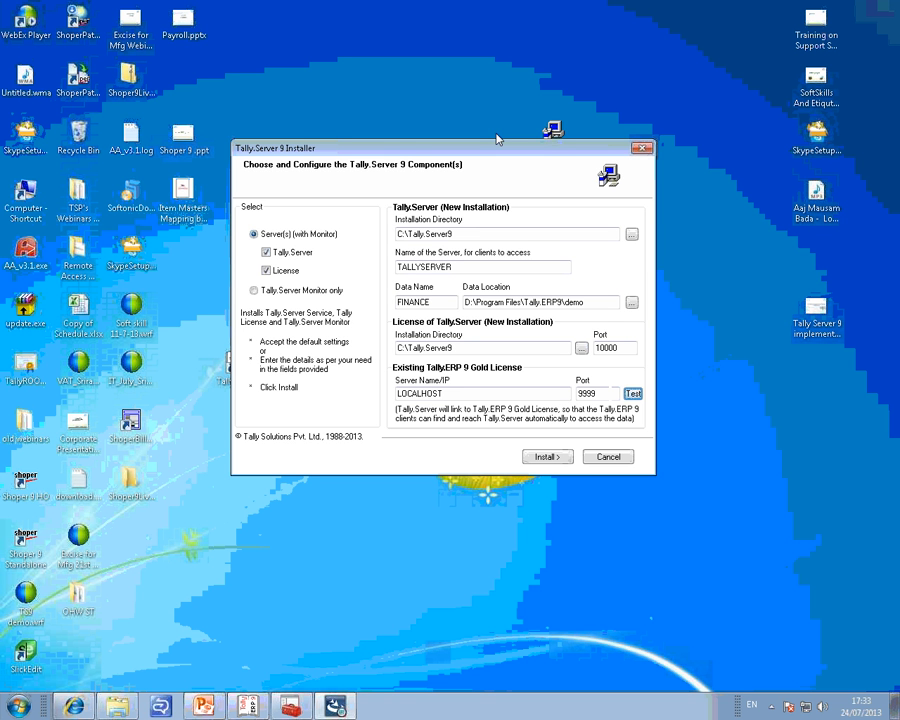
{"action": "left_click_drag", "start_coordinate": [440, 301], "coordinate": [398, 303]}
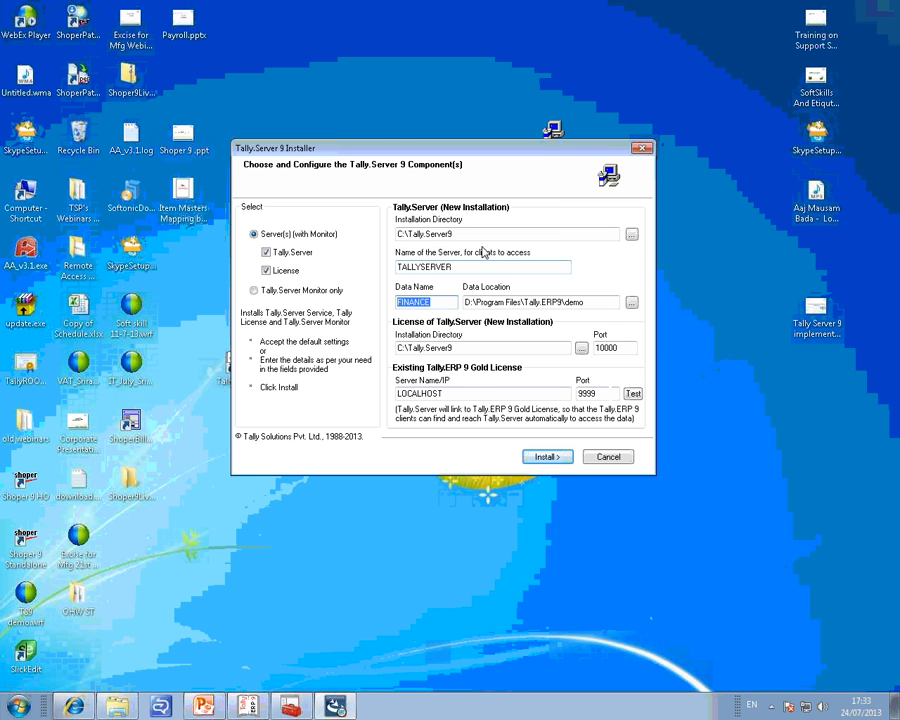
{"action": "left_click", "coordinate": [879, 283]}
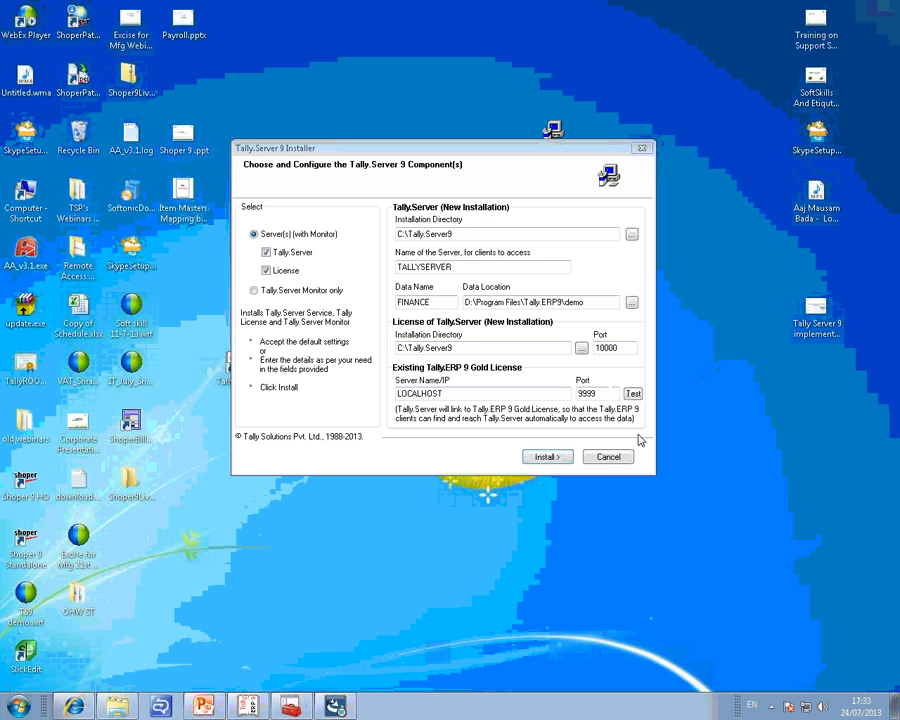
{"action": "left_click", "coordinate": [476, 374]}
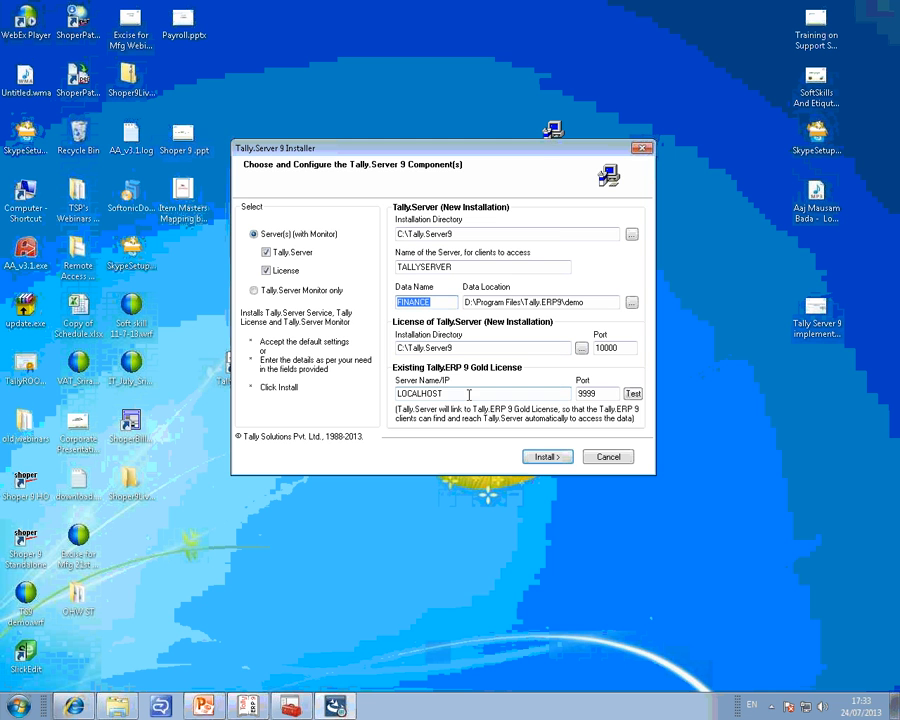
{"action": "left_click", "coordinate": [500, 393]}
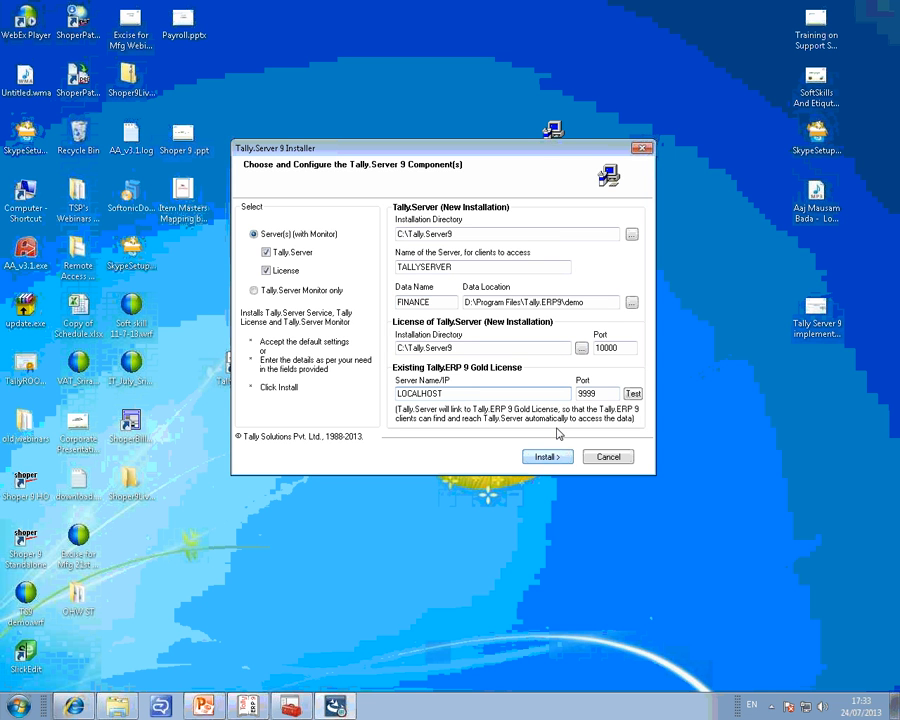
Install Tally.Server 9 with its license component, finish the installer with Tally.Server Monitor launched, and maximize the monitor window.
{"action": "left_click", "coordinate": [549, 458]}
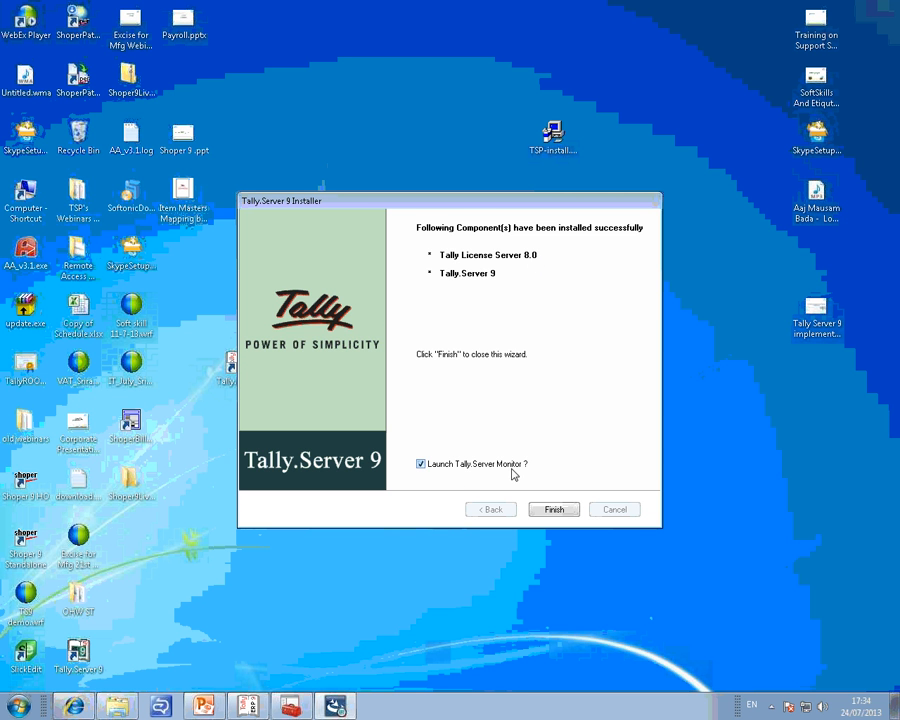
{"action": "left_click", "coordinate": [554, 510]}
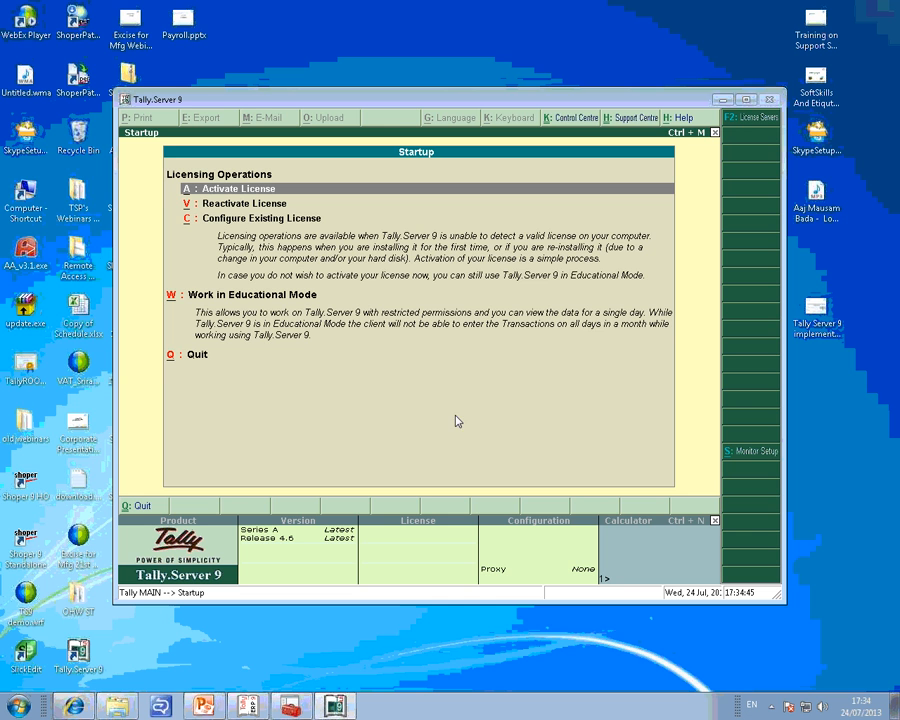
{"action": "double_click", "coordinate": [468, 100]}
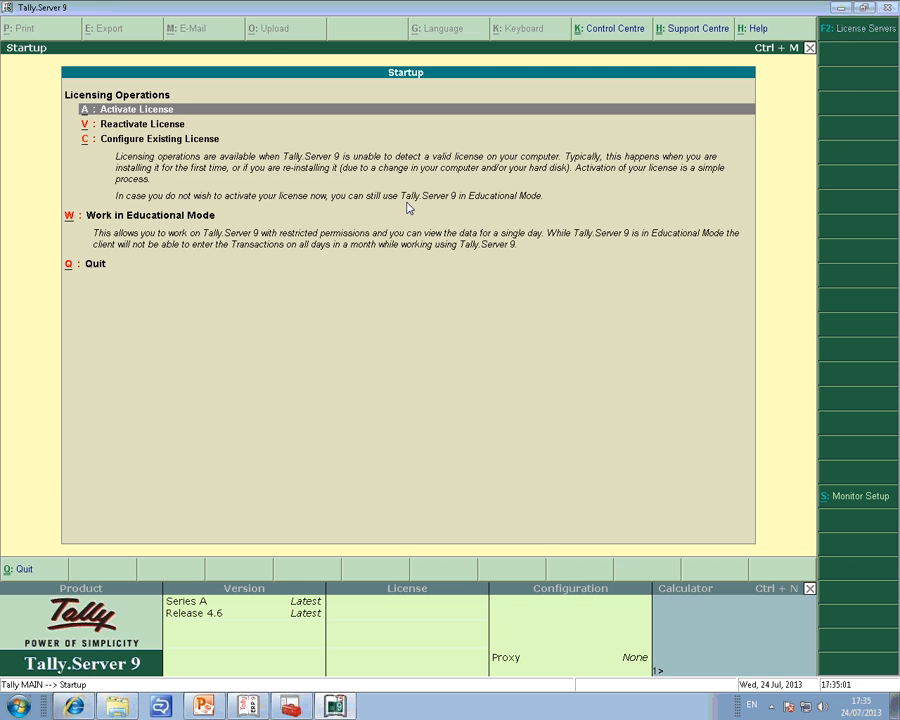
Look through the licensing operations, check the Configure Existing License server and port settings, and leave them without changes.
{"action": "key", "text": "Down"}
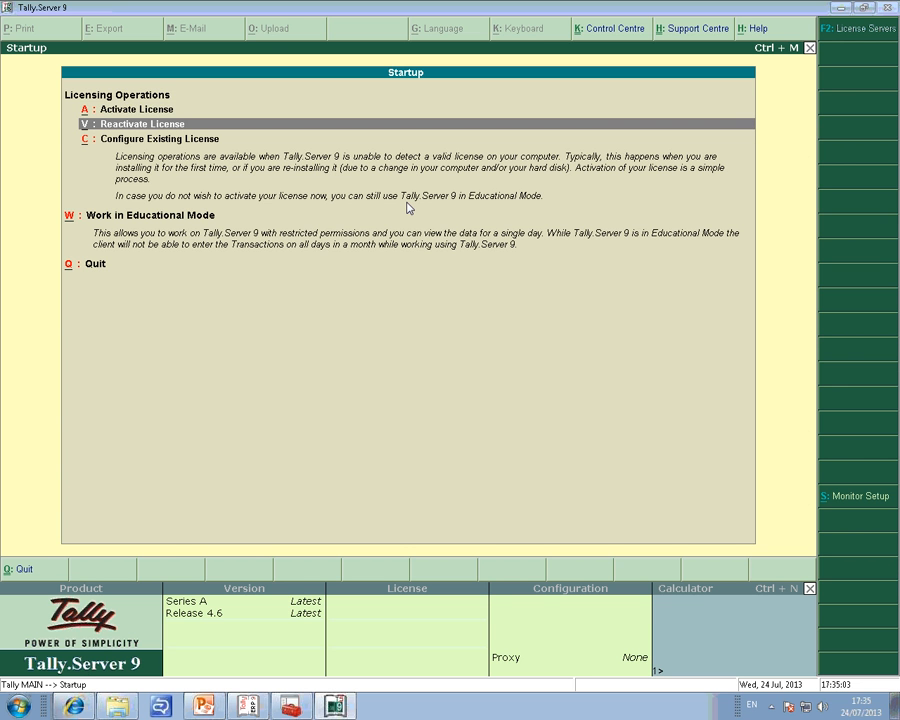
{"action": "key", "text": "Up"}
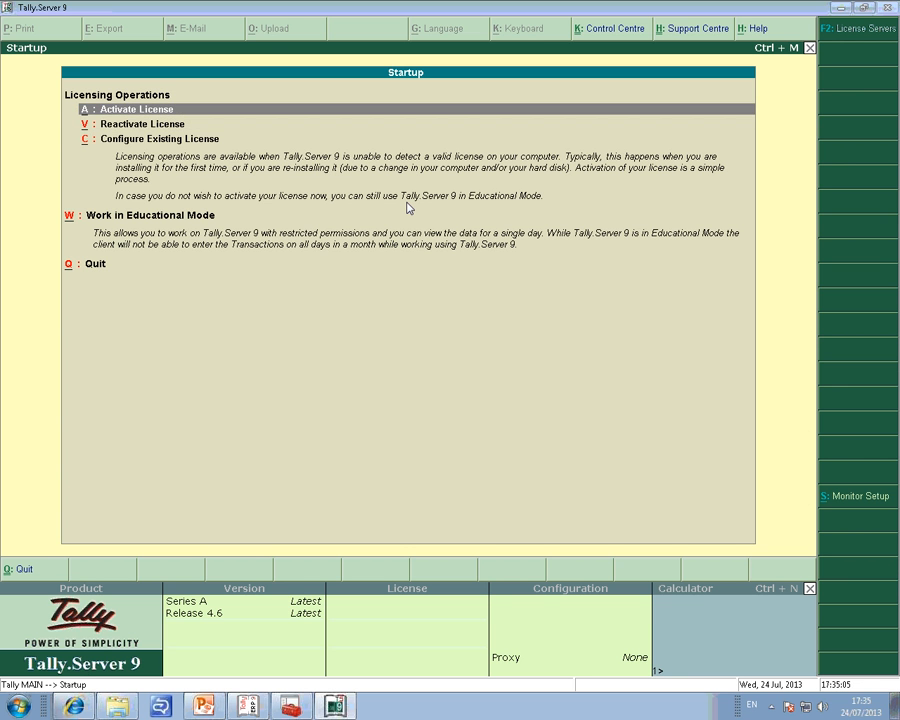
{"action": "key", "text": "Down"}
{"action": "key", "text": "Down"}
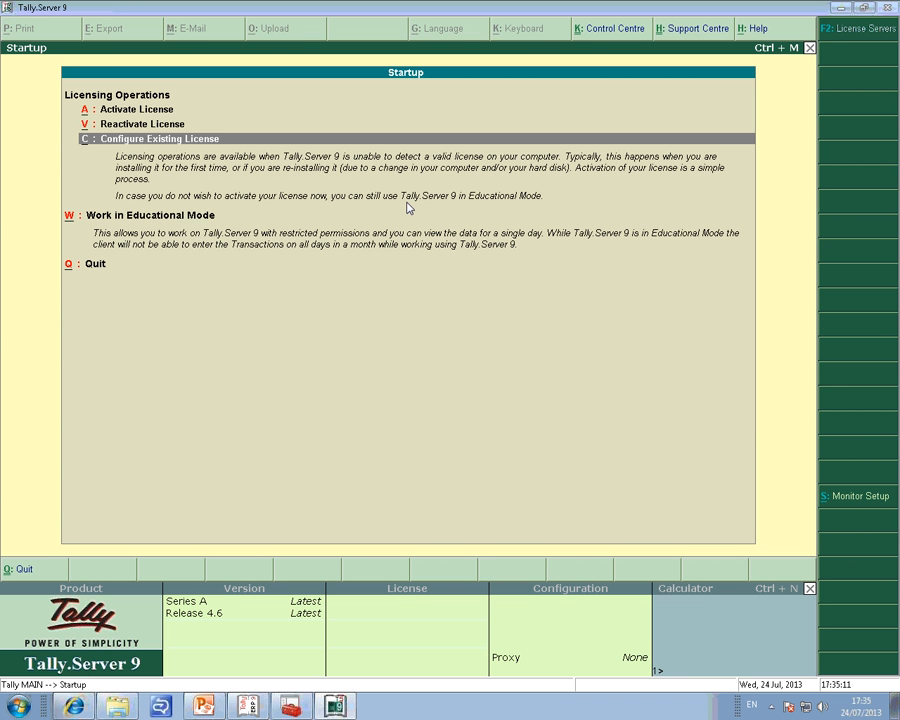
{"action": "key", "text": "Return"}
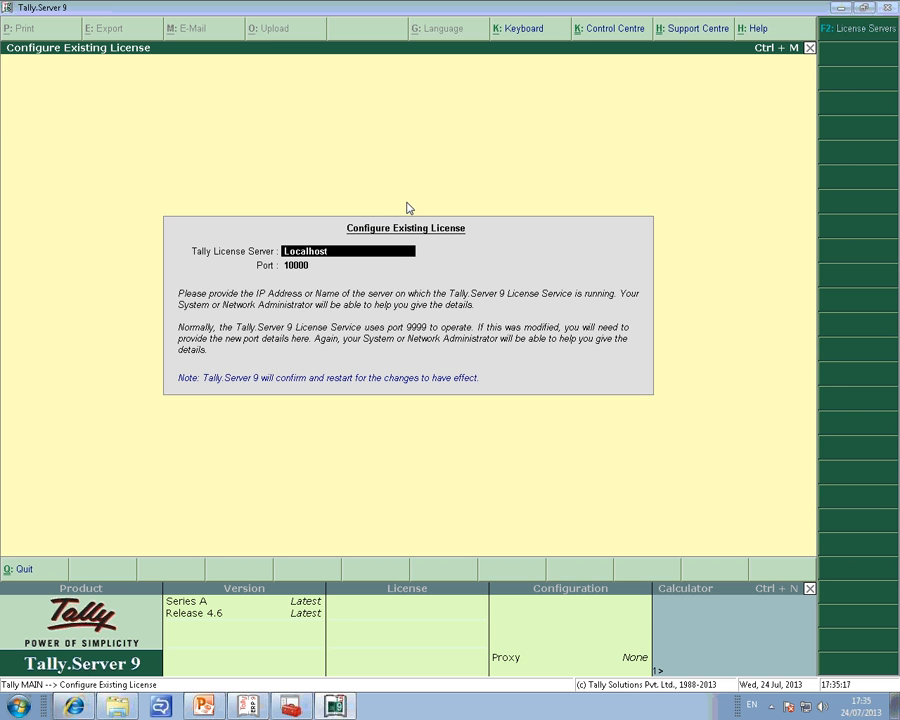
{"action": "key", "text": "BackSpace"}
{"action": "key", "text": "Escape"}
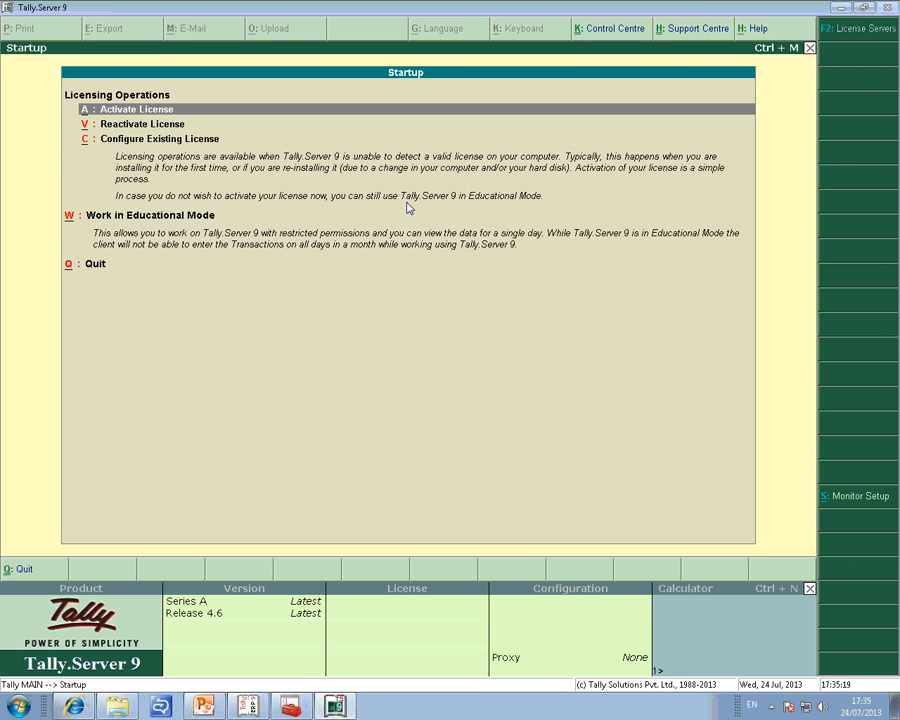
View the details required by the Activate License form and return to the startup screen.
{"action": "key", "text": "Down"}
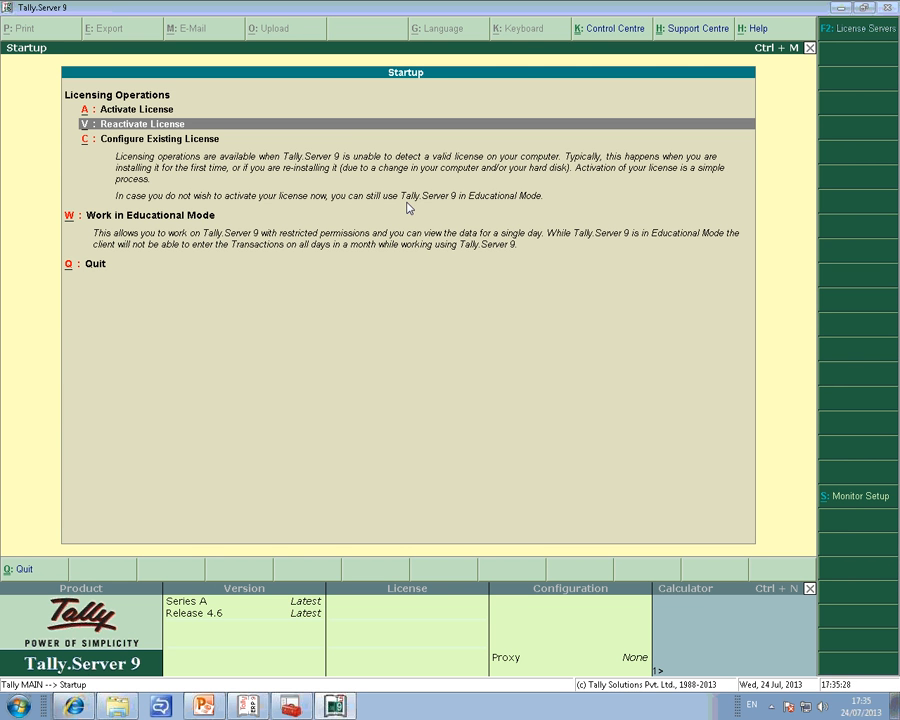
{"action": "key", "text": "Up"}
{"action": "key", "text": "Return"}
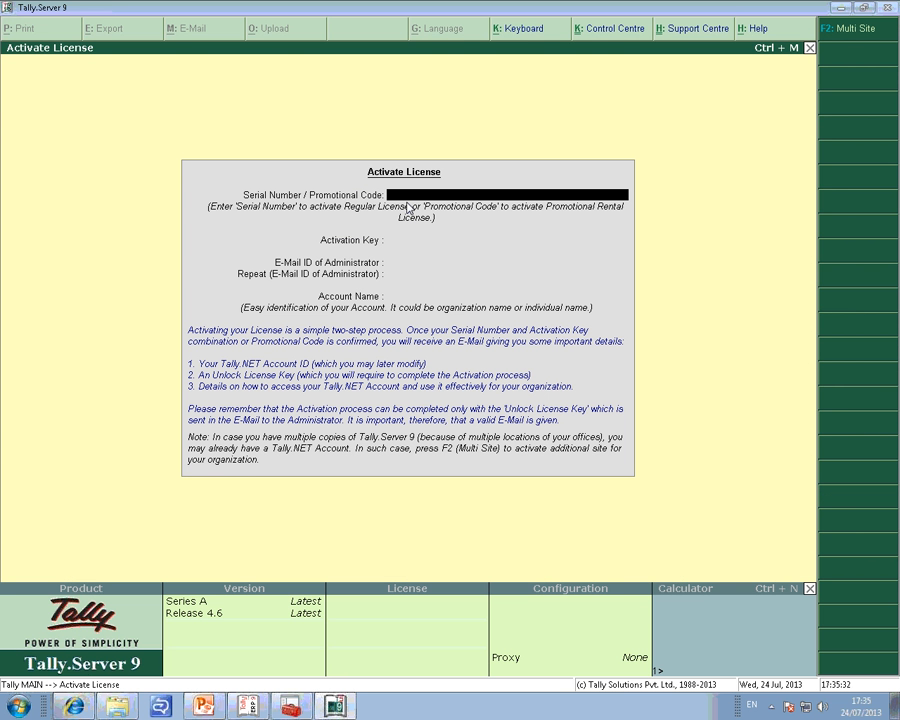
{"action": "key", "text": "Escape"}
Start reactivating the license and enter the administrator's e-mail ID.
{"action": "key", "text": "Down"}
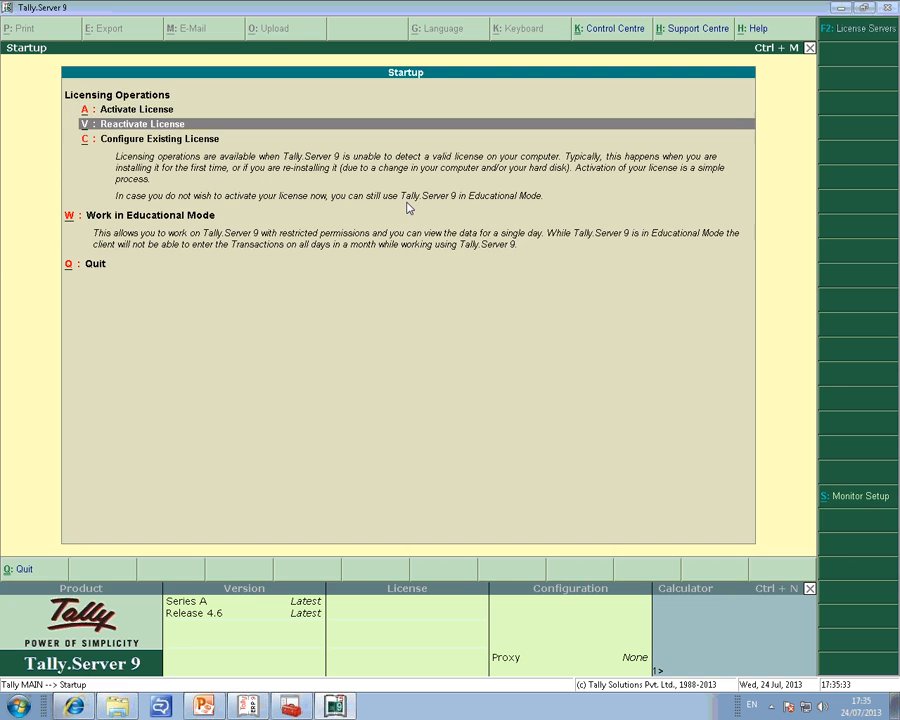
{"action": "key", "text": "Return"}
{"action": "type", "text": "TAL"}
{"action": "key", "text": "BackSpace"}
{"action": "key", "text": "BackSpace"}
{"action": "key", "text": "BackSpace"}
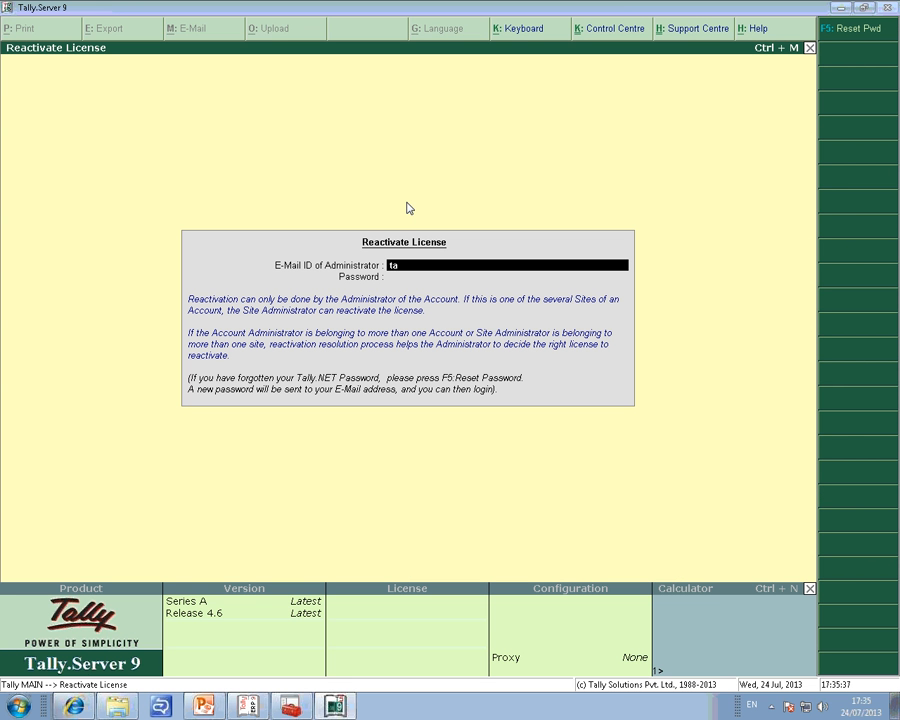
{"action": "key", "text": "Return"}
Enter the administrator's account password, submit the license reactivation, and continue to the Tally.NET user login.
{"action": "type", "text": "*******"}
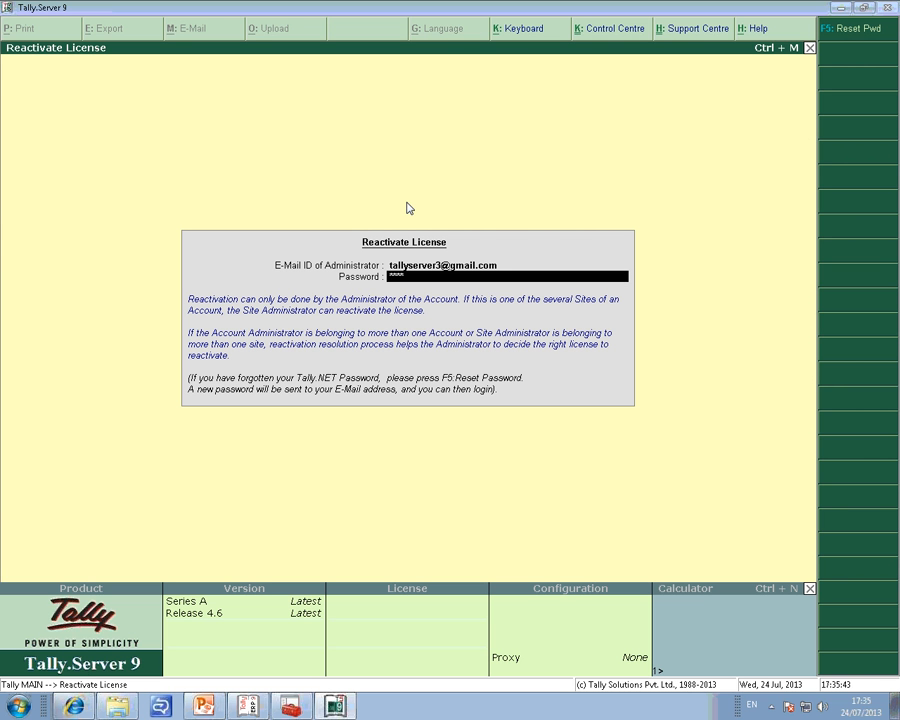
{"action": "key", "text": "BackSpace"}
{"action": "key", "text": "BackSpace"}
{"action": "key", "text": "BackSpace"}
{"action": "key", "text": "BackSpace"}
{"action": "key", "text": "BackSpace"}
{"action": "key", "text": "BackSpace"}
{"action": "key", "text": "BackSpace"}
{"action": "type", "text": "*******"}
{"action": "key", "text": "Return"}
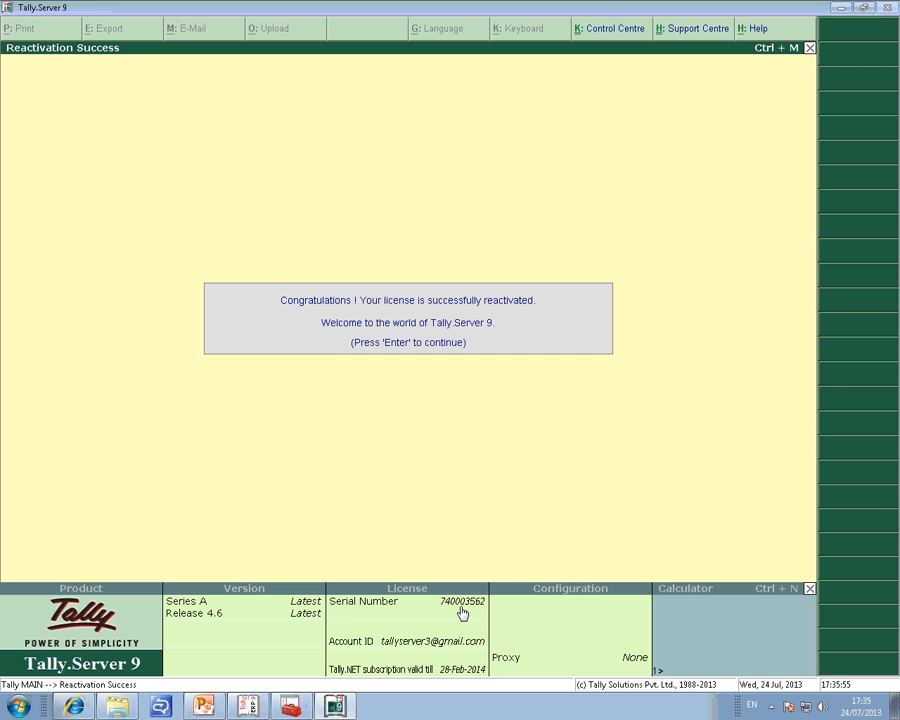
{"action": "key", "text": "Return"}
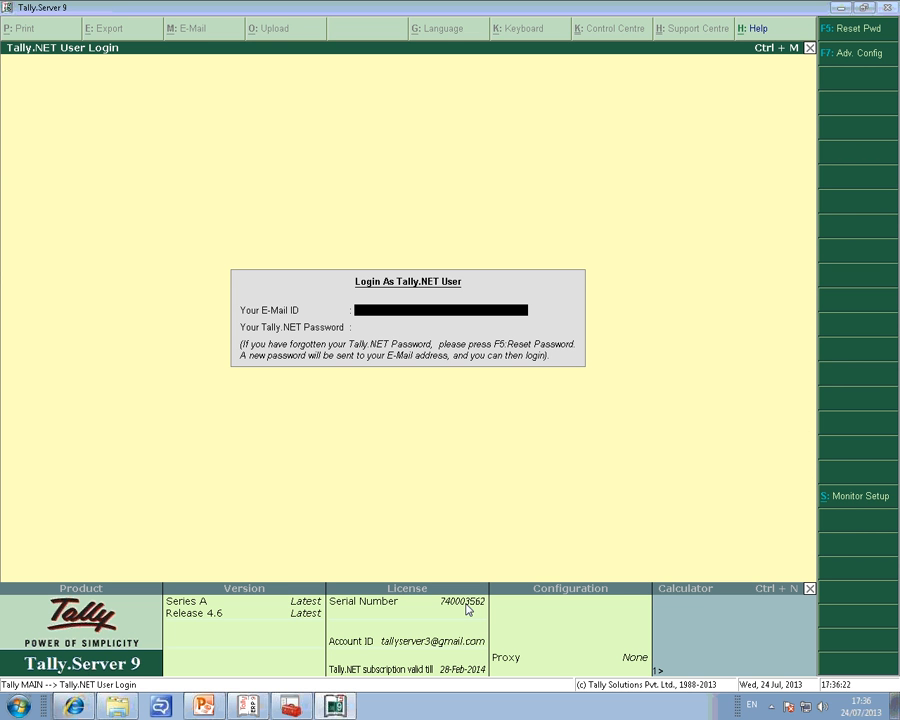
Log in as a Tally.NET user with the administrator's e-mail ID and Tally.NET password.
{"action": "key", "text": "Return"}
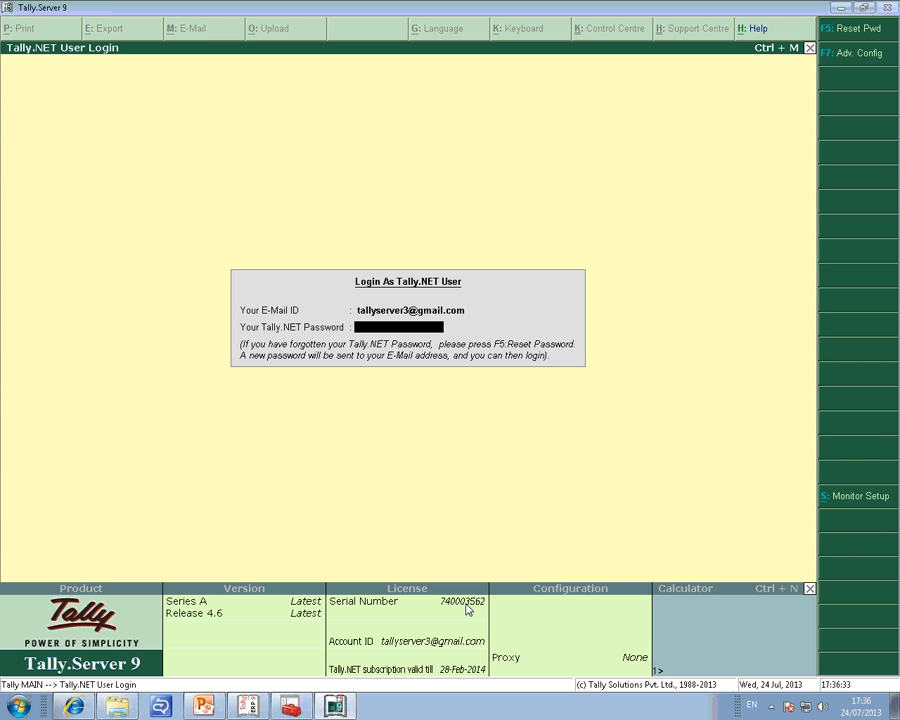
{"action": "type", "text": "*******"}
{"action": "key", "text": "Return"}
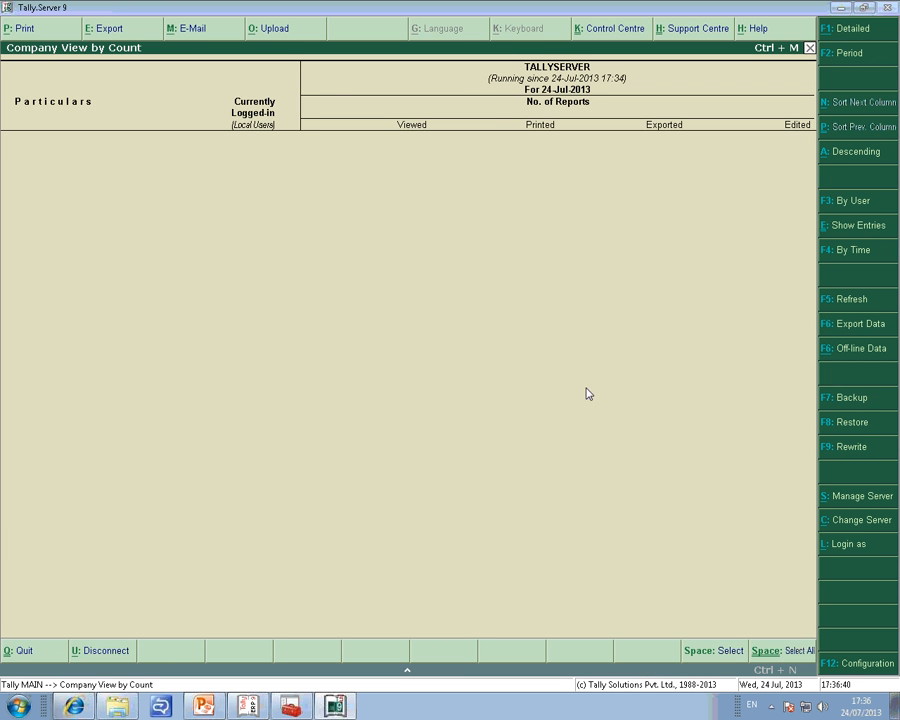
Switch to Tally.ERP 9 and open the Configure Existing License form with Existing Multi User as the license mode.
{"action": "left_click", "coordinate": [843, 8]}
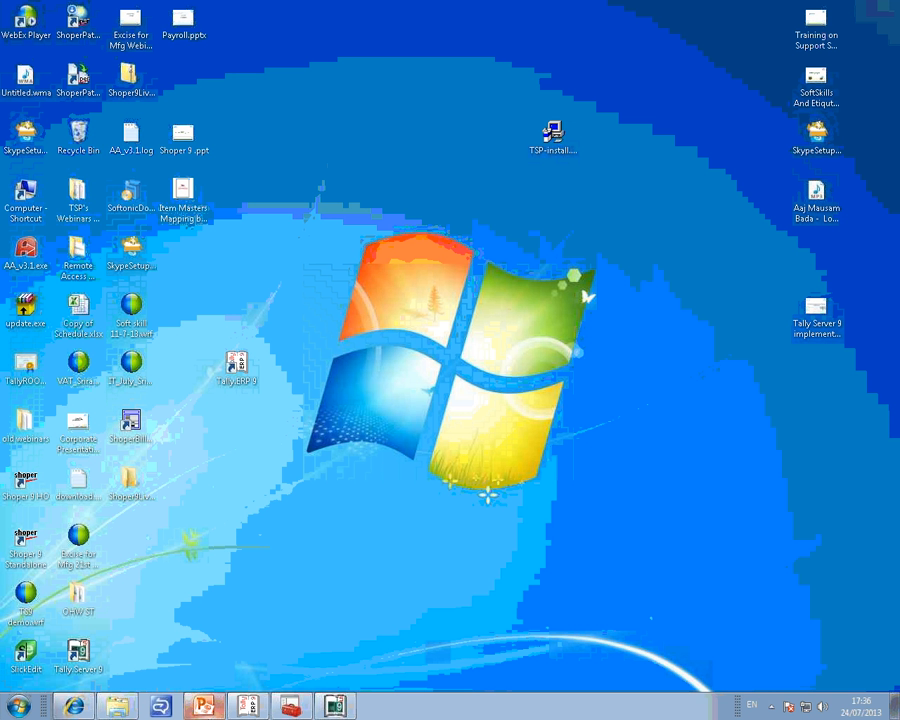
{"action": "left_click", "coordinate": [262, 708]}
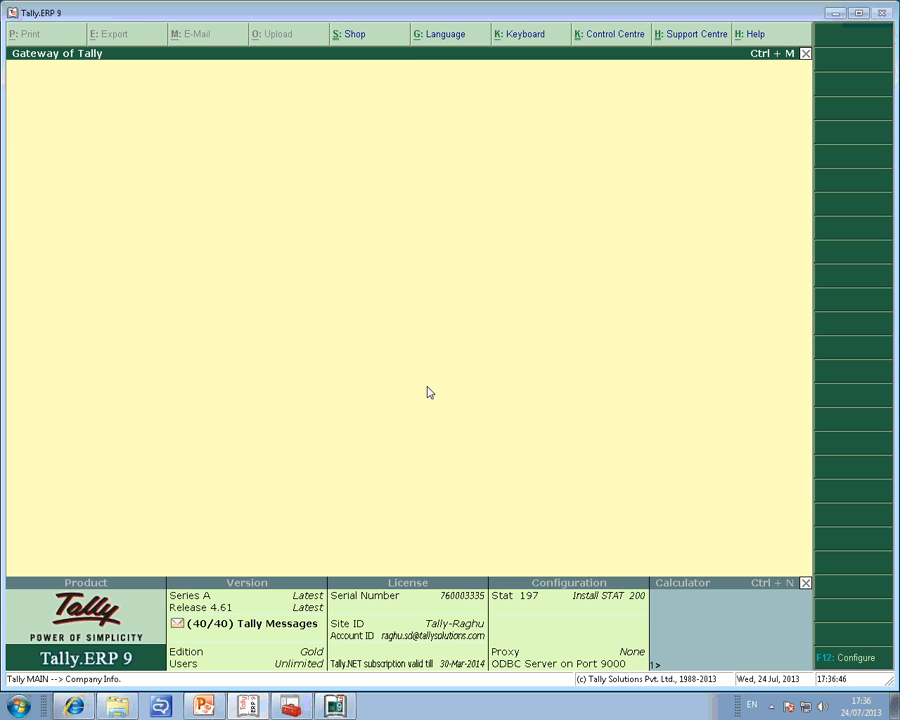
{"action": "key", "text": "F12"}
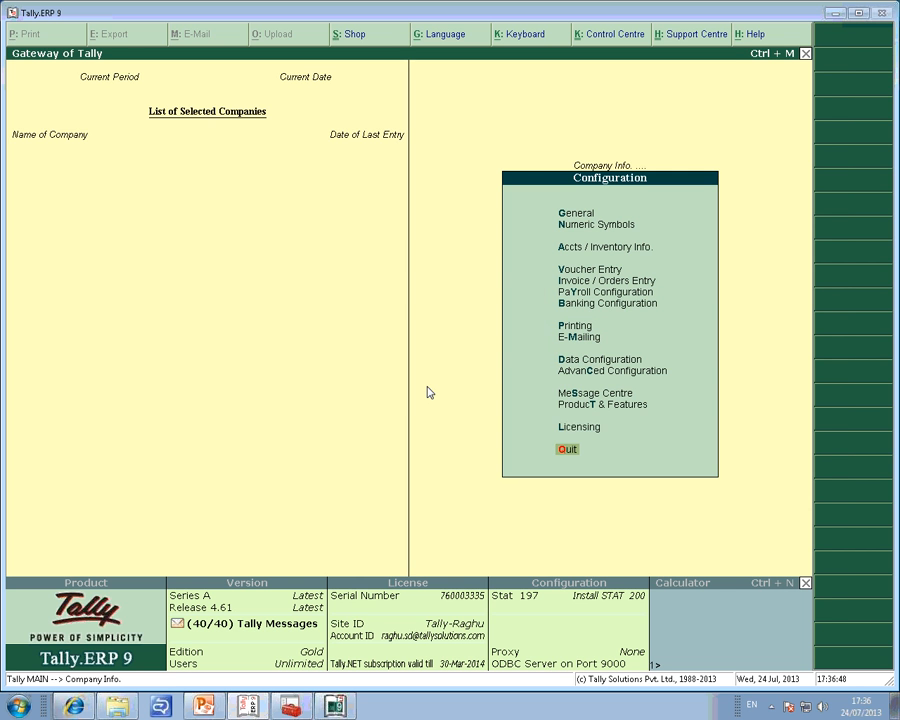
{"action": "key", "text": "Up"}
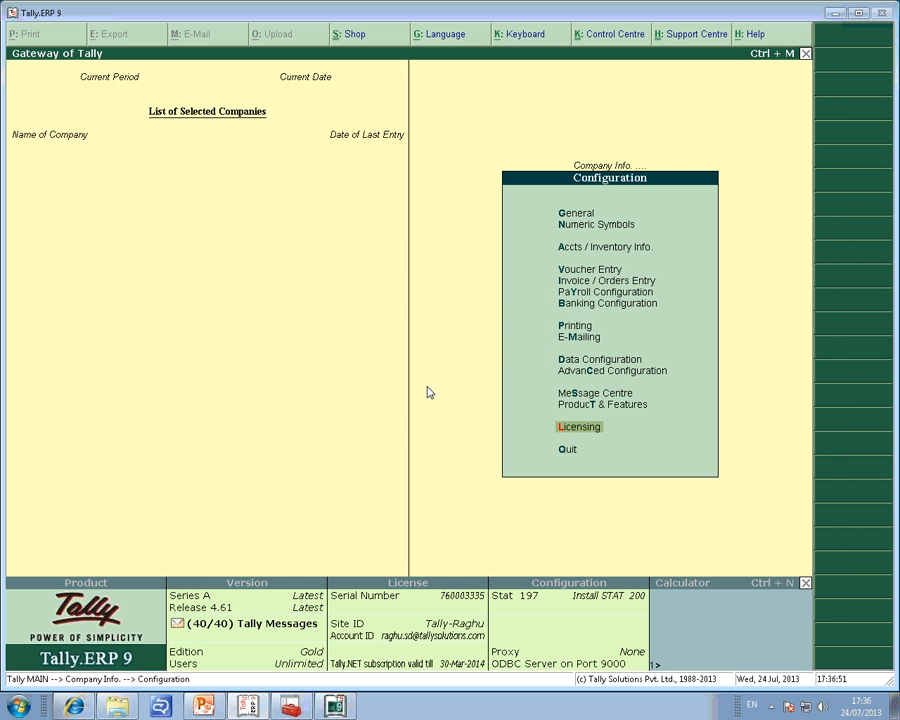
{"action": "key", "text": "Return"}
{"action": "key", "text": "Up"}
{"action": "key", "text": "Up"}
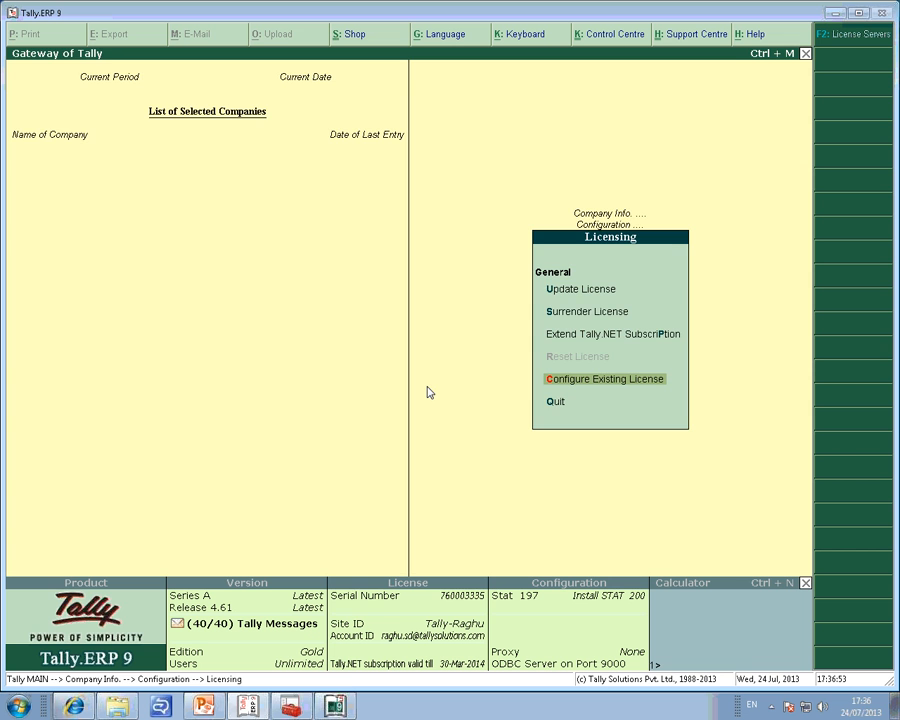
{"action": "key", "text": "Return"}
{"action": "key", "text": "Return"}
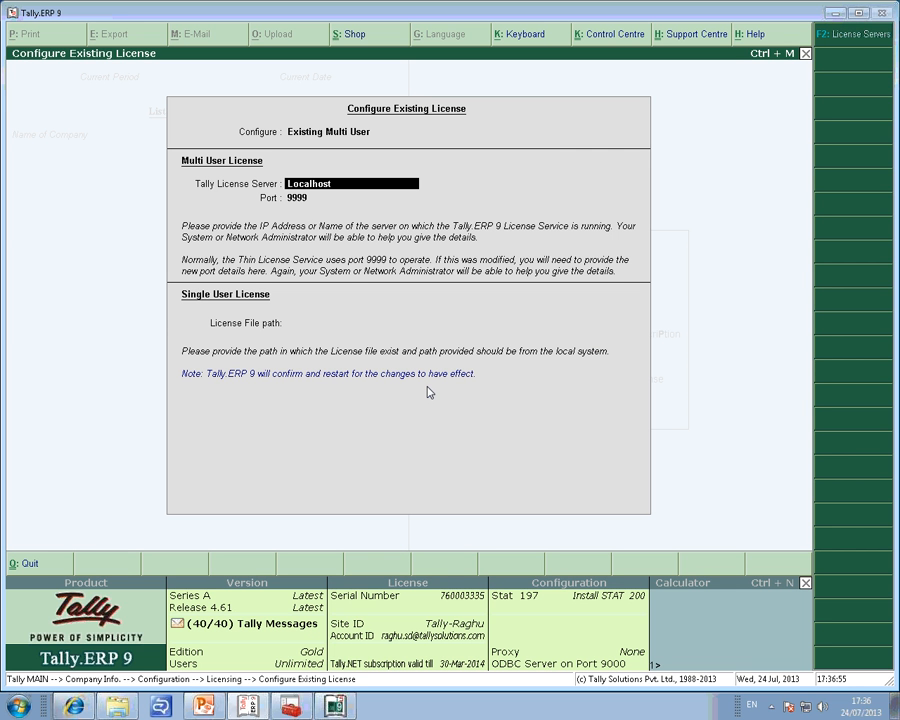
Review the license mode choices and the multi-user license server and port settings, and return to Company Info without saving.
{"action": "key", "text": "BackSpace"}
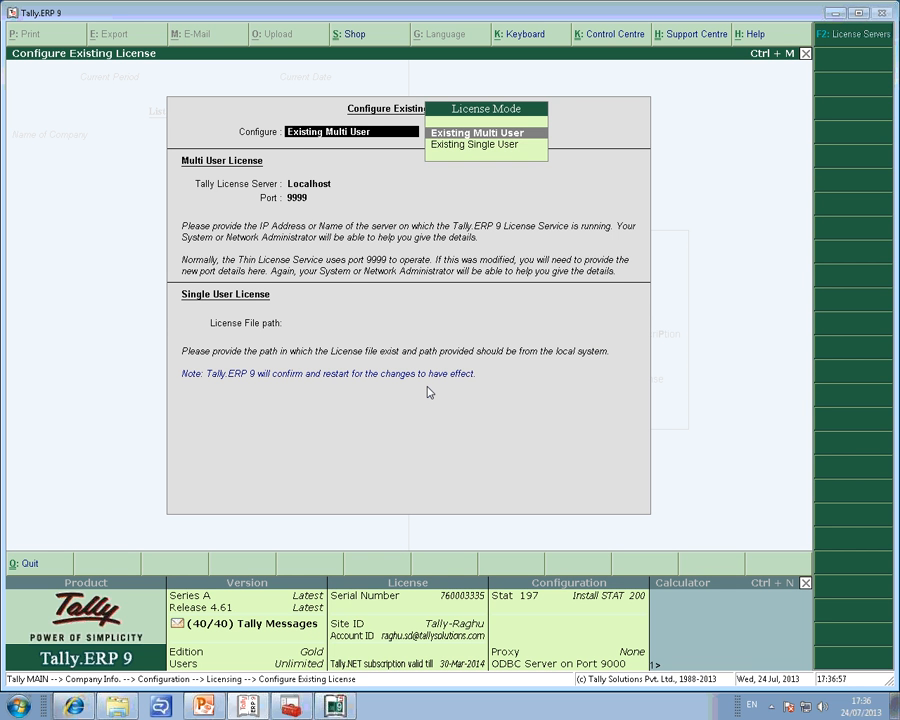
{"action": "key", "text": "Return"}
{"action": "key", "text": "BackSpace"}
{"action": "key", "text": "Down"}
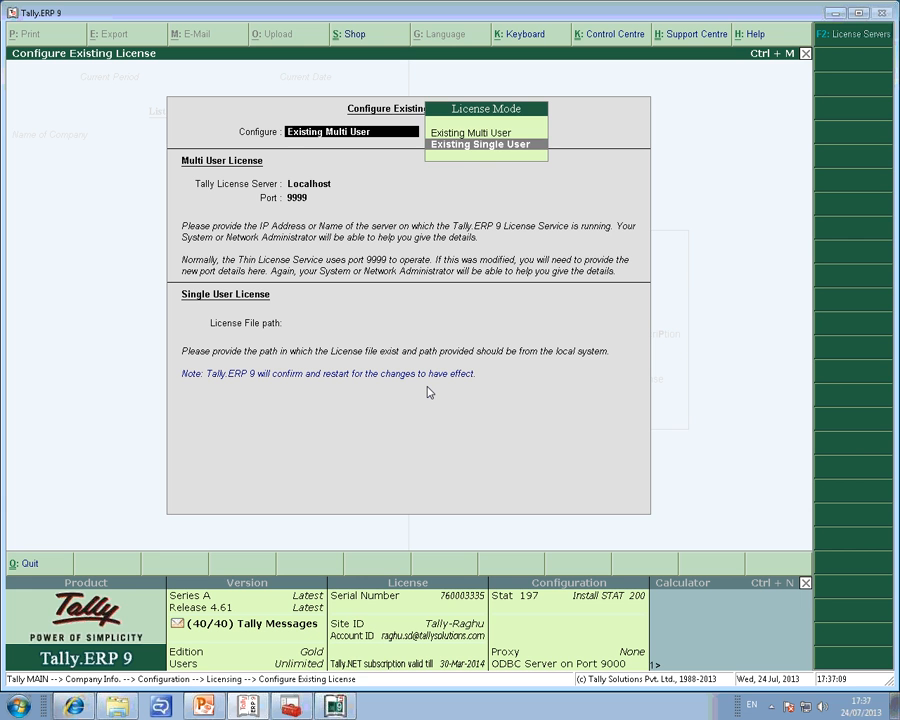
{"action": "key", "text": "Up"}
{"action": "key", "text": "Return"}
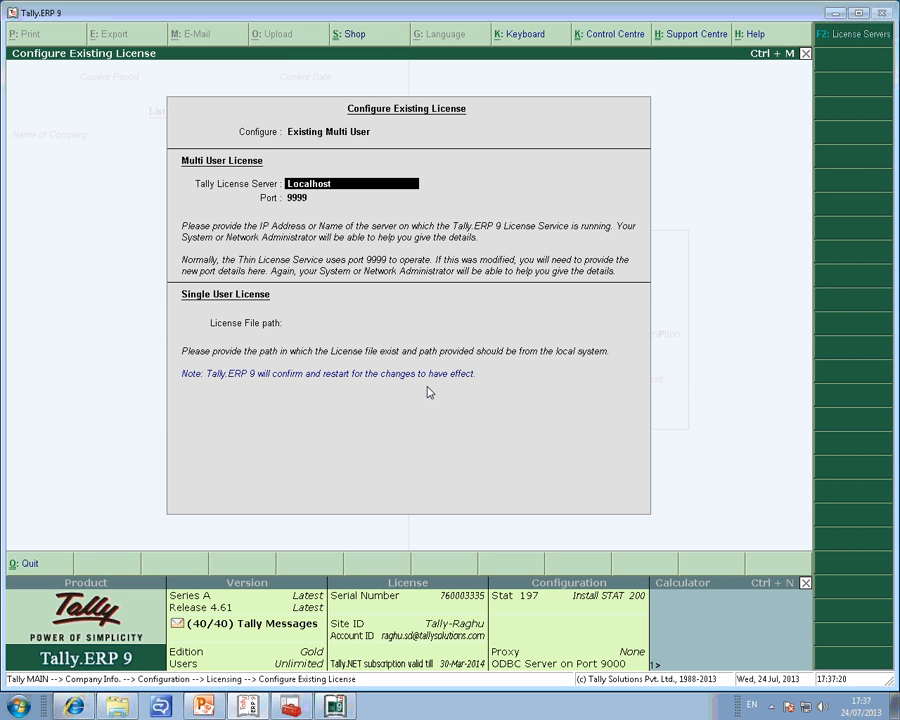
{"action": "key", "text": "Return"}
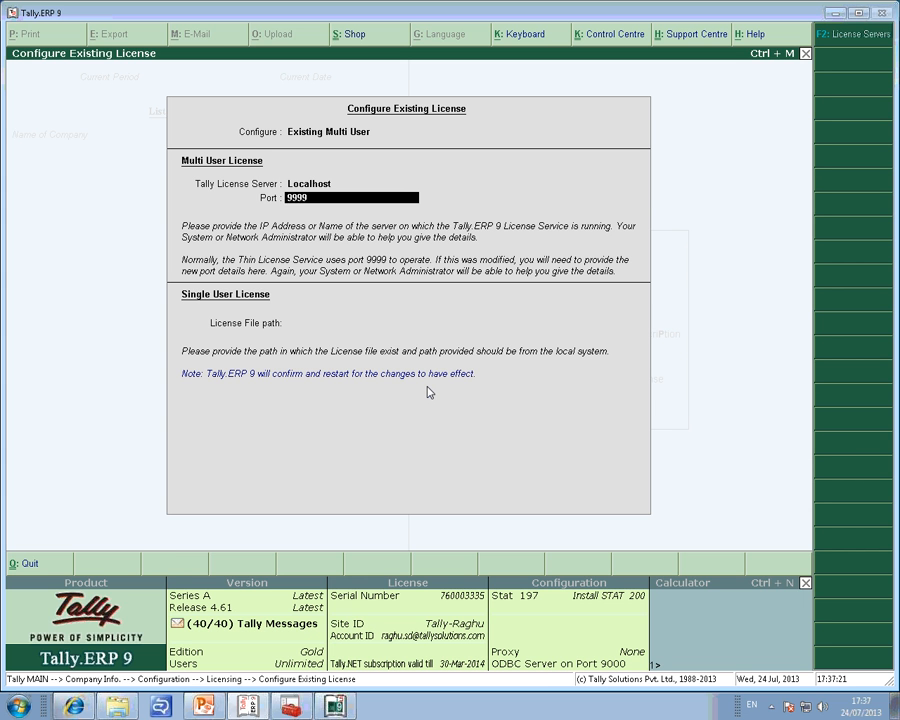
{"action": "key", "text": "Escape"}
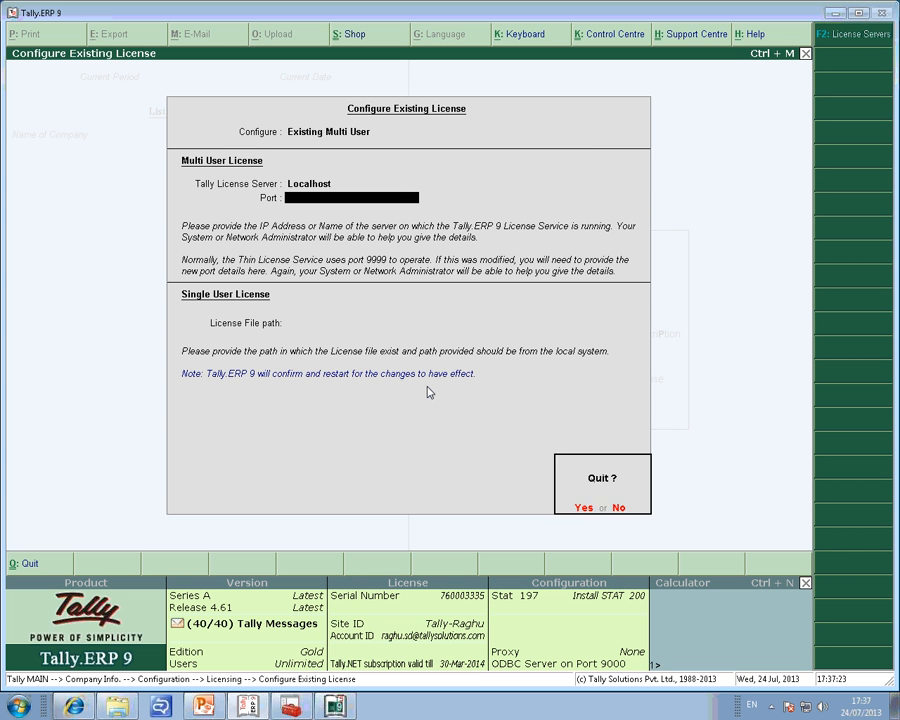
{"action": "key", "text": "y"}
{"action": "key", "text": "Escape"}
{"action": "key", "text": "Escape"}
{"action": "key", "text": "y"}
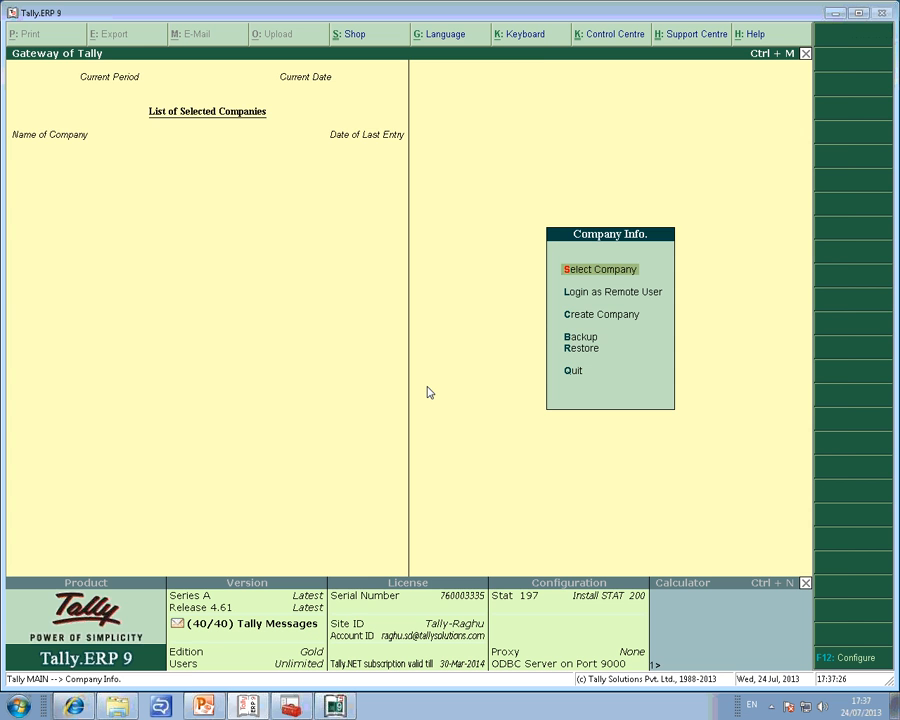
Start selecting a company and set its path to the FINANCE data location on TALLYSERVER.
{"action": "key", "text": "Return"}
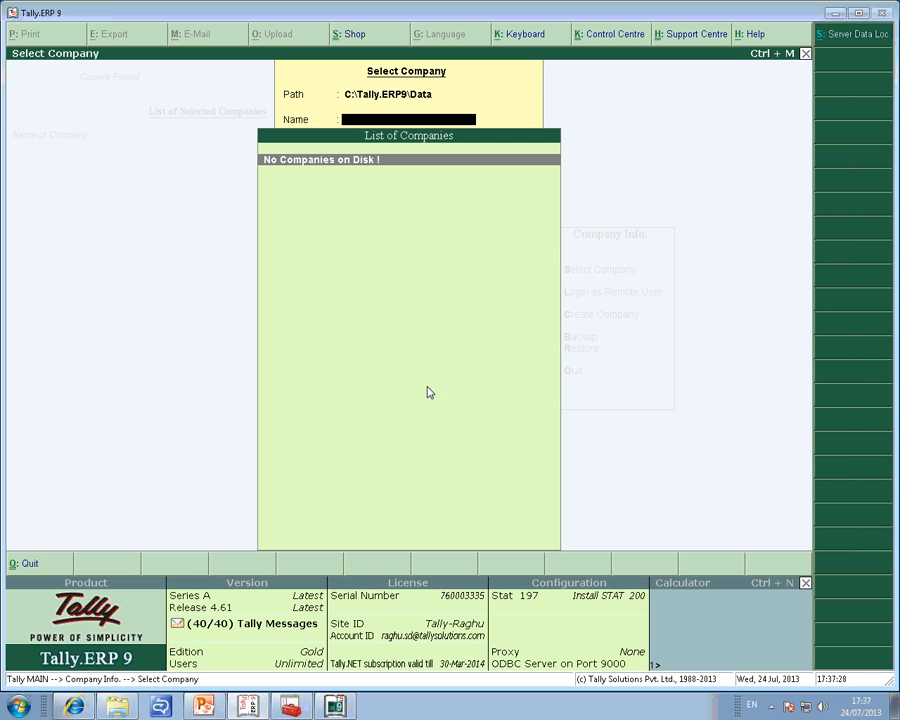
{"action": "left_click", "coordinate": [866, 40]}
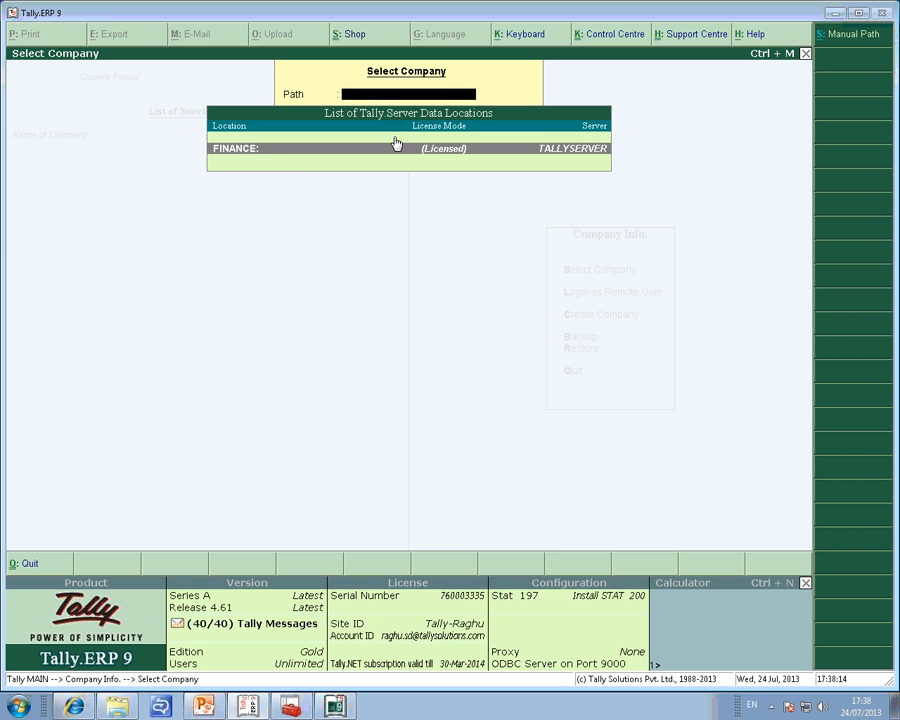
{"action": "key", "text": "Return"}
Choose the company National Traders Ghana and log in to it with the user name "a".
{"action": "key", "text": "Down"}
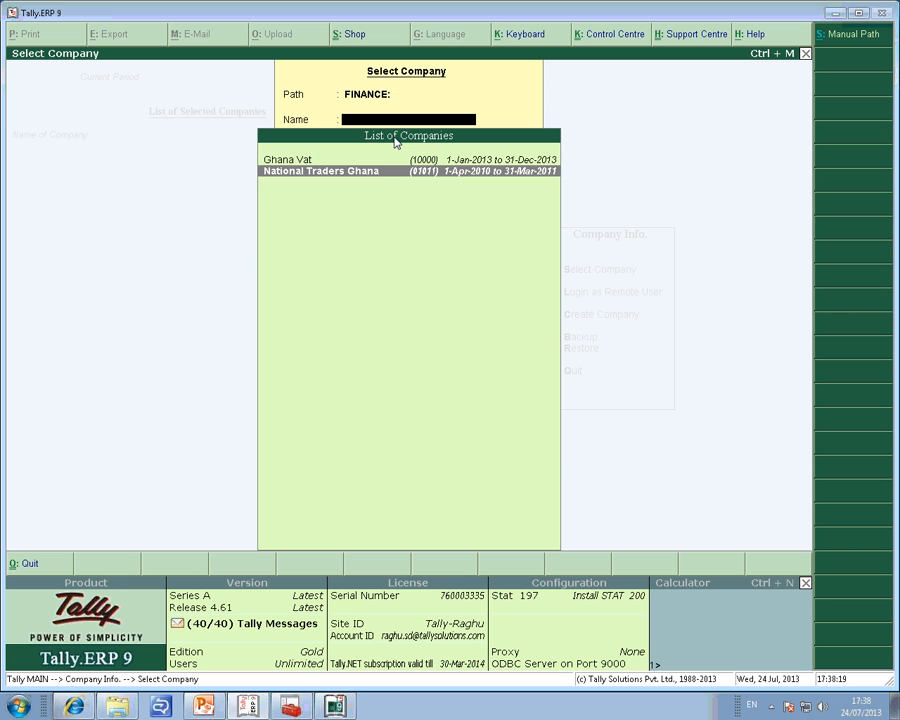
{"action": "key", "text": "Up"}
{"action": "key", "text": "Down"}
{"action": "key", "text": "Return"}
{"action": "type", "text": "a"}
{"action": "key", "text": "Return"}
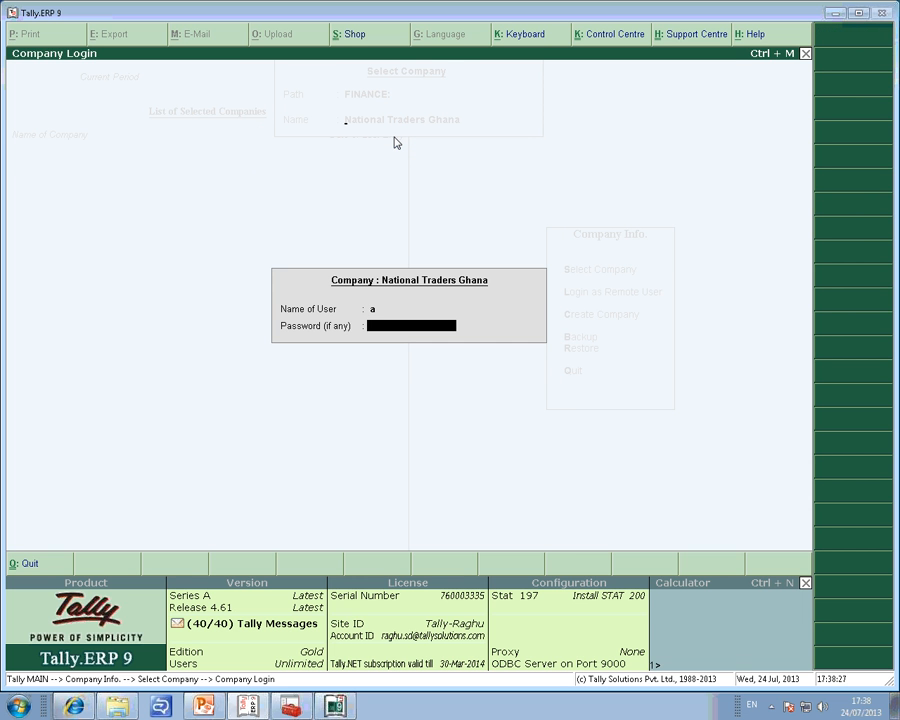
{"action": "key", "text": "Return"}
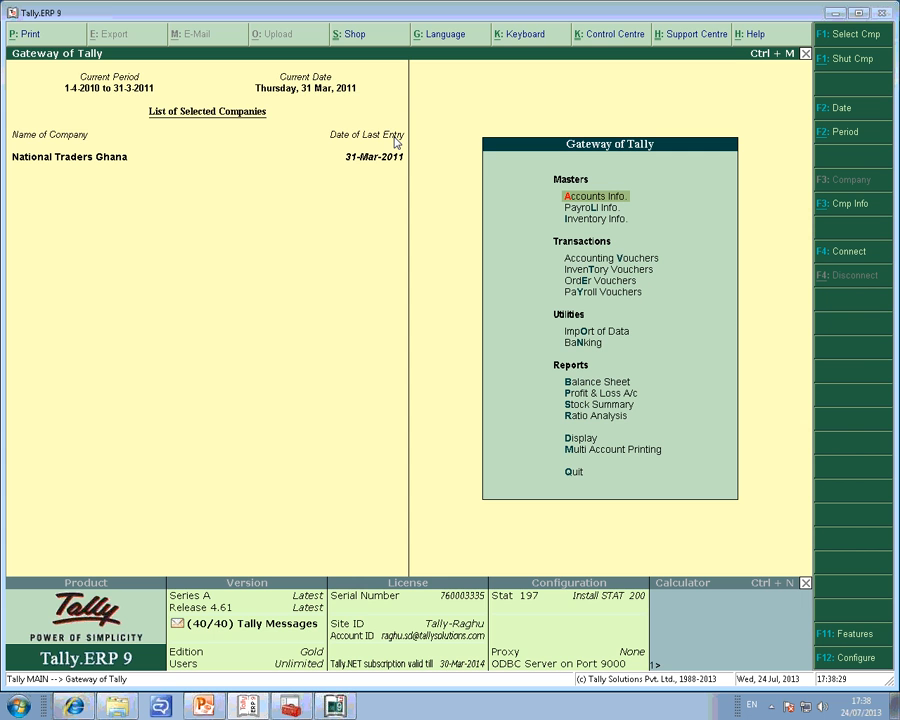
Switch to Tally.Server 9 and set the time format for the monitor reports to H:M:S.
{"action": "left_click", "coordinate": [338, 708]}
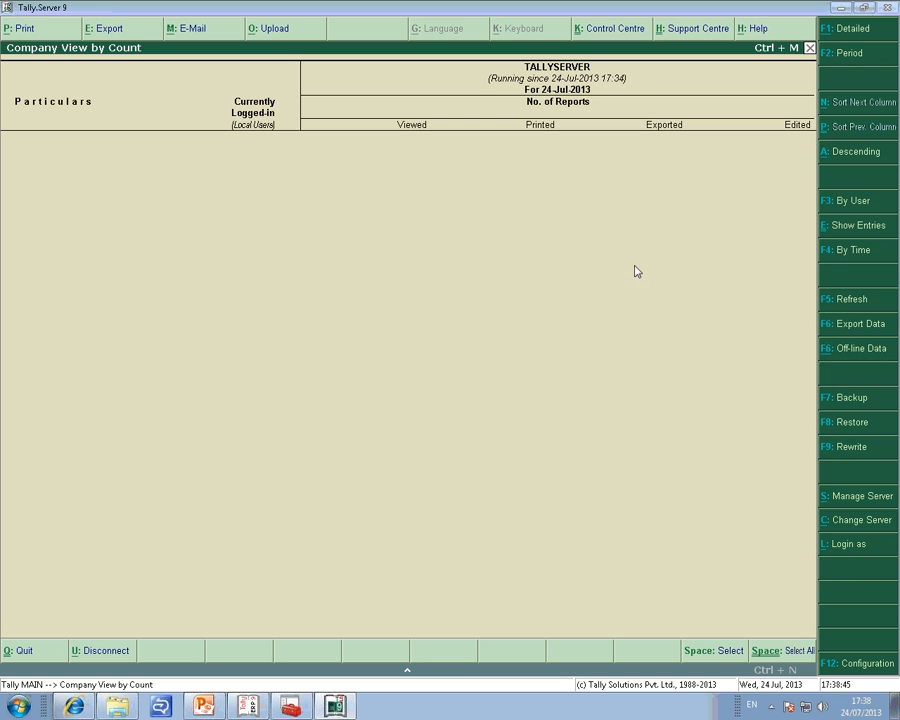
{"action": "left_click", "coordinate": [855, 670]}
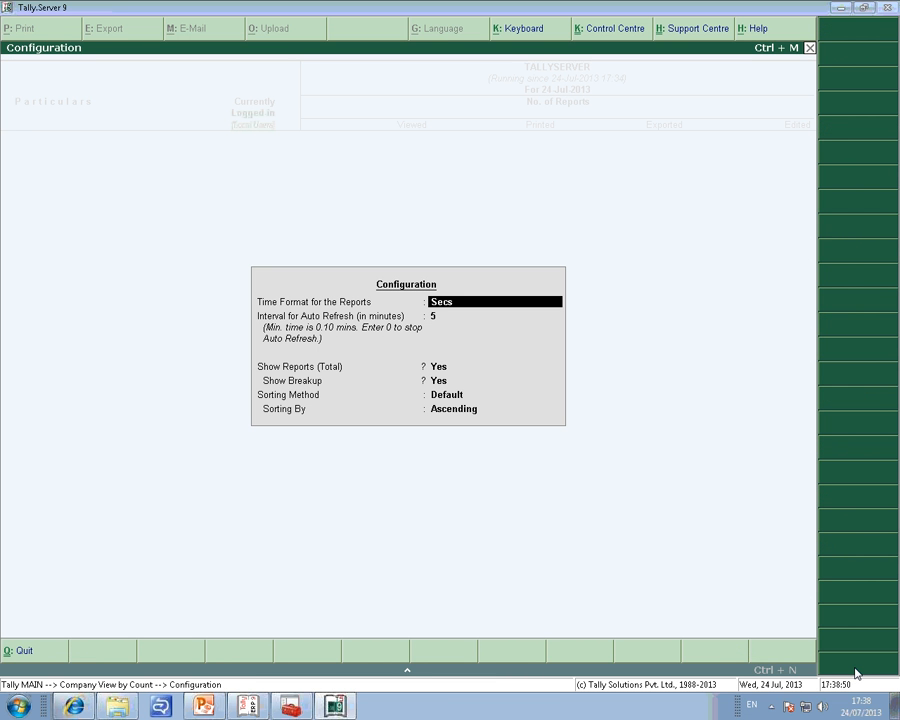
{"action": "key", "text": "Up"}
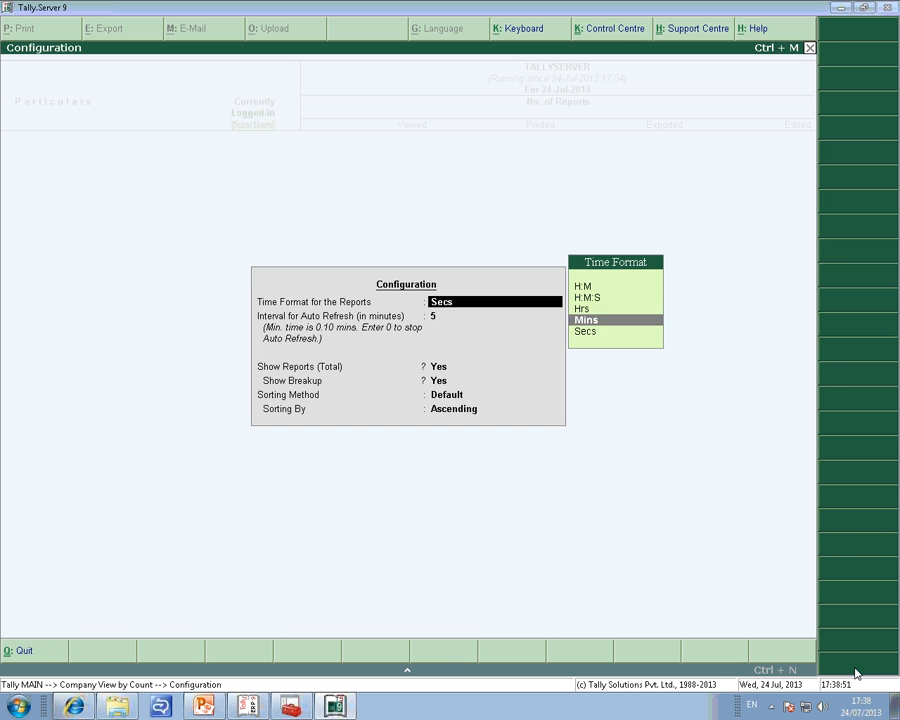
{"action": "key", "text": "Up"}
{"action": "key", "text": "Up"}
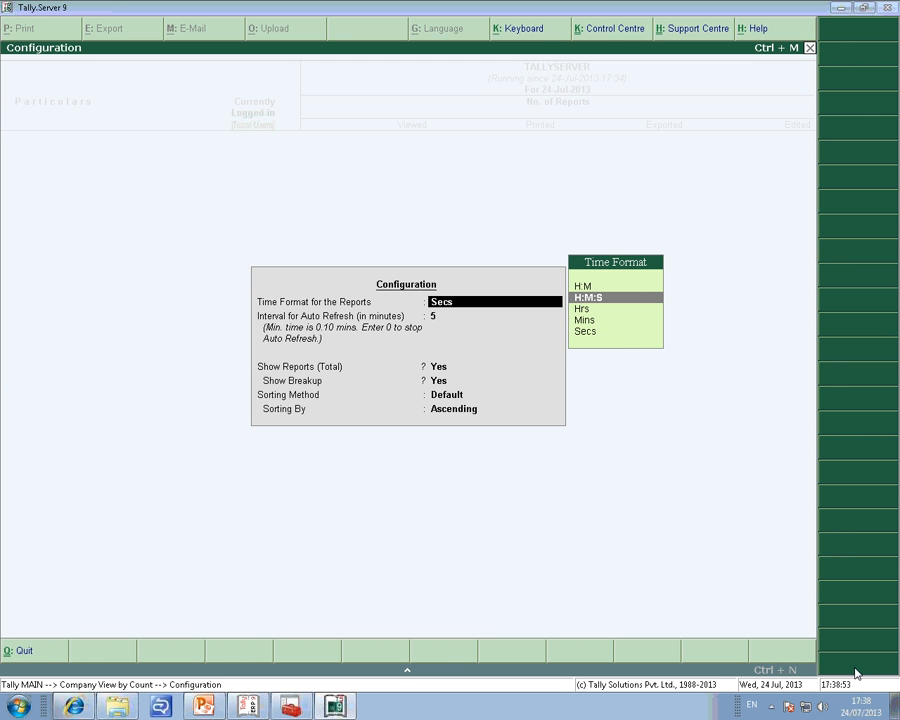
{"action": "key", "text": "Return"}
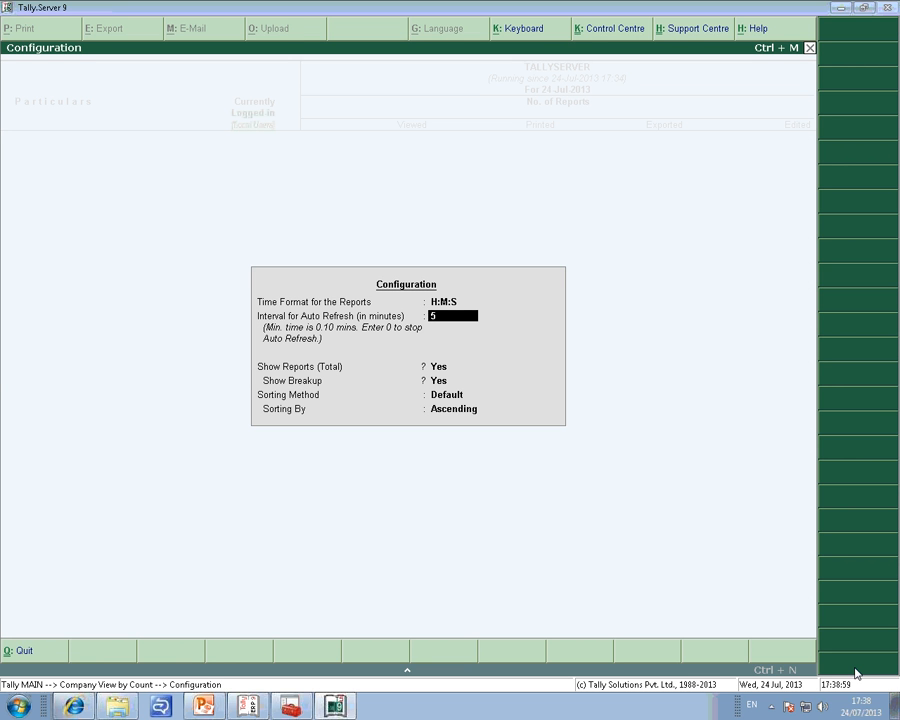
Set the auto refresh interval to .10 minutes and save the configuration with the remaining options as they are.
{"action": "key", "text": "BackSpace"}
{"action": "type", "text": ".10"}
{"action": "key", "text": "Return"}
{"action": "key", "text": "Return"}
{"action": "key", "text": "Return"}
{"action": "key", "text": "Return"}
{"action": "key", "text": "Return"}
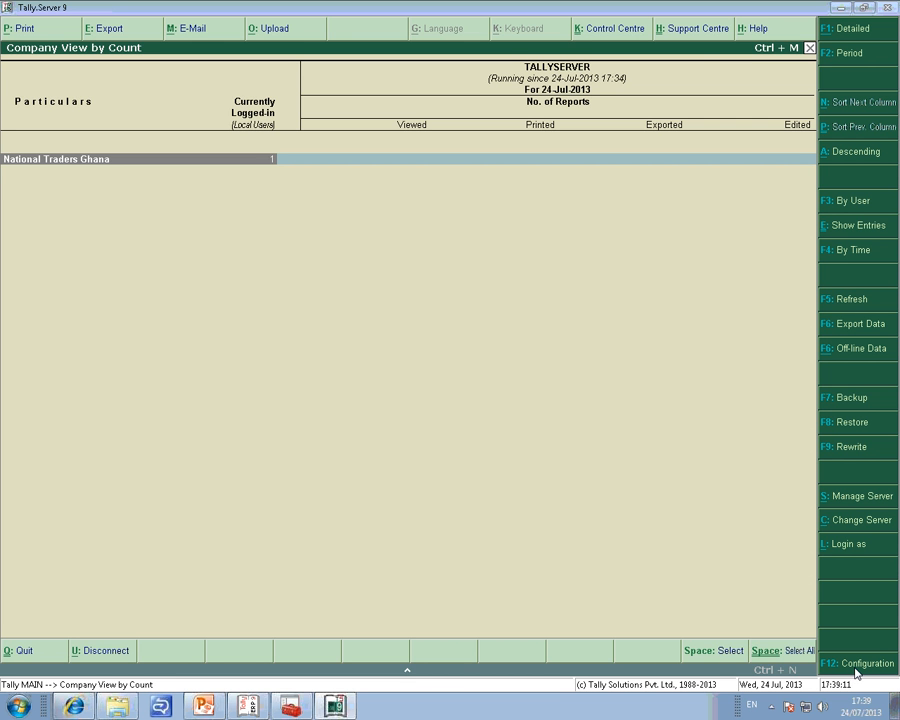
Examine the company users of National Traders Ghana and the report activity of user A.
{"action": "key", "text": "Return"}
{"action": "key", "text": "Return"}
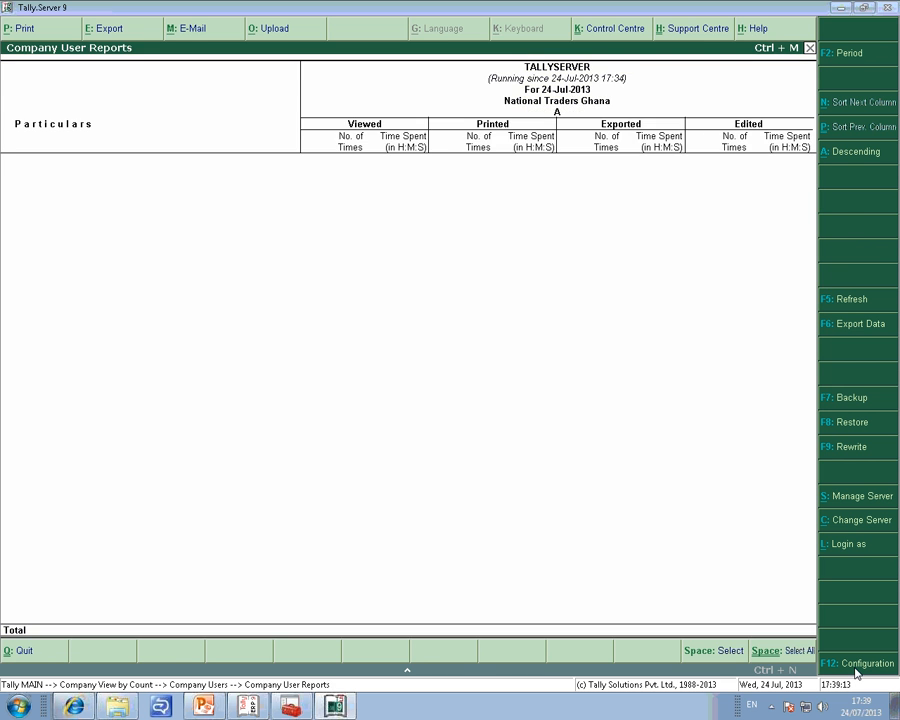
{"action": "key", "text": "Escape"}
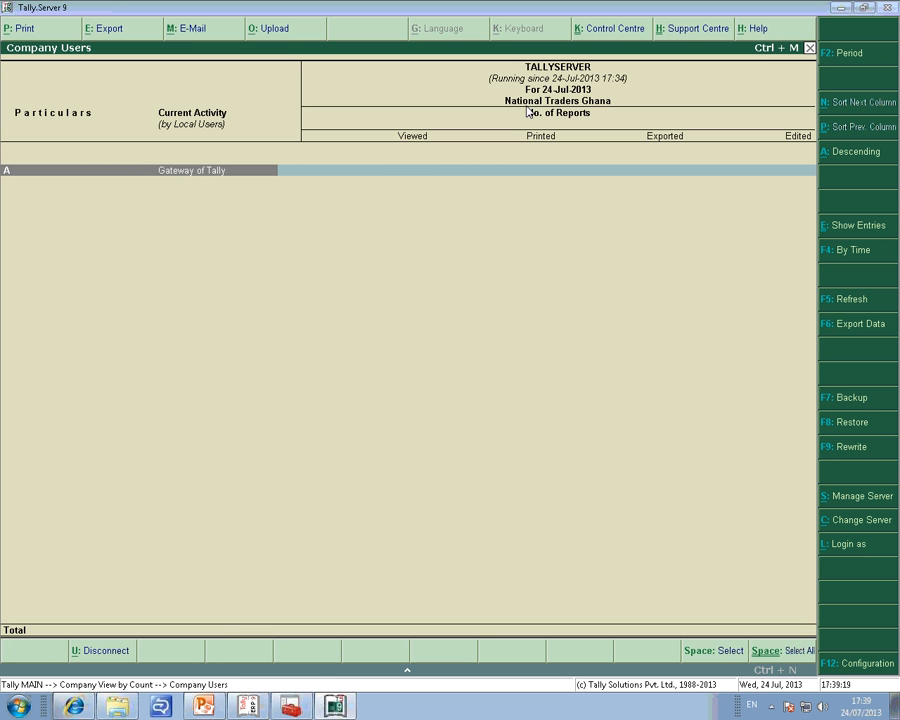
{"action": "key", "text": "Return"}
{"action": "key", "text": "Escape"}
Switch to Tally.ERP 9 and view the company's Balance Sheet in detailed format.
{"action": "key", "text": "alt+Tab"}
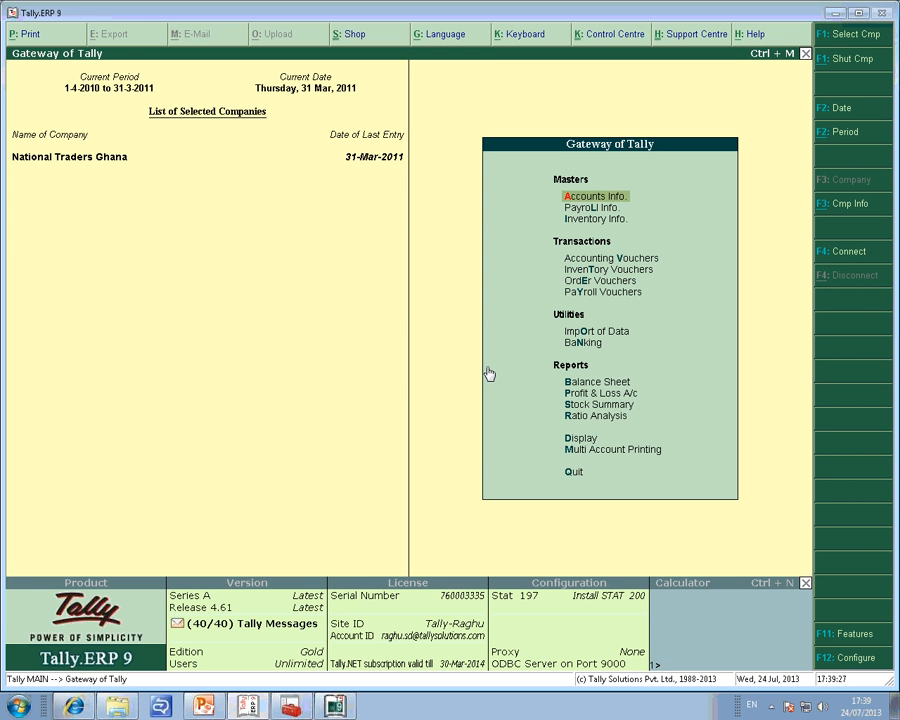
{"action": "key", "text": "b"}
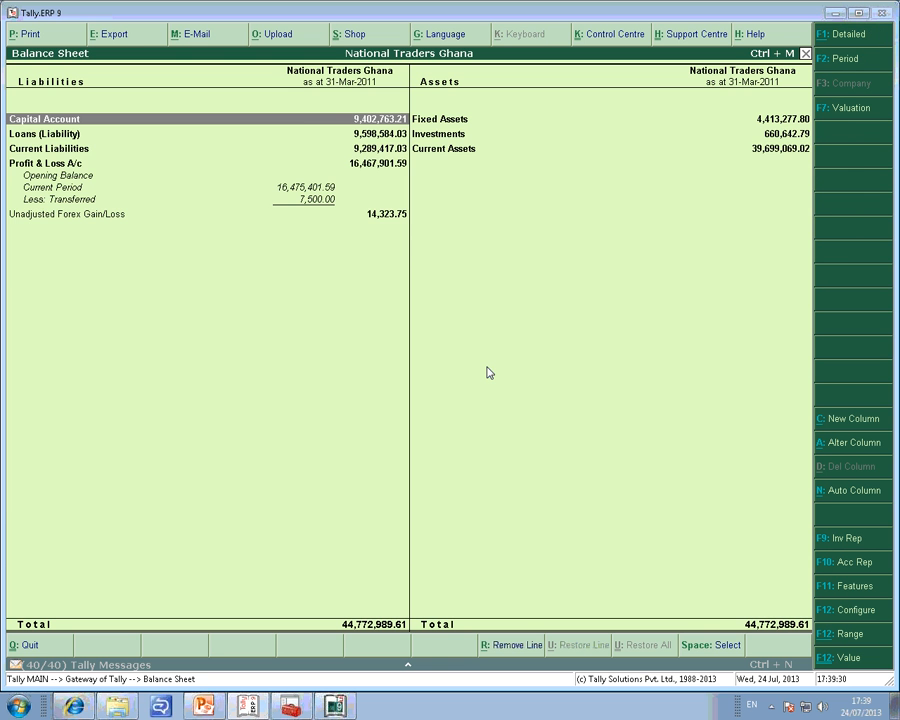
{"action": "key", "text": "alt+F1"}
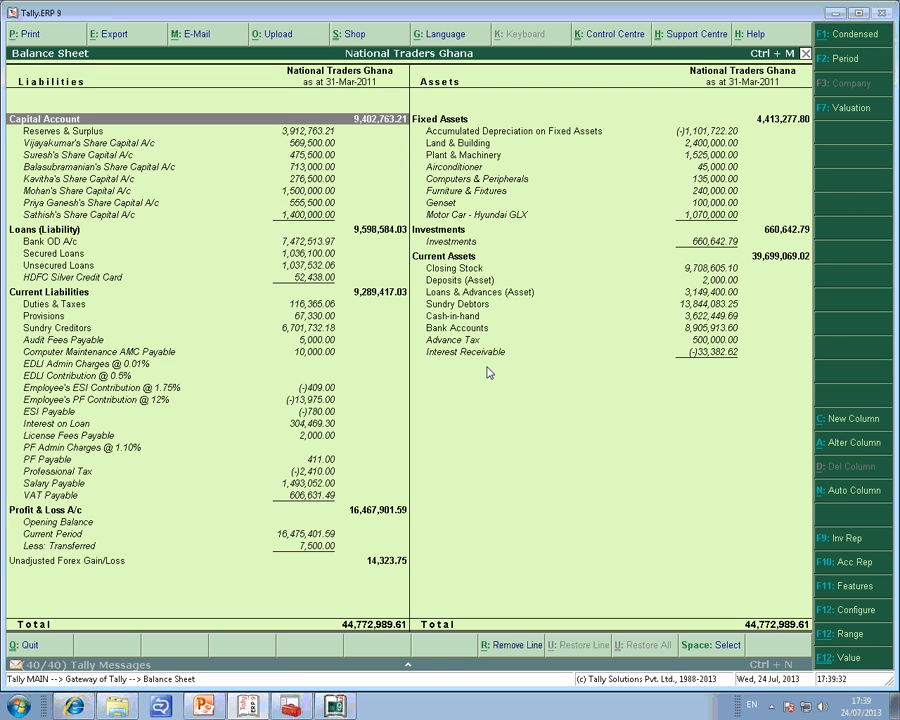
{"action": "key", "text": "Down"}
{"action": "key", "text": "Down"}
{"action": "key", "text": "Down"}
{"action": "key", "text": "Down"}
{"action": "key", "text": "Down"}
{"action": "key", "text": "Down"}
{"action": "key", "text": "Down"}
{"action": "key", "text": "Down"}
{"action": "key", "text": "Down"}
{"action": "key", "text": "Down"}
{"action": "key", "text": "Down"}
{"action": "key", "text": "Down"}
{"action": "key", "text": "Down"}
{"action": "key", "text": "Down"}
{"action": "key", "text": "Down"}
{"action": "key", "text": "Down"}
{"action": "key", "text": "Down"}
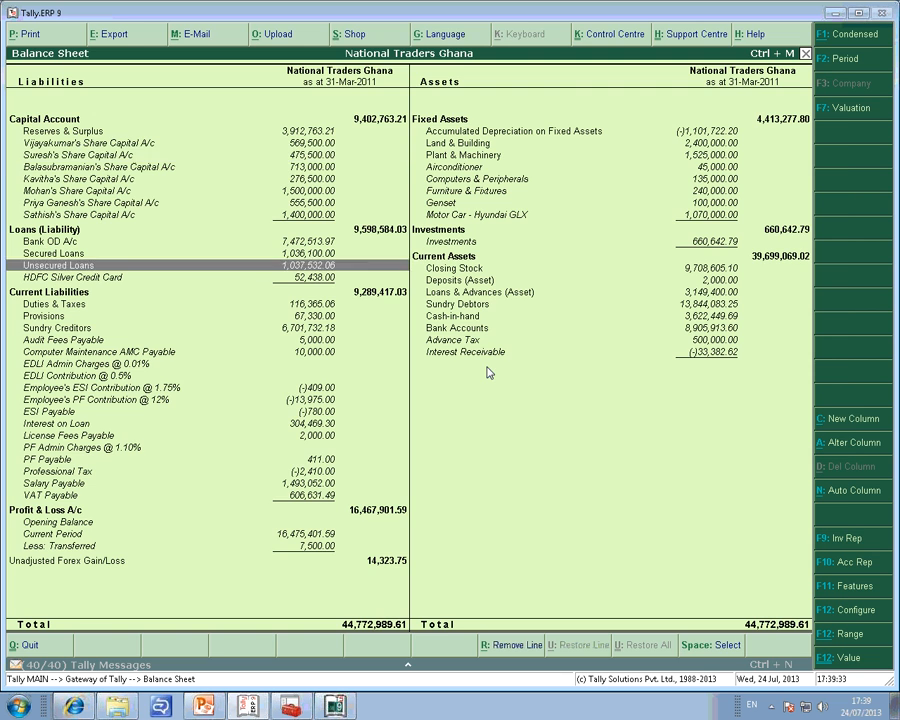
{"action": "key", "text": "Escape"}
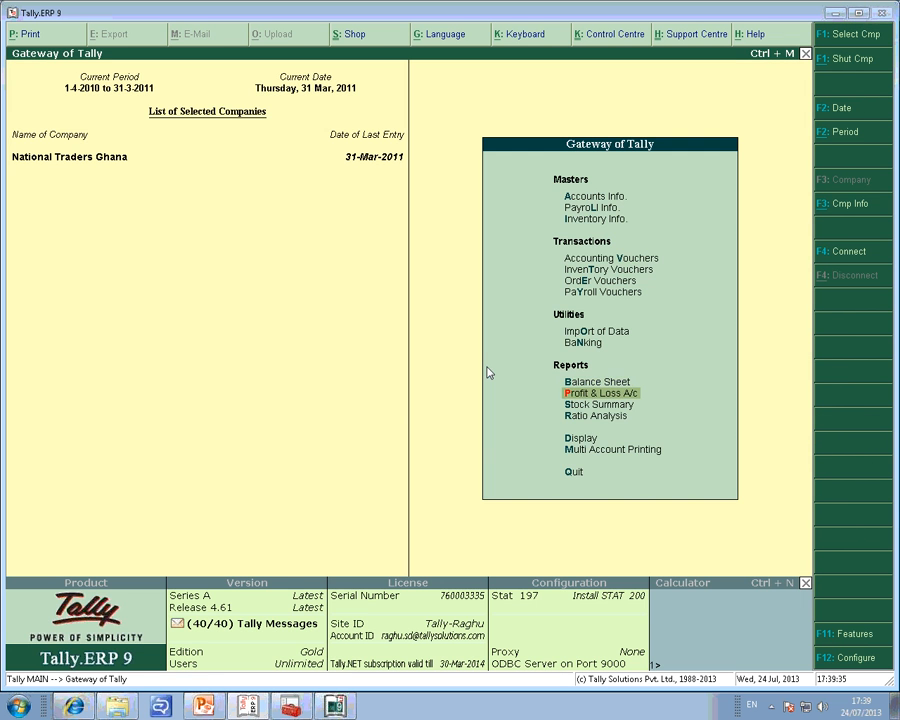
View the Profit & Loss A/c in detailed format and return to the Gateway of Tally.
{"action": "key", "text": "Return"}
{"action": "key", "text": "alt+F1"}
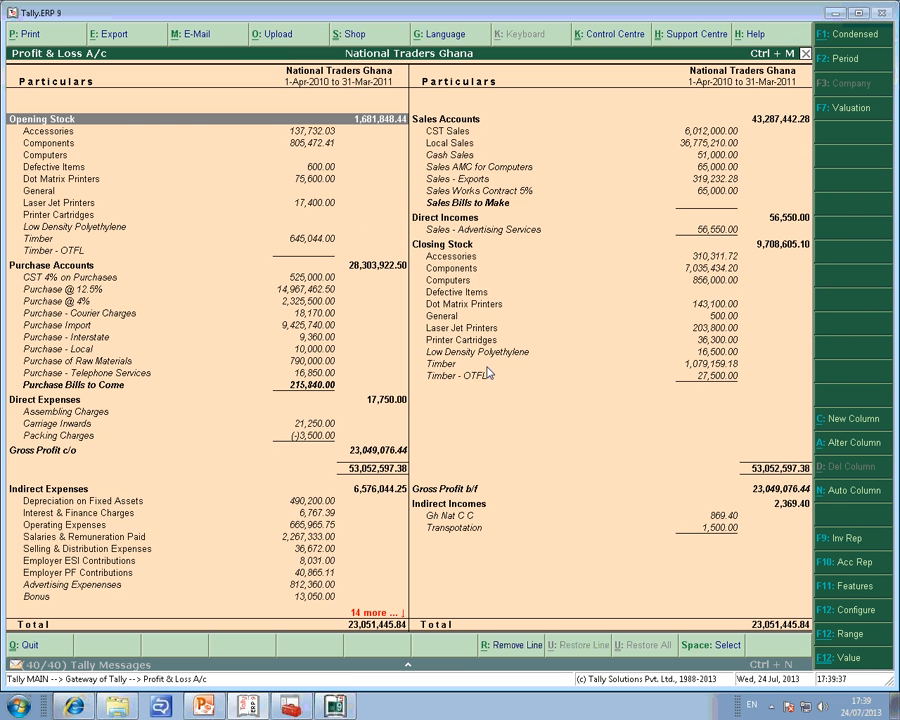
{"action": "key", "text": "Right"}
{"action": "key", "text": "Down"}
{"action": "key", "text": "Down"}
{"action": "key", "text": "Escape"}
View the Stock Summary of National Traders Ghana in detailed format.
{"action": "key", "text": "Down"}
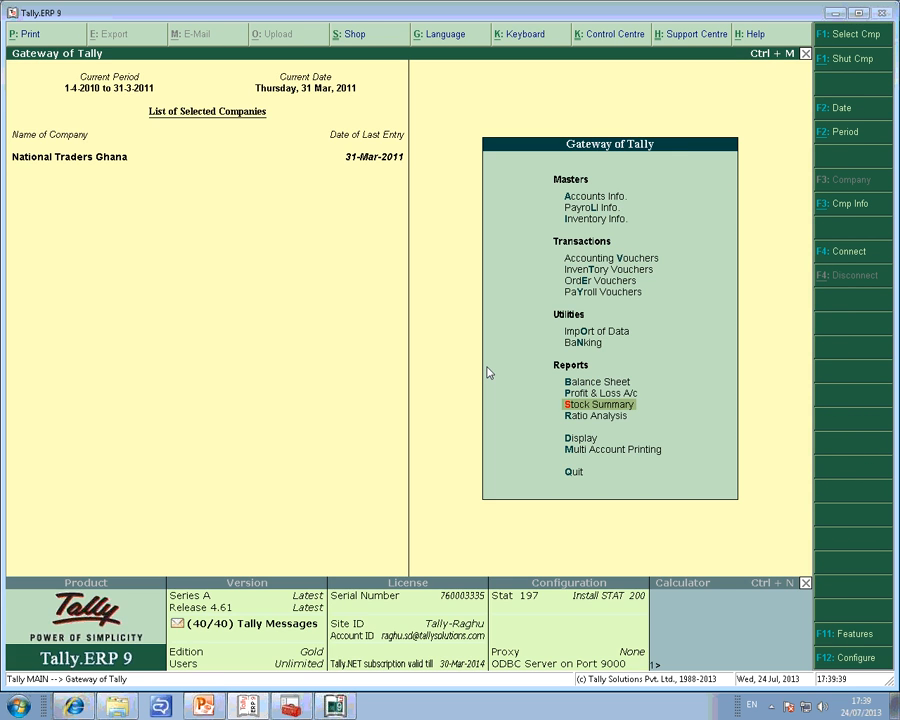
{"action": "key", "text": "Return"}
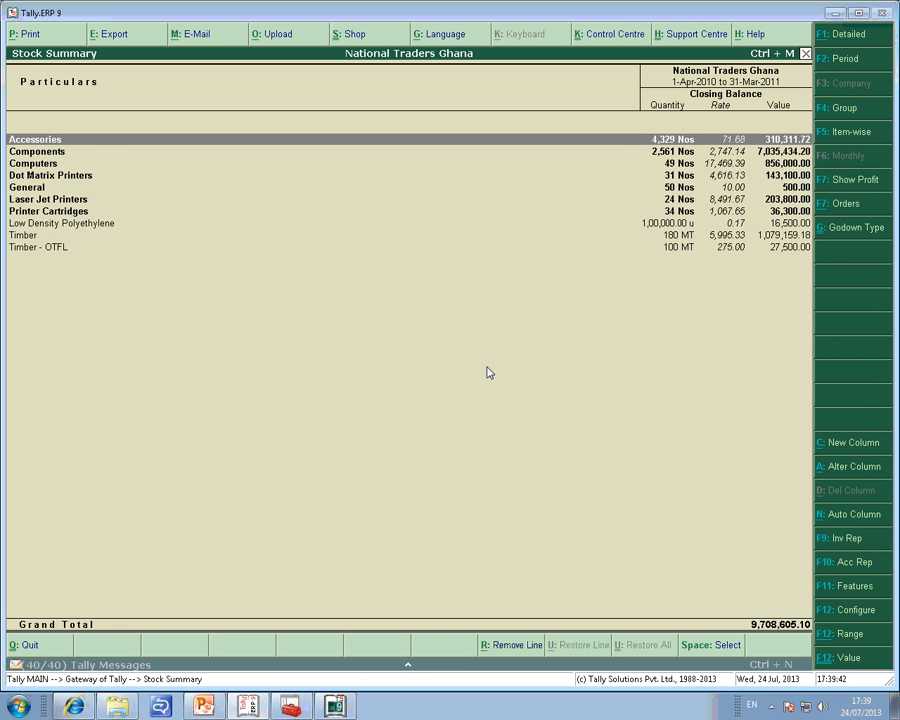
{"action": "key", "text": "alt+F1"}
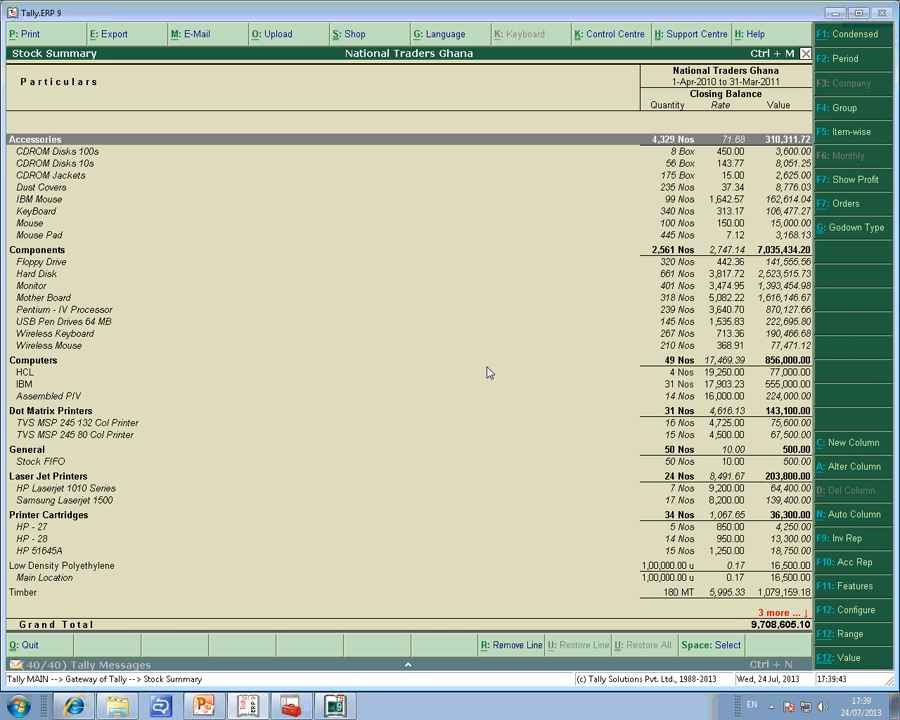
Drill down from the stock item CDROM Disks 10s through its monthly summary to Purchase voucher No. 3 dated 2-Apr-2010.
{"action": "key", "text": "Down"}
{"action": "key", "text": "Down"}
{"action": "key", "text": "Return"}
{"action": "key", "text": "Up"}
{"action": "key", "text": "Up"}
{"action": "key", "text": "Up"}
{"action": "key", "text": "Up"}
{"action": "key", "text": "Up"}
{"action": "key", "text": "Up"}
{"action": "key", "text": "Up"}
{"action": "key", "text": "Up"}
{"action": "key", "text": "Up"}
{"action": "key", "text": "Return"}
{"action": "key", "text": "Escape"}
{"action": "key", "text": "Up"}
{"action": "key", "text": "Return"}
{"action": "key", "text": "Return"}
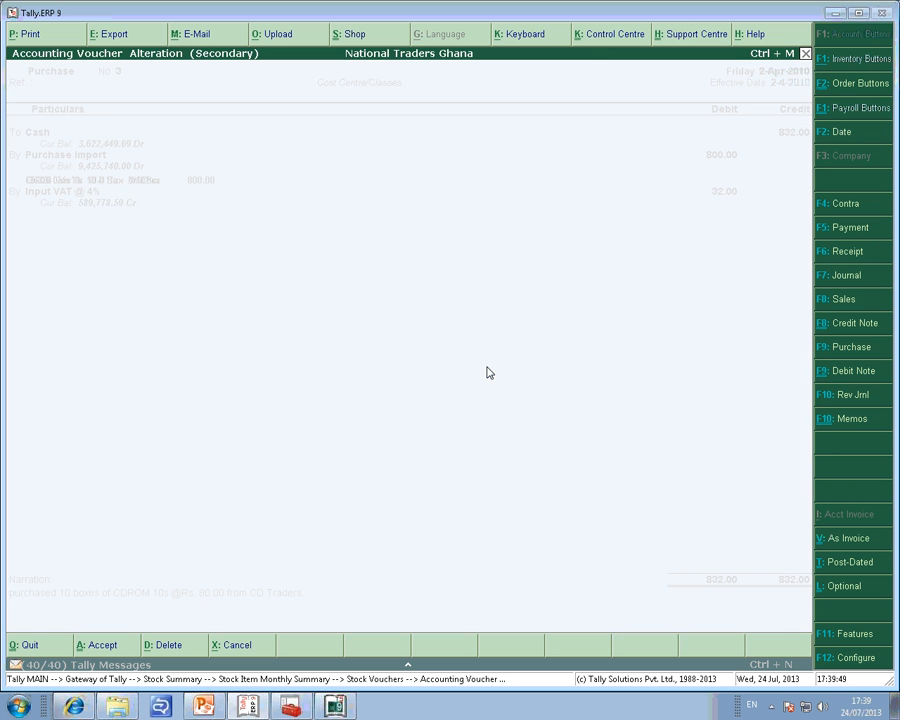
Remove Purchase voucher No. 3 dated 2-Apr-2010 and return to the monthly summary of CDROM Disks 10s.
{"action": "key", "text": "Escape"}
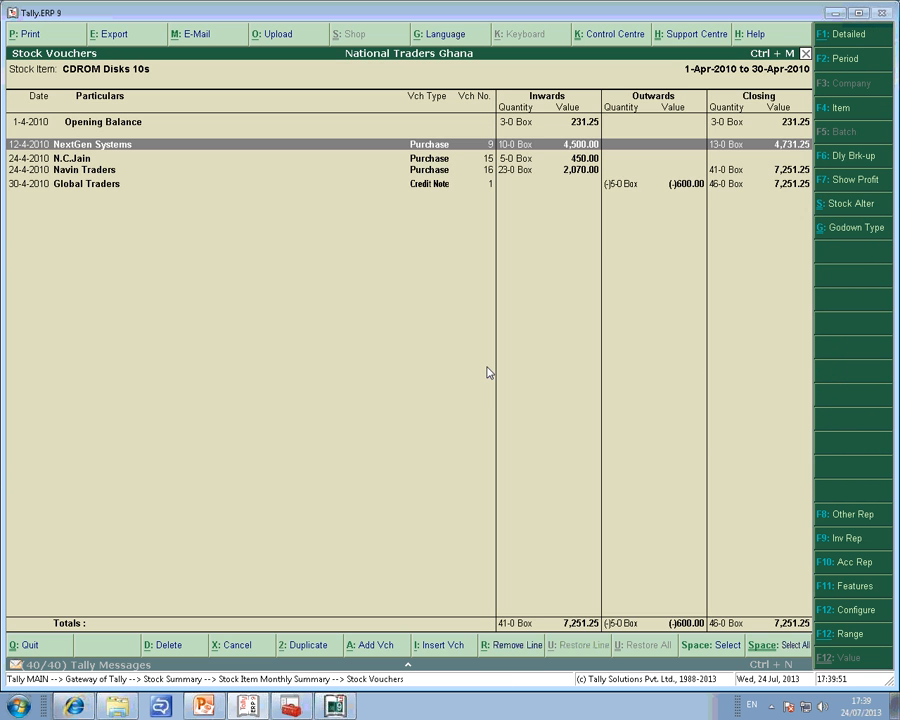
{"action": "key", "text": "Escape"}
{"action": "key", "text": "Up"}
{"action": "key", "text": "Up"}
{"action": "key", "text": "Up"}
{"action": "key", "text": "Up"}
{"action": "key", "text": "Up"}
{"action": "key", "text": "Up"}
{"action": "key", "text": "Up"}
{"action": "key", "text": "Up"}
{"action": "key", "text": "Up"}
{"action": "key", "text": "Up"}
{"action": "key", "text": "Up"}
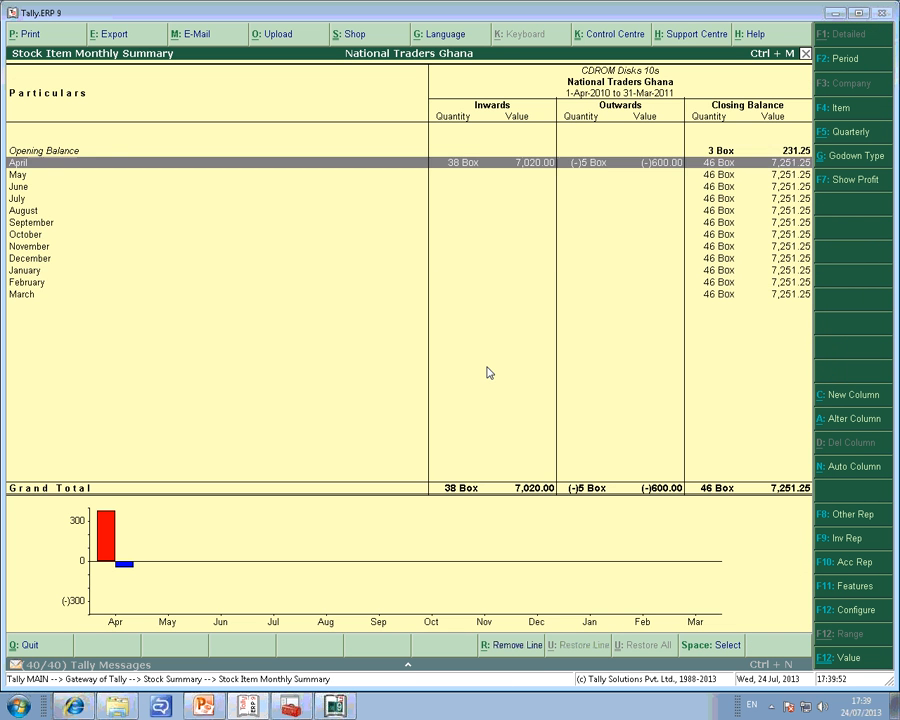
Open Purchase voucher No. 16 dated 24-Apr-2010 from April's stock vouchers and cancel the voucher.
{"action": "key", "text": "Return"}
{"action": "key", "text": "Down"}
{"action": "key", "text": "Return"}
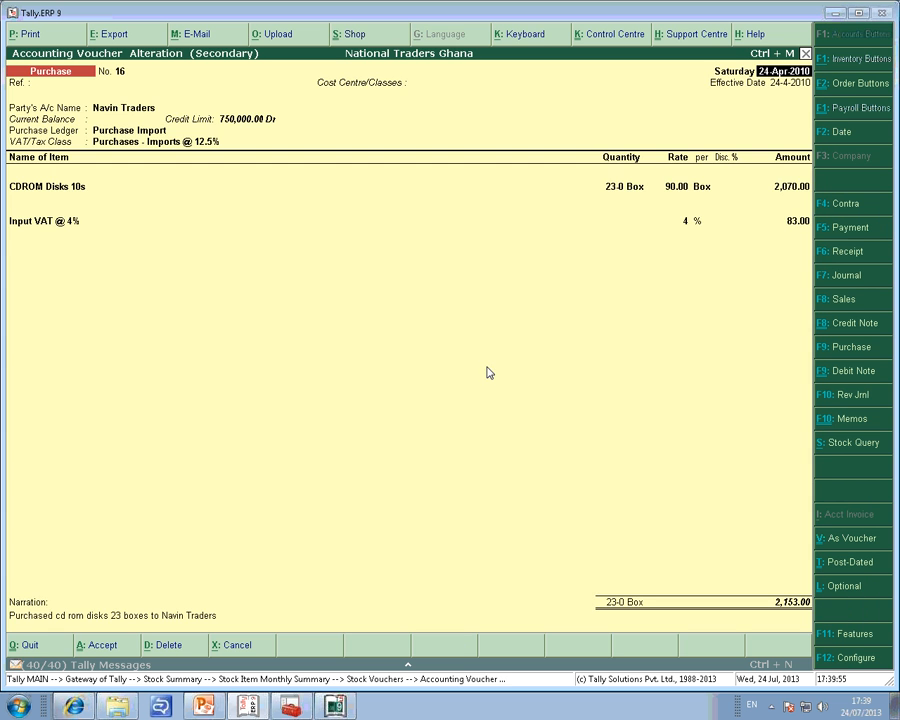
{"action": "left_click", "coordinate": [228, 648]}
{"action": "key", "text": "Return"}
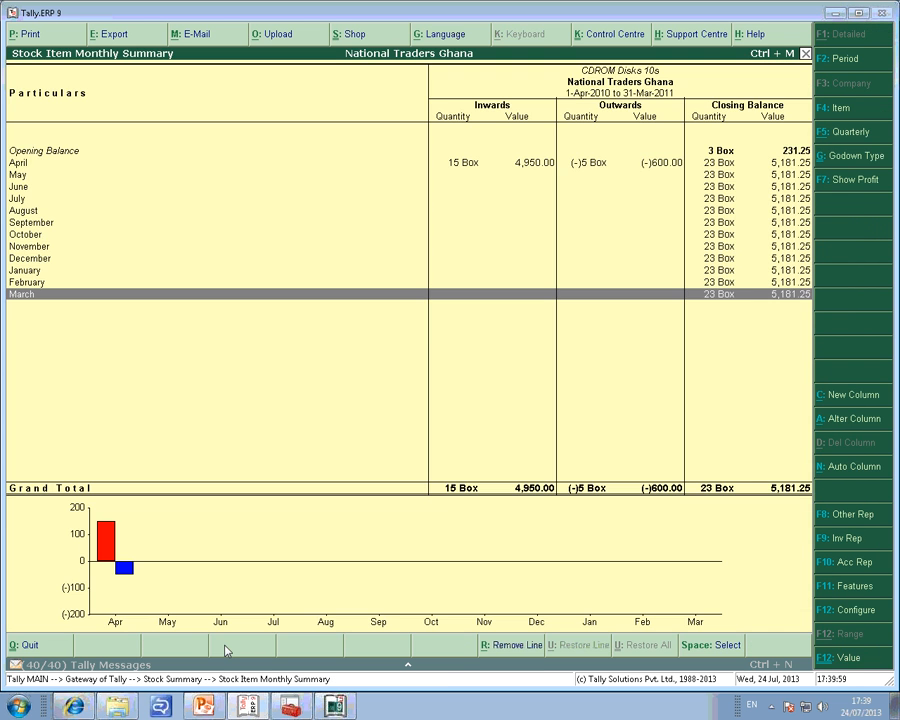
Set up an export of the CDROM Disks 10s monthly summary in Excel (Spreadsheet) format with the default language.
{"action": "key", "text": "alt+e"}
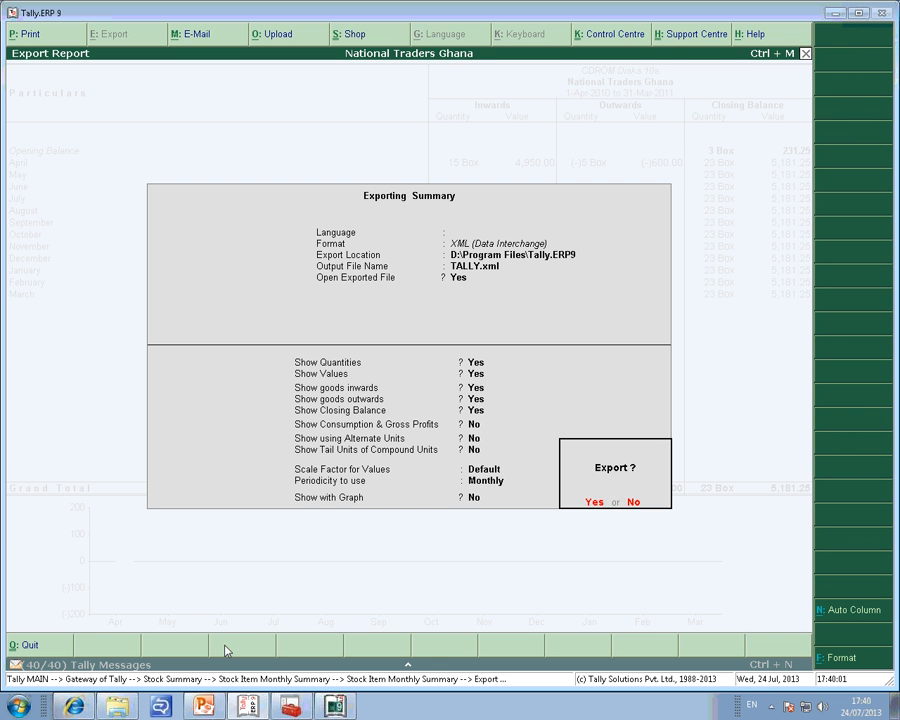
{"action": "key", "text": "n"}
{"action": "key", "text": "Return"}
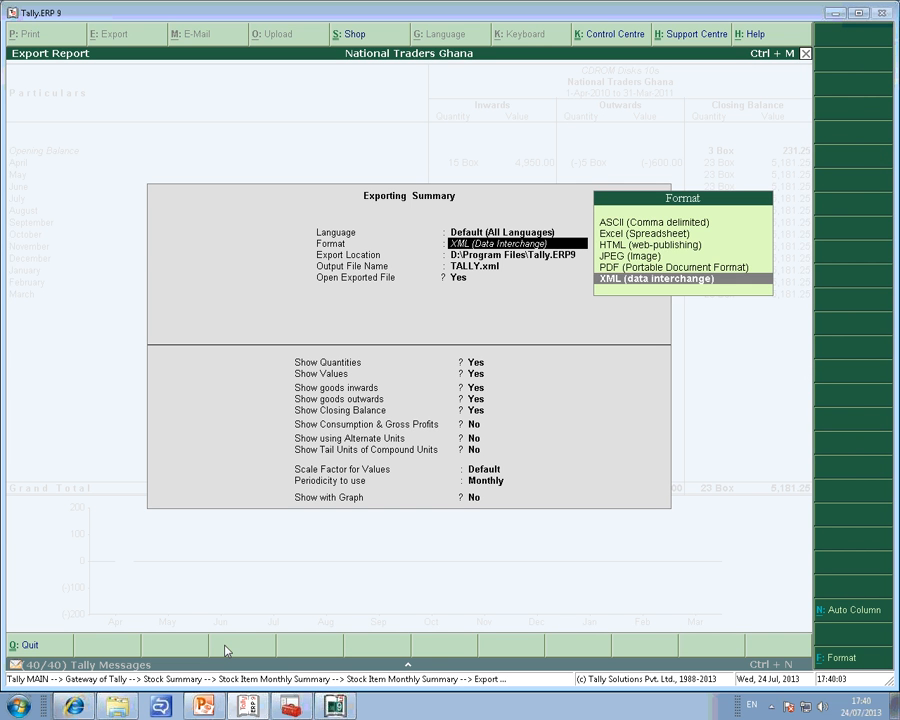
{"action": "key", "text": "Up"}
{"action": "key", "text": "Up"}
{"action": "key", "text": "Up"}
{"action": "key", "text": "Up"}
{"action": "key", "text": "Return"}
{"action": "key", "text": "Return"}
{"action": "key", "text": "Return"}
{"action": "key", "text": "Return"}
Export the summary to TALLY.xlsx with the sheet CDROM Disks 10s, close the opened workbook and return to the Gateway of Tally.
{"action": "key", "text": "ctrl+a"}
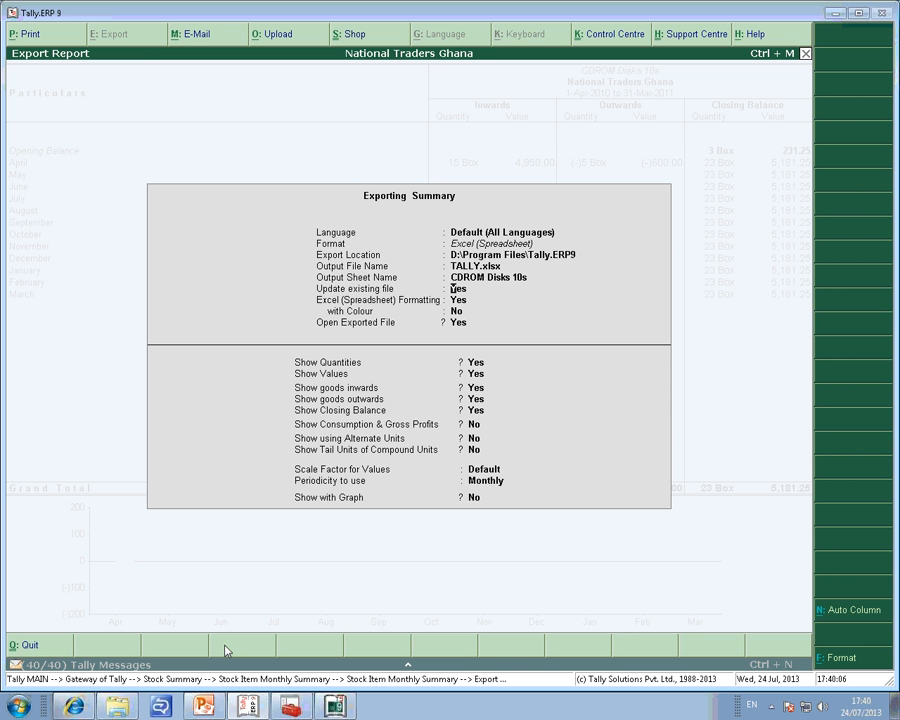
{"action": "key", "text": "ctrl+a"}
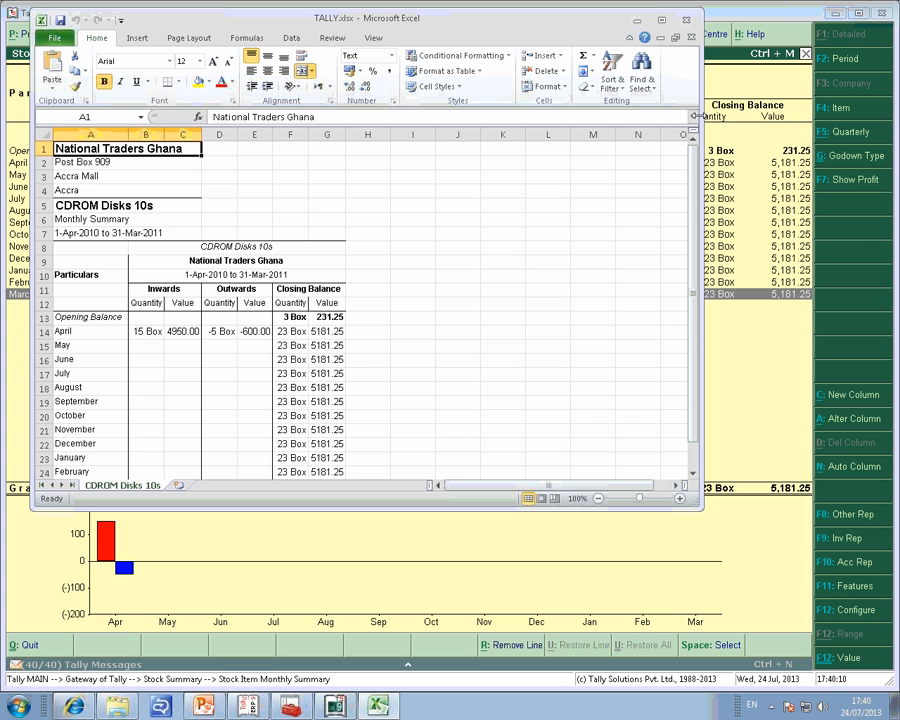
{"action": "left_click", "coordinate": [688, 21]}
{"action": "key", "text": "Escape"}
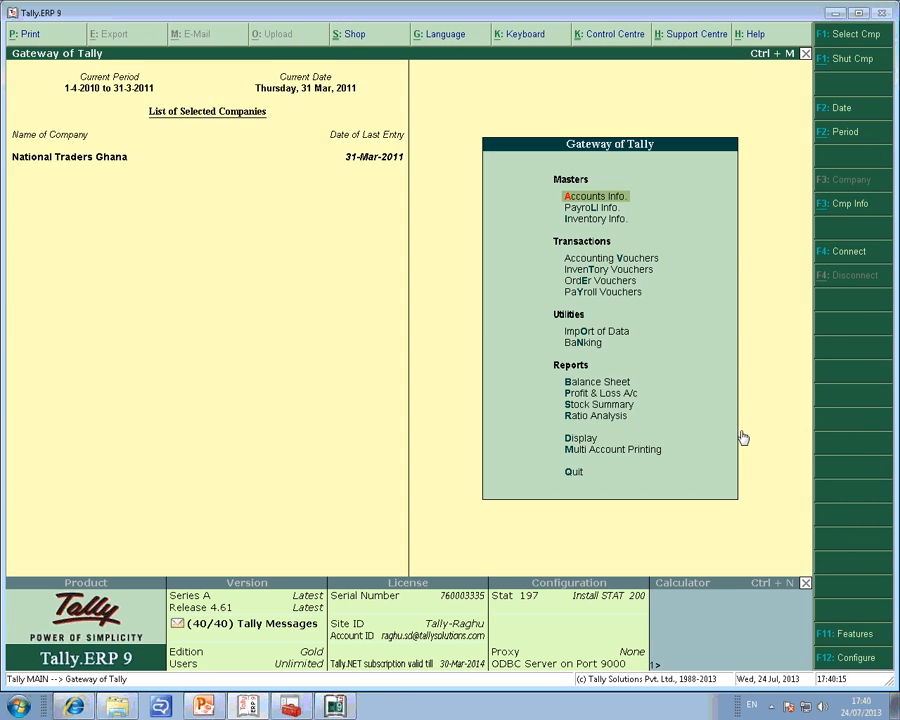
Start a Payment voucher with Not Applicable as the voucher class and Cash as the account.
{"action": "key", "text": "v"}
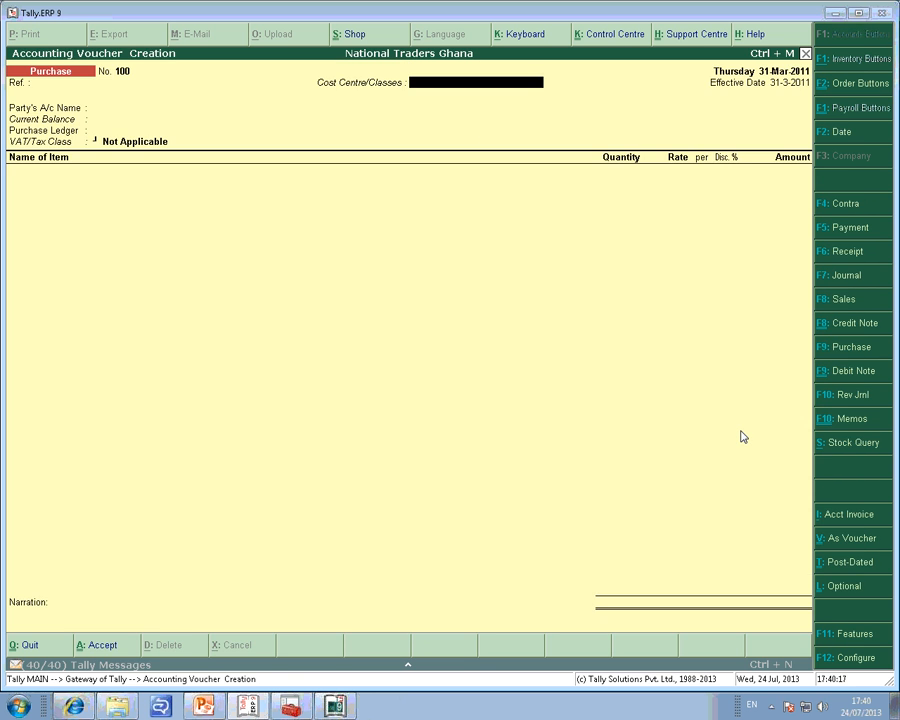
{"action": "key", "text": "F5"}
{"action": "key", "text": "Return"}
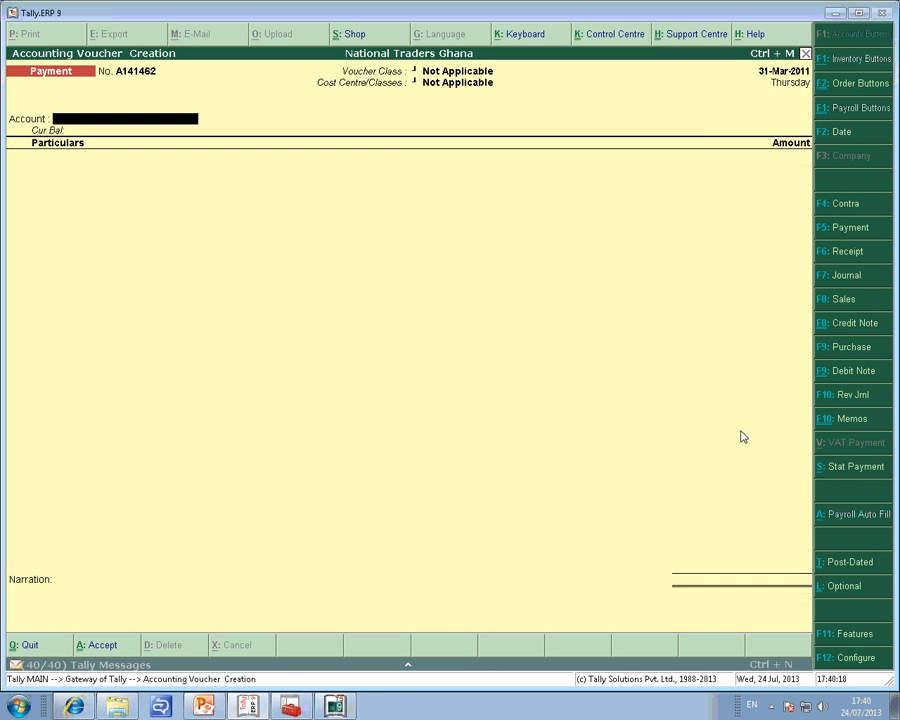
{"action": "key", "text": "Down"}
{"action": "key", "text": "Down"}
{"action": "key", "text": "Return"}
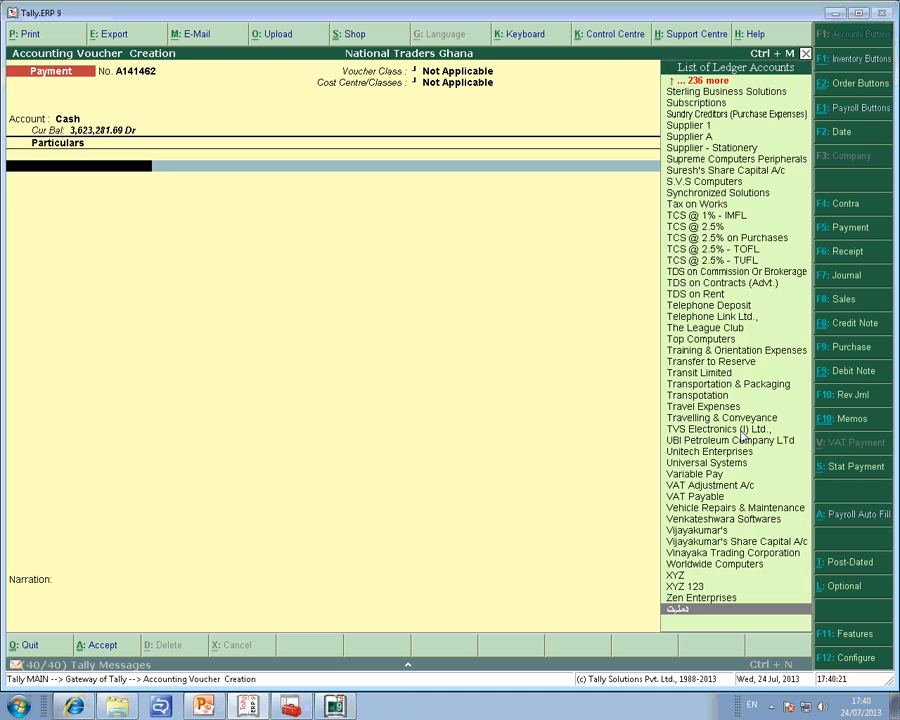
Enter 1000 against a ledger account in the Payment voucher, save it and return to the Gateway of Tally.
{"action": "type", "text": "v"}
{"action": "key", "text": "Up"}
{"action": "key", "text": "Up"}
{"action": "key", "text": "Up"}
{"action": "key", "text": "Up"}
{"action": "key", "text": "Up"}
{"action": "key", "text": "Up"}
{"action": "key", "text": "Up"}
{"action": "key", "text": "Up"}
{"action": "key", "text": "Up"}
{"action": "key", "text": "Up"}
{"action": "key", "text": "Return"}
{"action": "type", "text": "1000"}
{"action": "key", "text": "Return"}
{"action": "key", "text": "Return"}
{"action": "key", "text": "Return"}
{"action": "key", "text": "Return"}
{"action": "key", "text": "Escape"}
{"action": "key", "text": "Return"}
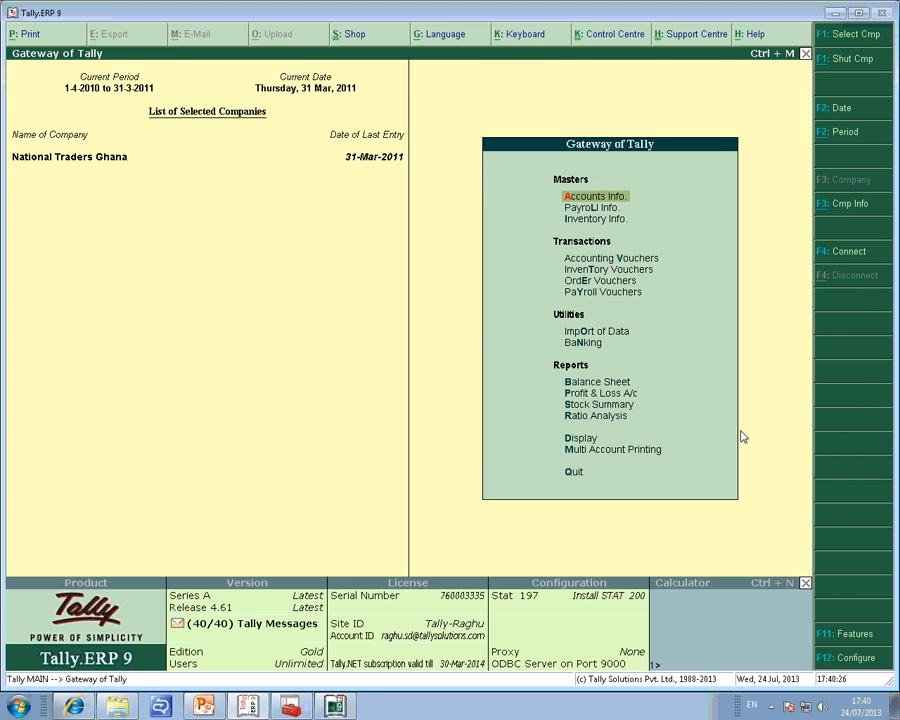
Switch to Tally.Server 9 and open the user's report-wise activity for National Traders Ghana.
{"action": "key", "text": "alt+Tab"}
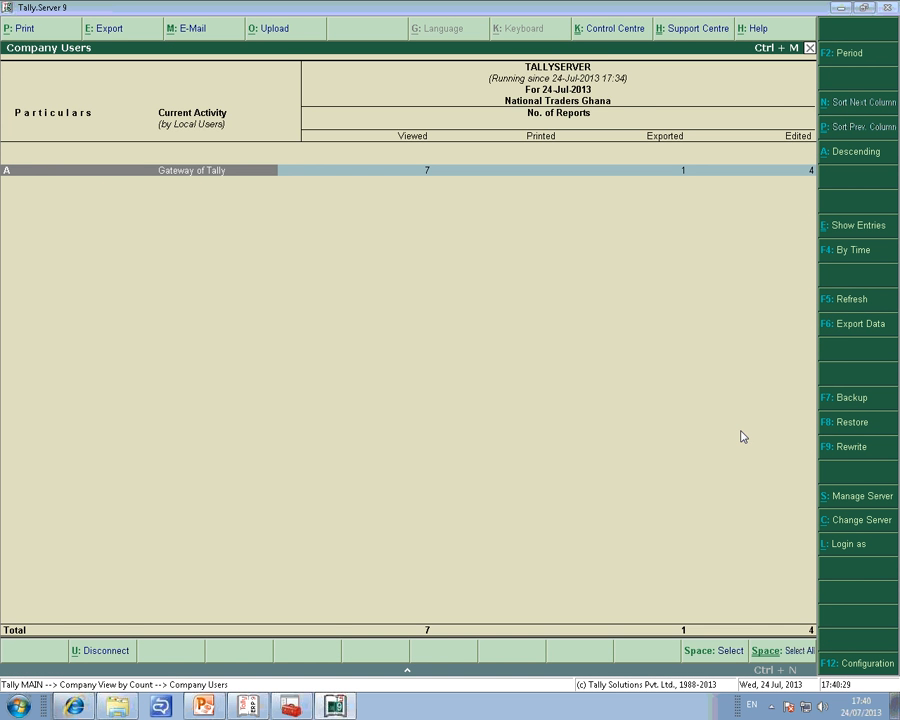
{"action": "key", "text": "Escape"}
{"action": "key", "text": "Return"}
{"action": "key", "text": "Return"}
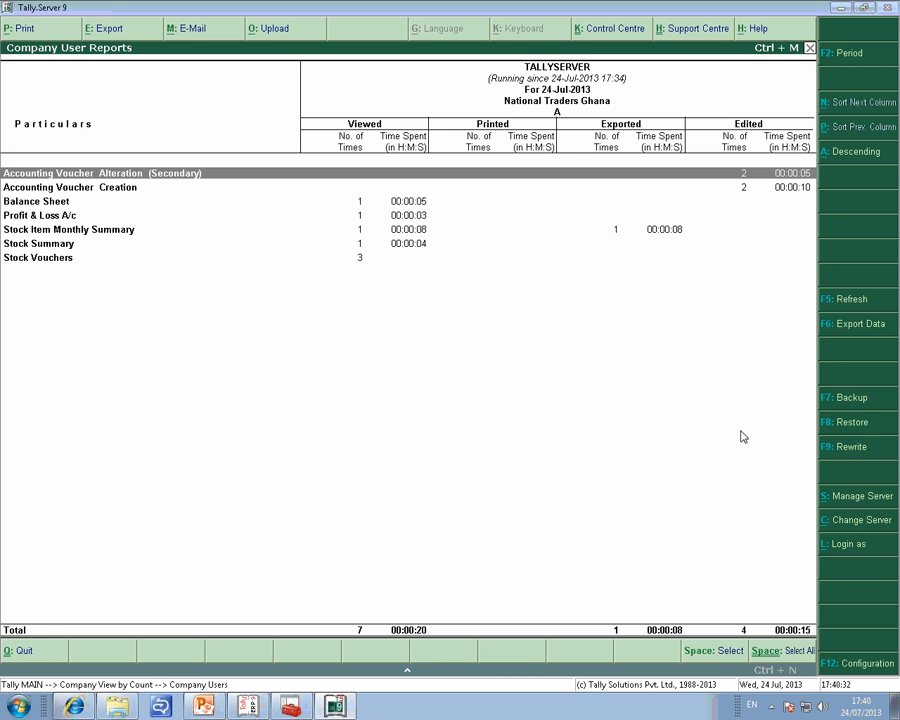
Examine the viewed, exported and edited counts and time spent for each report, from voucher alteration to Stock Item Monthly Summary.
{"action": "key", "text": "Down"}
{"action": "key", "text": "Down"}
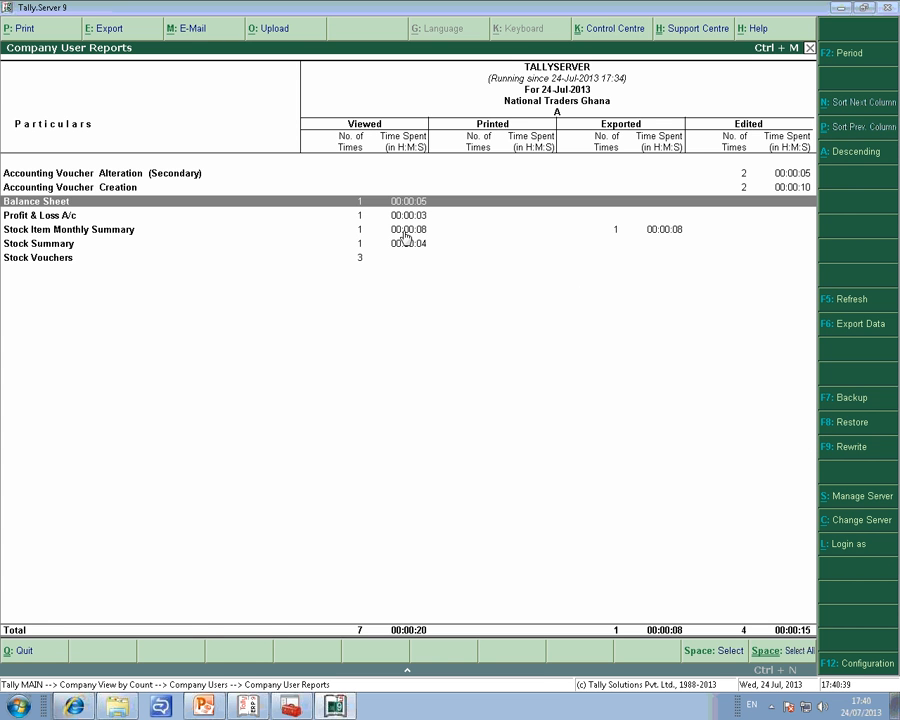
{"action": "key", "text": "Up"}
{"action": "key", "text": "Up"}
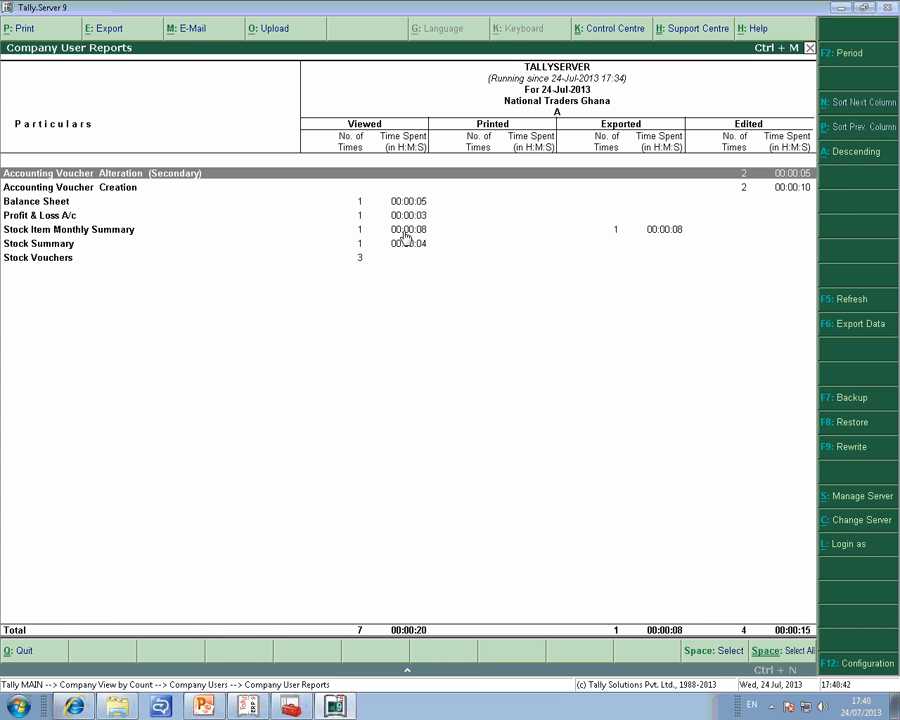
{"action": "key", "text": "Down"}
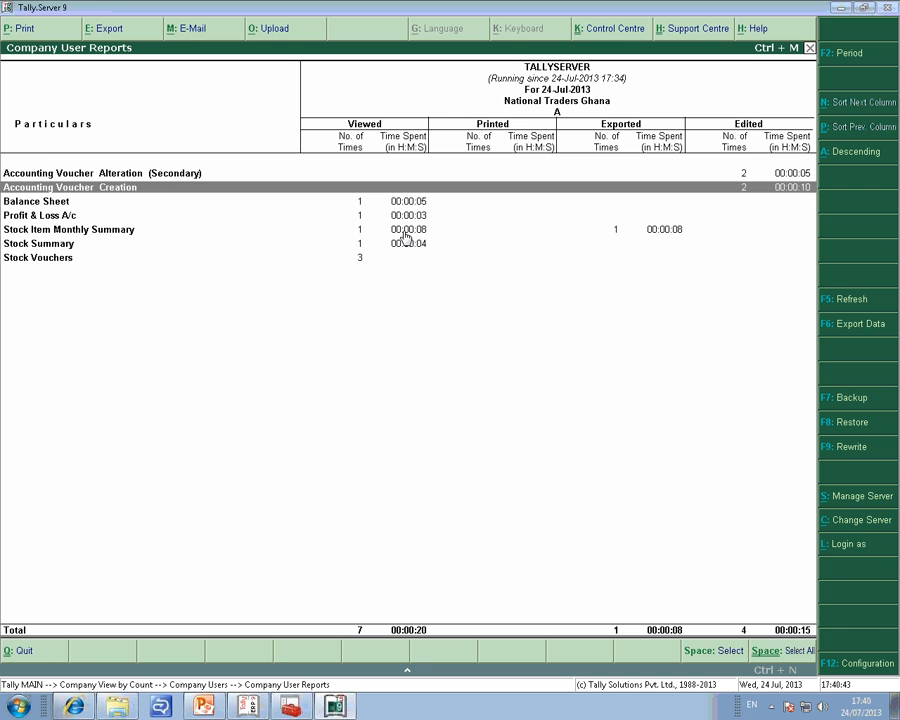
{"action": "key", "text": "Down"}
{"action": "key", "text": "Down"}
{"action": "key", "text": "Down"}
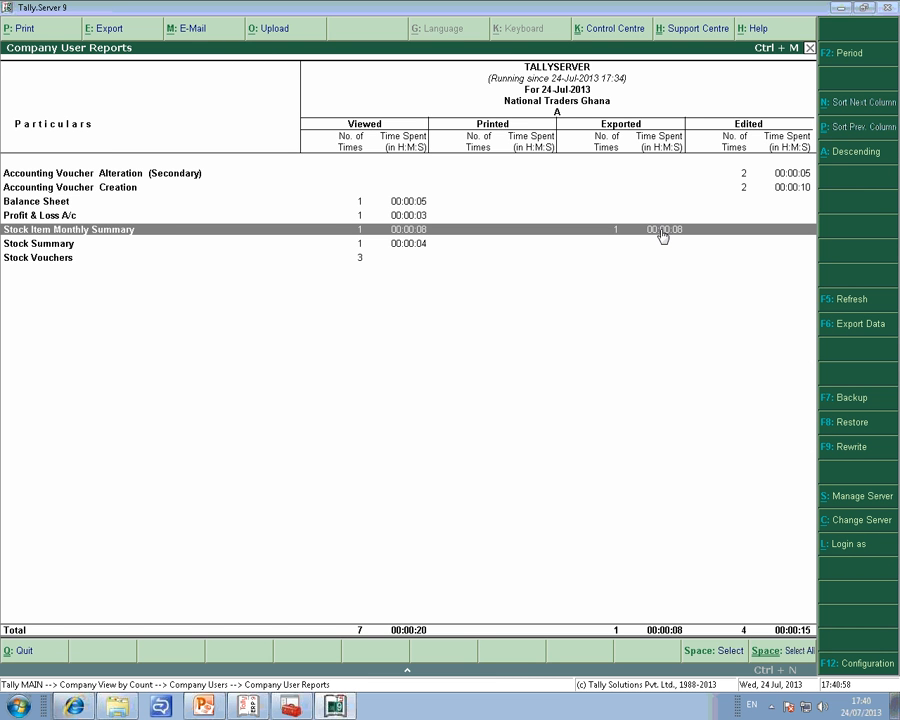
Check the Stock Vouchers activity, return to the users of National Traders Ghana and show their entry counts.
{"action": "key", "text": "Down"}
{"action": "key", "text": "Down"}
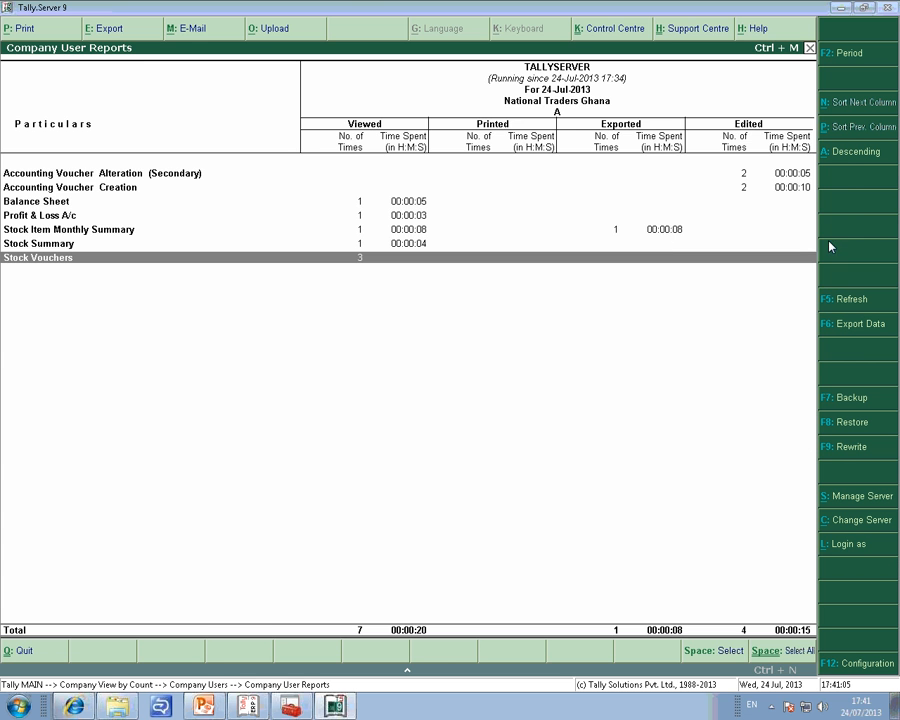
{"action": "key", "text": "Escape"}
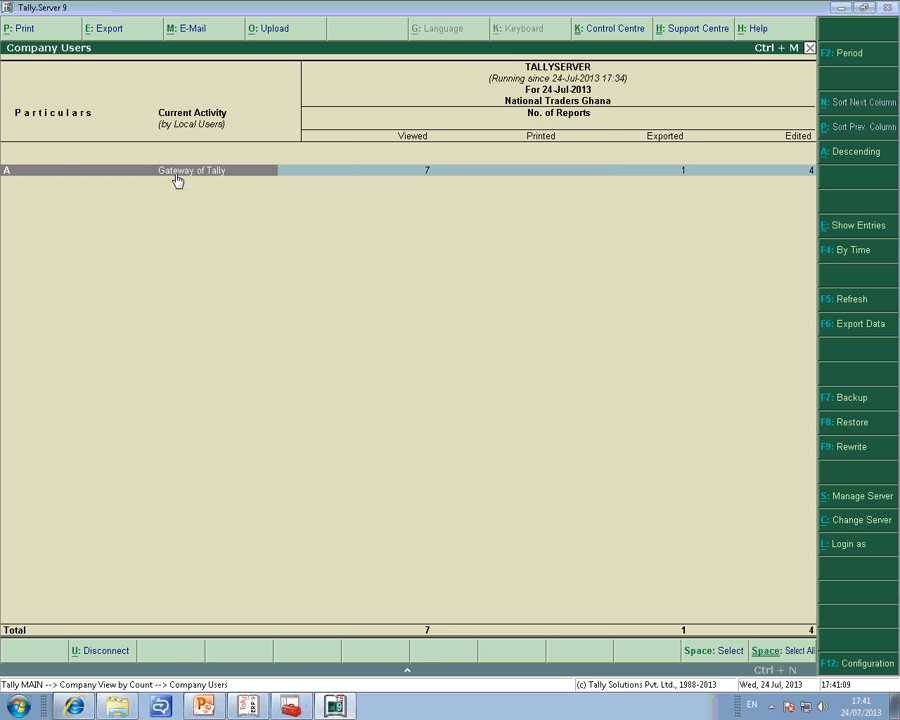
{"action": "left_click", "coordinate": [857, 232]}
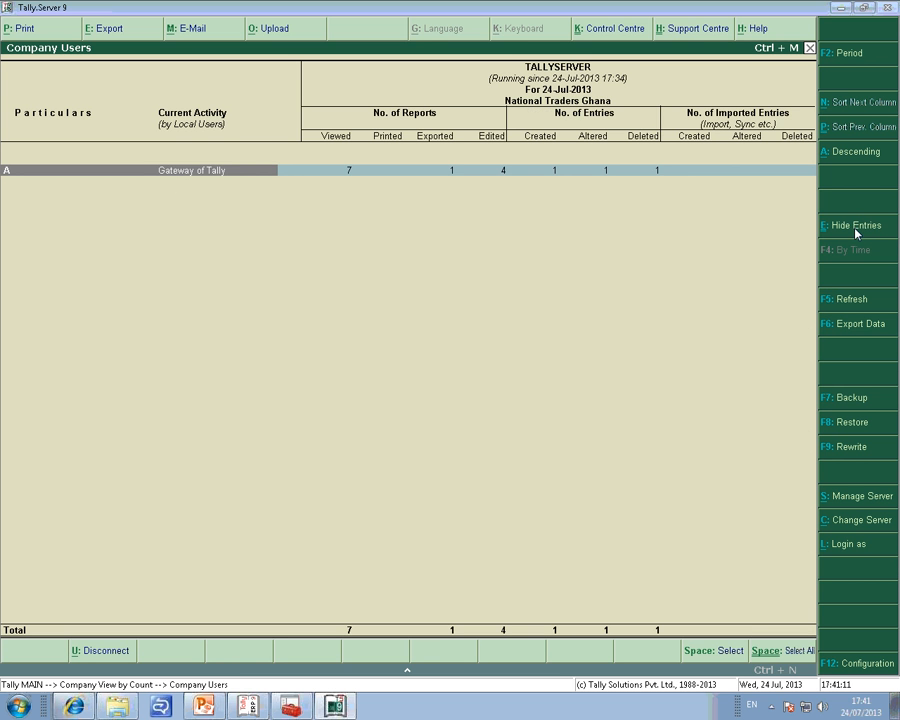
Compare the user's report counts with the counts of created, altered and deleted entries.
{"action": "key", "text": "Right"}
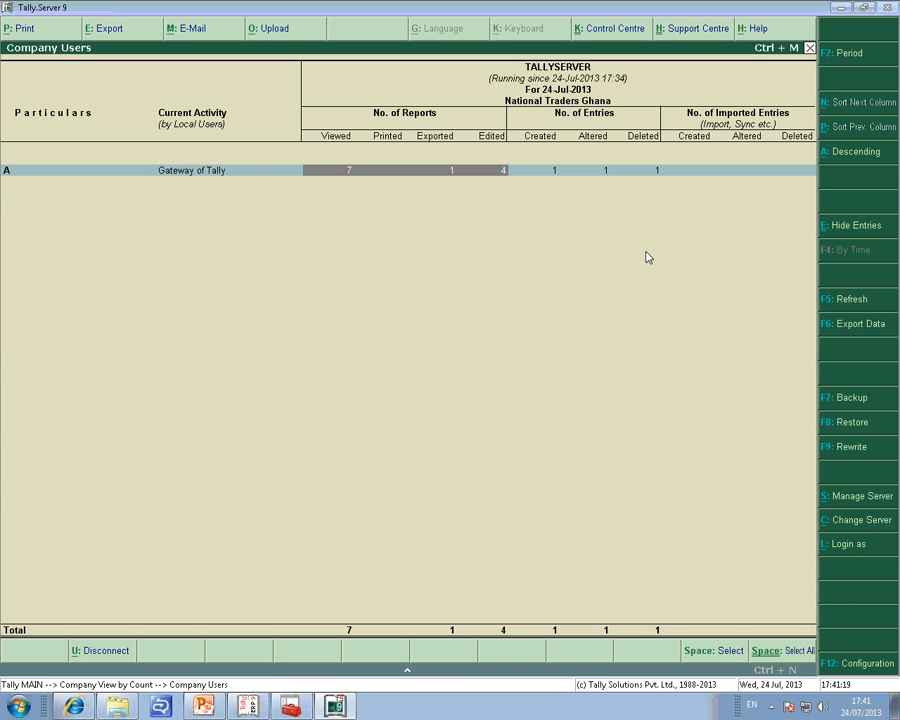
{"action": "key", "text": "Left"}
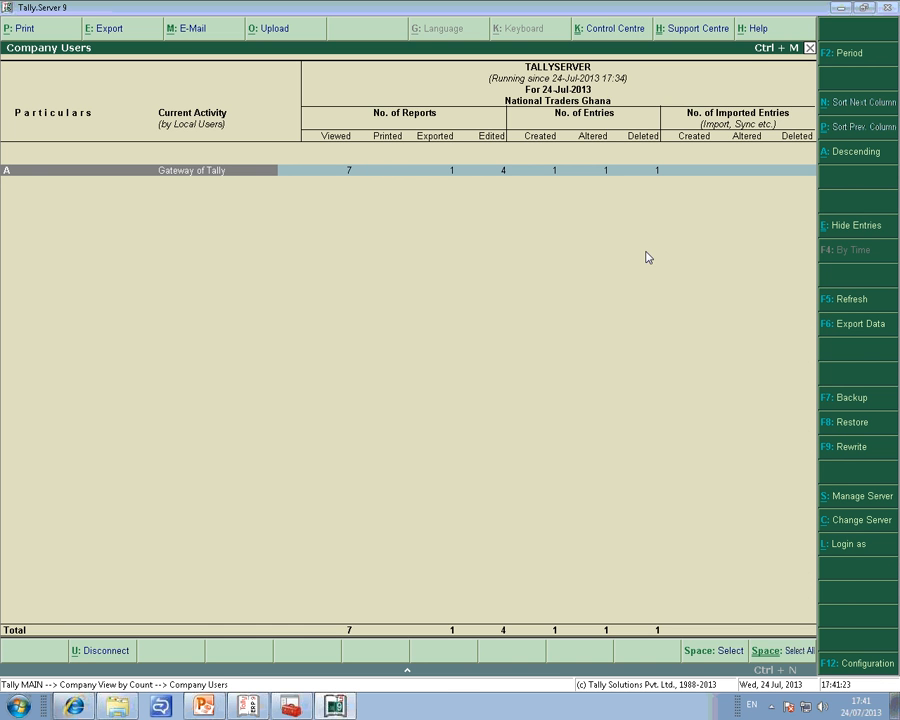
{"action": "key", "text": "Right"}
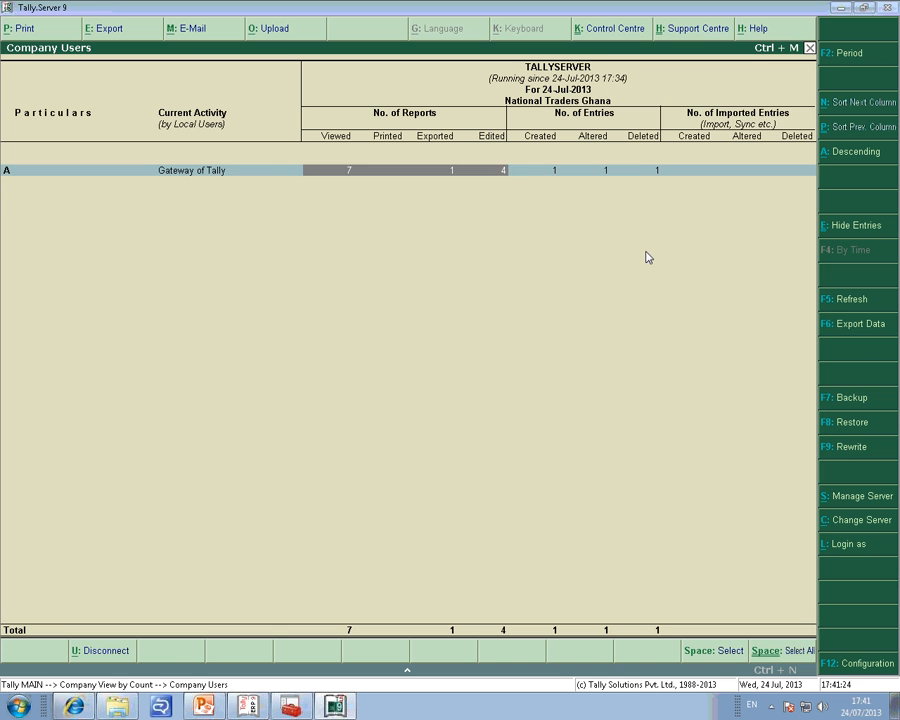
{"action": "key", "text": "Right"}
{"action": "key", "text": "Left"}
{"action": "key", "text": "Left"}
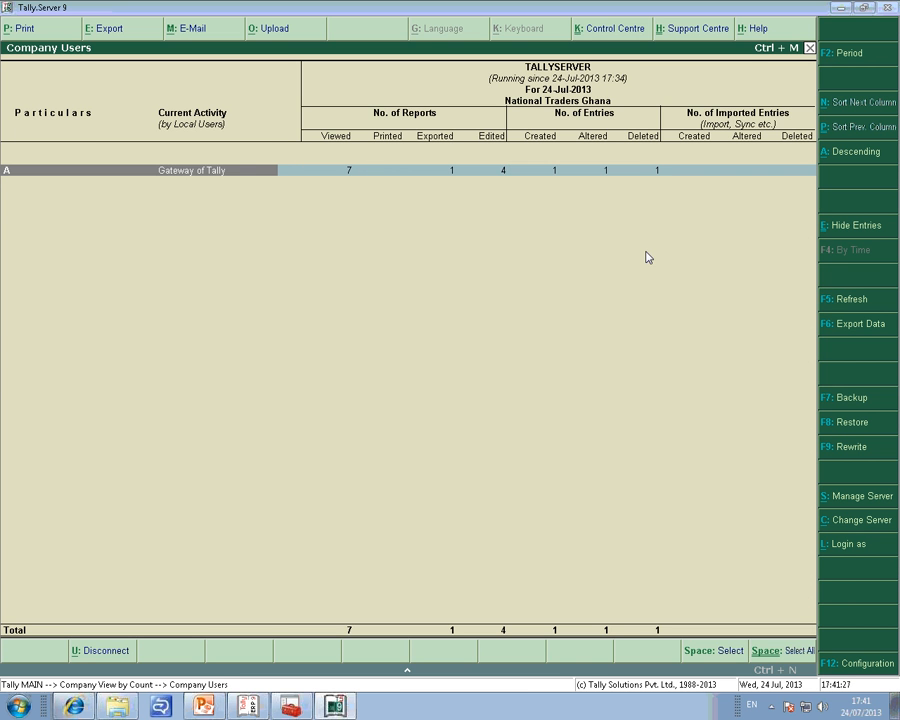
{"action": "key", "text": "Right"}
{"action": "key", "text": "Right"}
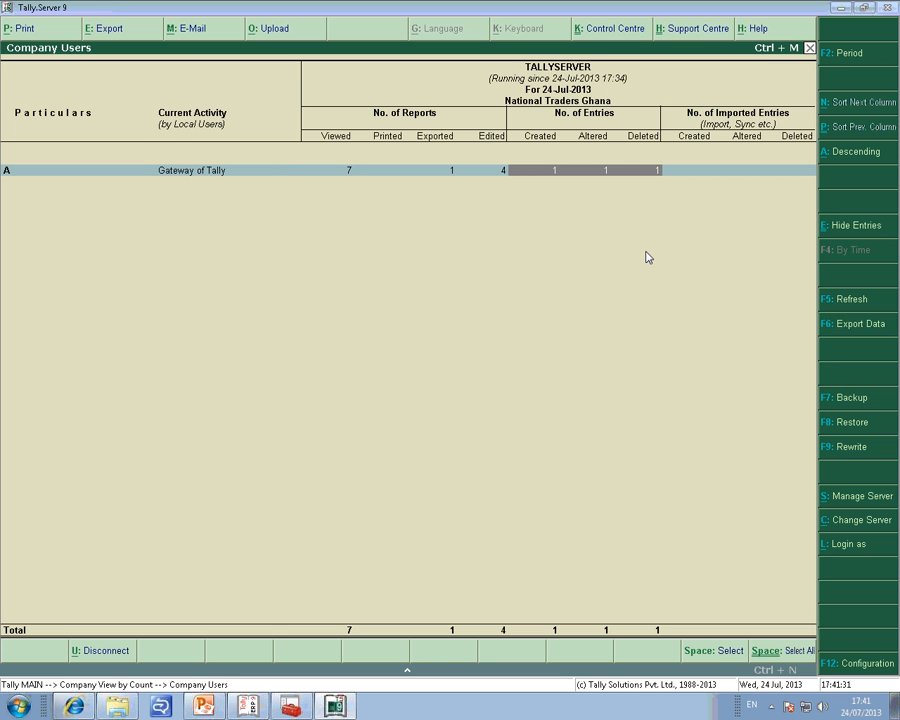
{"action": "key", "text": "Left"}
{"action": "key", "text": "Left"}
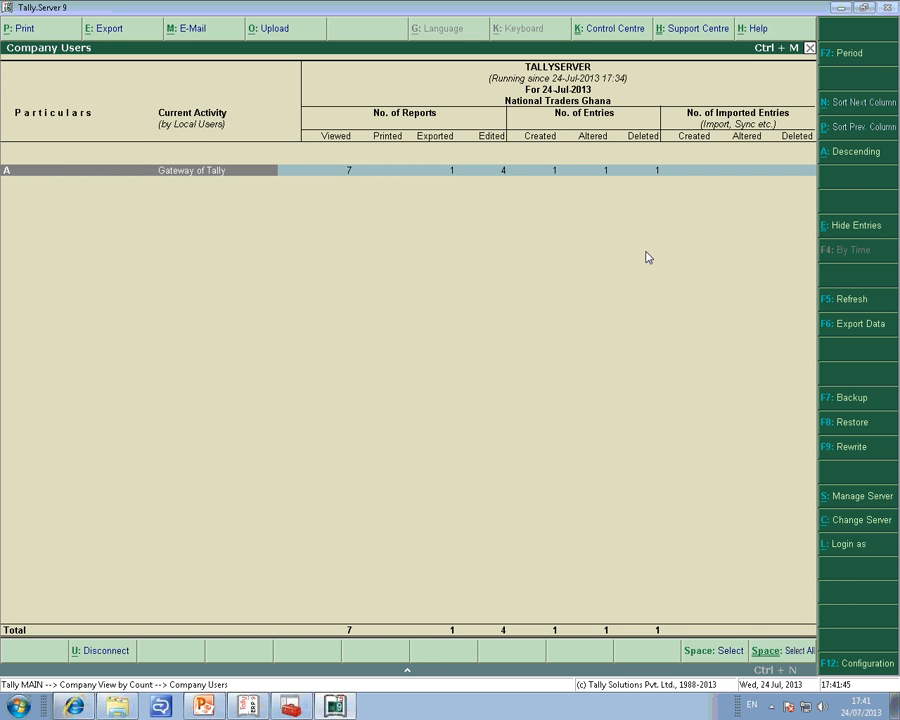
Open the user's report-wise activity and look through the voucher rows down to Balance Sheet.
{"action": "key", "text": "Return"}
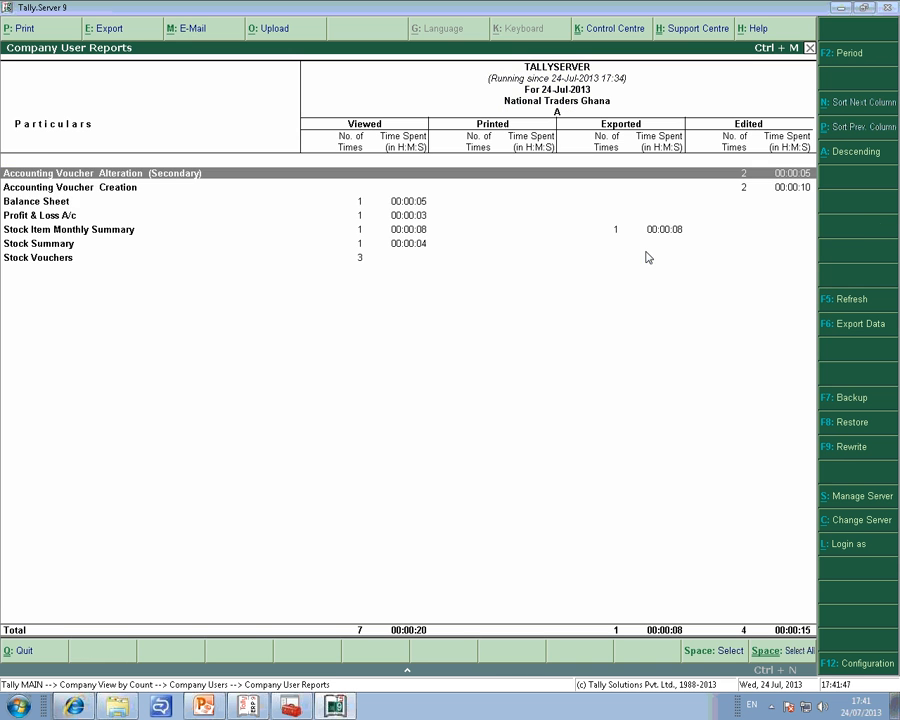
{"action": "key", "text": "Down"}
{"action": "key", "text": "Down"}
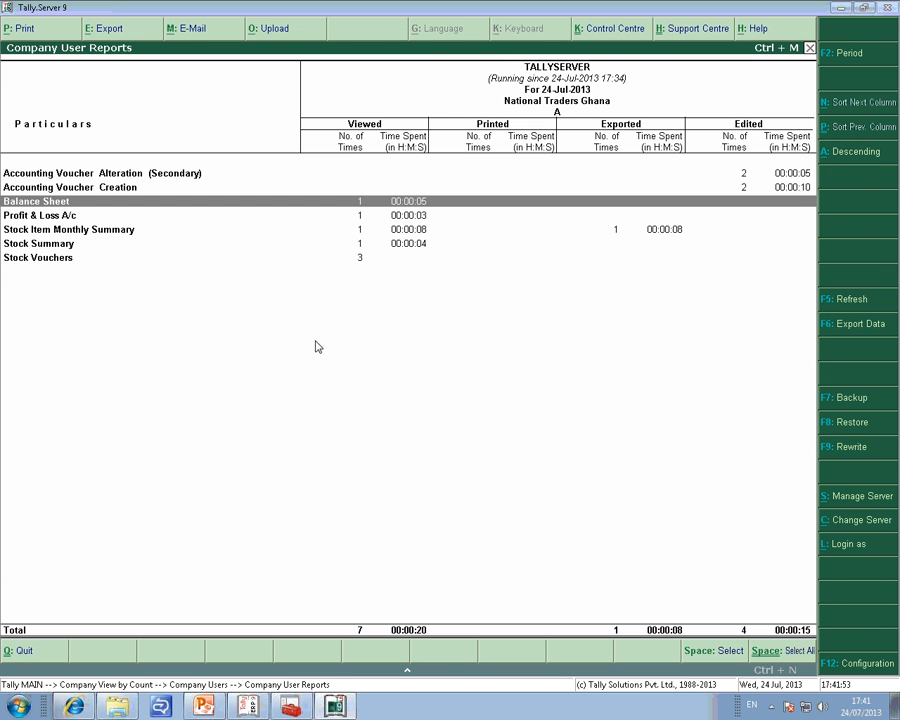
Switch to Tally.ERP 9 and open the Display Menu for National Traders Ghana.
{"action": "left_click", "coordinate": [248, 706]}
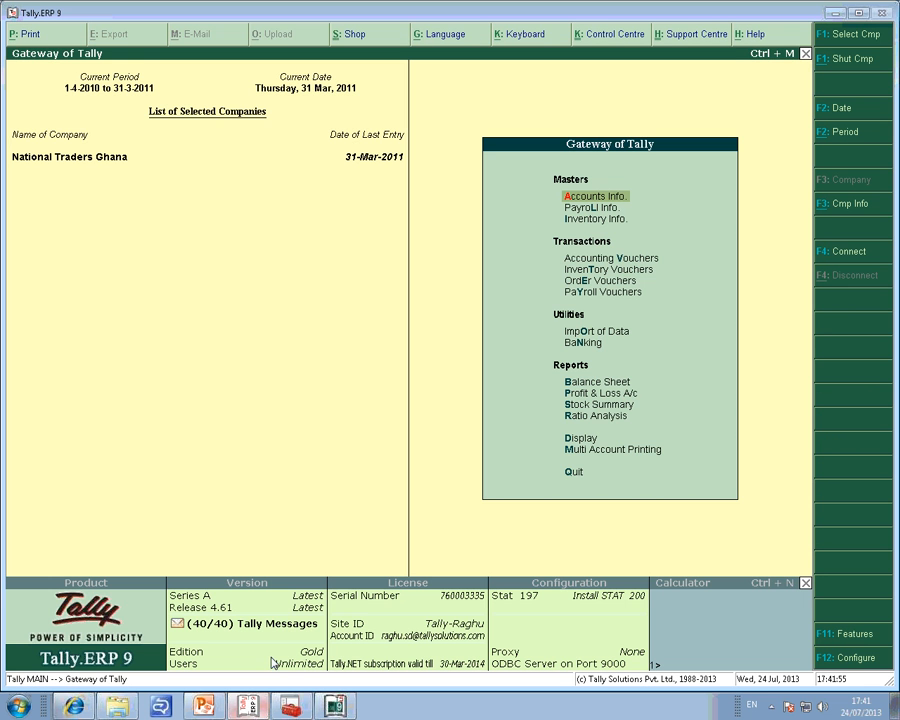
{"action": "key", "text": "d"}
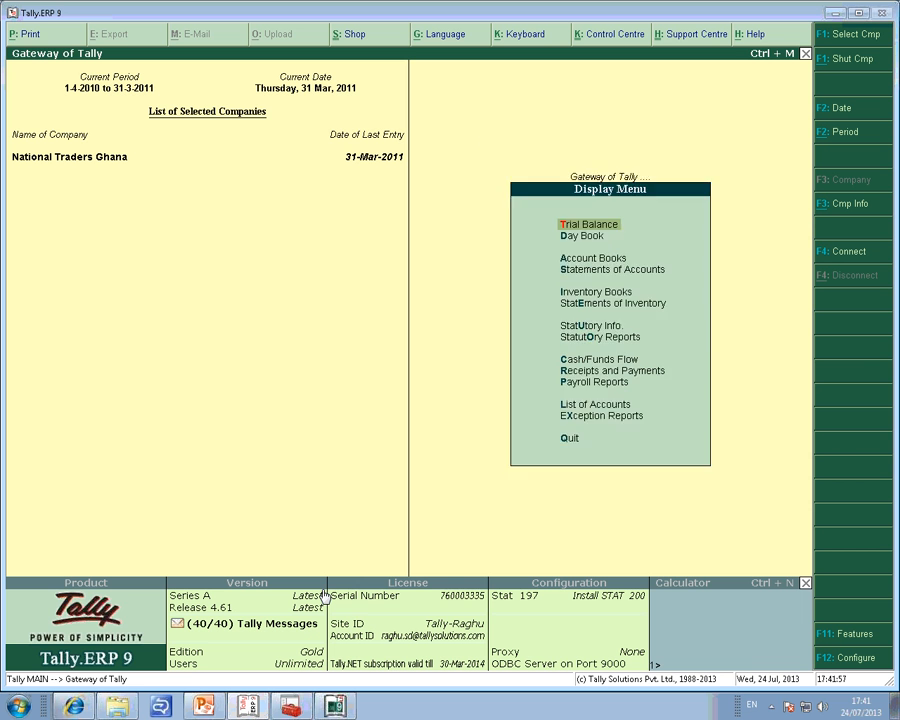
{"action": "key", "text": "a"}
{"action": "key", "text": "Down"}
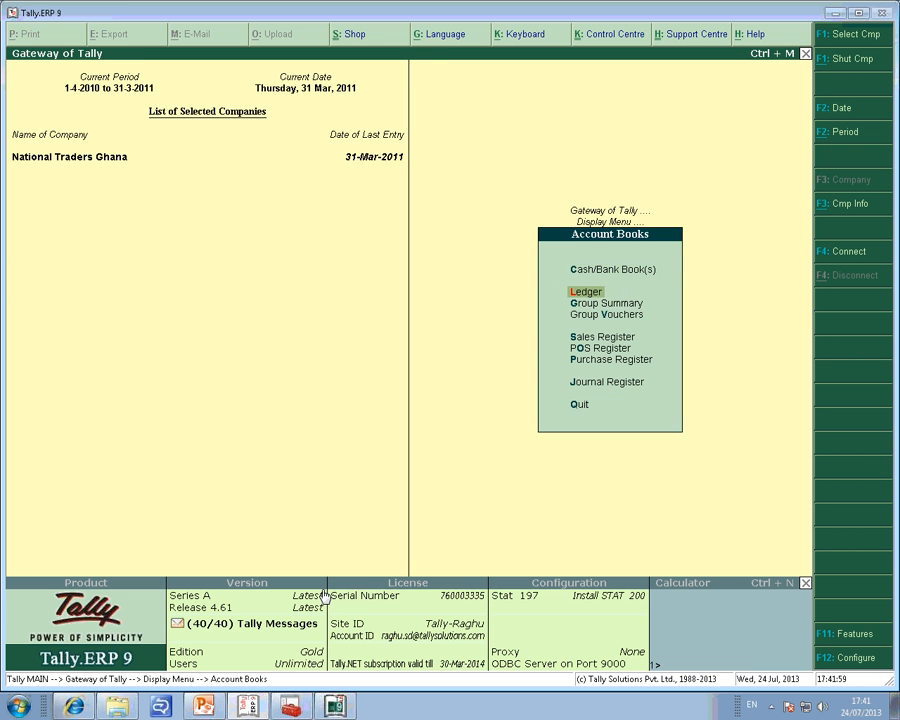
{"action": "key", "text": "Down"}
{"action": "key", "text": "Down"}
{"action": "key", "text": "Up"}
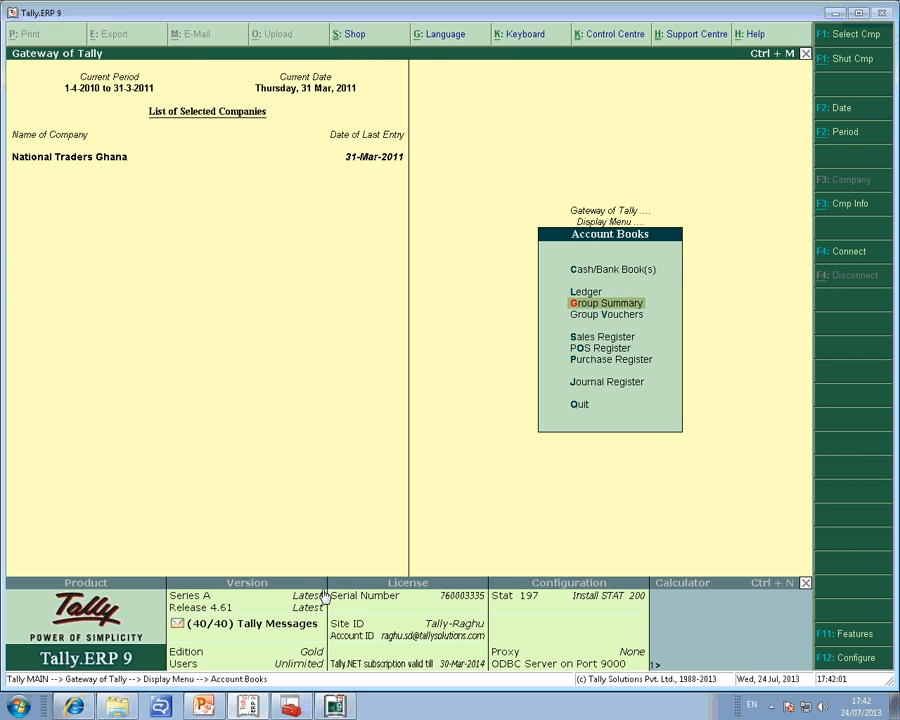
{"action": "key", "text": "Escape"}
Open the group outstandings report from Statements of Accounts for All Items.
{"action": "key", "text": "Down"}
{"action": "key", "text": "Return"}
{"action": "key", "text": "o"}
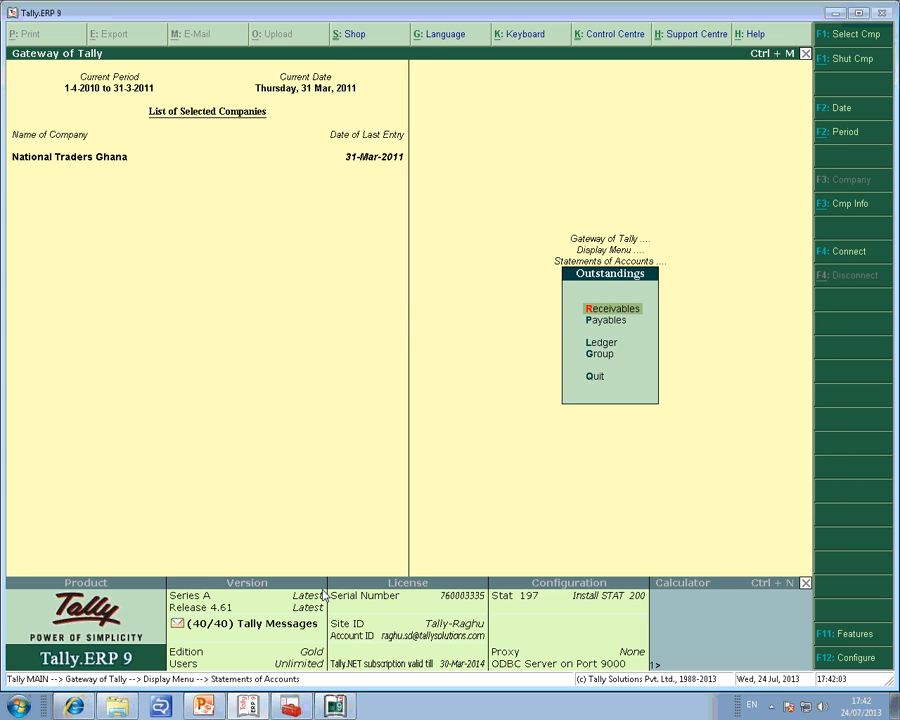
{"action": "key", "text": "g"}
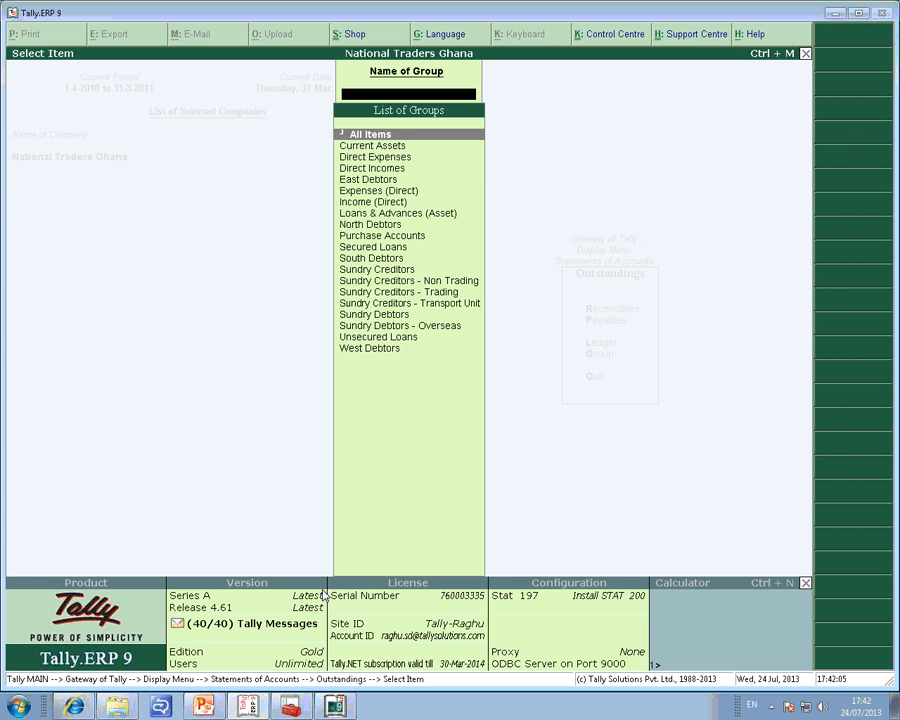
{"action": "key", "text": "Return"}
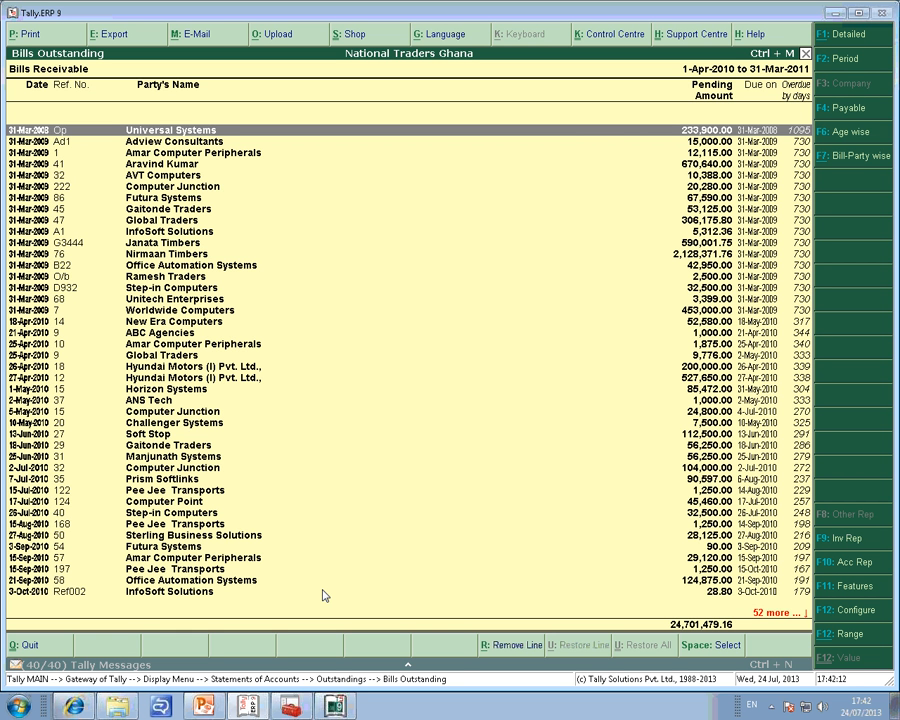
Look through the receivable bills in the Bills Outstanding report, including party names, pending amounts and overdue days.
{"action": "key", "text": "Down"}
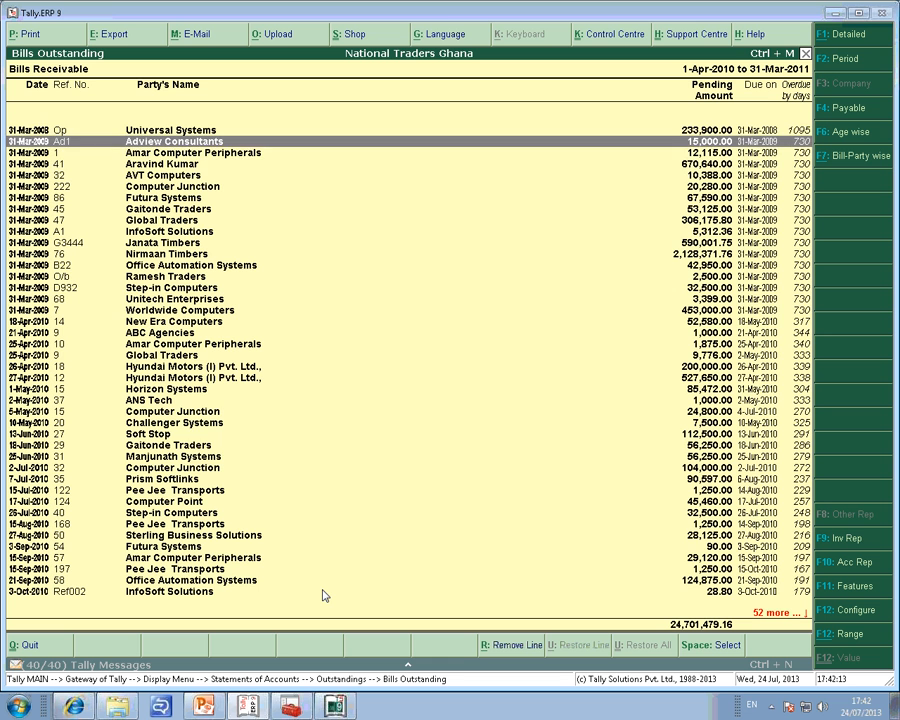
{"action": "key", "text": "Down"}
{"action": "key", "text": "Down"}
{"action": "key", "text": "Down"}
{"action": "key", "text": "Down"}
{"action": "key", "text": "Down"}
{"action": "key", "text": "Down"}
{"action": "key", "text": "Down"}
{"action": "key", "text": "Down"}
{"action": "key", "text": "Down"}
{"action": "key", "text": "Down"}
{"action": "key", "text": "Down"}
{"action": "key", "text": "Down"}
{"action": "key", "text": "Down"}
{"action": "key", "text": "Down"}
{"action": "key", "text": "Down"}
{"action": "key", "text": "Down"}
{"action": "key", "text": "Down"}
{"action": "key", "text": "Down"}
{"action": "key", "text": "Down"}
{"action": "key", "text": "Down"}
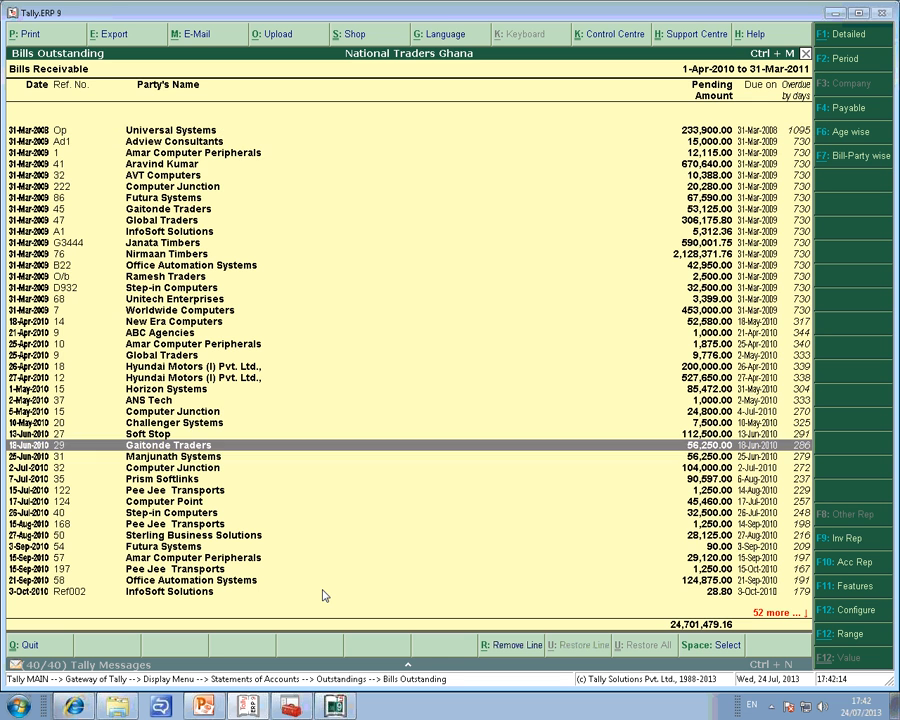
{"action": "key", "text": "Down"}
{"action": "key", "text": "Down"}
{"action": "key", "text": "Down"}
{"action": "key", "text": "Down"}
{"action": "key", "text": "Down"}
{"action": "key", "text": "Down"}
{"action": "key", "text": "Down"}
{"action": "key", "text": "Down"}
{"action": "key", "text": "Down"}
{"action": "key", "text": "Down"}
{"action": "key", "text": "Down"}
{"action": "key", "text": "Down"}
{"action": "key", "text": "Down"}
{"action": "key", "text": "Down"}
{"action": "key", "text": "Down"}
{"action": "key", "text": "Down"}
{"action": "key", "text": "Down"}
{"action": "key", "text": "Down"}
{"action": "key", "text": "Down"}
{"action": "key", "text": "Down"}
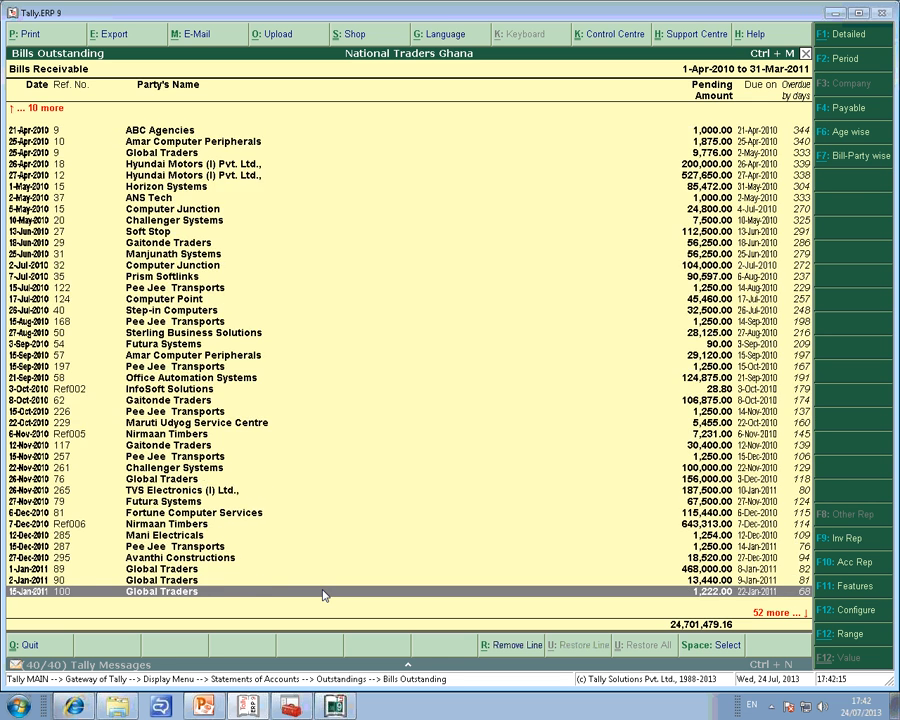
{"action": "key", "text": "Down"}
{"action": "key", "text": "Down"}
{"action": "key", "text": "Down"}
{"action": "key", "text": "Down"}
{"action": "key", "text": "Down"}
{"action": "key", "text": "Down"}
{"action": "key", "text": "Down"}
{"action": "key", "text": "Down"}
{"action": "key", "text": "Down"}
{"action": "key", "text": "Down"}
{"action": "key", "text": "Down"}
{"action": "key", "text": "Down"}
{"action": "key", "text": "Down"}
{"action": "key", "text": "Down"}
{"action": "key", "text": "Down"}
{"action": "key", "text": "Down"}
{"action": "key", "text": "Down"}
{"action": "key", "text": "Down"}
{"action": "key", "text": "Down"}
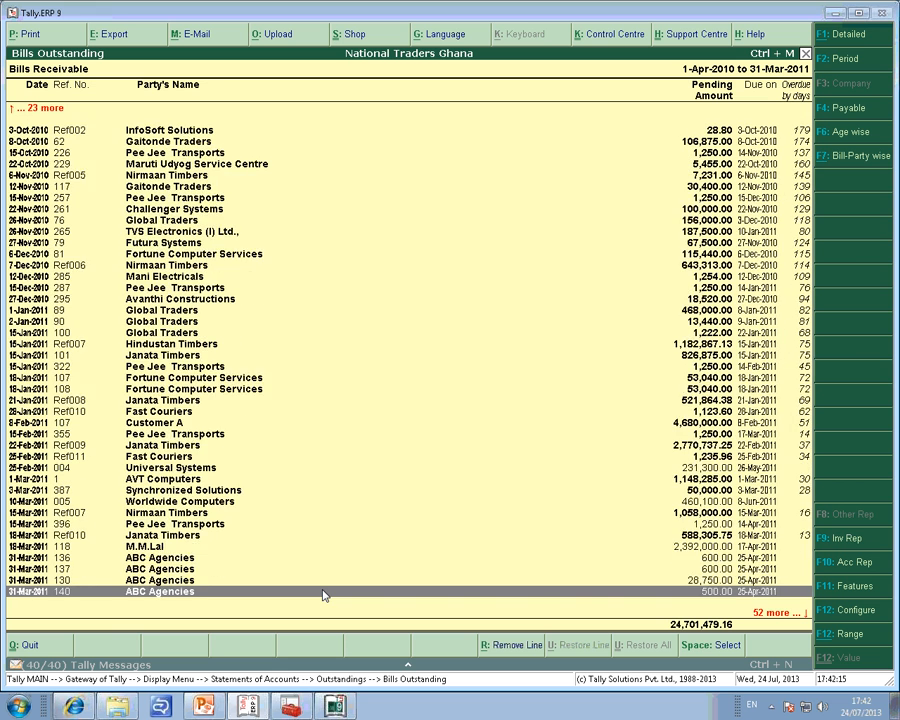
{"action": "key", "text": "Up"}
{"action": "key", "text": "Up"}
{"action": "key", "text": "Up"}
{"action": "key", "text": "Up"}
{"action": "key", "text": "Up"}
{"action": "key", "text": "Up"}
{"action": "key", "text": "Up"}
{"action": "key", "text": "Up"}
{"action": "key", "text": "Up"}
{"action": "key", "text": "Up"}
{"action": "key", "text": "Up"}
{"action": "key", "text": "Up"}
{"action": "key", "text": "Up"}
{"action": "key", "text": "Up"}
{"action": "key", "text": "Up"}
{"action": "key", "text": "Up"}
{"action": "key", "text": "Up"}
{"action": "key", "text": "Up"}
{"action": "key", "text": "Up"}
{"action": "key", "text": "Up"}
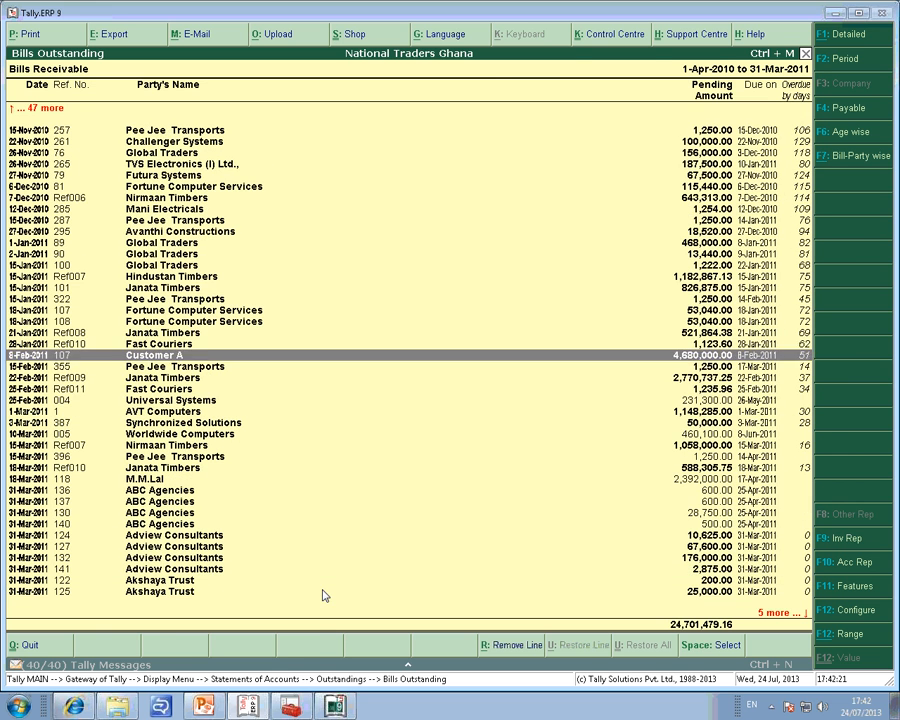
Switch to Tally.Server 9, check the user's current activity and look through the report-wise activity again.
{"action": "key", "text": "alt+Tab"}
{"action": "key", "text": "Escape"}
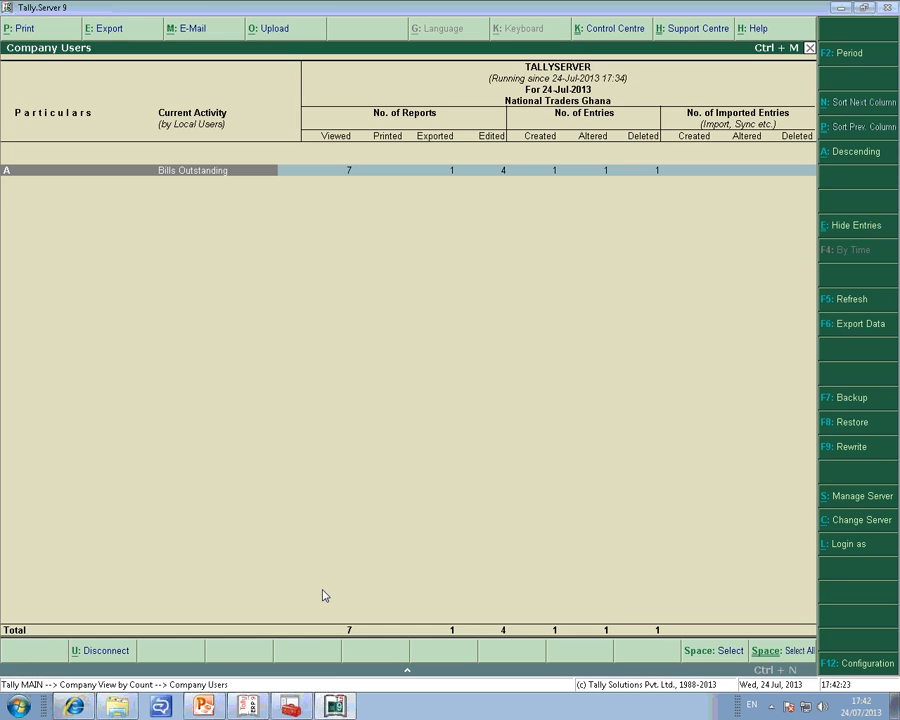
{"action": "key", "text": "Return"}
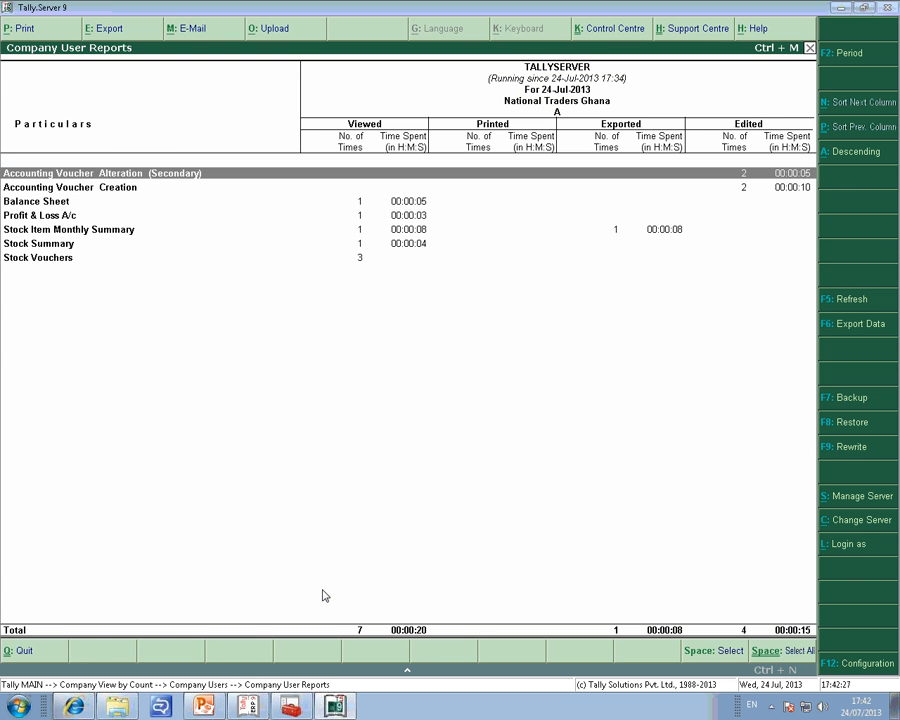
{"action": "key", "text": "Down"}
{"action": "key", "text": "Down"}
{"action": "key", "text": "Down"}
Go back to the company view and reopen the user's report-wise activity under National Traders Ghana.
{"action": "key", "text": "Escape"}
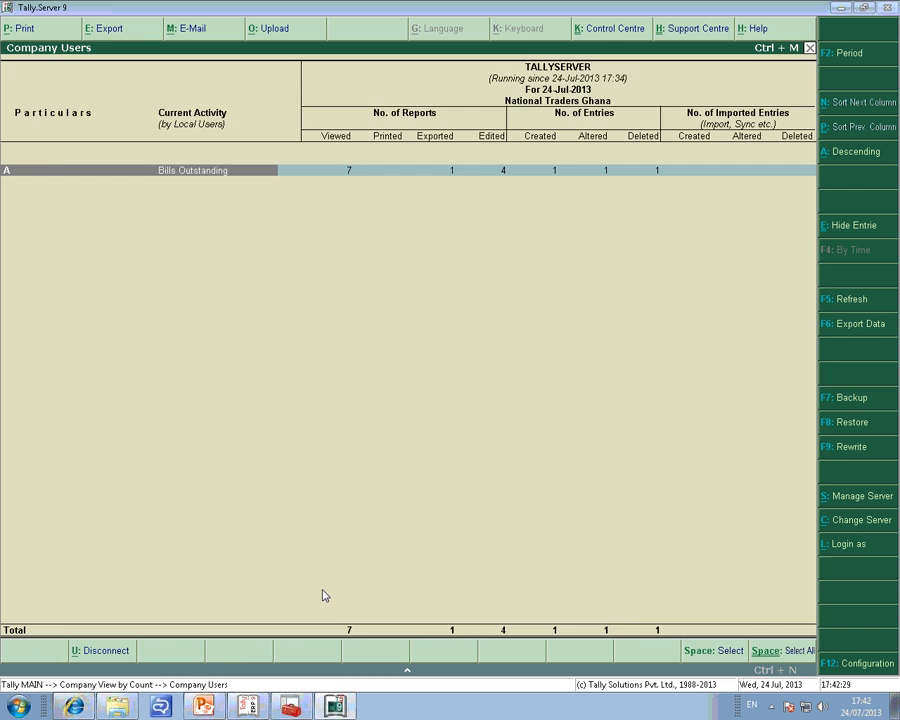
{"action": "key", "text": "Escape"}
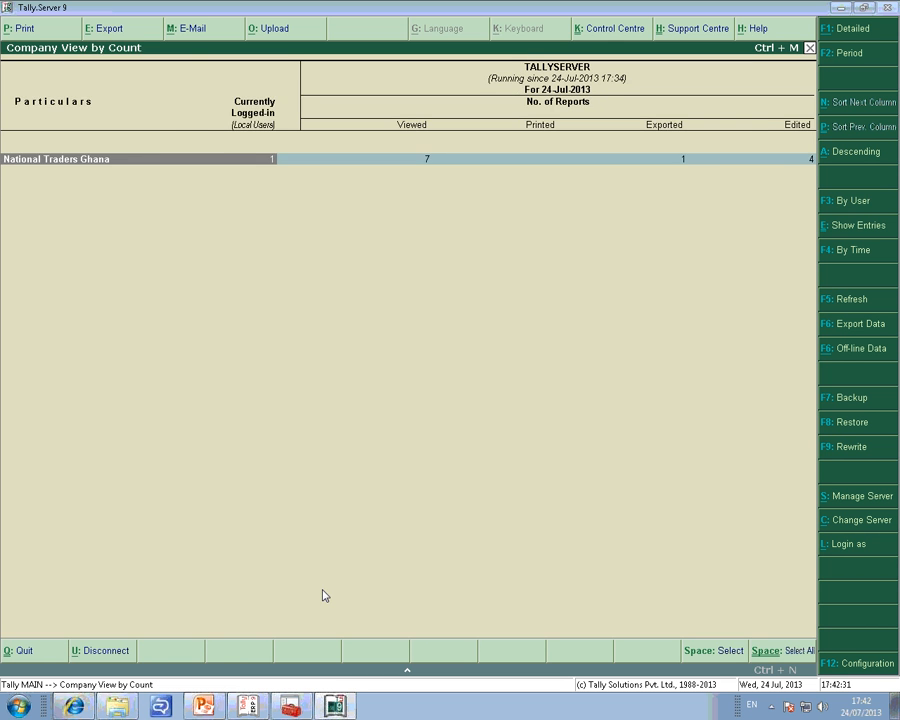
{"action": "key", "text": "Return"}
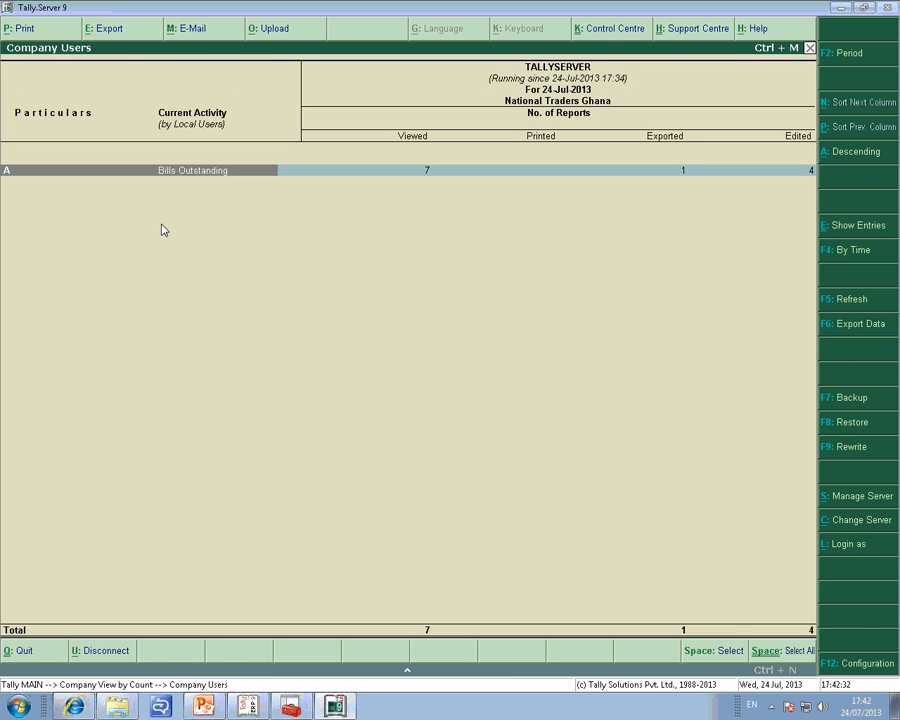
{"action": "left_click", "coordinate": [217, 181]}
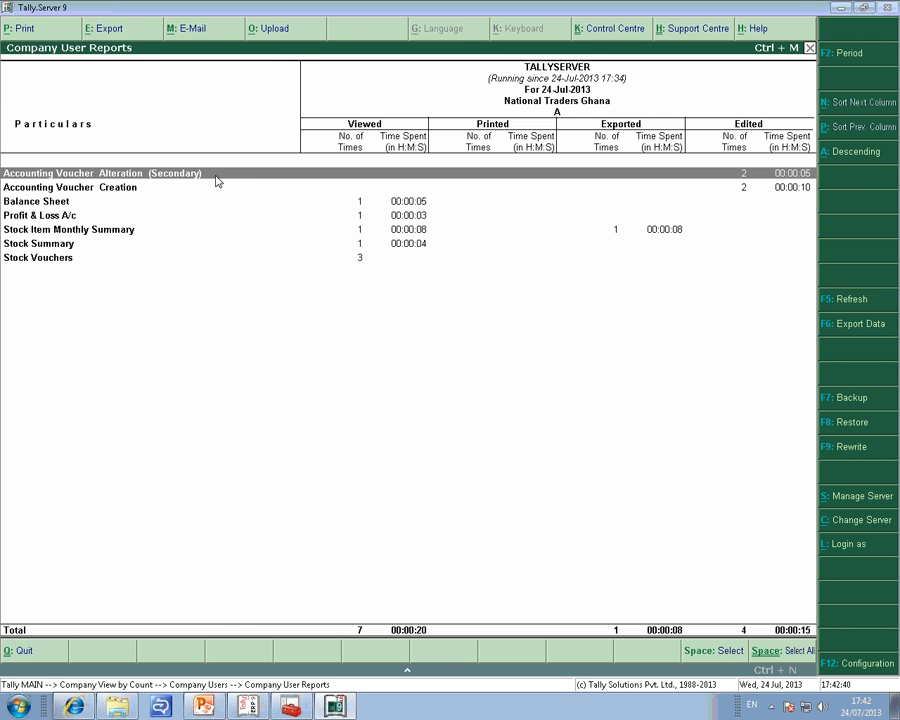
Switch to Tally.ERP 9, close the Bills Outstanding report and leave the Outstandings menu, returning to Tally.Server 9.
{"action": "key", "text": "alt+Tab"}
{"action": "key", "text": "Escape"}
{"action": "key", "text": "g"}
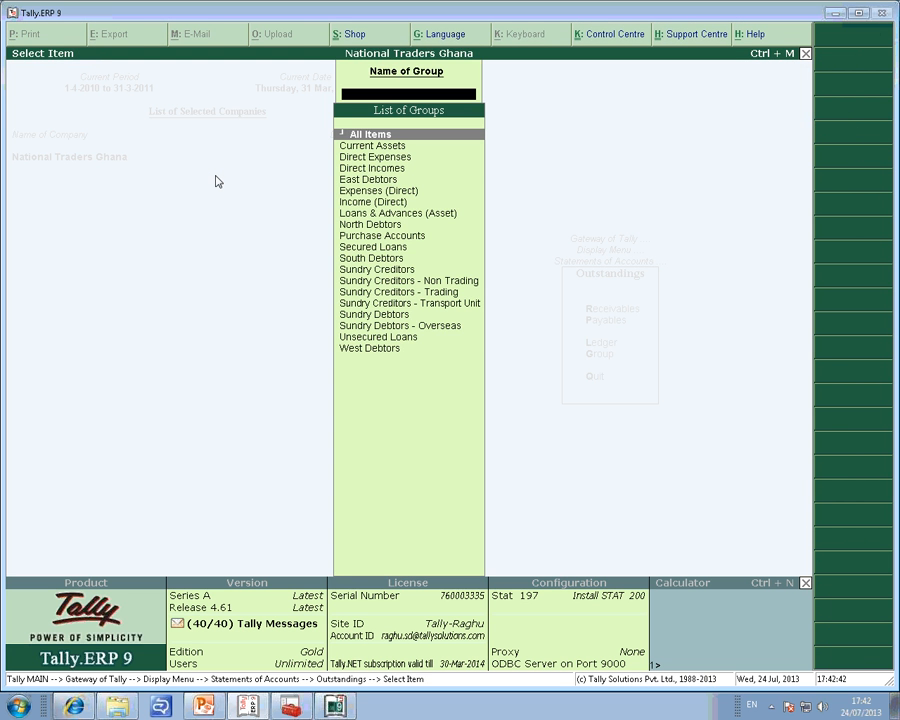
{"action": "key", "text": "Escape"}
{"action": "key", "text": "Escape"}
{"action": "key", "text": "alt+Tab"}
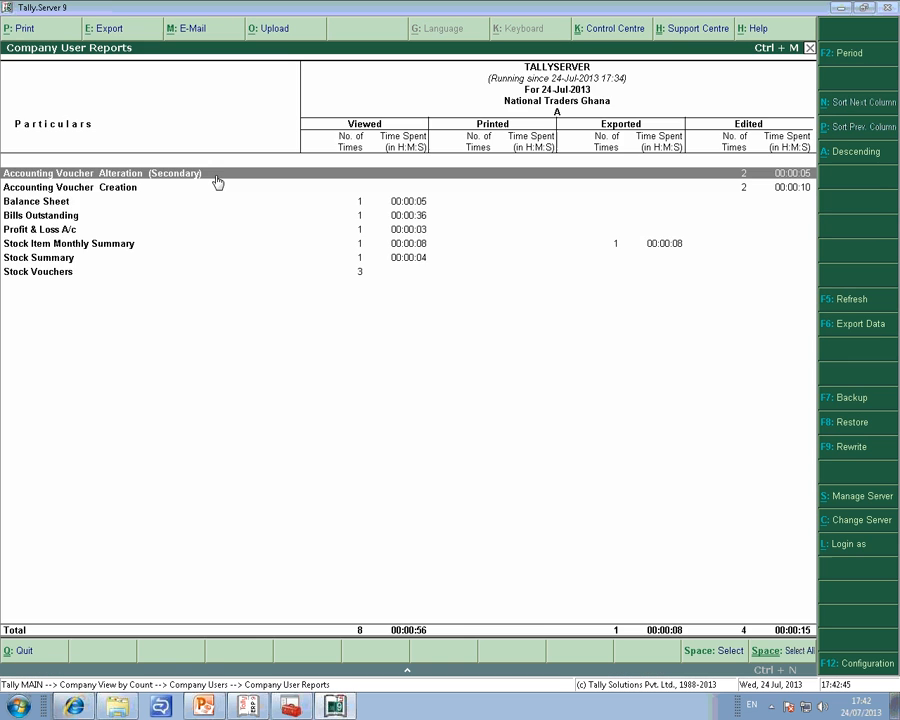
Reopen the user's report-wise activity from the company view and check the Bills Outstanding viewed count and time spent.
{"action": "key", "text": "Escape"}
{"action": "key", "text": "Escape"}
{"action": "key", "text": "Escape"}
{"action": "key", "text": "n"}
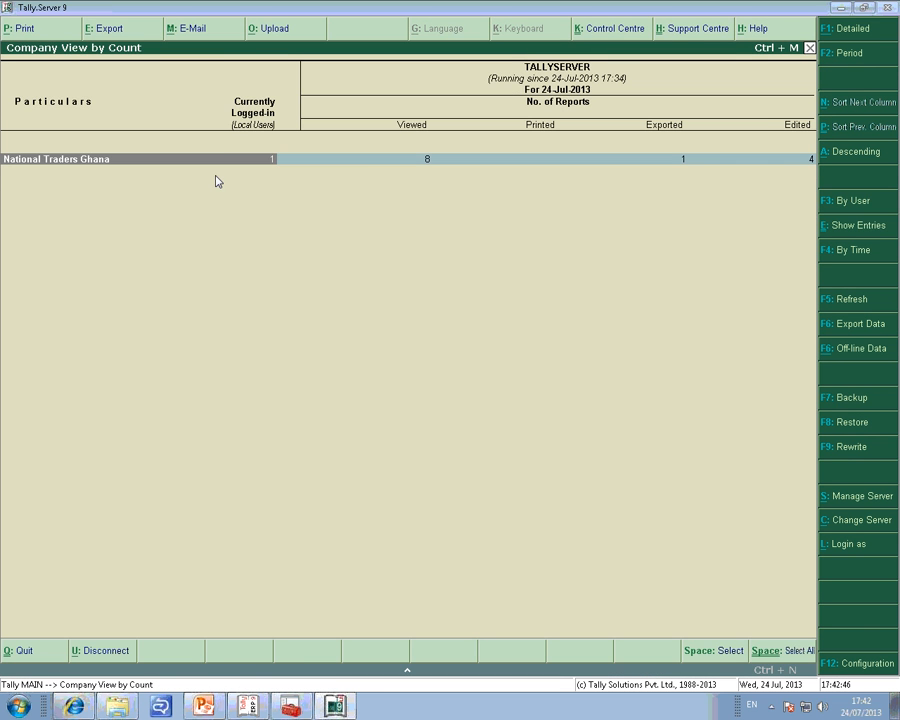
{"action": "key", "text": "Return"}
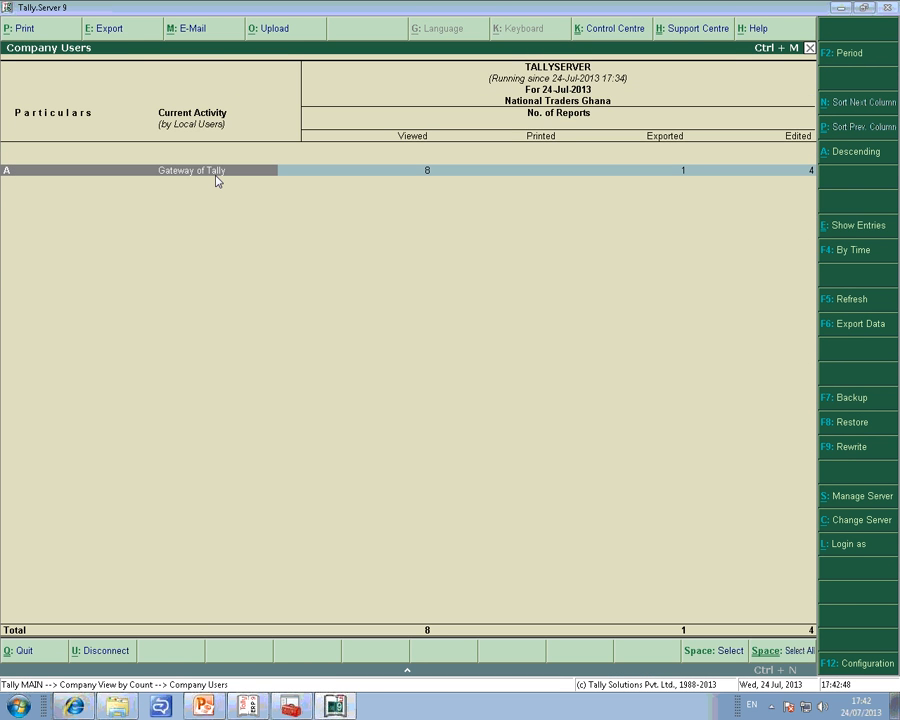
{"action": "key", "text": "Return"}
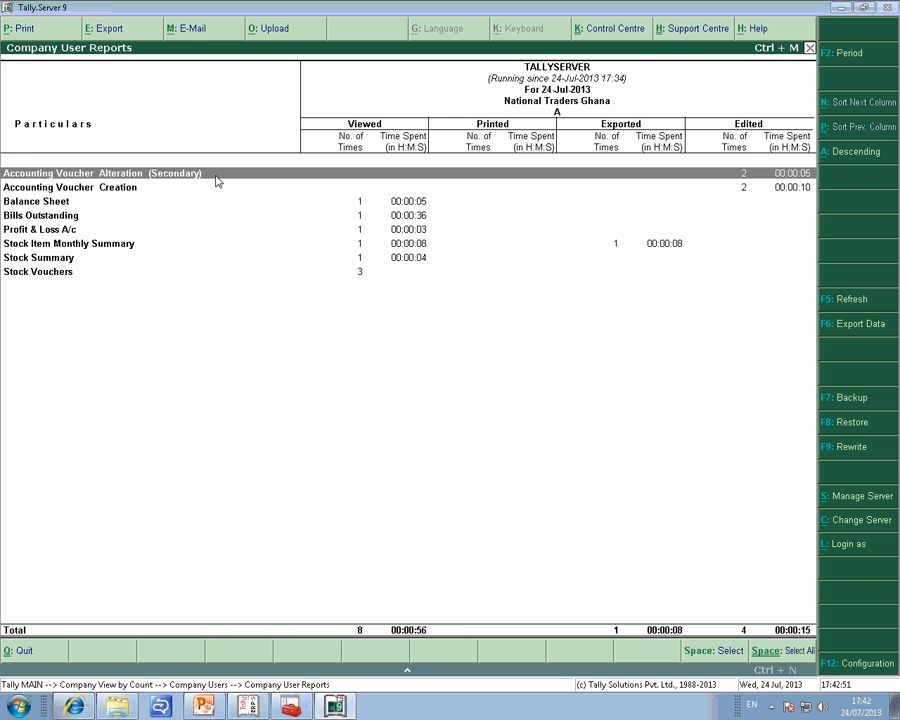
{"action": "key", "text": "Down"}
{"action": "key", "text": "Down"}
{"action": "key", "text": "Down"}
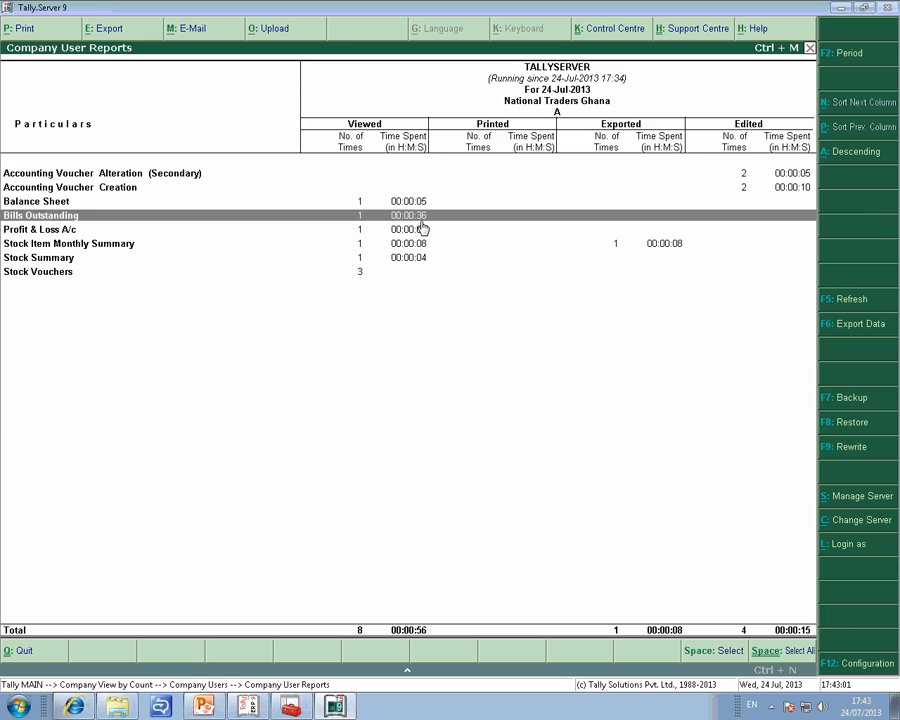
Show the entry columns for National Traders Ghana's users, view the period dates unchanged, and return to the company view.
{"action": "key", "text": "Escape"}
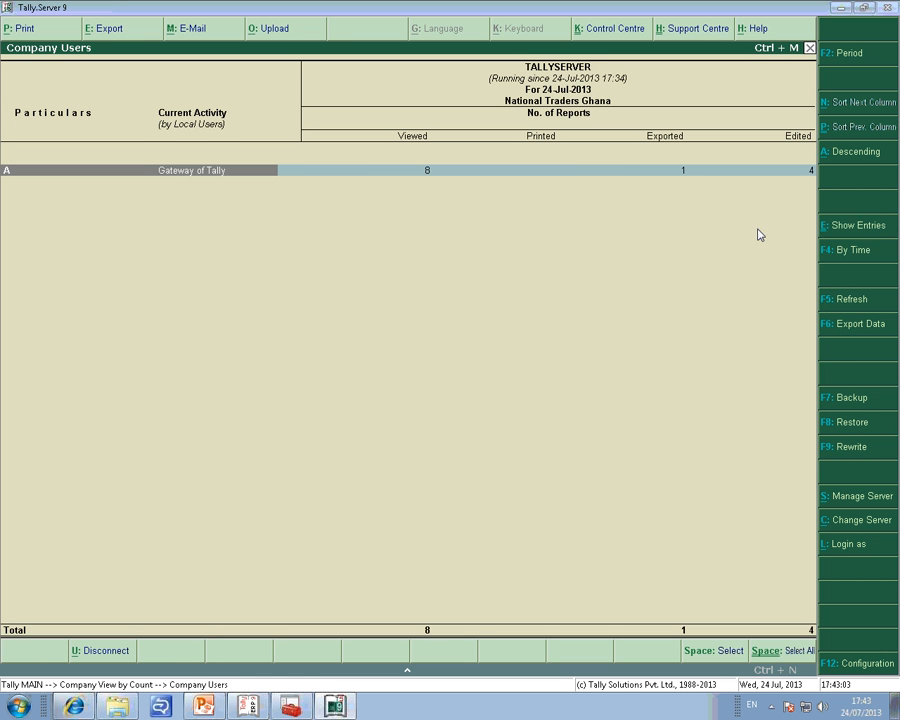
{"action": "left_click", "coordinate": [843, 236]}
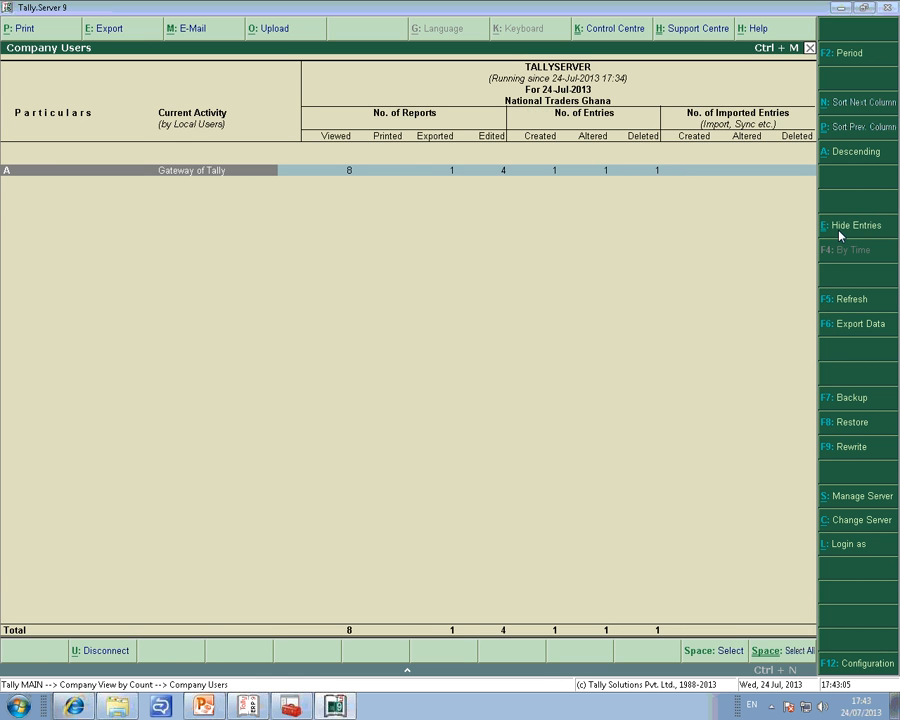
{"action": "left_click", "coordinate": [851, 62]}
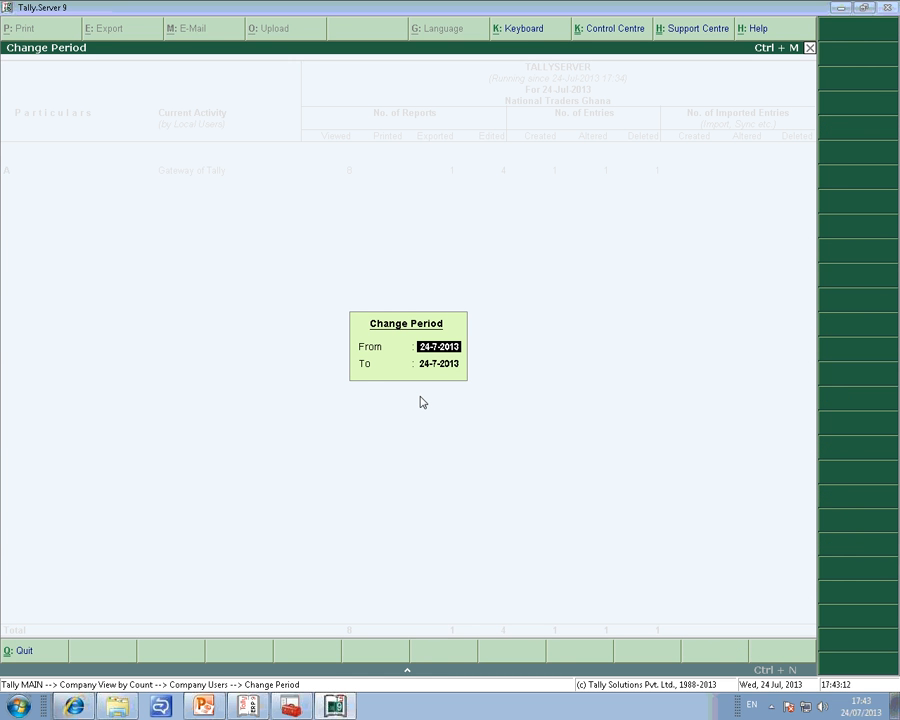
{"action": "key", "text": "Return"}
{"action": "key", "text": "Return"}
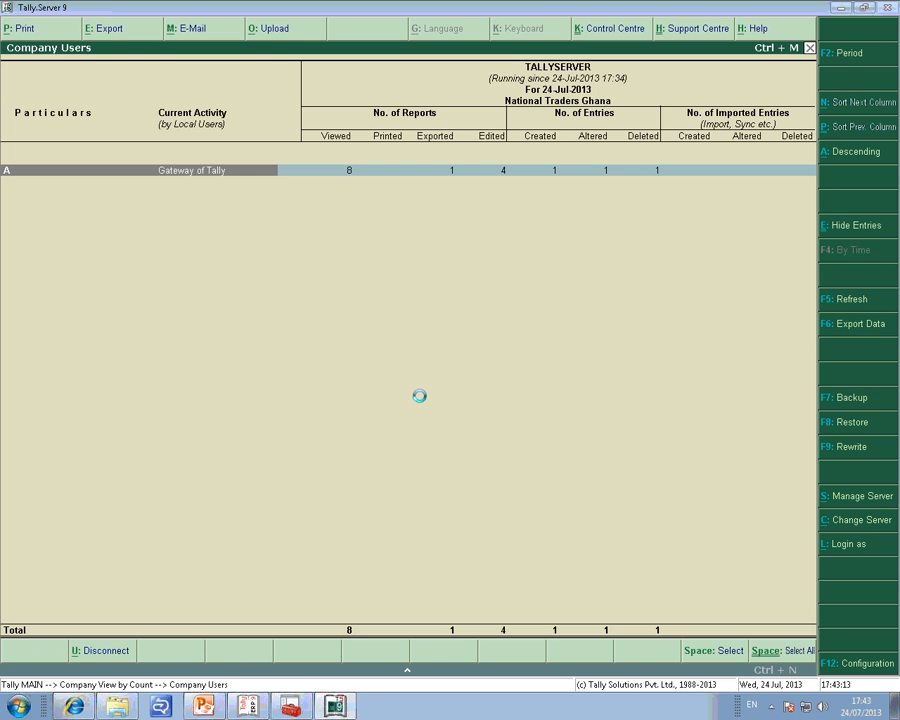
{"action": "key", "text": "Escape"}
{"action": "key", "text": "Escape"}
{"action": "key", "text": "Escape"}
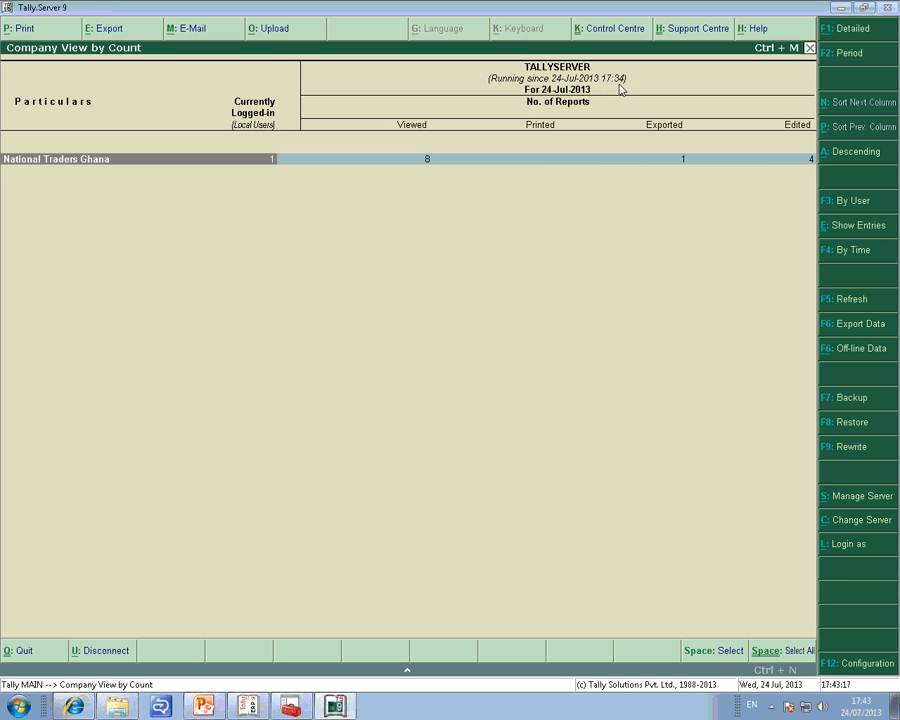
Cycle the company view's sorting through the report columns and switch to the user-wise view.
{"action": "left_click", "coordinate": [863, 104]}
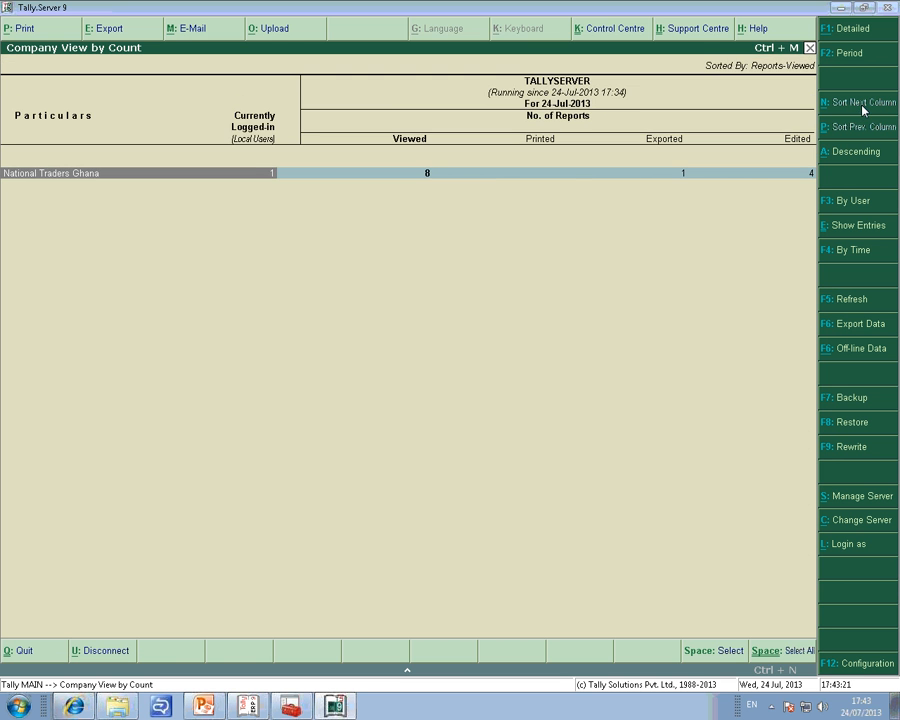
{"action": "left_click", "coordinate": [863, 106]}
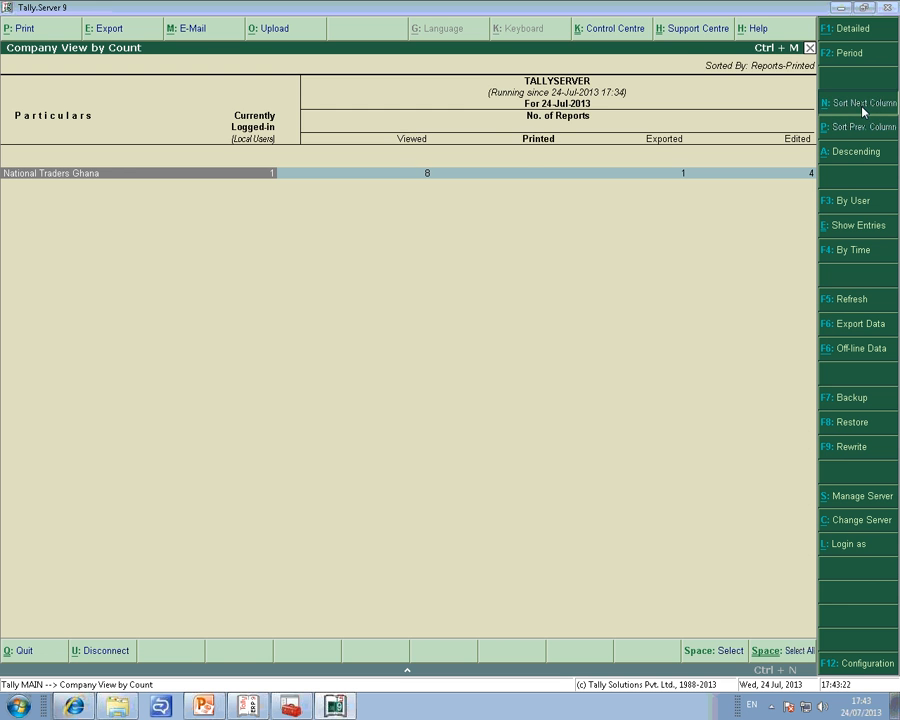
{"action": "left_click", "coordinate": [863, 106]}
{"action": "left_click", "coordinate": [863, 107]}
{"action": "left_click", "coordinate": [863, 107]}
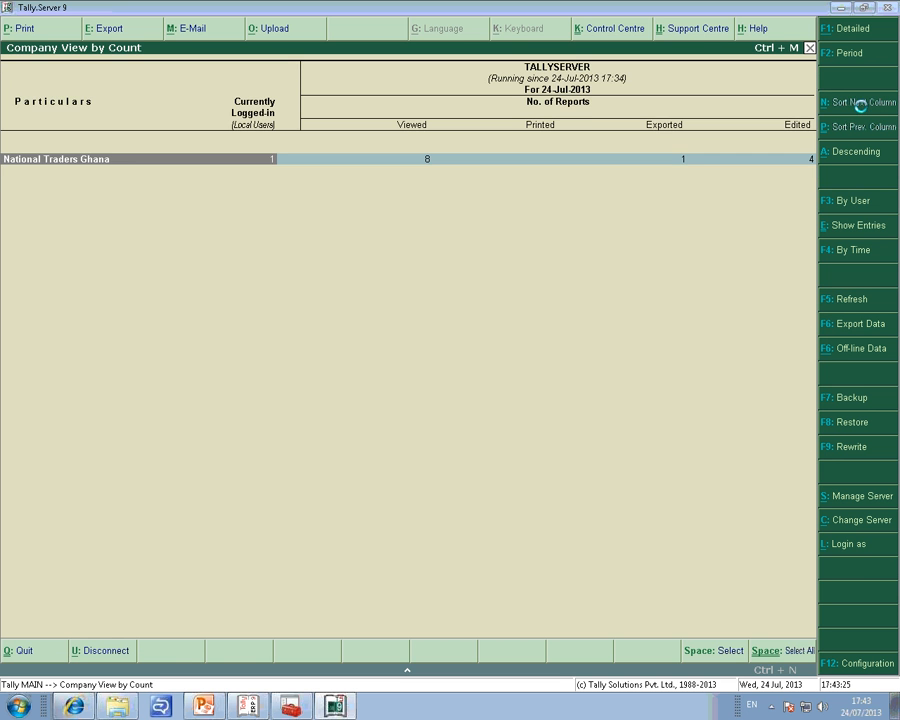
{"action": "left_click", "coordinate": [863, 107]}
{"action": "left_click", "coordinate": [863, 107]}
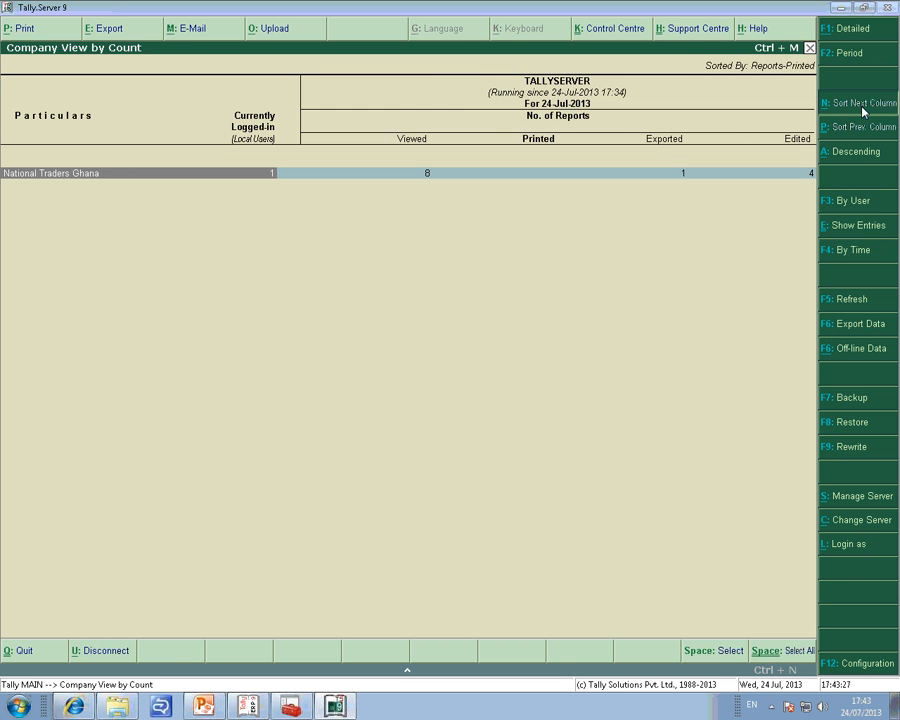
{"action": "left_click", "coordinate": [863, 107]}
{"action": "left_click", "coordinate": [863, 107]}
{"action": "left_click", "coordinate": [863, 107]}
{"action": "left_click", "coordinate": [863, 107]}
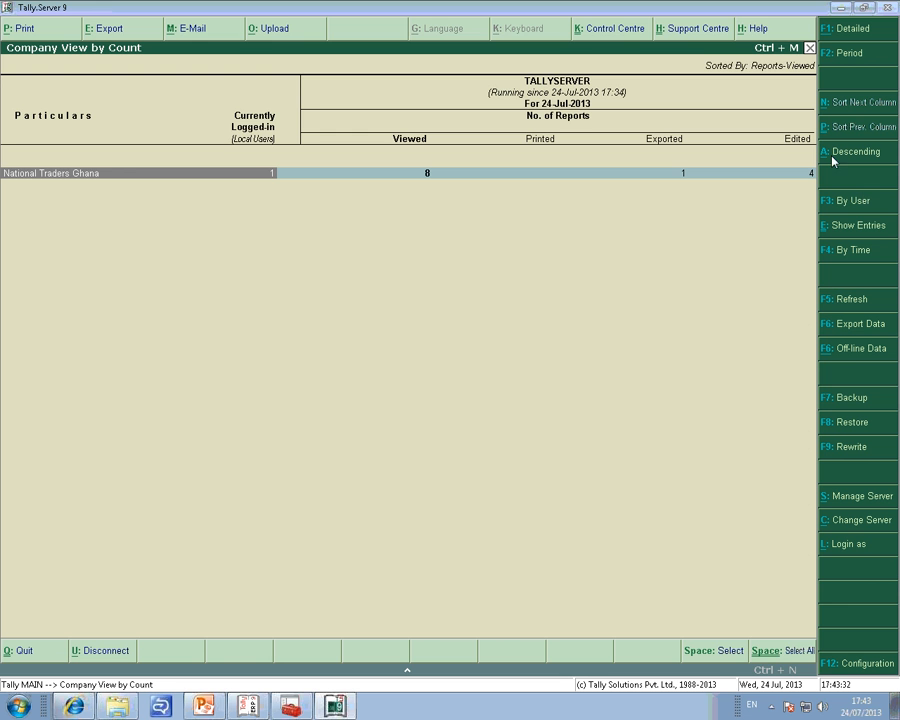
{"action": "left_click", "coordinate": [865, 211]}
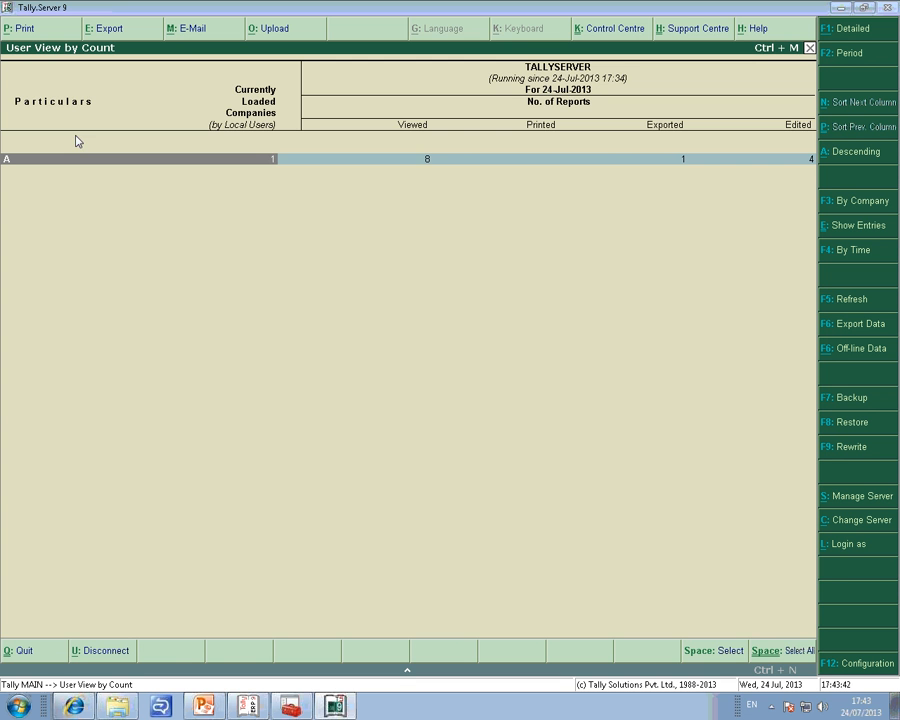
Minimize the open windows, launch a second Tally.ERP 9 session and check its list of companies.
{"action": "left_click", "coordinate": [840, 8]}
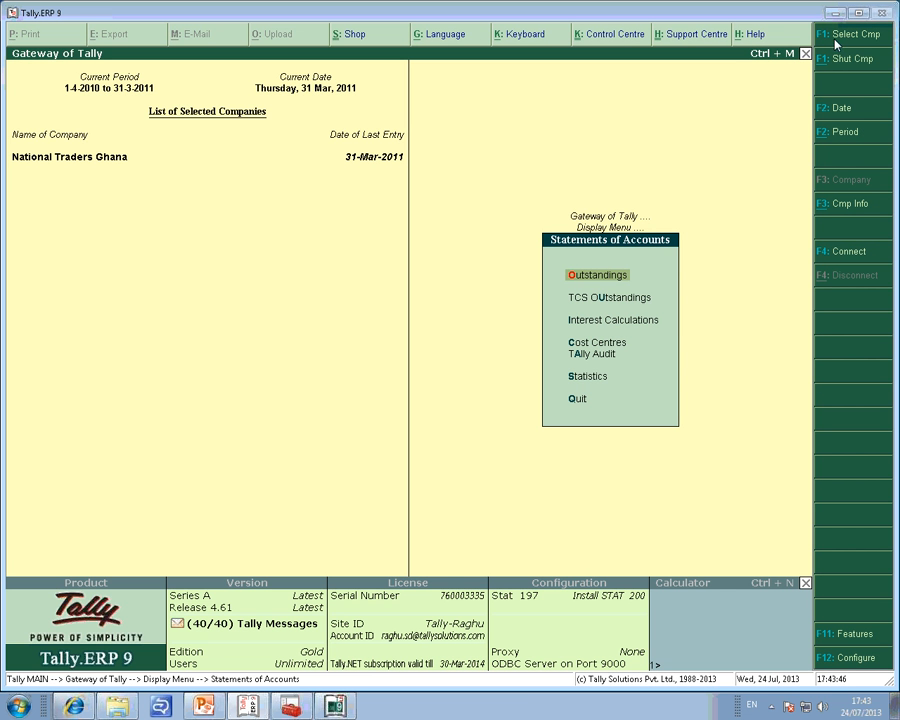
{"action": "left_click", "coordinate": [835, 13]}
{"action": "double_click", "coordinate": [236, 368]}
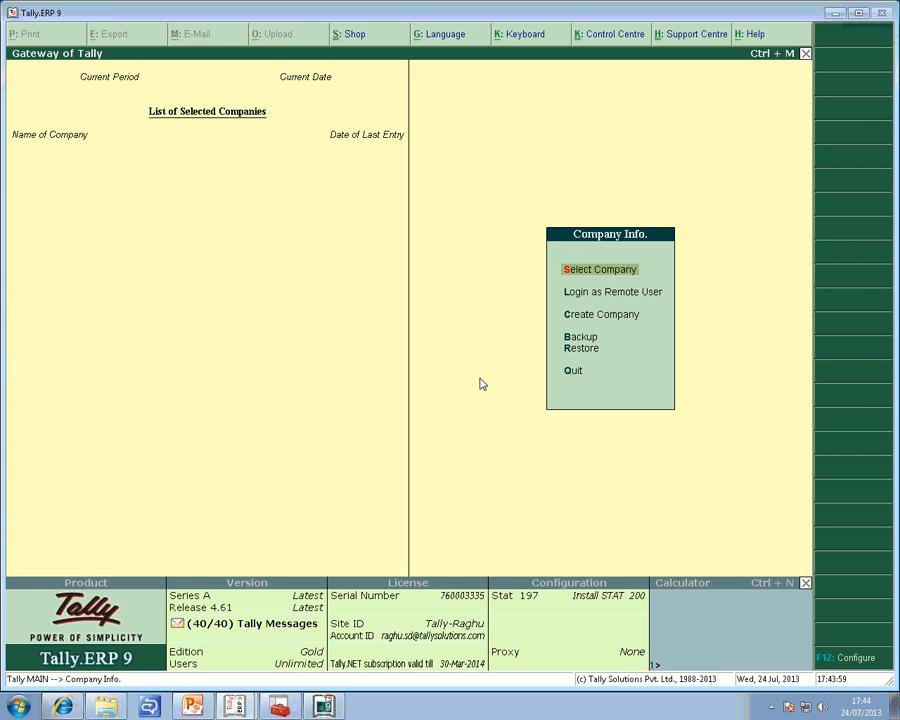
{"action": "key", "text": "Return"}
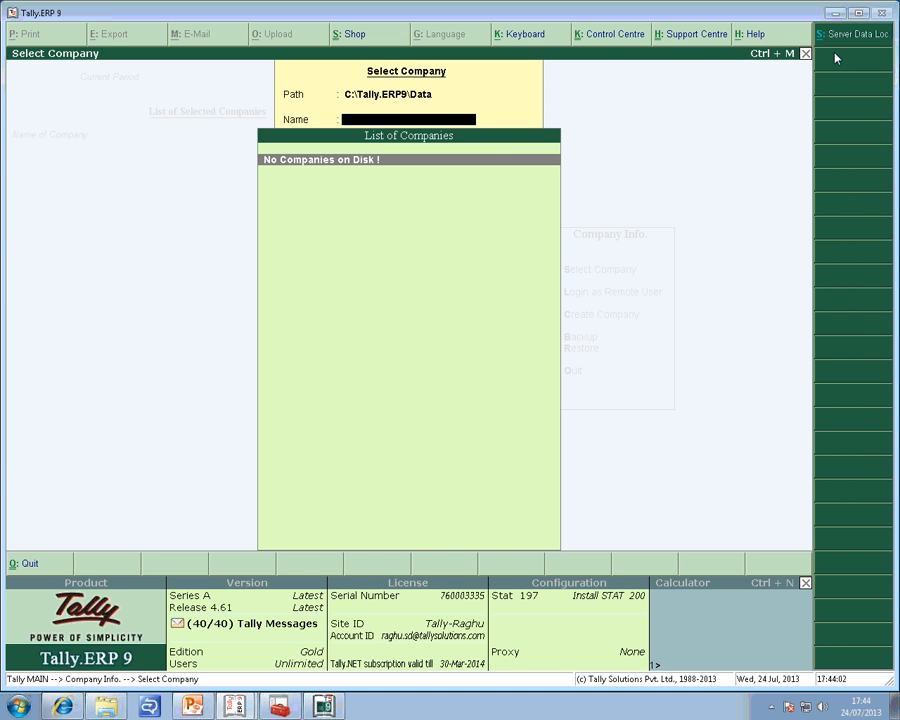
{"action": "key", "text": "Escape"}
Set the location of data files to finance: in the Data Configuration and restart Tally.ERP 9.
{"action": "key", "text": "F12"}
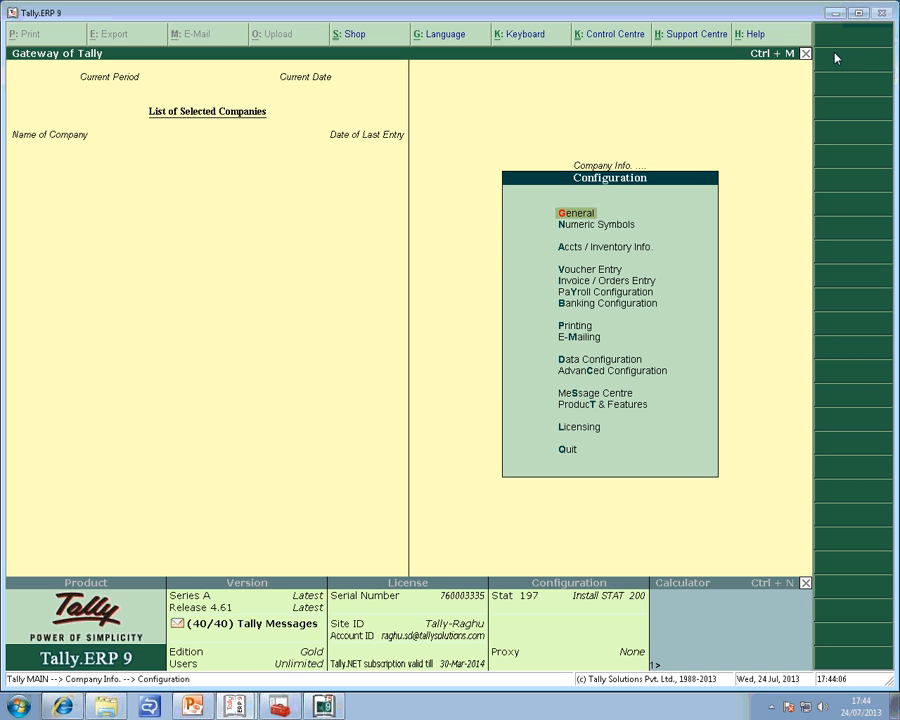
{"action": "key", "text": "Down"}
{"action": "key", "text": "Down"}
{"action": "key", "text": "Down"}
{"action": "key", "text": "Down"}
{"action": "key", "text": "Down"}
{"action": "key", "text": "Down"}
{"action": "key", "text": "Down"}
{"action": "key", "text": "Down"}
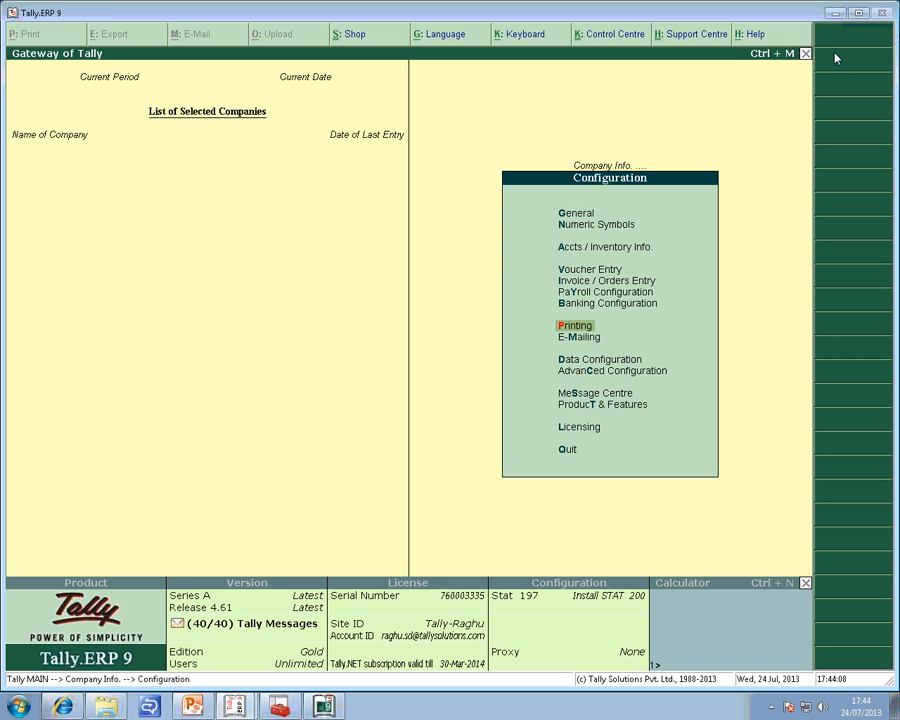
{"action": "key", "text": "d"}
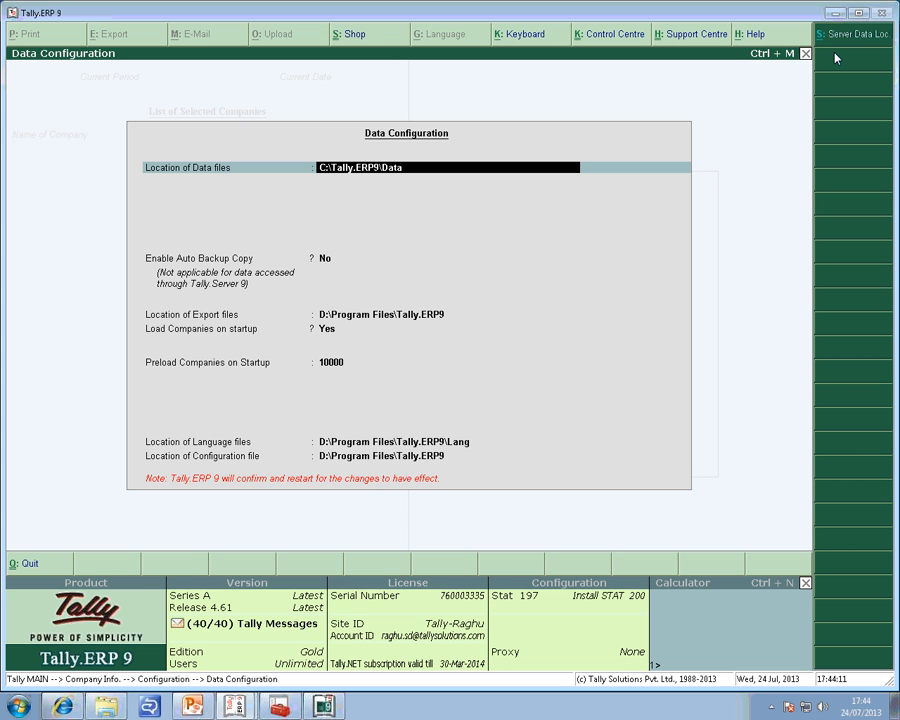
{"action": "type", "text": "finance:"}
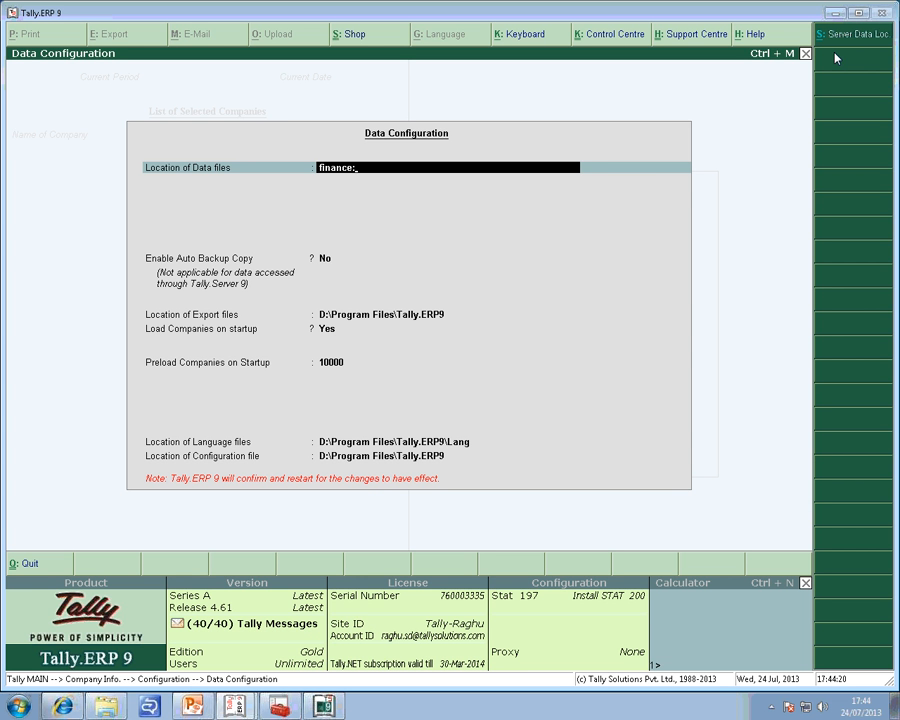
{"action": "key", "text": "ctrl+a"}
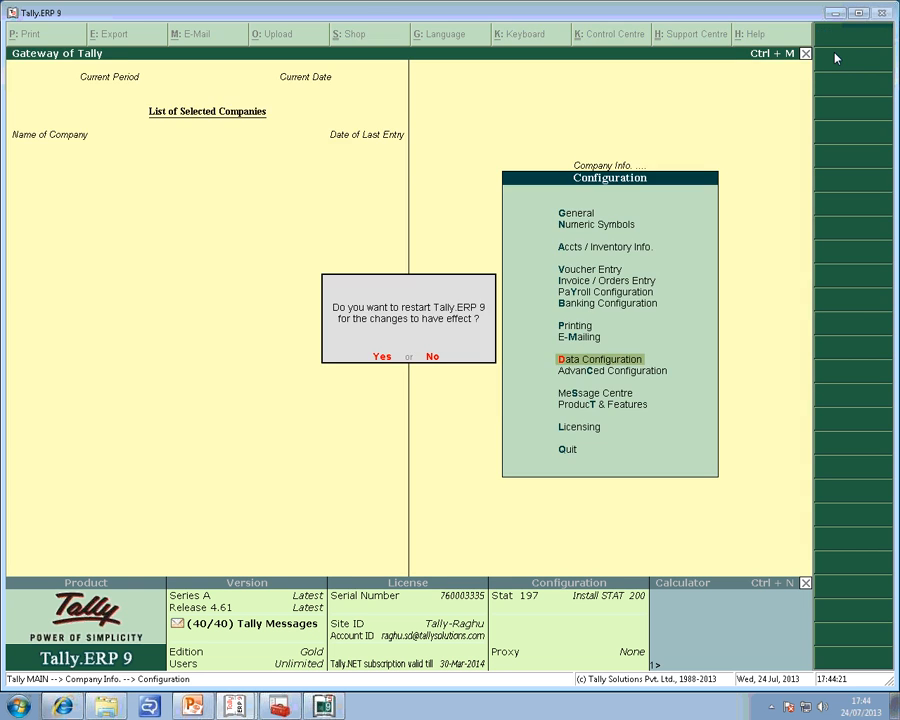
{"action": "key", "text": "Return"}
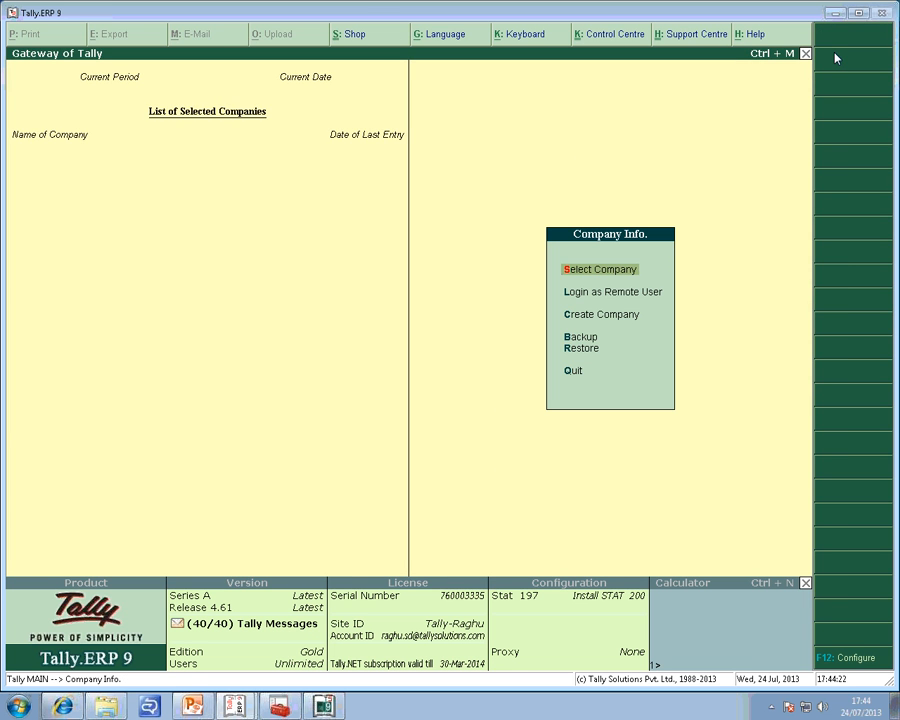
Select and load the Ghana Vat company from the finance: data path.
{"action": "key", "text": "Return"}
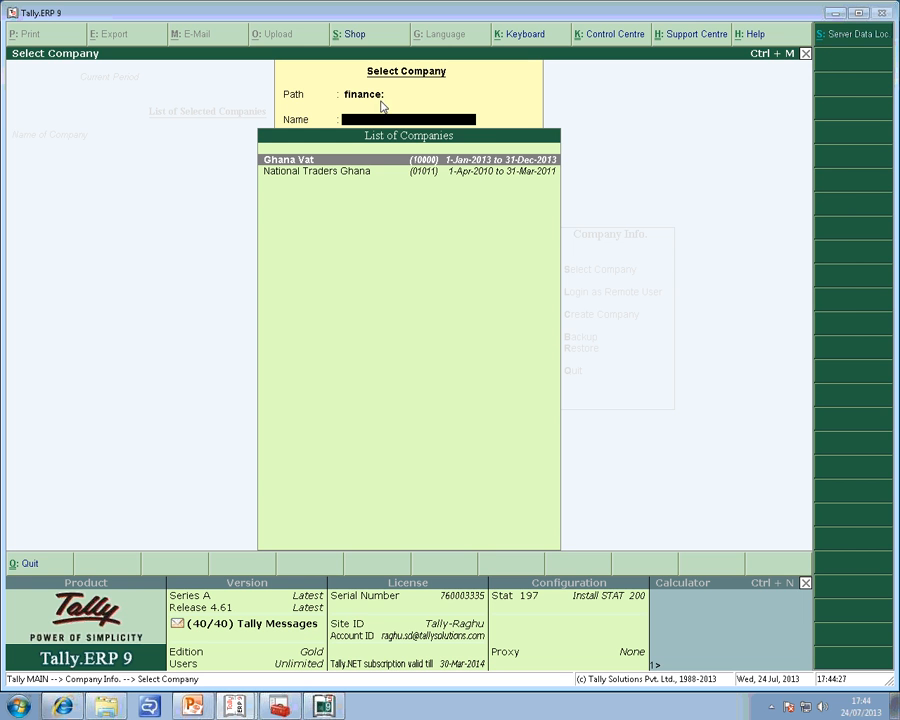
{"action": "key", "text": "Escape"}
{"action": "key", "text": "Return"}
{"action": "key", "text": "Return"}
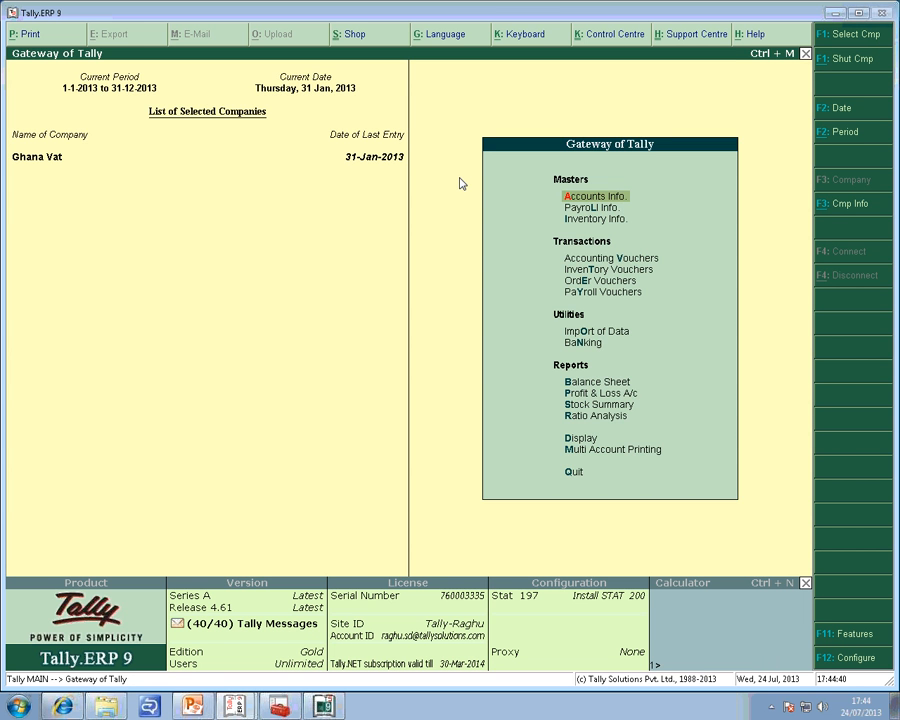
Open the Ghana Vat company for alteration and set Use Security Control to Yes.
{"action": "key", "text": "alt+F3"}
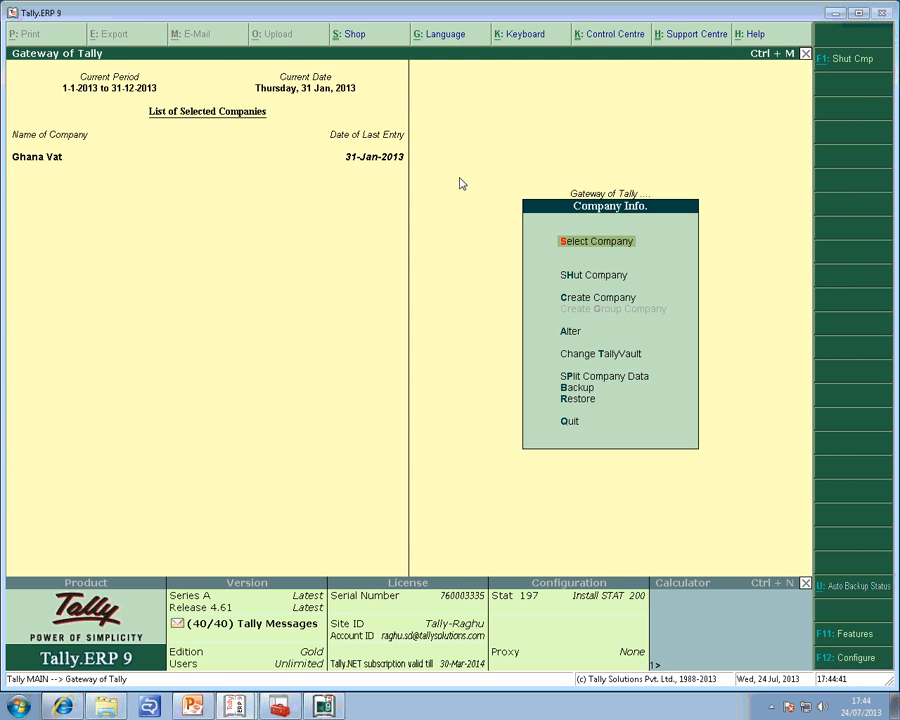
{"action": "key", "text": "a"}
{"action": "key", "text": "Return"}
{"action": "key", "text": "Return"}
{"action": "key", "text": "Return"}
{"action": "key", "text": "Return"}
{"action": "key", "text": "Return"}
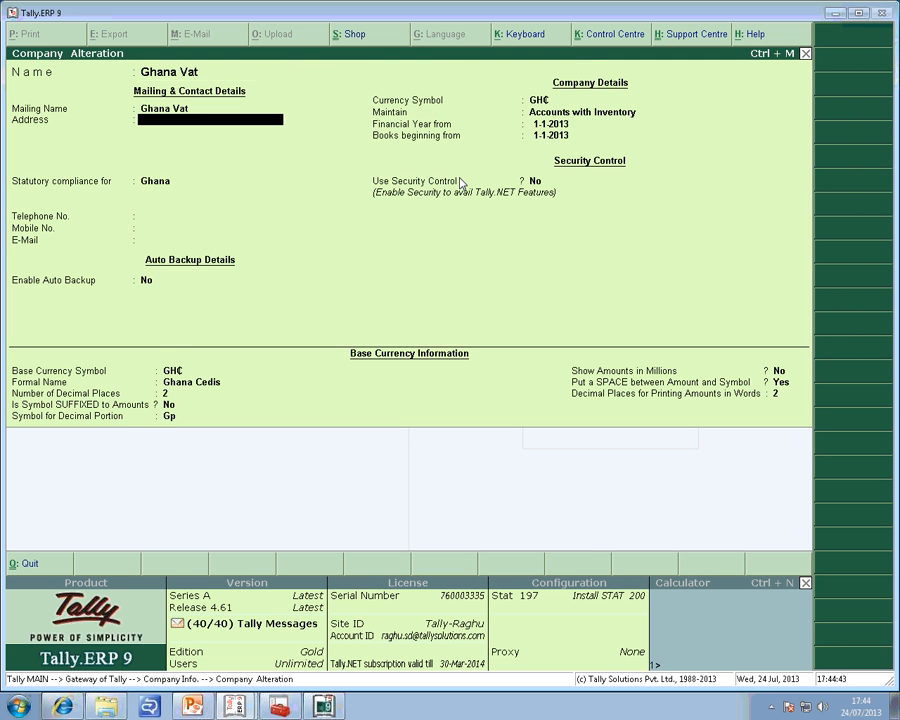
{"action": "key", "text": "Return"}
{"action": "key", "text": "Return"}
{"action": "key", "text": "Return"}
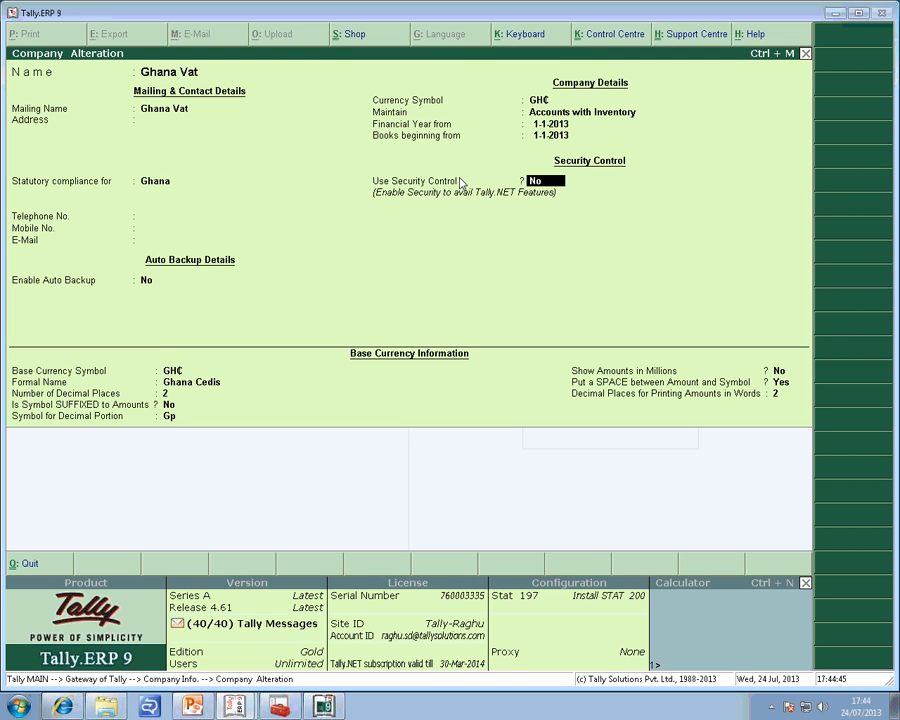
{"action": "type", "text": "y"}
{"action": "key", "text": "Return"}
Enter the administrator's name, the password and its repetition for Ghana Vat, keep the remaining security defaults and save the company.
{"action": "key", "text": "Return"}
{"action": "key", "text": "Return"}
{"action": "key", "text": "Return"}
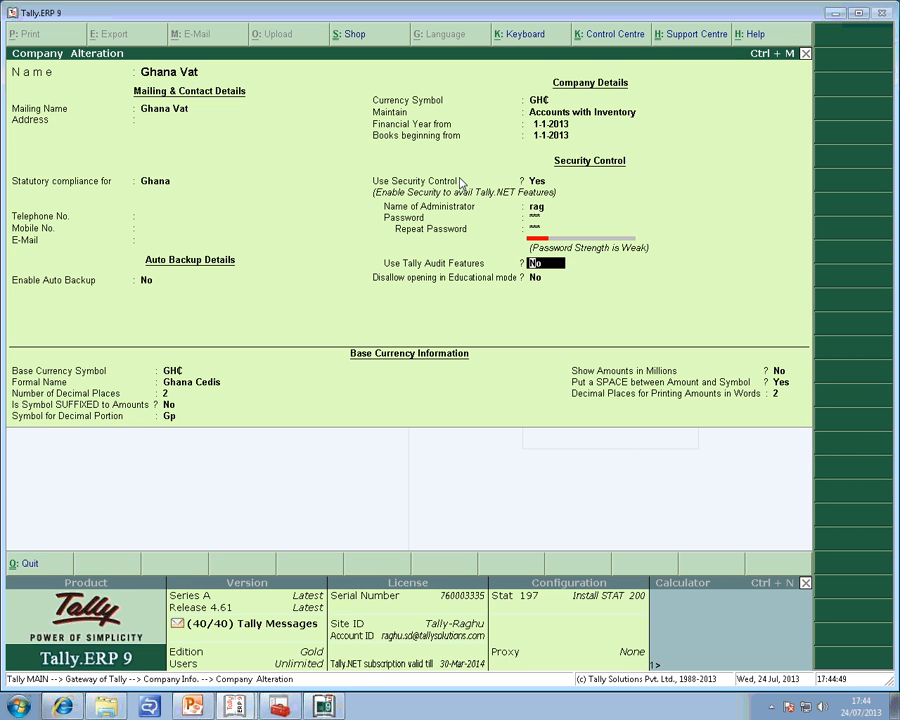
Log in to Ghana Vat with the administrator's user name and password.
{"action": "key", "text": "Return"}
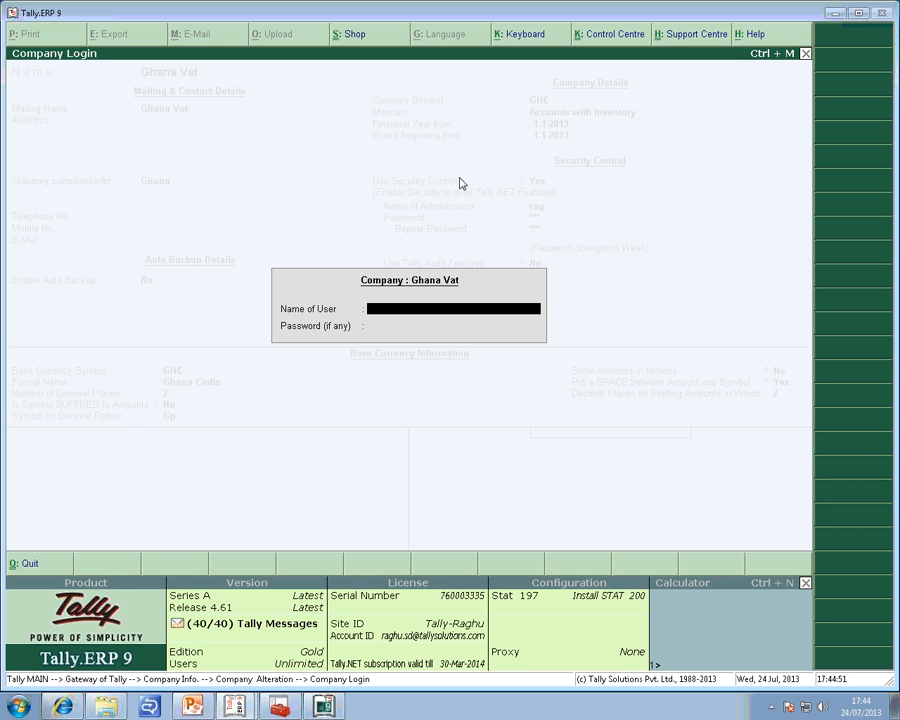
{"action": "key", "text": "Return"}
{"action": "key", "text": "Return"}
{"action": "key", "text": "Escape"}
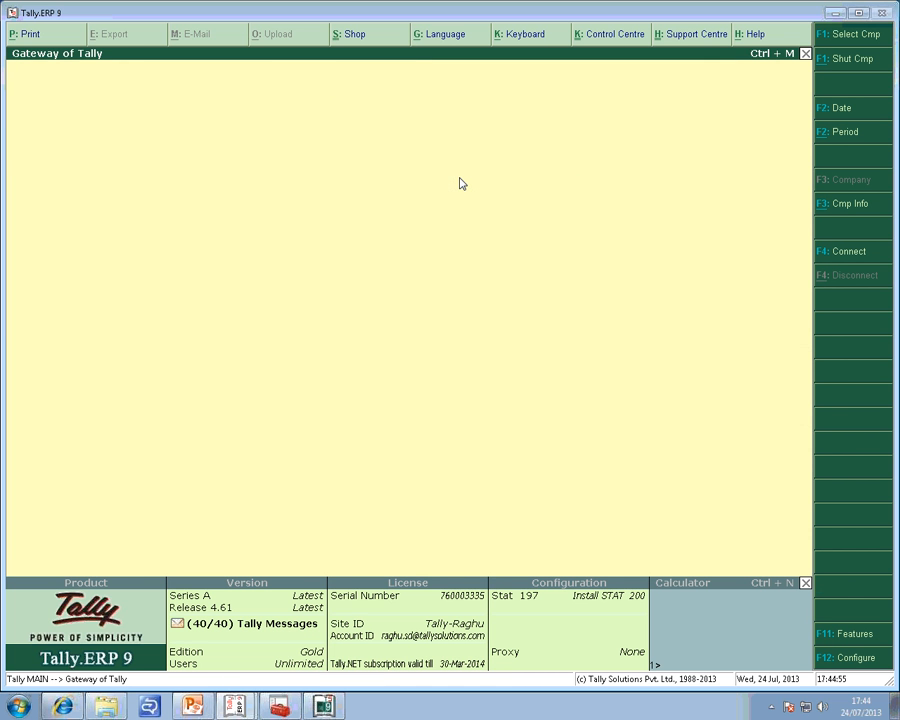
Switch to Tally.Server 9, examine each user's loaded companies and report counts, and change to the company-wise view.
{"action": "key", "text": "Escape"}
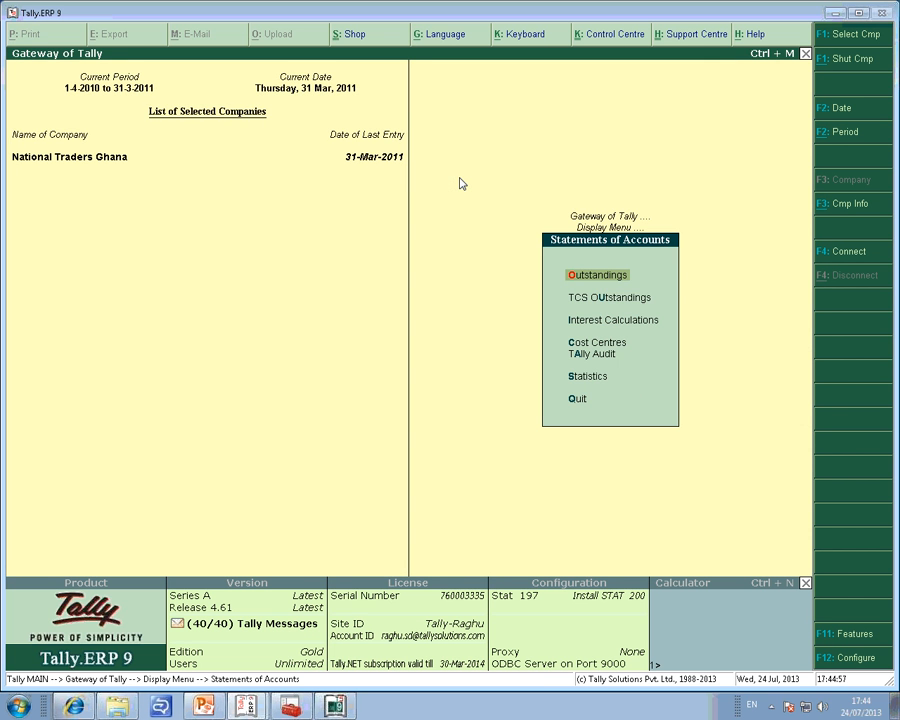
{"action": "left_click", "coordinate": [337, 708]}
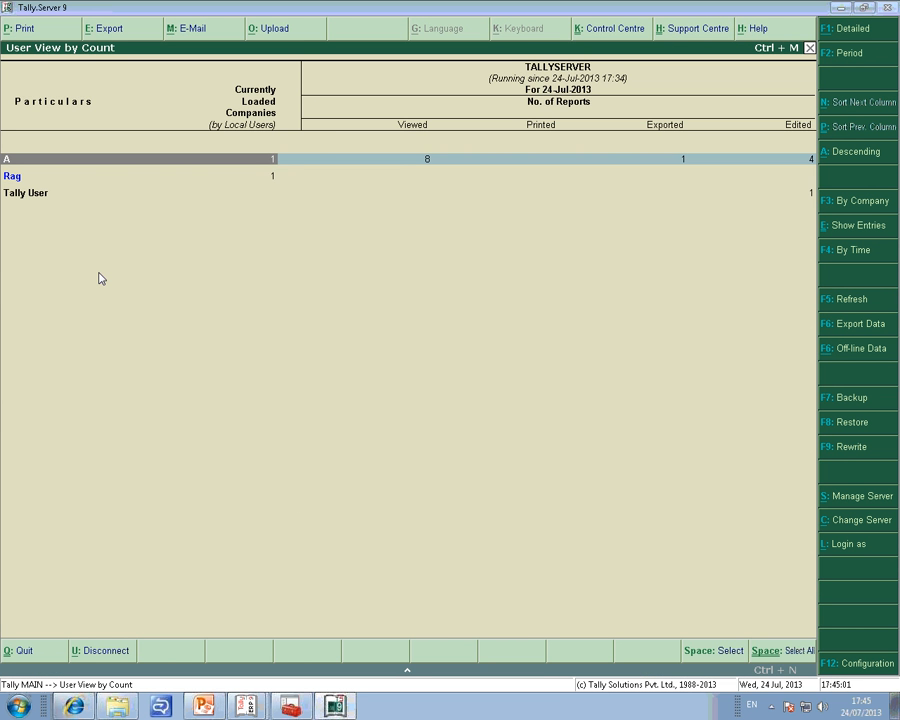
{"action": "key", "text": "Down"}
{"action": "key", "text": "Down"}
{"action": "key", "text": "Up"}
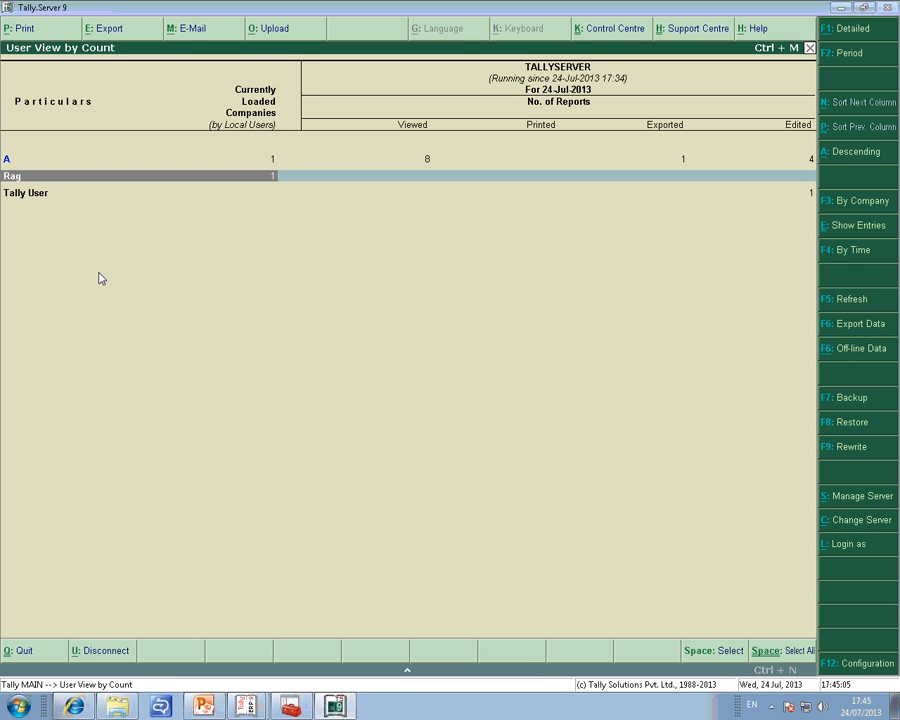
{"action": "key", "text": "Down"}
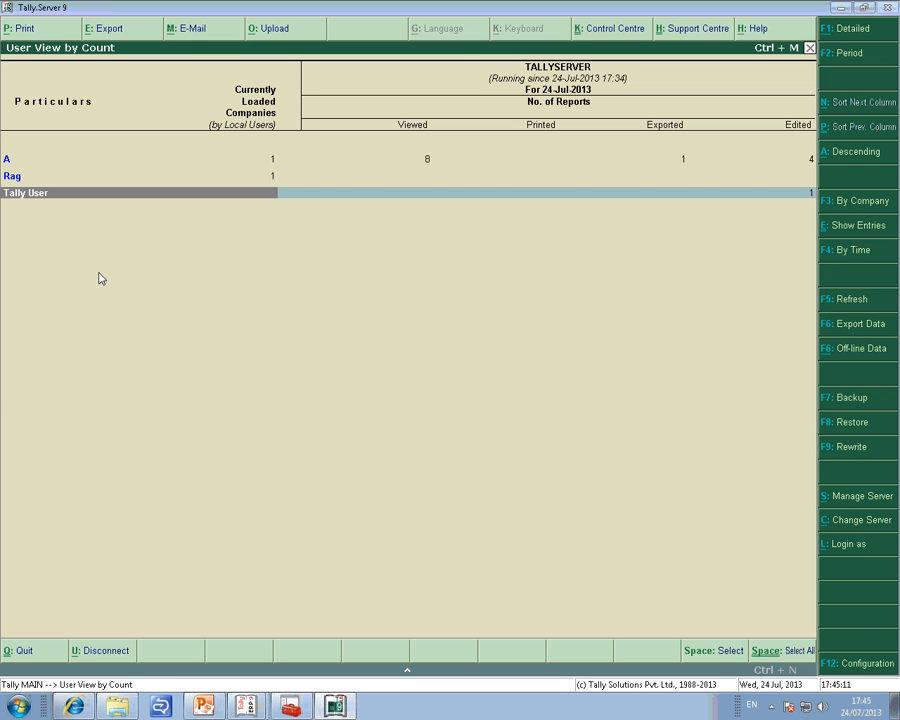
{"action": "key", "text": "Up"}
{"action": "key", "text": "Down"}
{"action": "key", "text": "Up"}
{"action": "key", "text": "Up"}
{"action": "key", "text": "Down"}
{"action": "key", "text": "Up"}
{"action": "key", "text": "Down"}
{"action": "key", "text": "Down"}
{"action": "key", "text": "Up"}
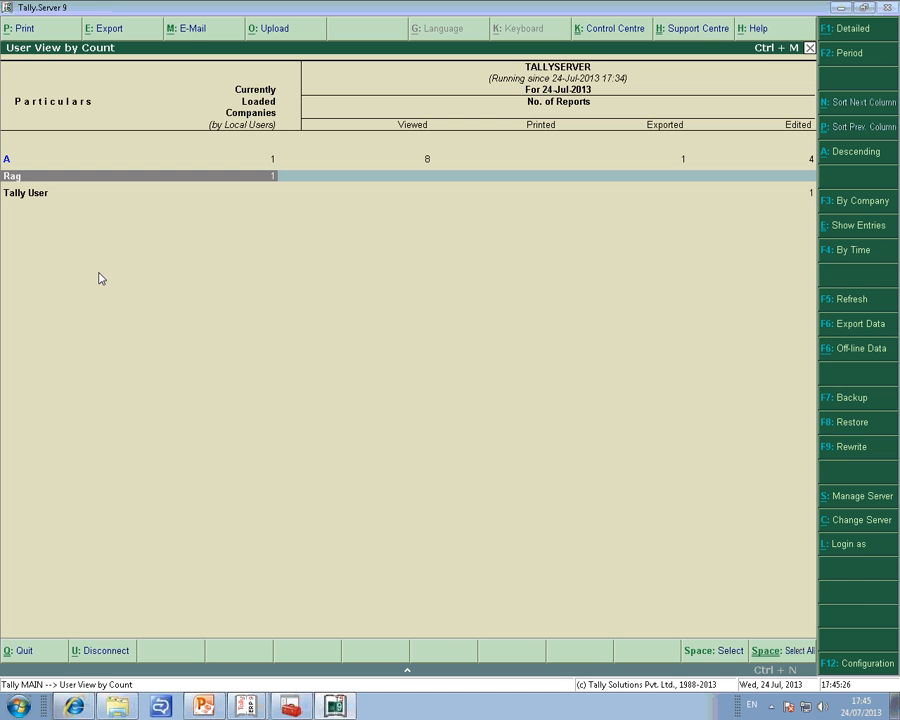
{"action": "key", "text": "Down"}
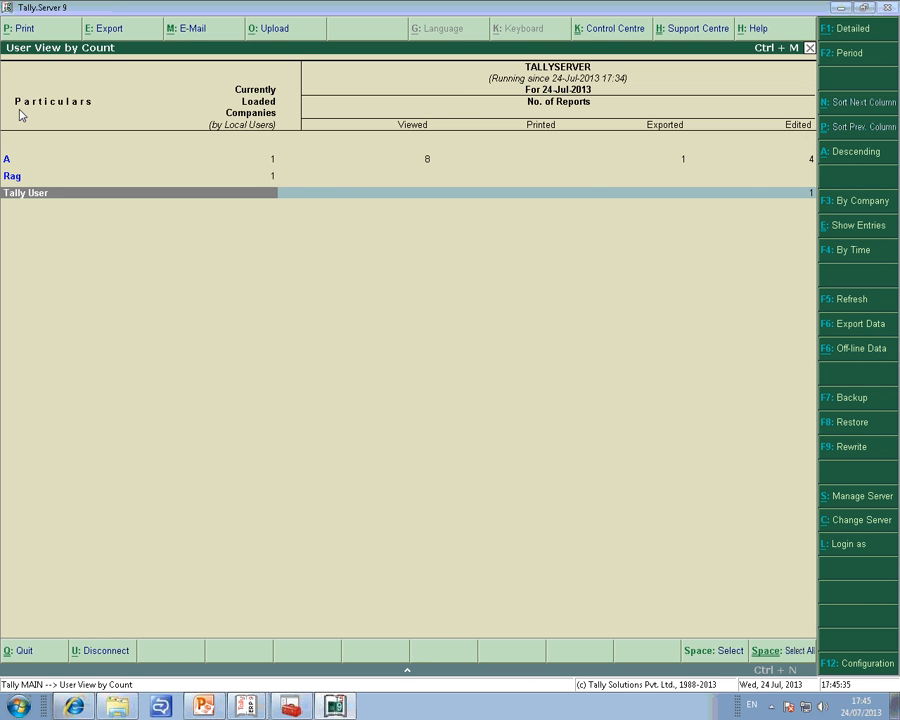
{"action": "left_click", "coordinate": [858, 201]}
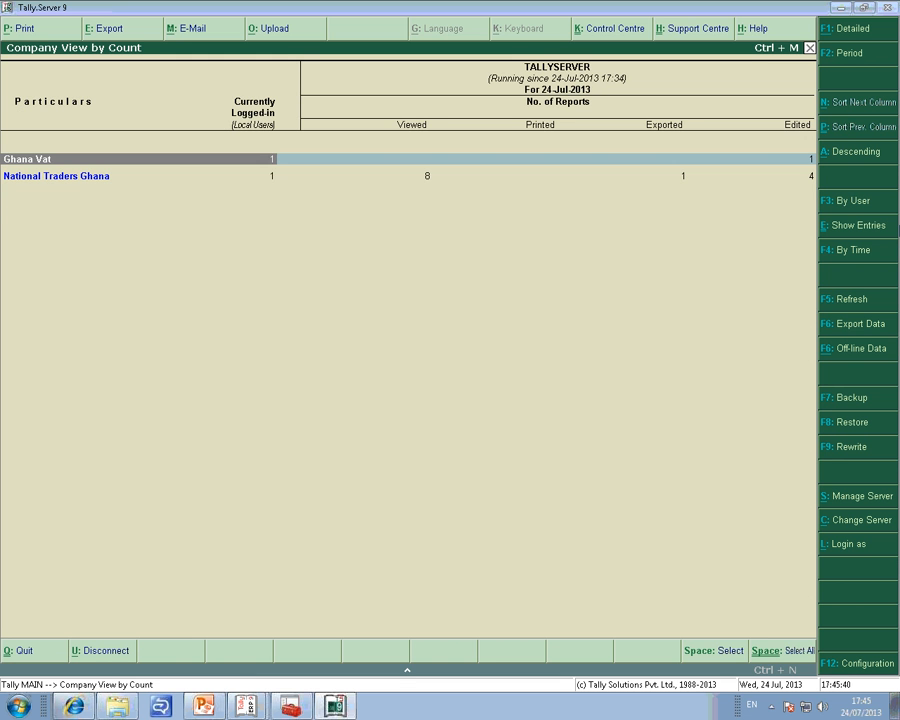
Examine the users and their report counts for Ghana Vat and for National Traders Ghana.
{"action": "key", "text": "Down"}
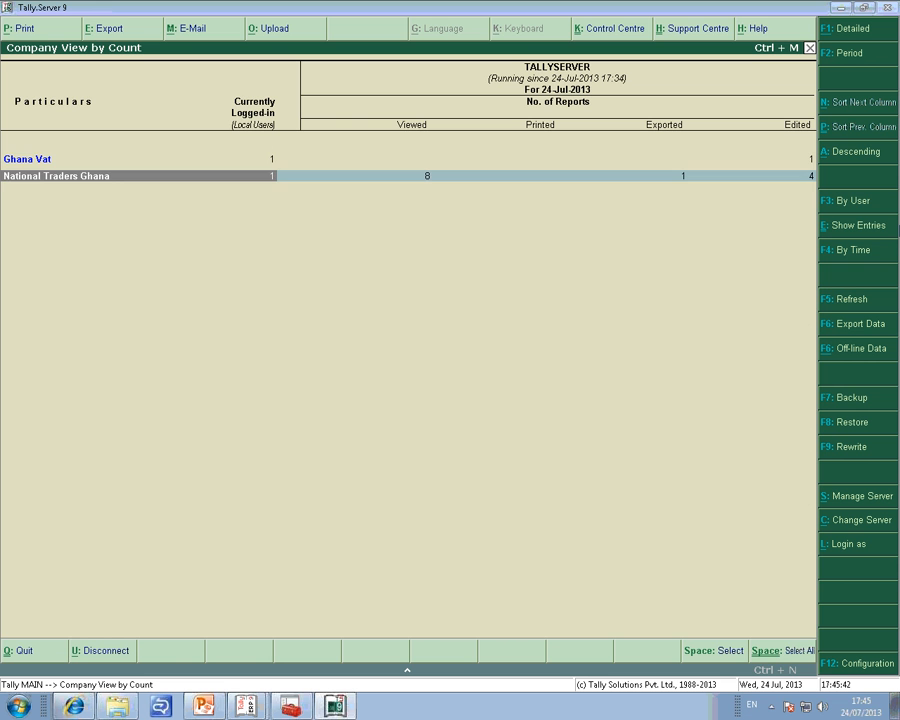
{"action": "key", "text": "Up"}
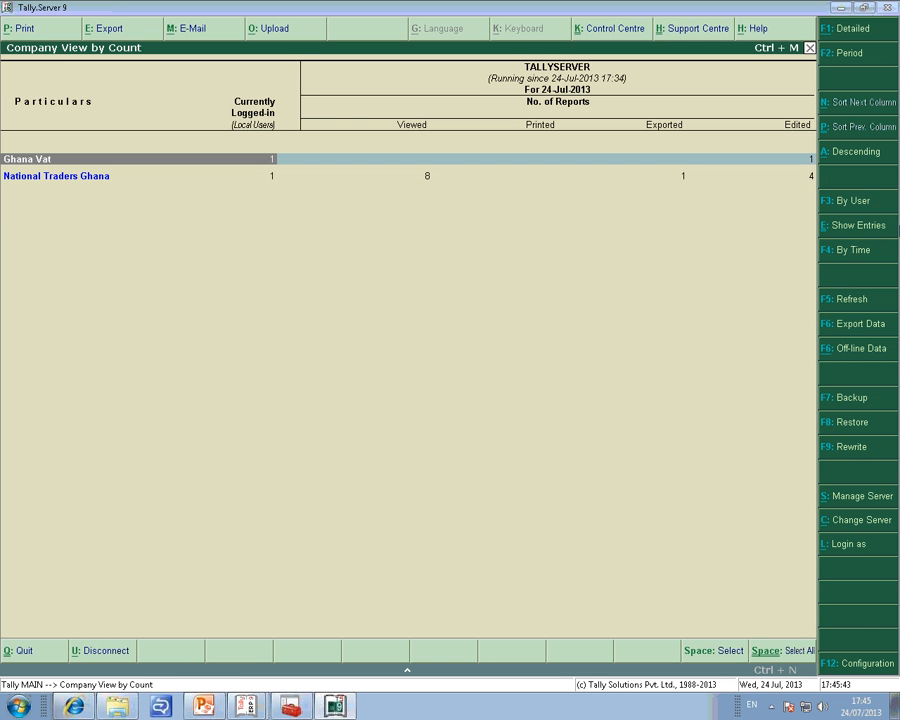
{"action": "key", "text": "Return"}
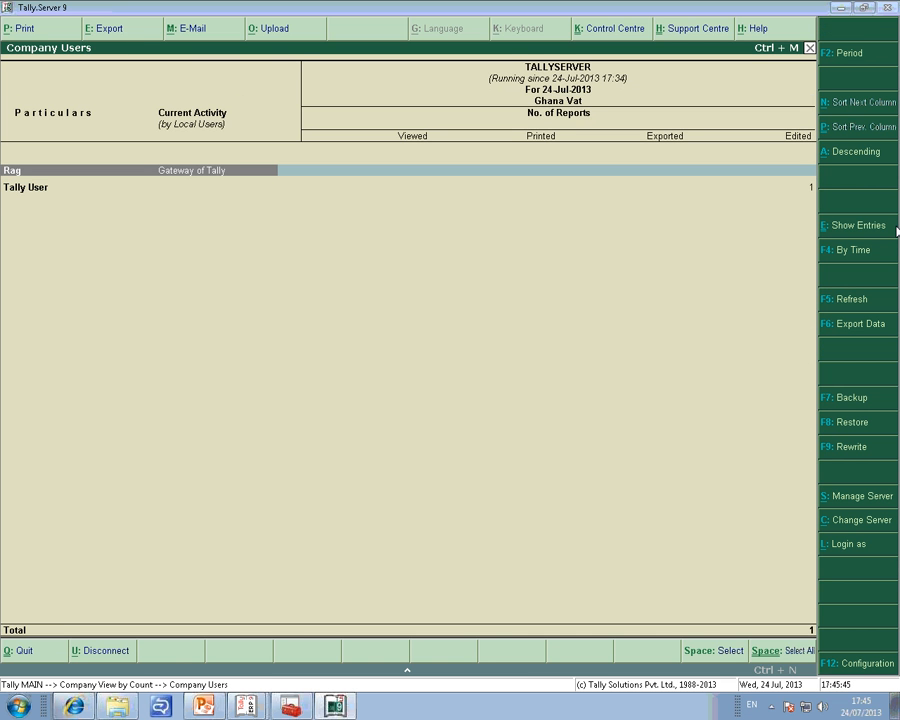
{"action": "key", "text": "Escape"}
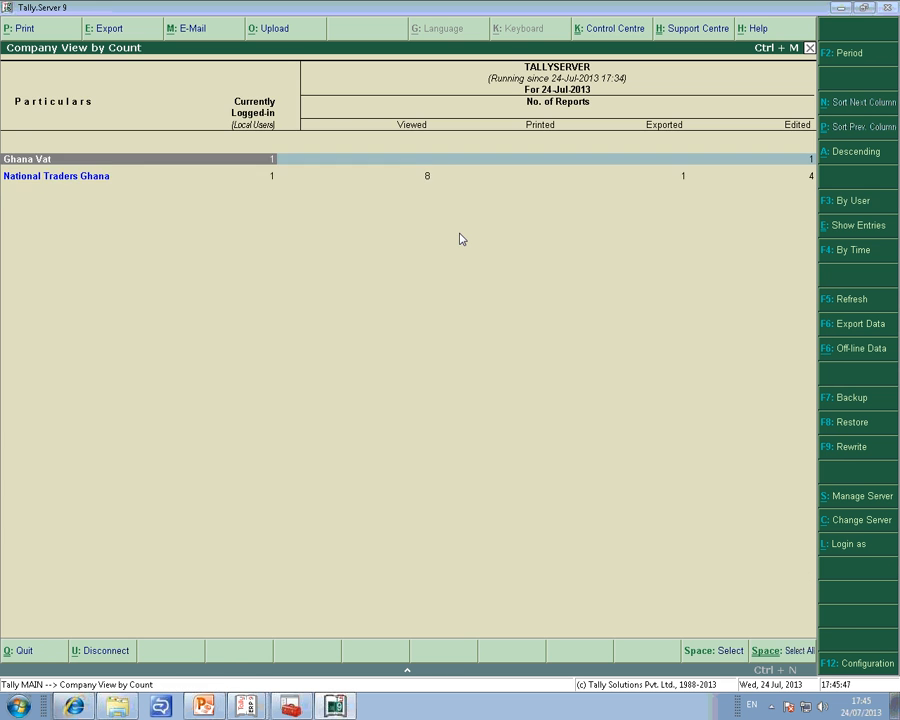
{"action": "key", "text": "Down"}
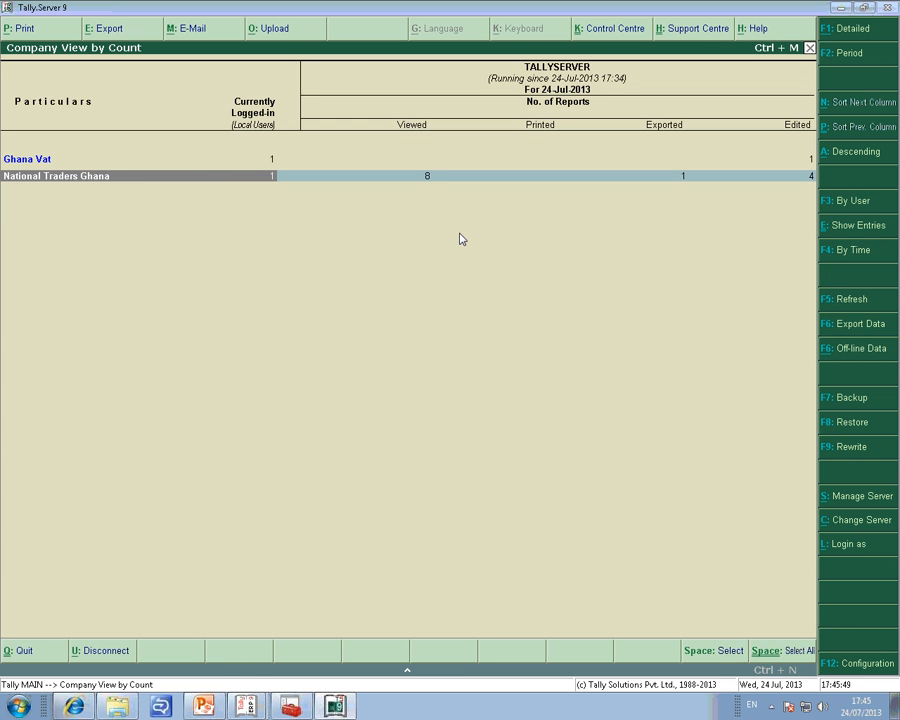
{"action": "key", "text": "Return"}
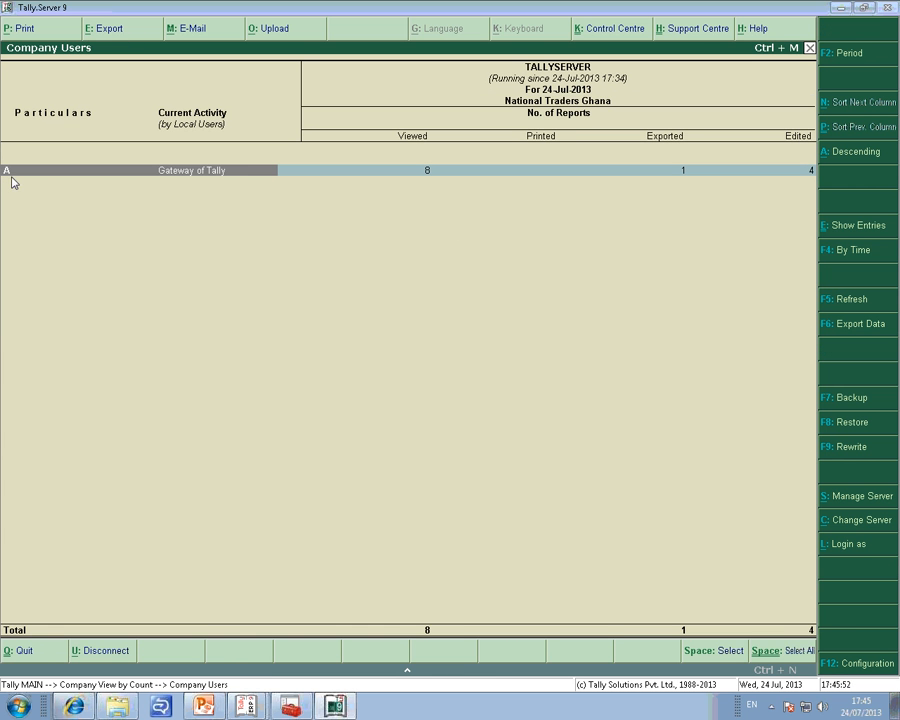
{"action": "key", "text": "Escape"}
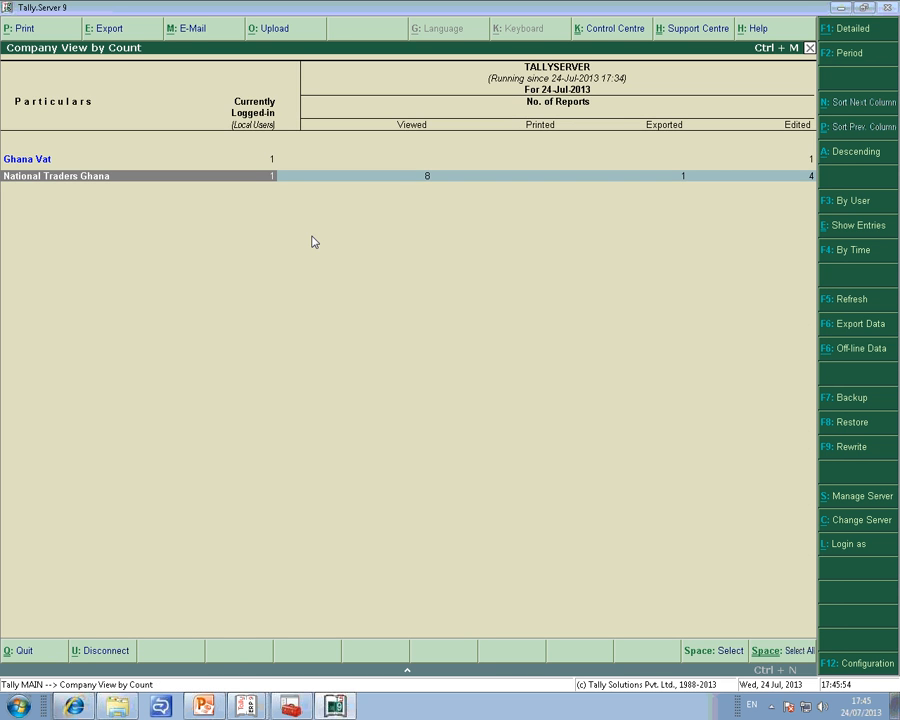
Return the National Traders Ghana session in Tally.ERP 9 to its main menu, minimize it and bring up the Ghana Vat session.
{"action": "key", "text": "alt+Tab"}
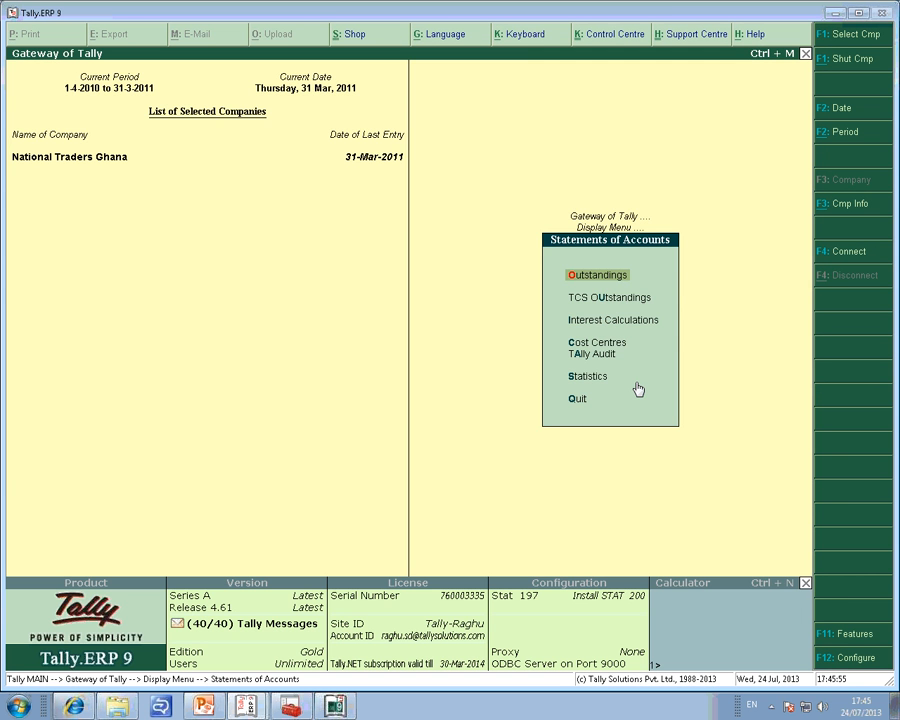
{"action": "key", "text": "Escape"}
{"action": "key", "text": "Escape"}
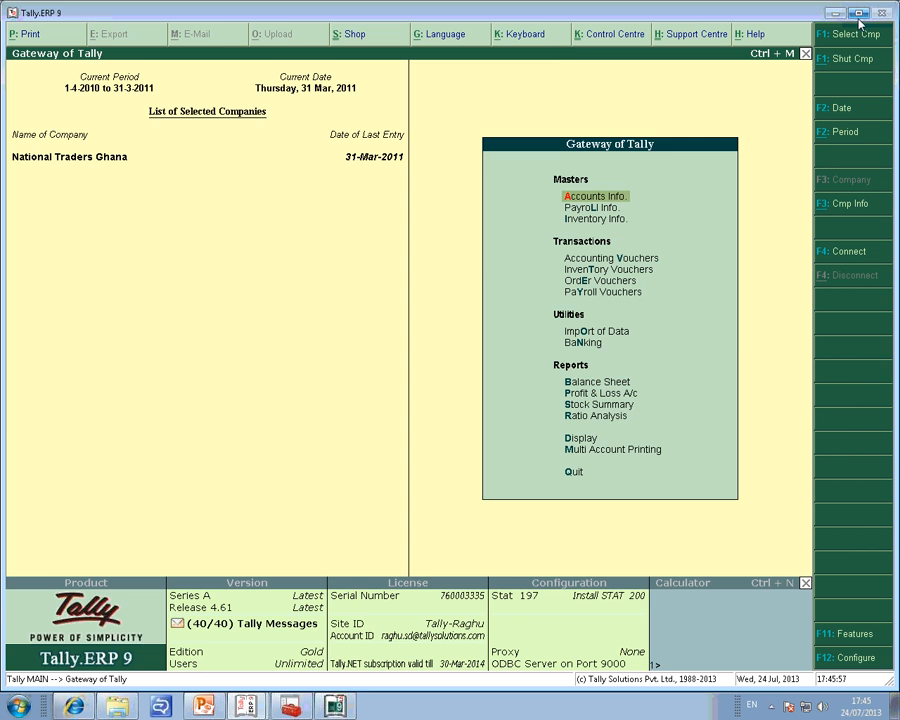
{"action": "left_click", "coordinate": [832, 13]}
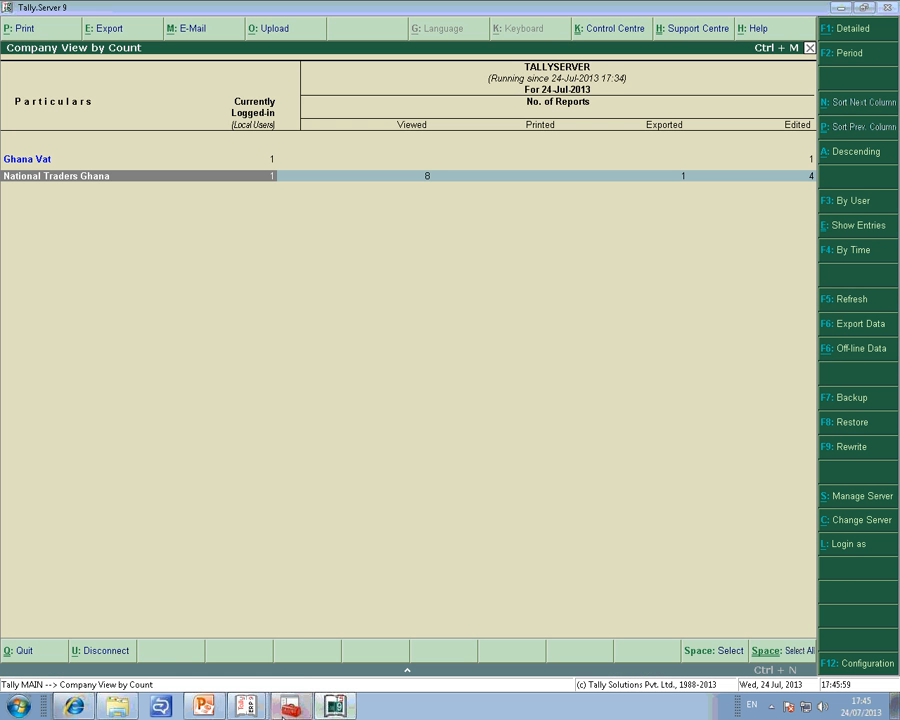
{"action": "mouse_move", "coordinate": [246, 706]}
{"action": "left_click", "coordinate": [250, 670]}
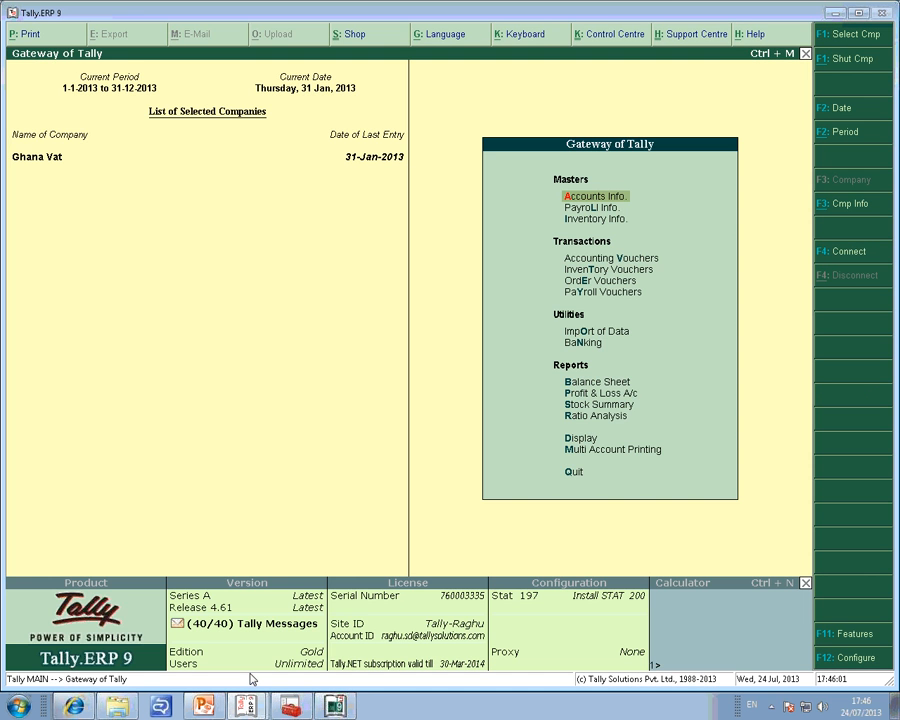
View the Balance Sheet of Ghana Vat and return to the main menu.
{"action": "key", "text": "Escape"}
{"action": "key", "text": "Return"}
{"action": "key", "text": "b"}
{"action": "key", "text": "Escape"}
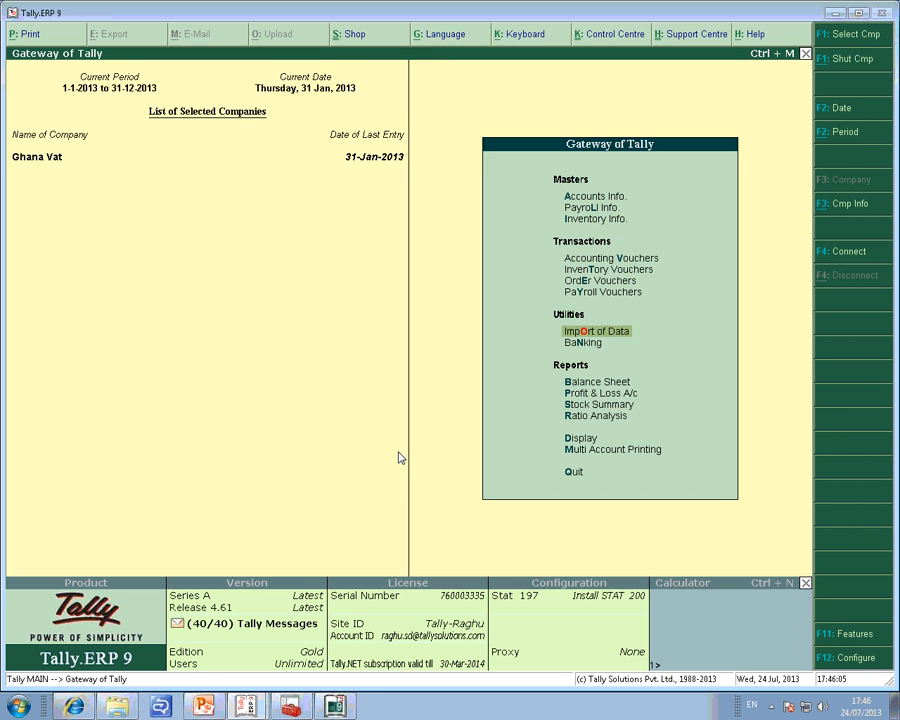
View the Cheque Printing report of Ghana Vat for All Items and return to the Banking options.
{"action": "key", "text": "n"}
{"action": "key", "text": "c"}
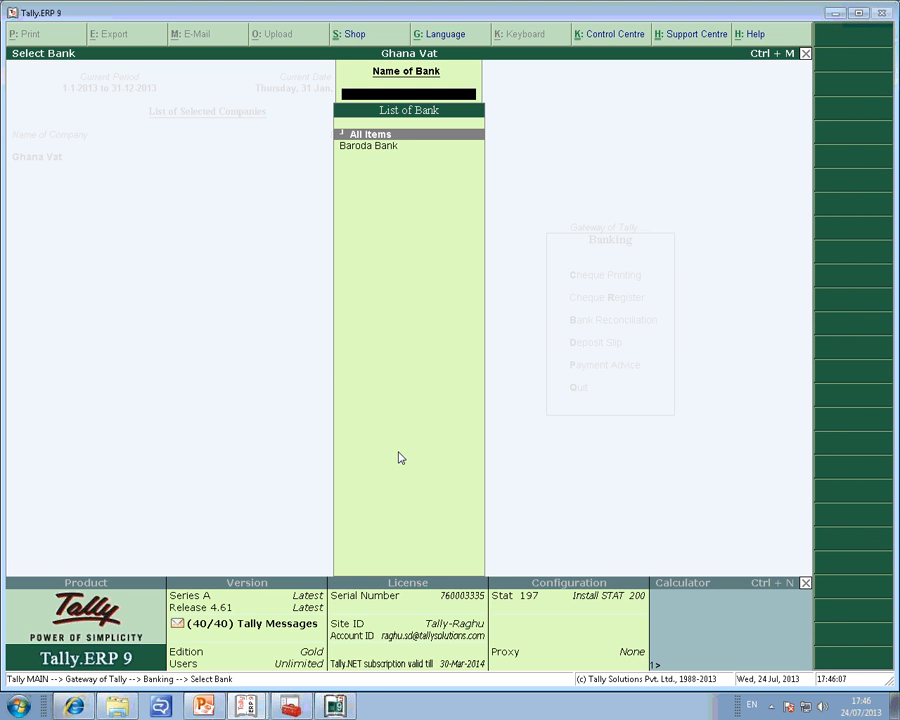
{"action": "key", "text": "Return"}
{"action": "key", "text": "Escape"}
Open the Bank Reconciliation of Baroda Bank in Ghana Vat, quit it without changes and return to the main menu.
{"action": "key", "text": "Escape"}
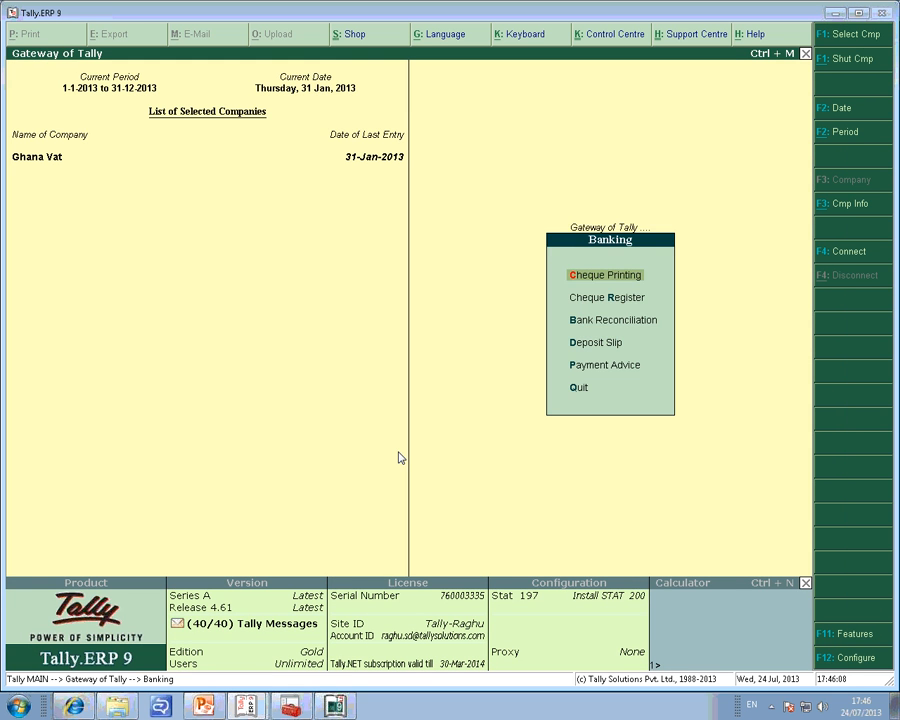
{"action": "key", "text": "Escape"}
{"action": "key", "text": "Return"}
{"action": "key", "text": "Down"}
{"action": "key", "text": "Down"}
{"action": "key", "text": "Return"}
{"action": "key", "text": "Escape"}
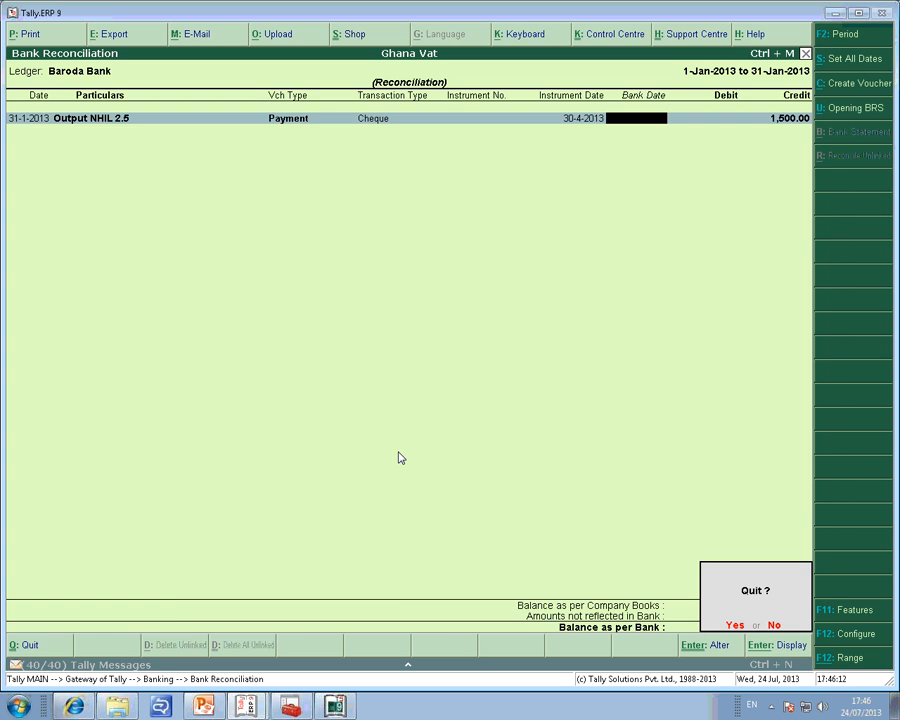
{"action": "key", "text": "Return"}
{"action": "key", "text": "Escape"}
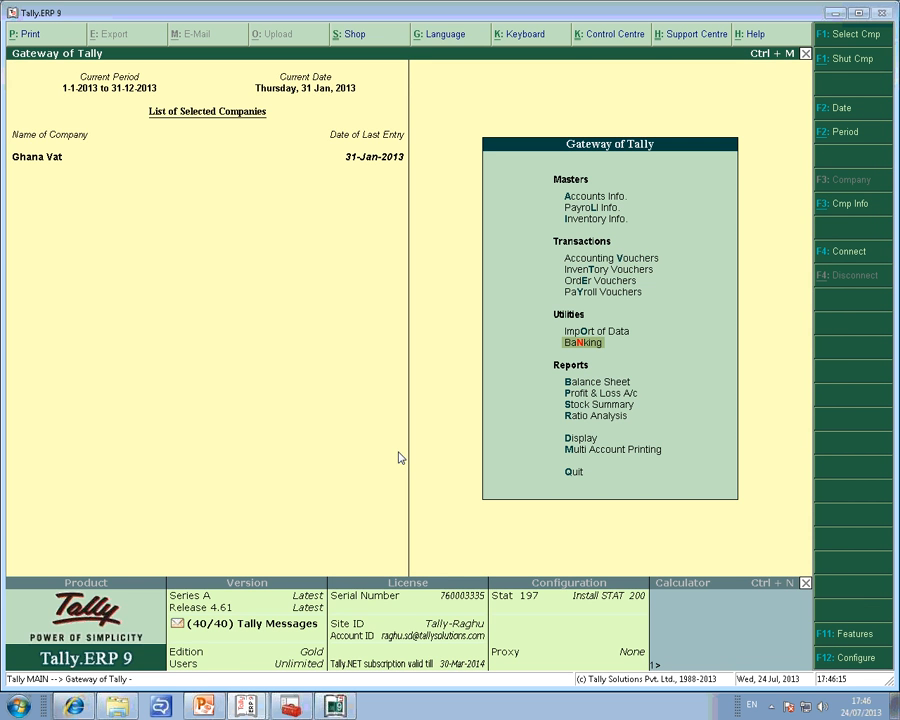
Switch to Tally.Server 9 and examine which reports the Ghana Vat administrator viewed and edited, with the time spent.
{"action": "key", "text": "alt+Tab"}
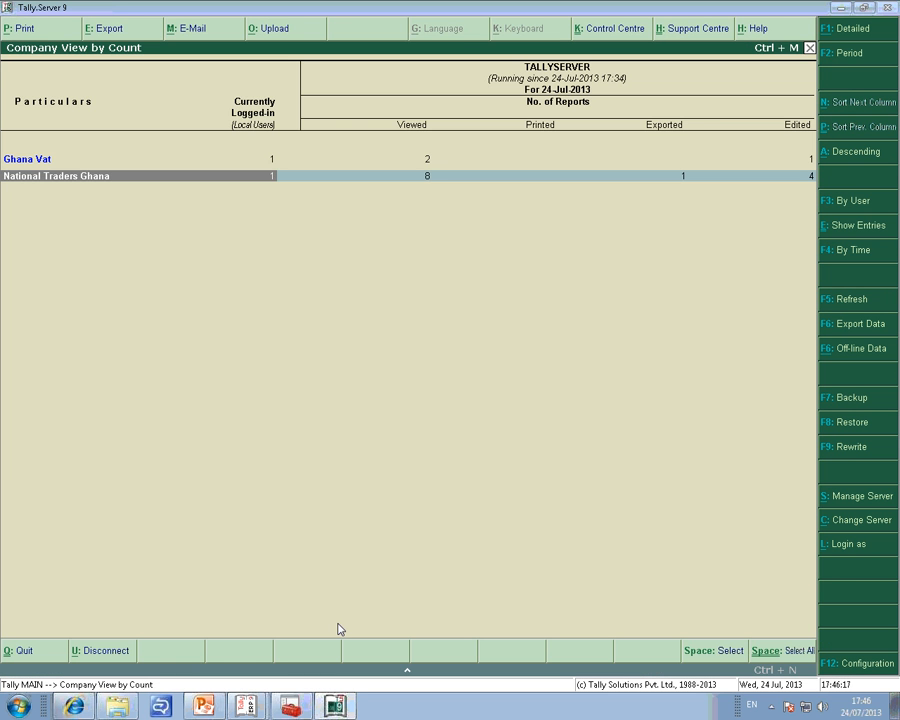
{"action": "key", "text": "Up"}
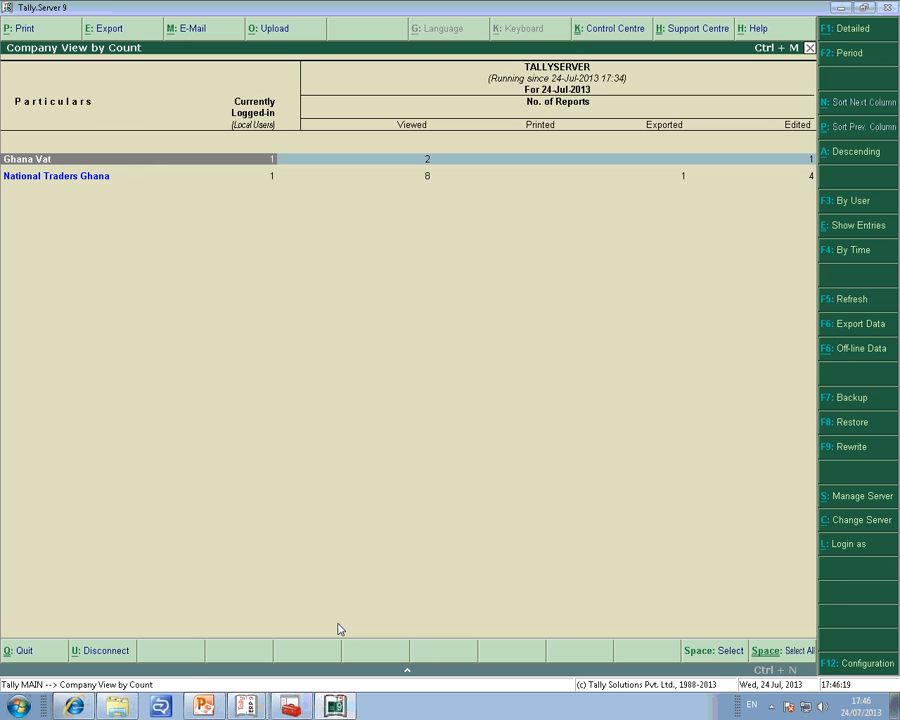
{"action": "key", "text": "Return"}
{"action": "key", "text": "Return"}
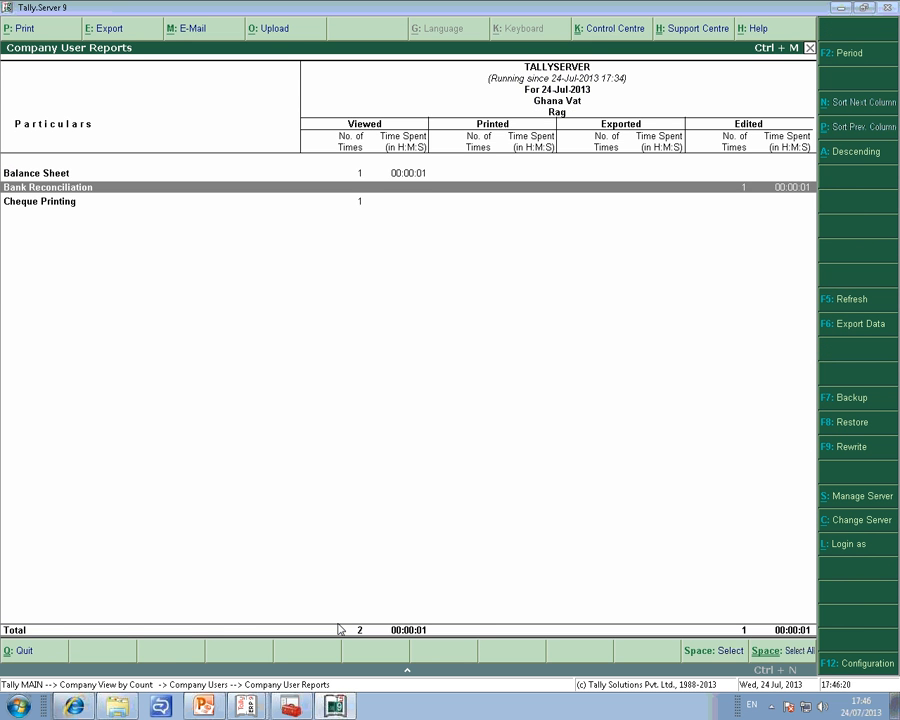
{"action": "key", "text": "Down"}
{"action": "key", "text": "Up"}
{"action": "key", "text": "Up"}
{"action": "key", "text": "Escape"}
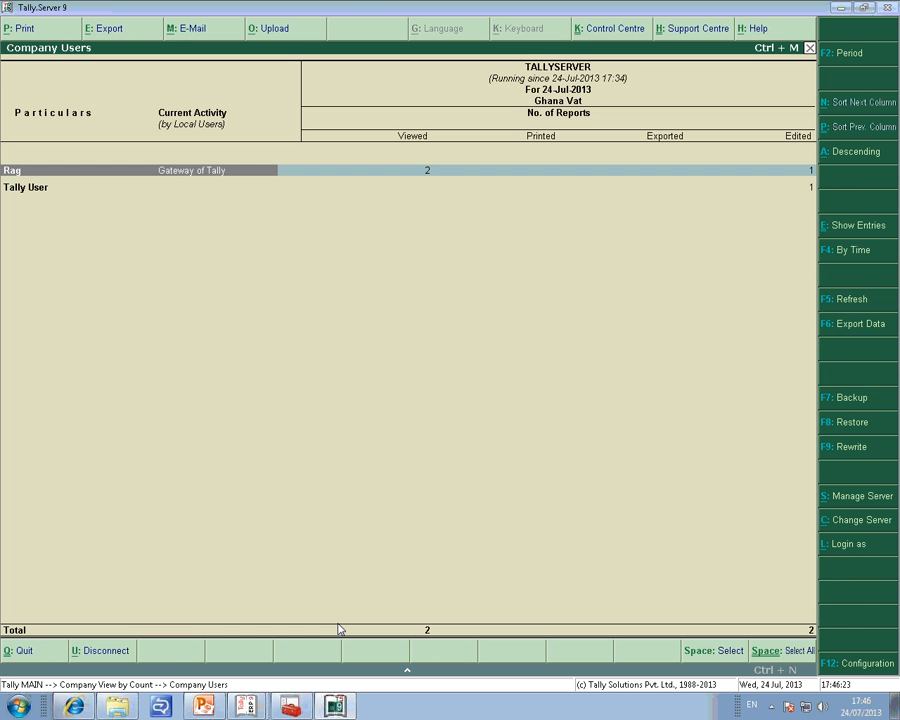
{"action": "key", "text": "Escape"}
{"action": "key", "text": "Down"}
{"action": "key", "text": "Up"}
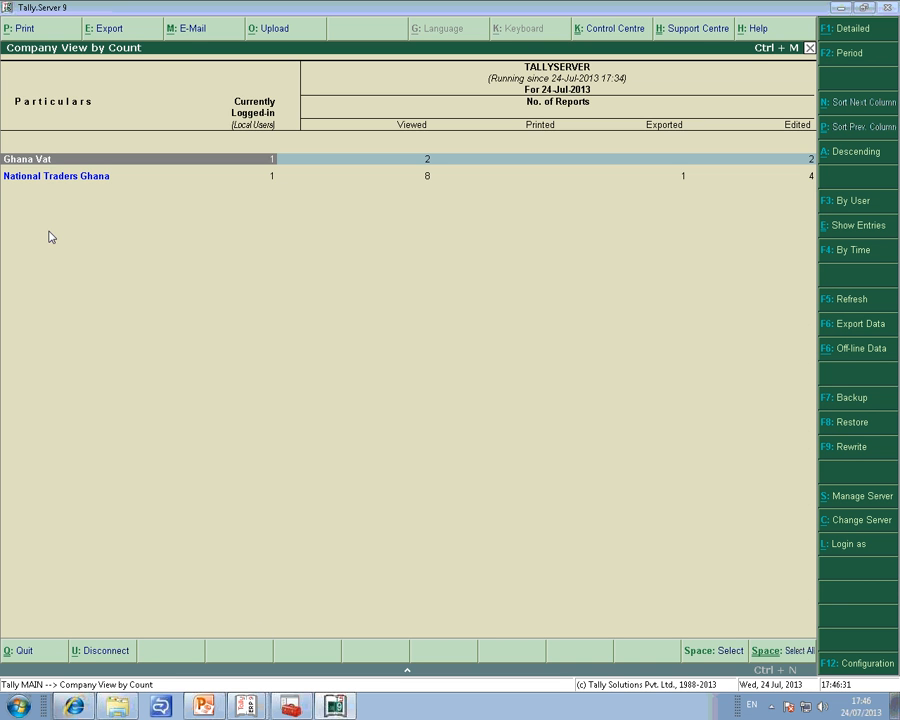
Change to the user-wise view and expand the Ghana Vat administrator's entry to see the current activity.
{"action": "left_click", "coordinate": [846, 201]}
{"action": "key", "text": "Down"}
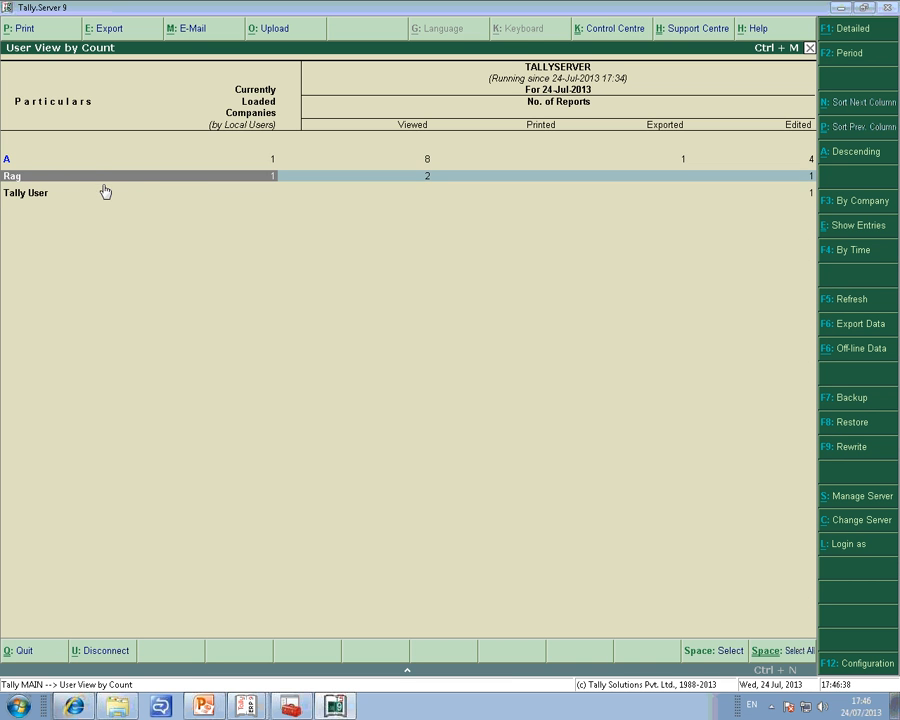
{"action": "key", "text": "shift+Return"}
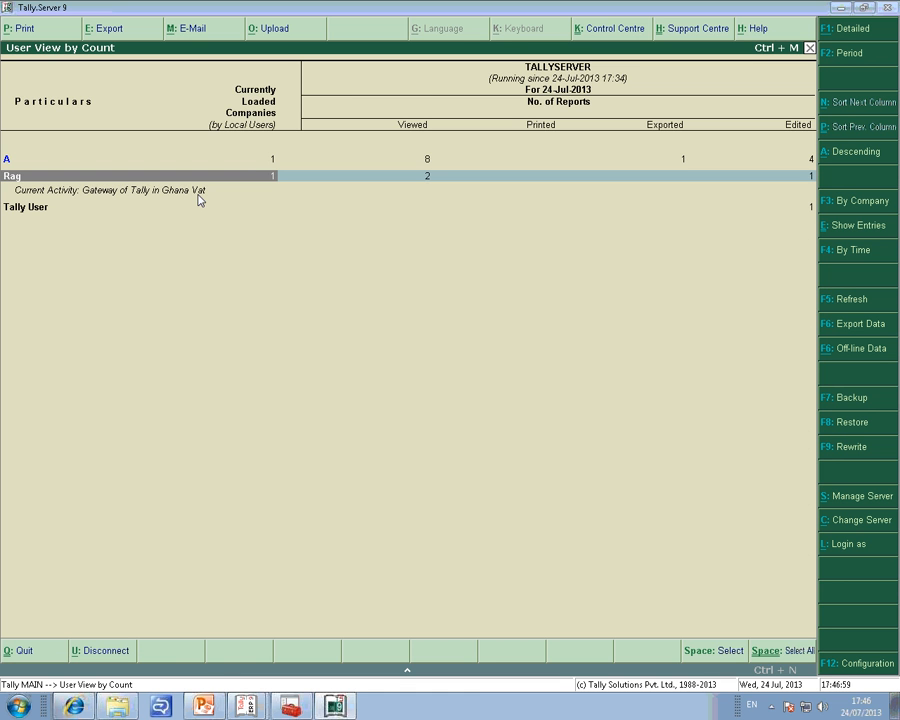
{"action": "key", "text": "Escape"}
{"action": "key", "text": "Escape"}
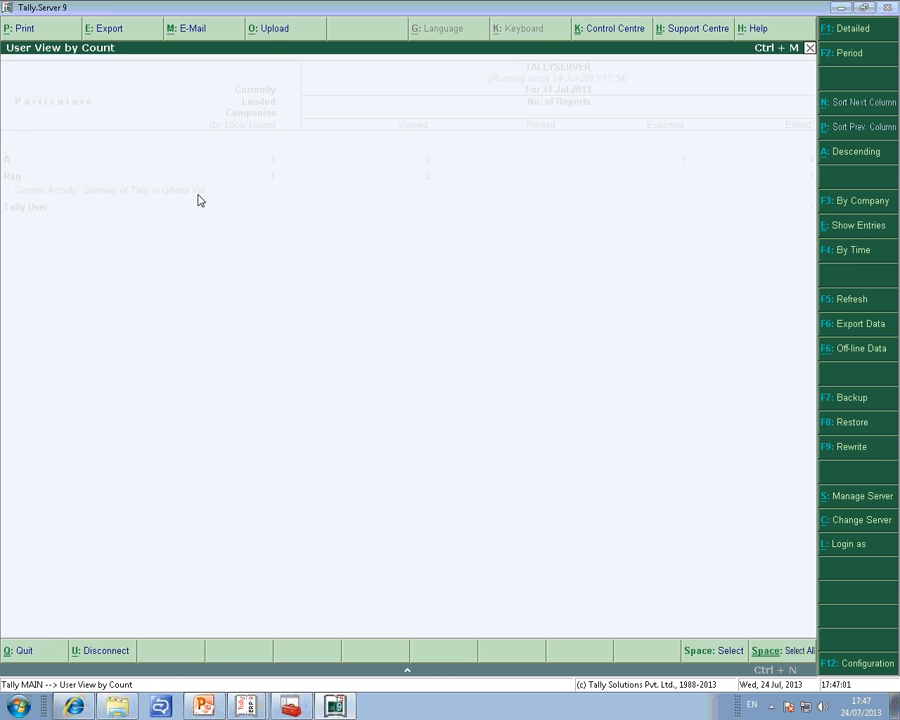
Change to the company-wise view and set it to the detailed format.
{"action": "left_click", "coordinate": [844, 204]}
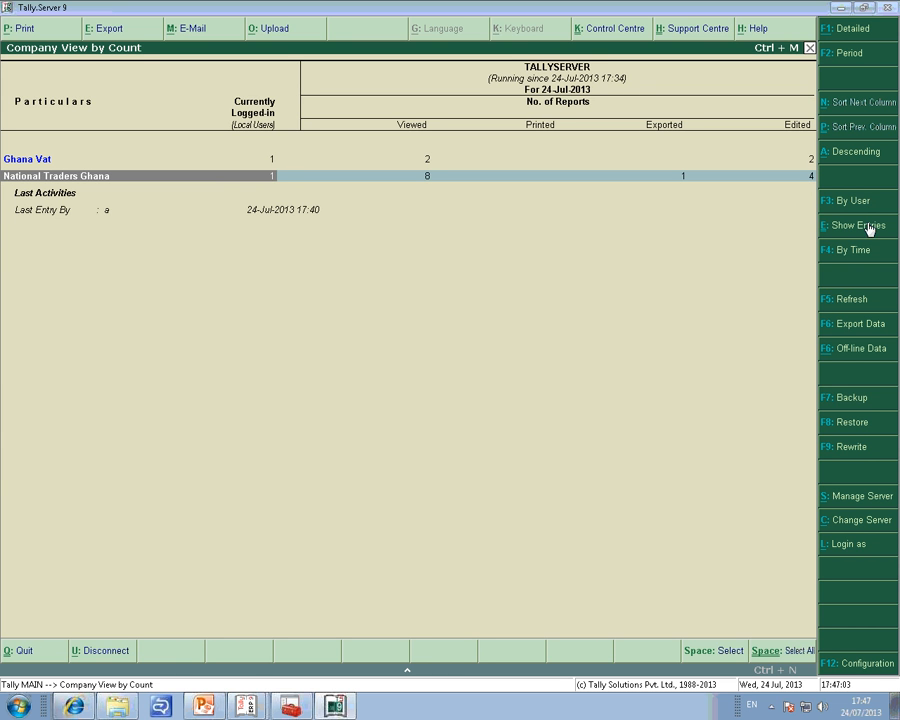
{"action": "key", "text": "F1"}
{"action": "key", "text": "shift+Return"}
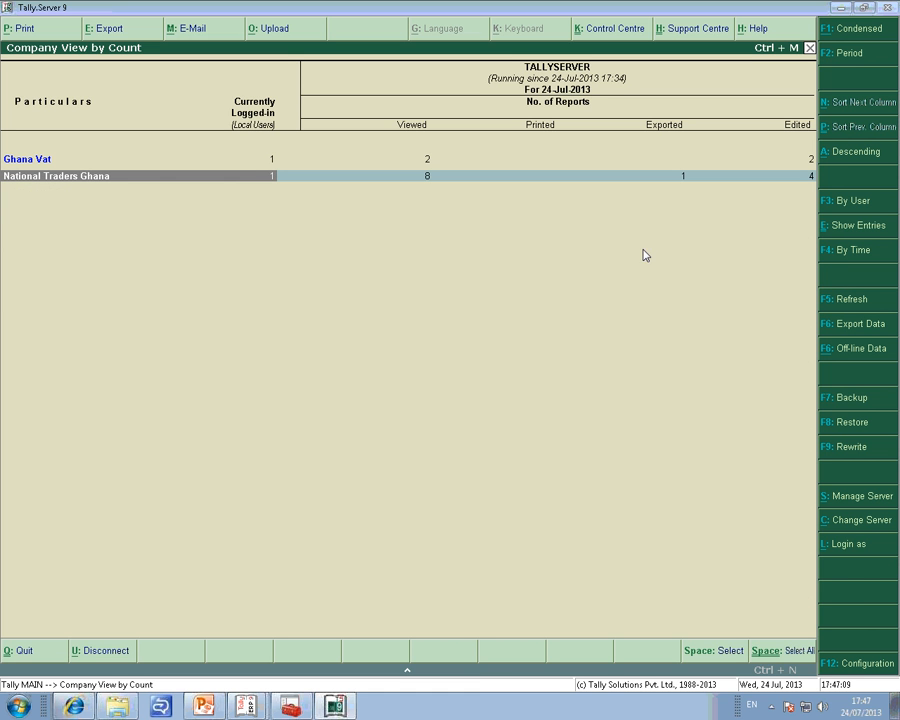
Examine the time spent on reports in each company and return to the view by count.
{"action": "left_click", "coordinate": [852, 252]}
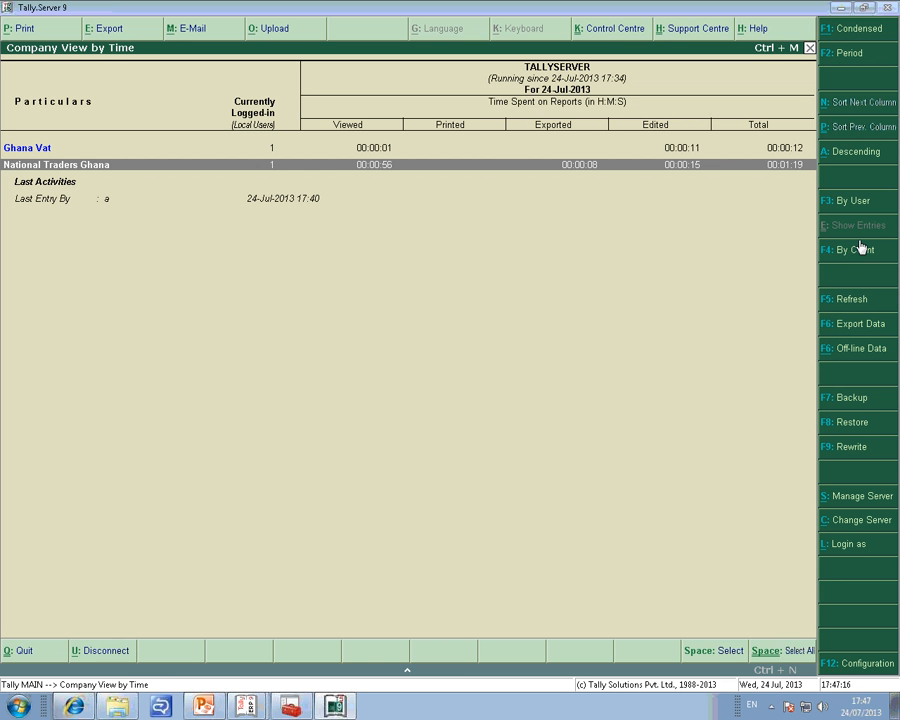
{"action": "key", "text": "Down"}
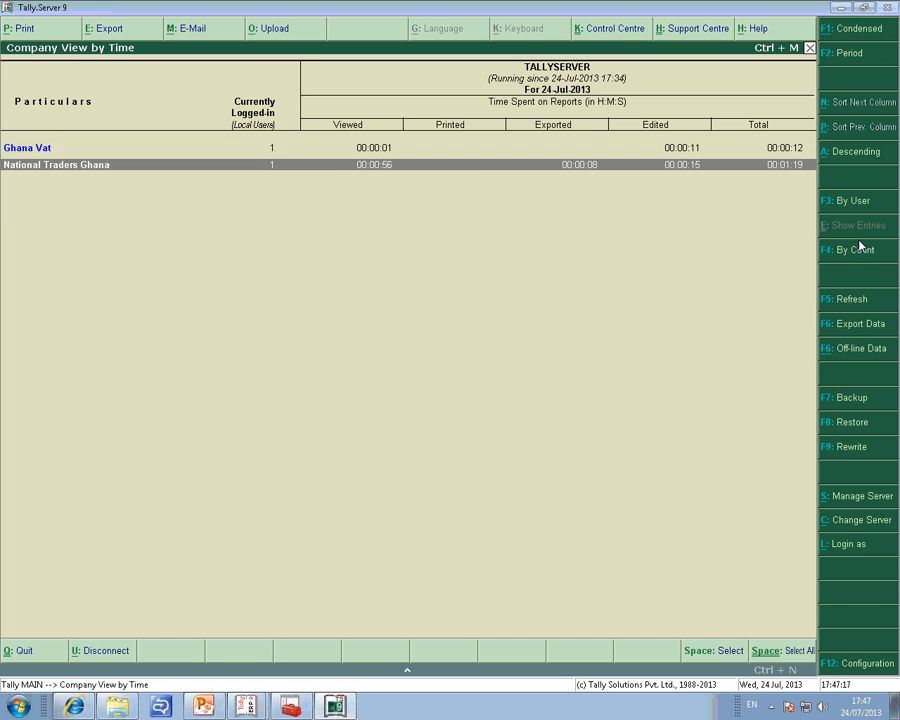
{"action": "key", "text": "Up"}
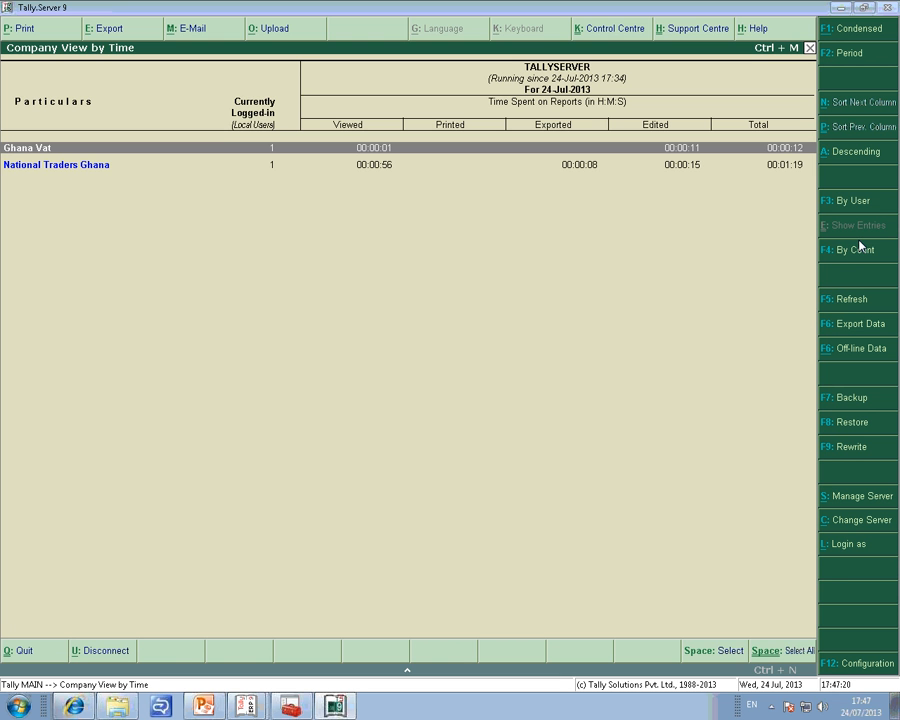
{"action": "left_click", "coordinate": [867, 254]}
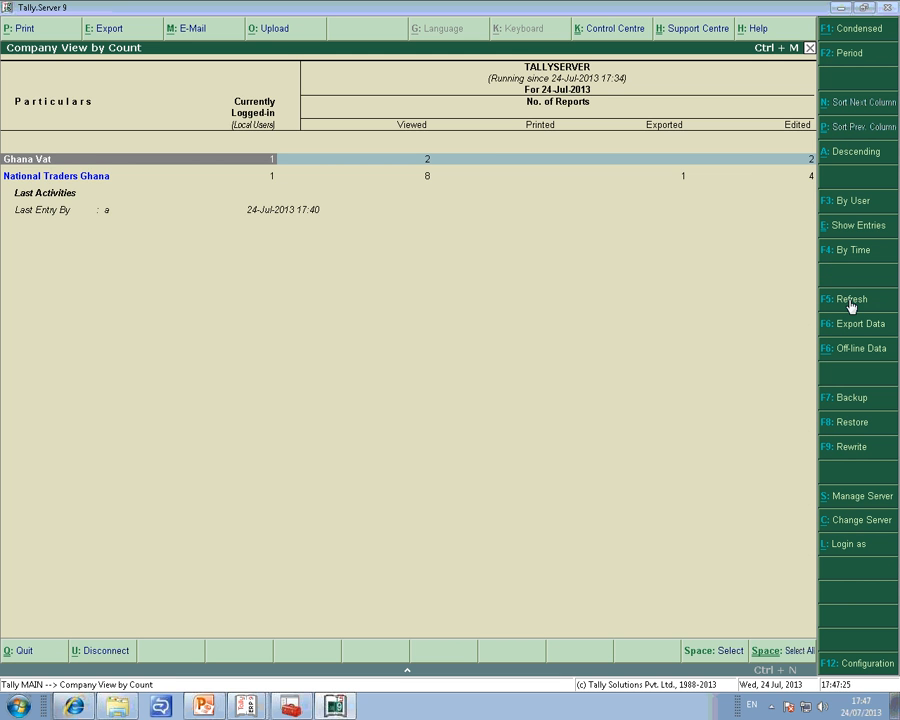
Review the report time formats and the auto refresh interval in the monitor's configuration, and leave it without changes.
{"action": "key", "text": "F12"}
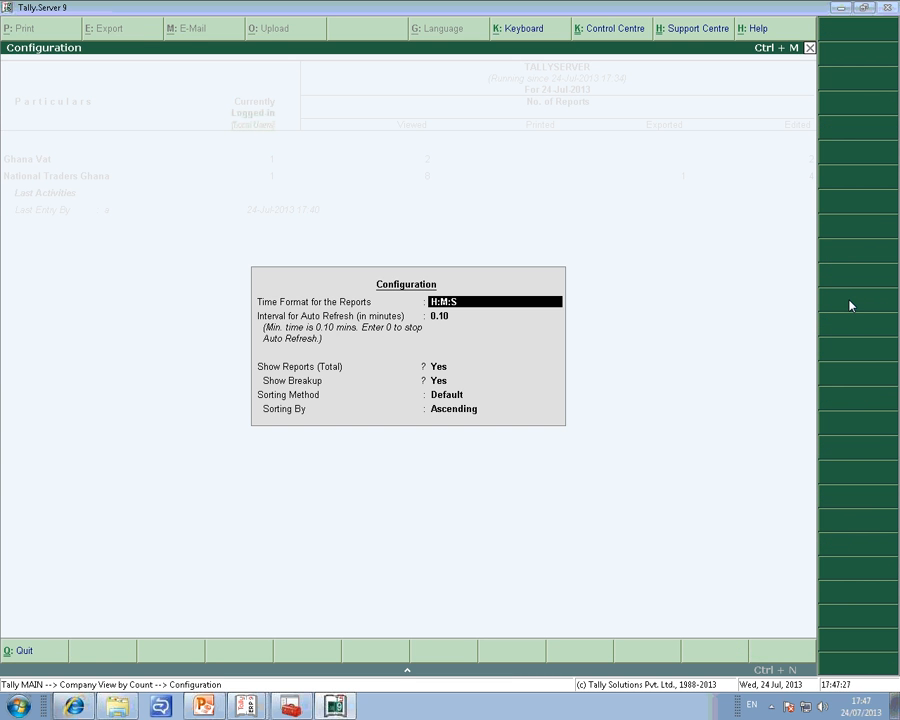
{"action": "key", "text": "Return"}
{"action": "key", "text": "BackSpace"}
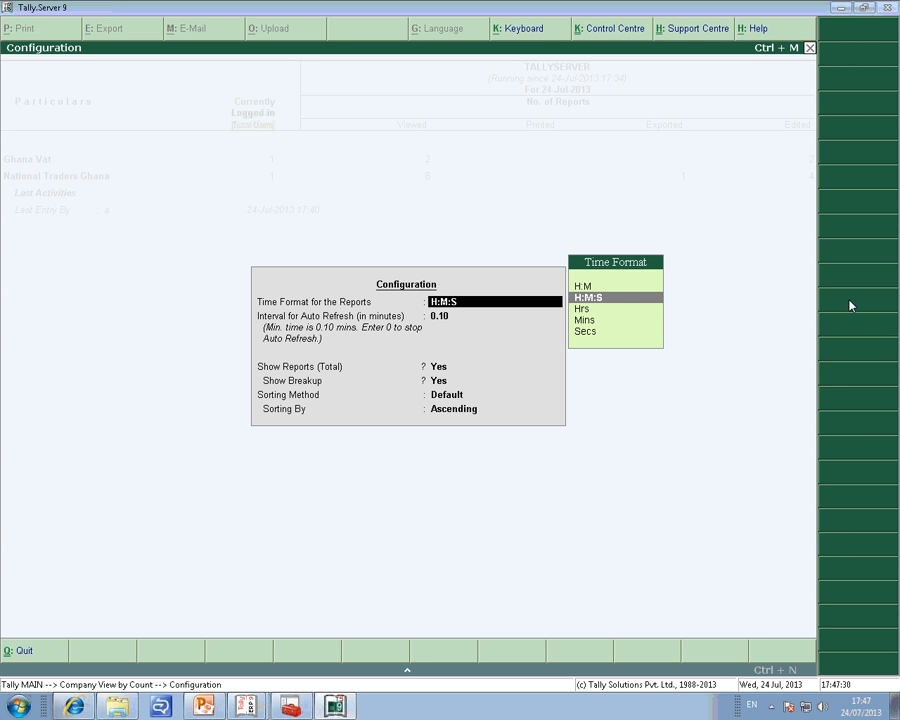
{"action": "key", "text": "Return"}
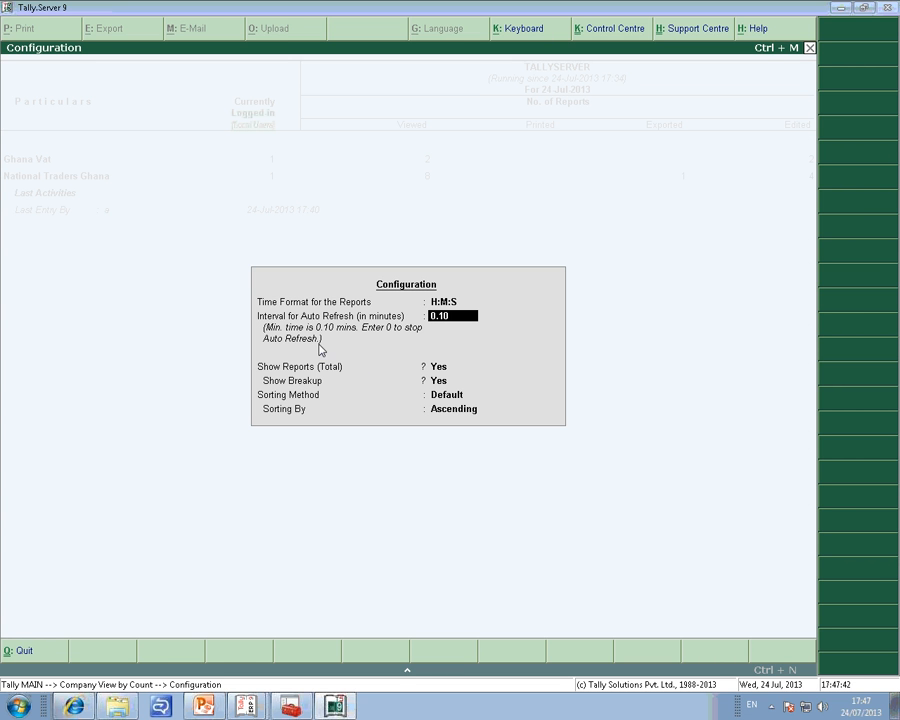
{"action": "key", "text": "BackSpace"}
{"action": "key", "text": "Escape"}
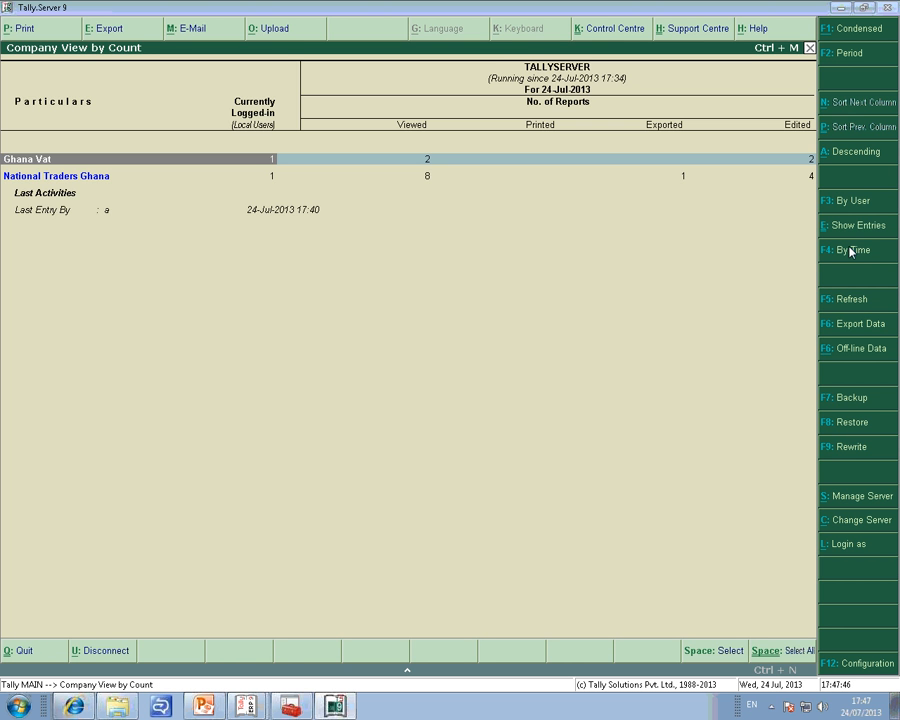
Export the server activity data to TALLYSERVER_24-Jul-2013_17_48_02.xlsx in C:\Tally.Server9, open the exported workbook and return to the monitor.
{"action": "left_click", "coordinate": [859, 330]}
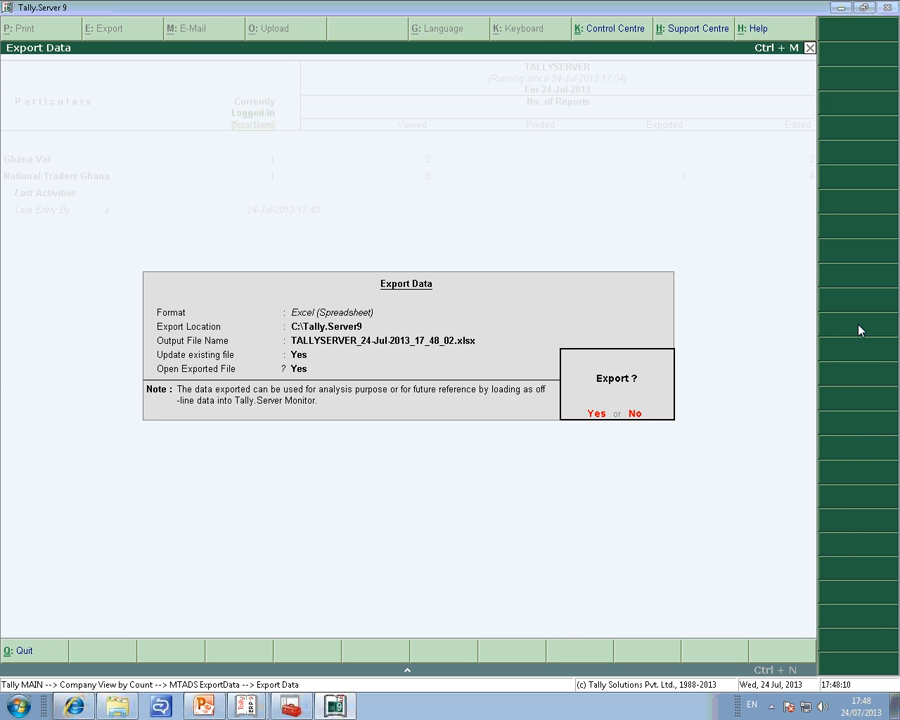
{"action": "key", "text": "Return"}
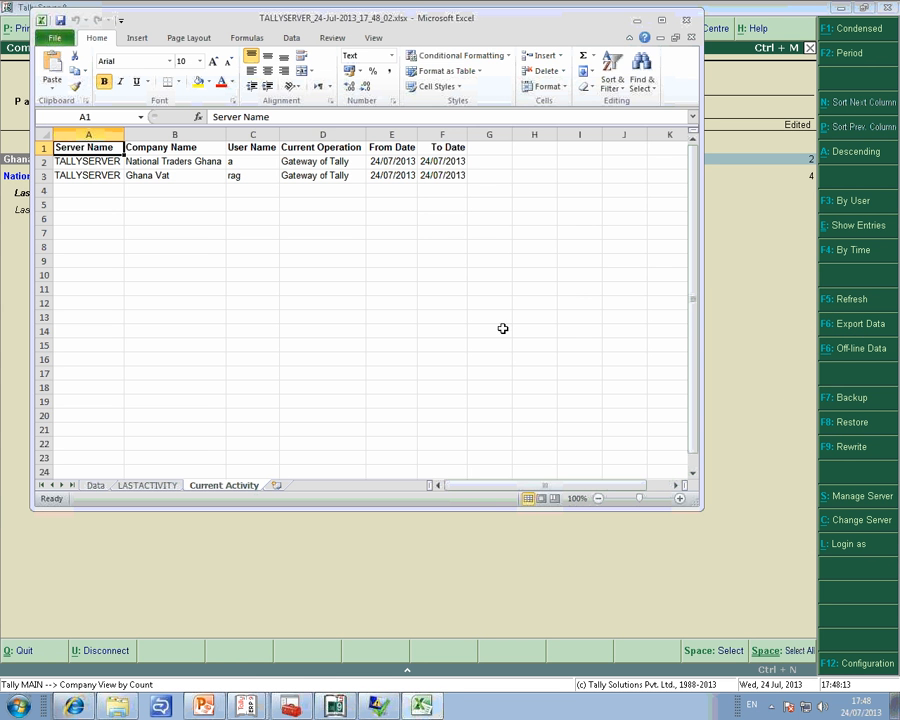
{"action": "double_click", "coordinate": [468, 19]}
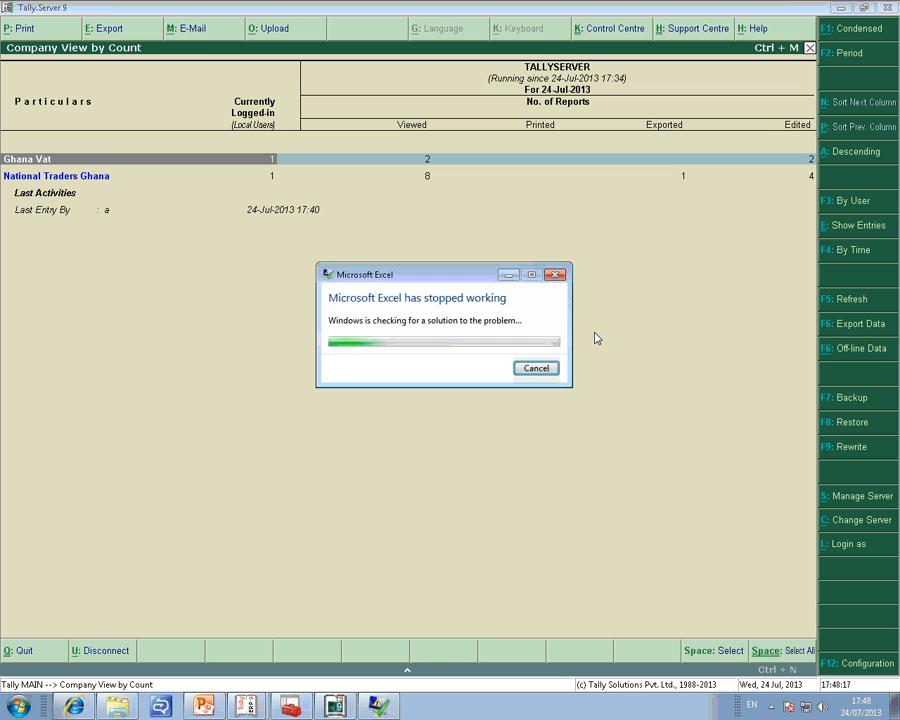
{"action": "left_click", "coordinate": [534, 368]}
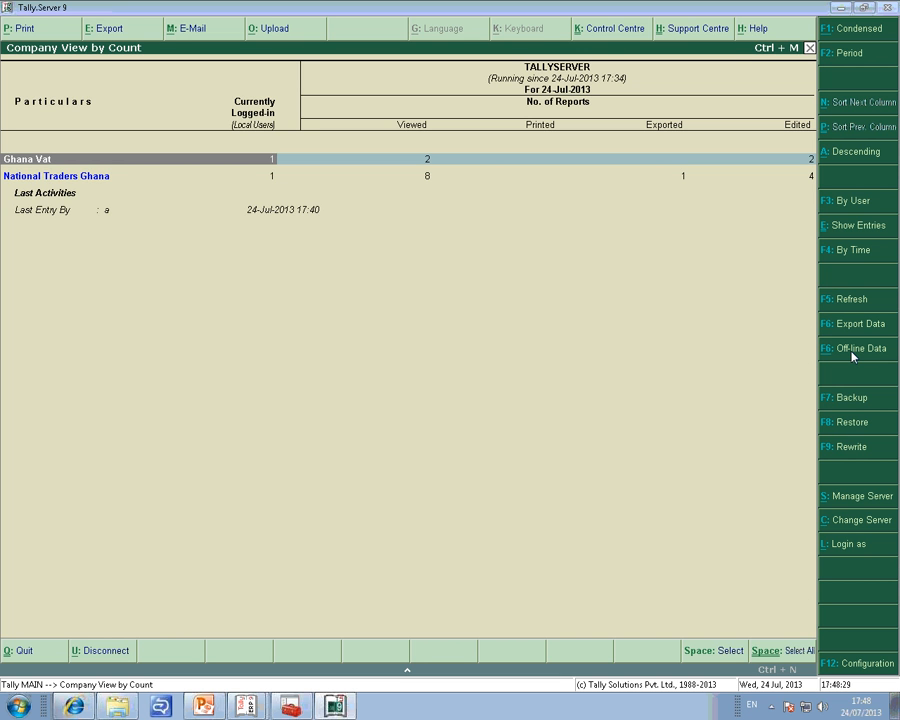
View the form for loading off-line data from an Excel file and leave it without loading anything.
{"action": "left_click", "coordinate": [852, 352]}
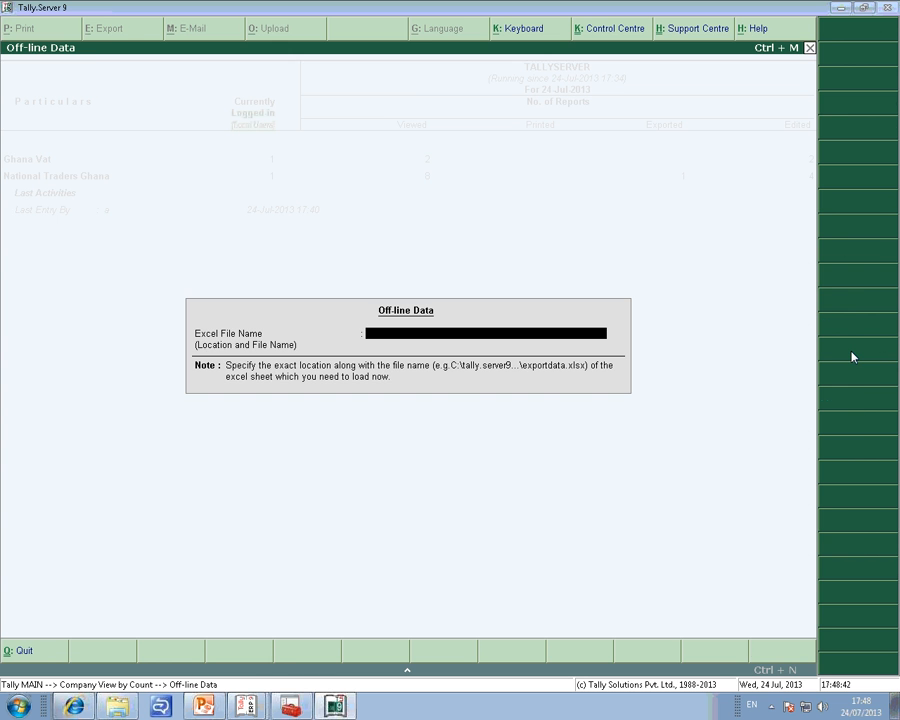
{"action": "key", "text": "Escape"}
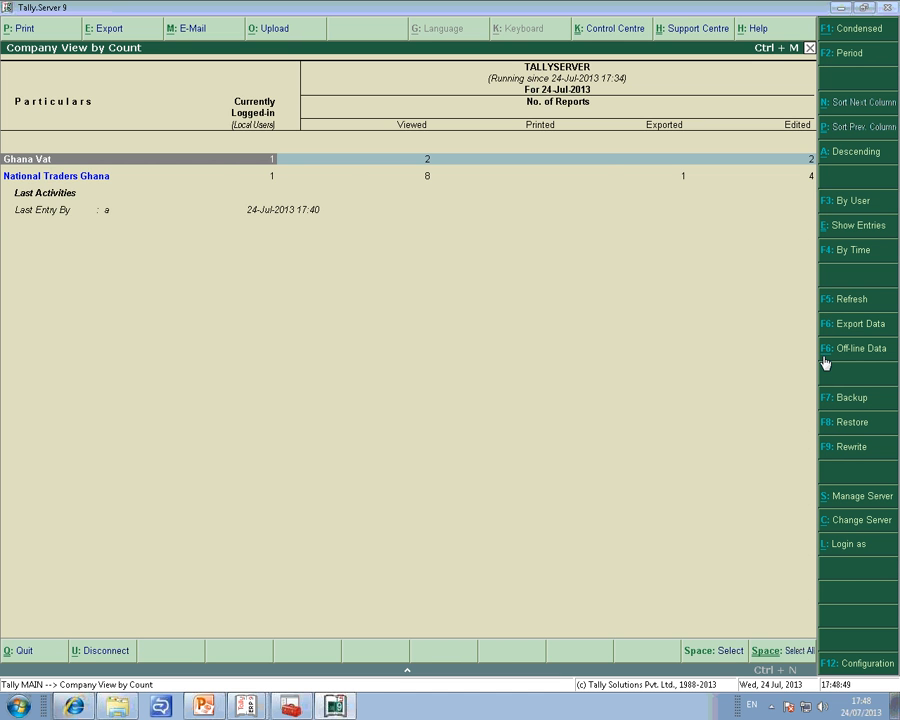
Show the company view in condensed format with entry counts, and examine the report activity of Ghana Vat's first user.
{"action": "key", "text": "F1"}
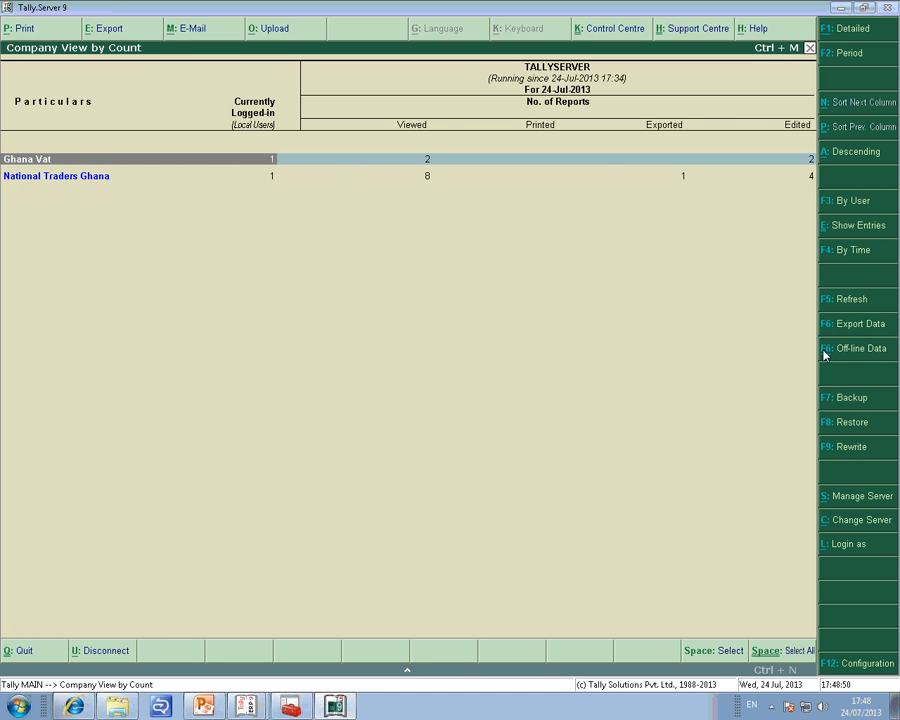
{"action": "left_click", "coordinate": [845, 234]}
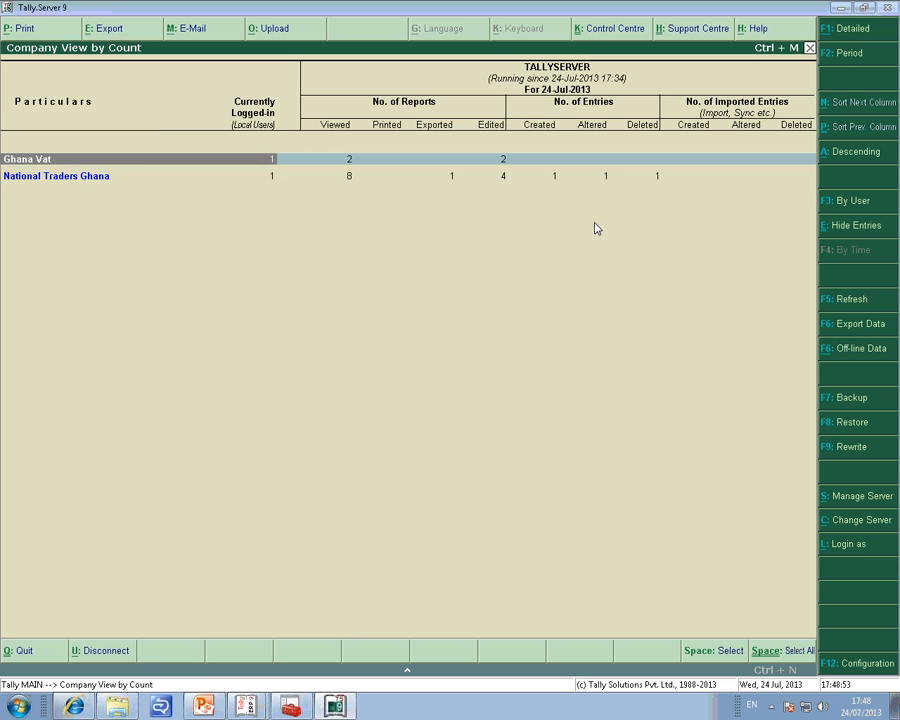
{"action": "key", "text": "Return"}
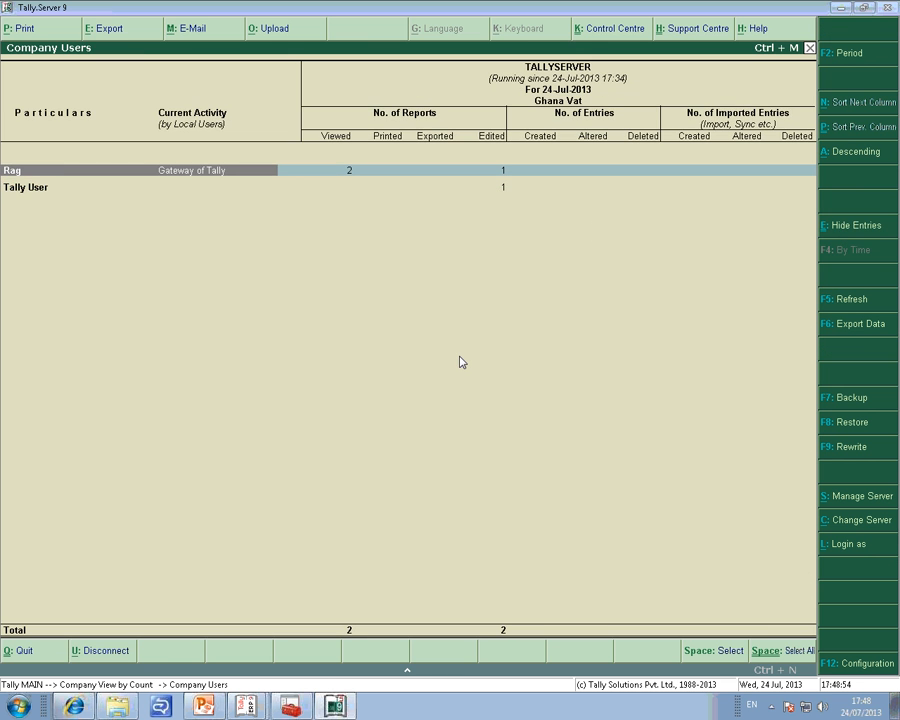
{"action": "key", "text": "Return"}
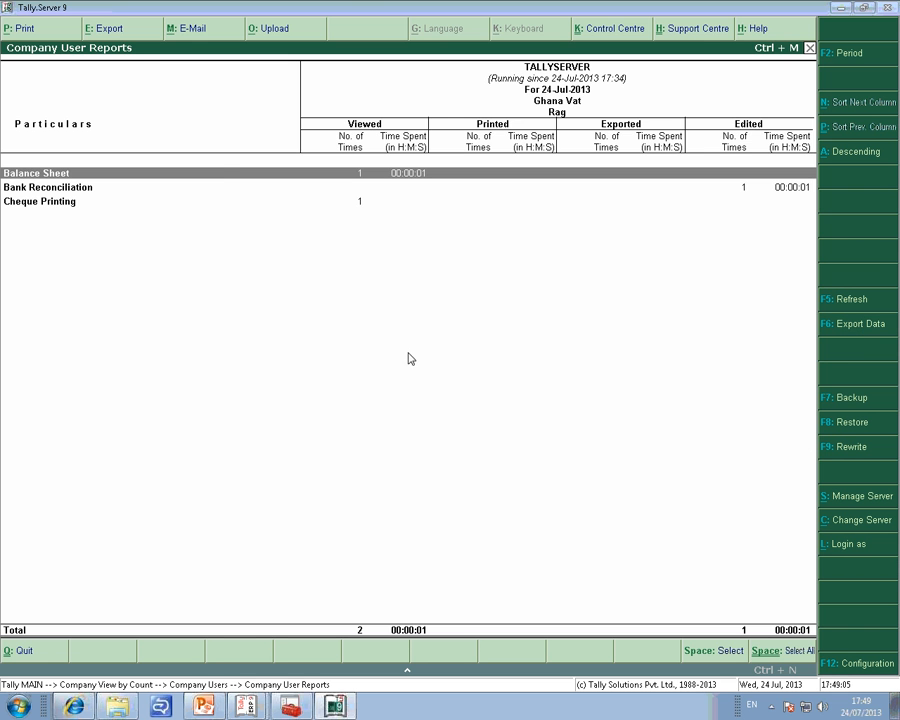
{"action": "key", "text": "Escape"}
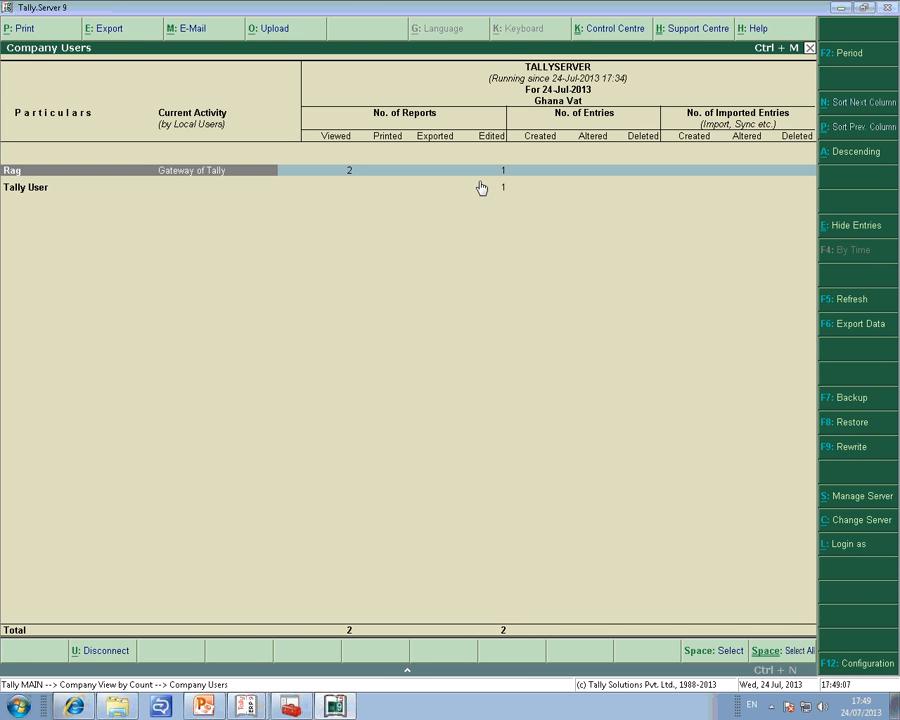
{"action": "key", "text": "Escape"}
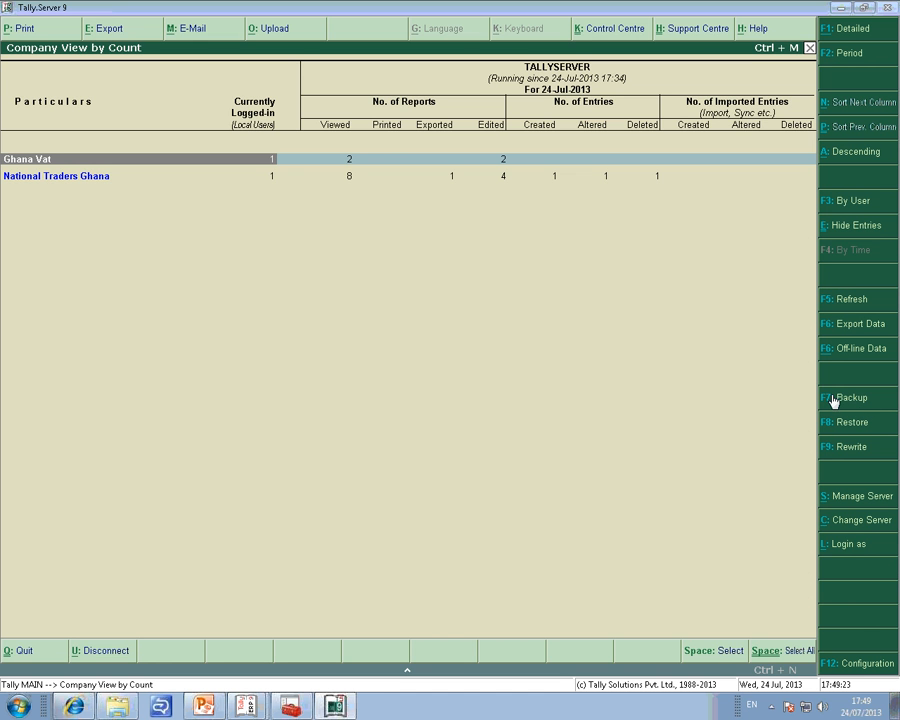
Open the server management information, review the available licensing operations and return to the server information.
{"action": "left_click", "coordinate": [847, 497]}
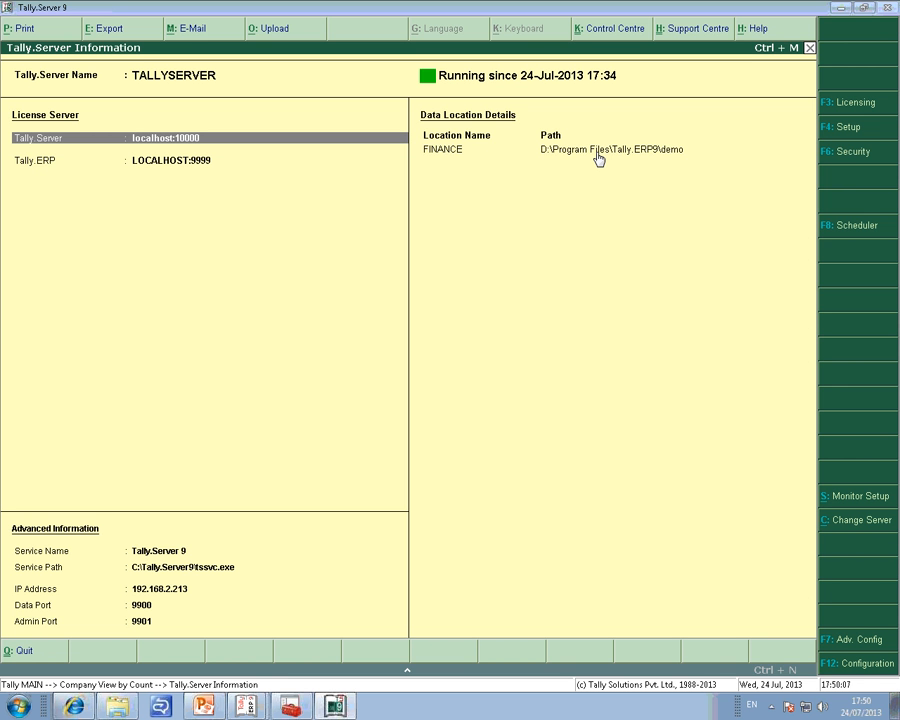
{"action": "left_click", "coordinate": [850, 106]}
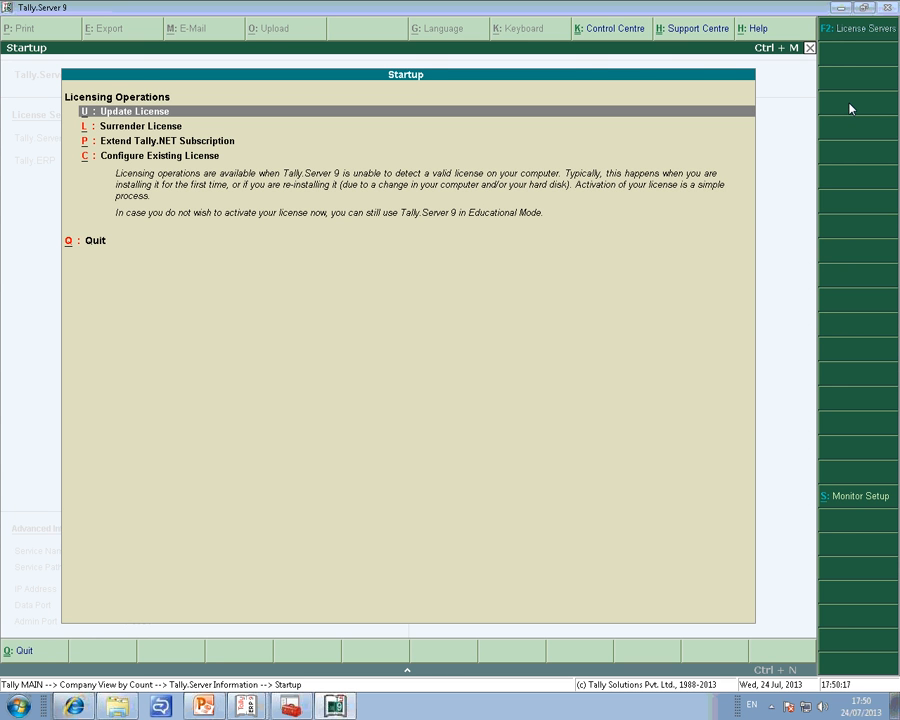
{"action": "key", "text": "Escape"}
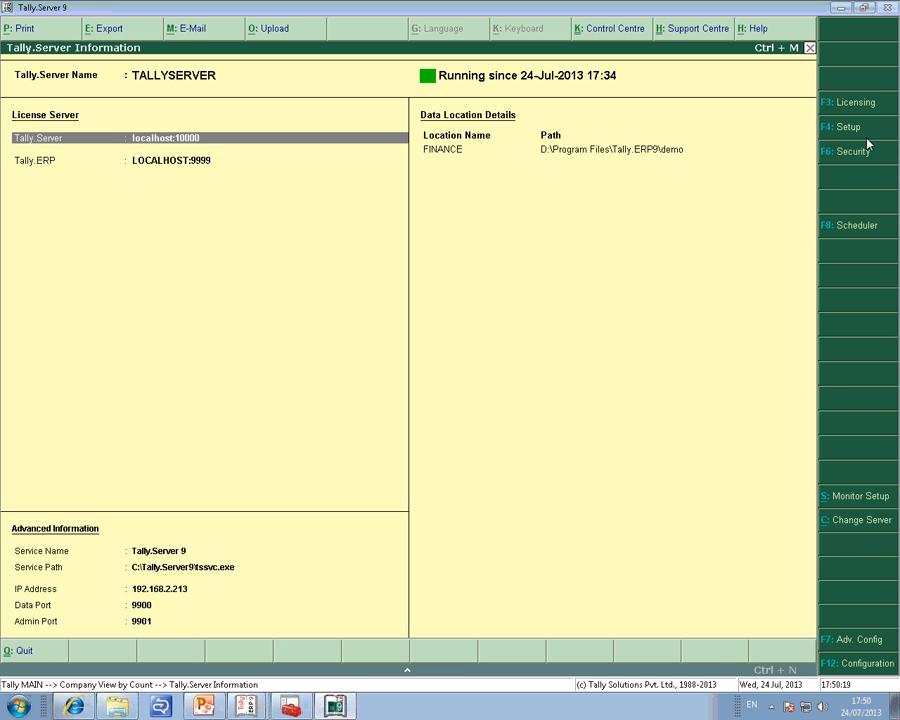
Open the Tally.Server setup and add a second data location named MARKETING.
{"action": "left_click", "coordinate": [862, 137]}
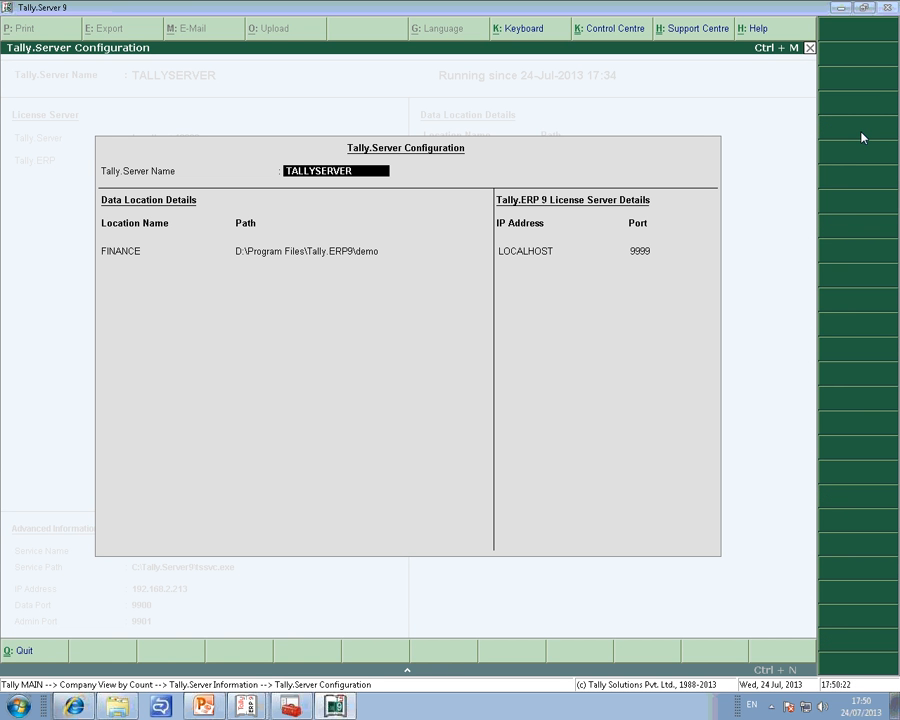
{"action": "key", "text": "Return"}
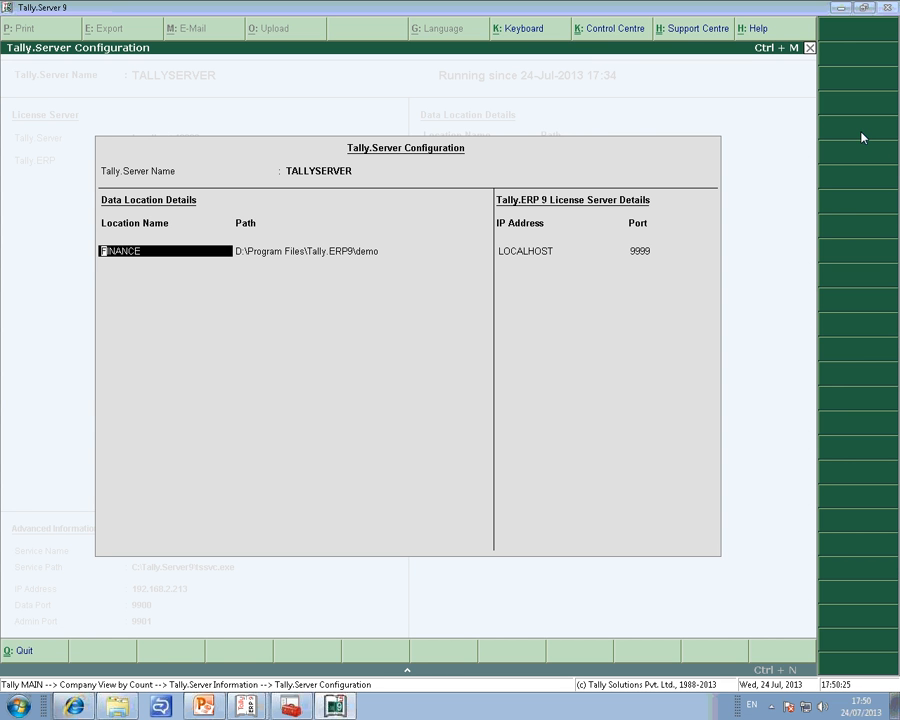
{"action": "key", "text": "Return"}
{"action": "key", "text": "Return"}
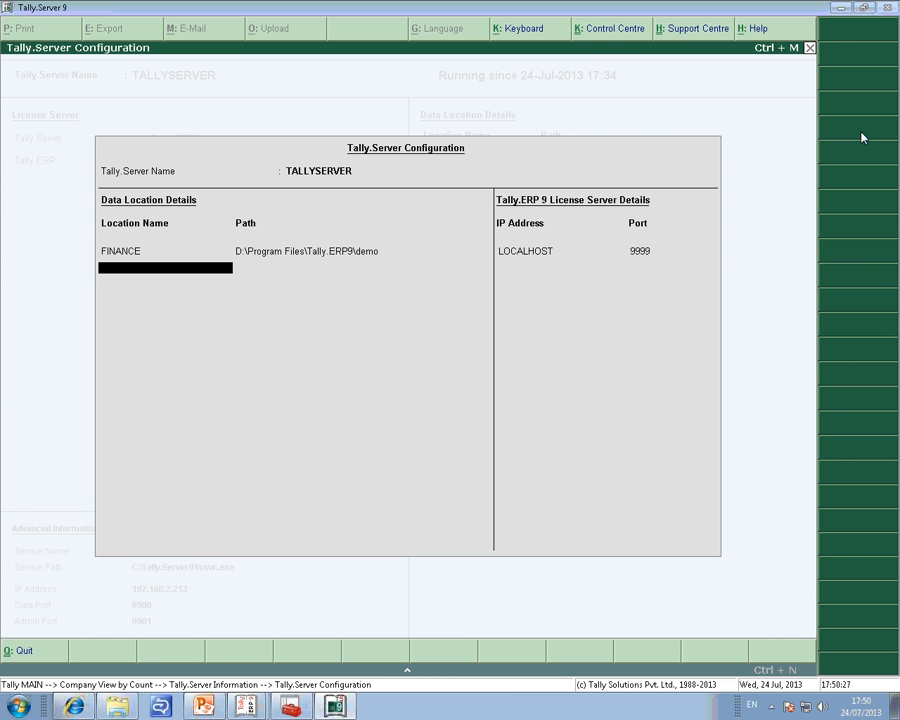
{"action": "type", "text": "MARKETING"}
{"action": "key", "text": "Return"}
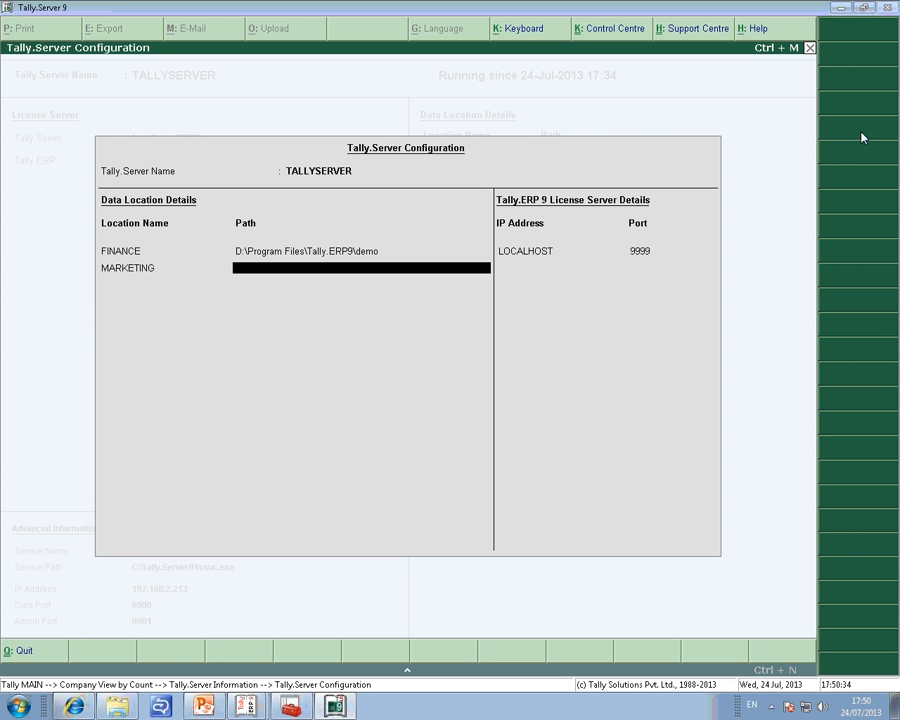
Browse the local disks for a company data folder and get the path of C:\data.
{"action": "left_click", "coordinate": [845, 9]}
{"action": "left_click", "coordinate": [835, 14]}
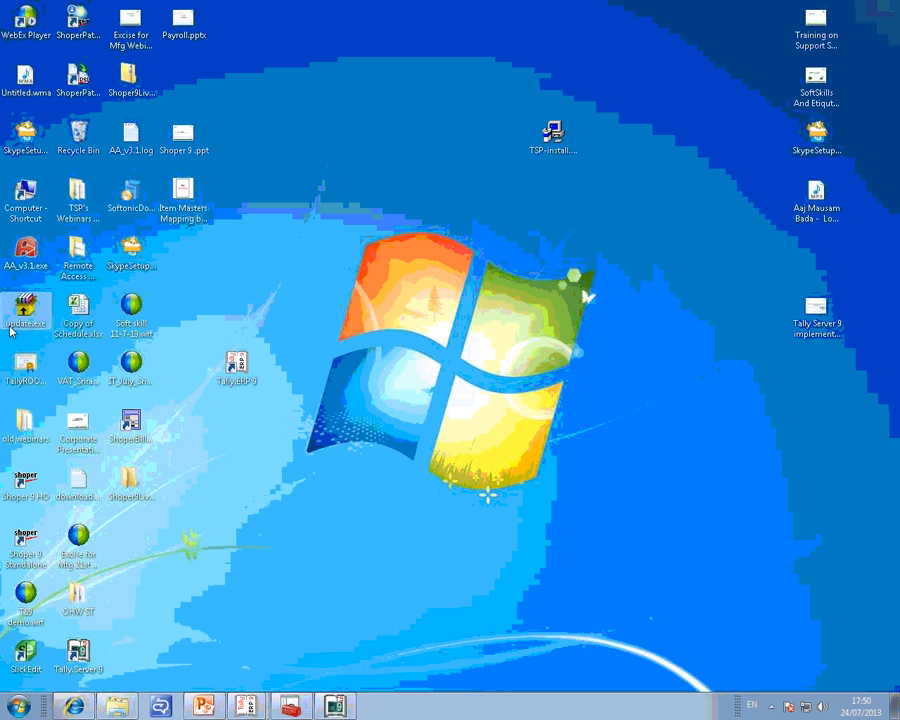
{"action": "double_click", "coordinate": [20, 210]}
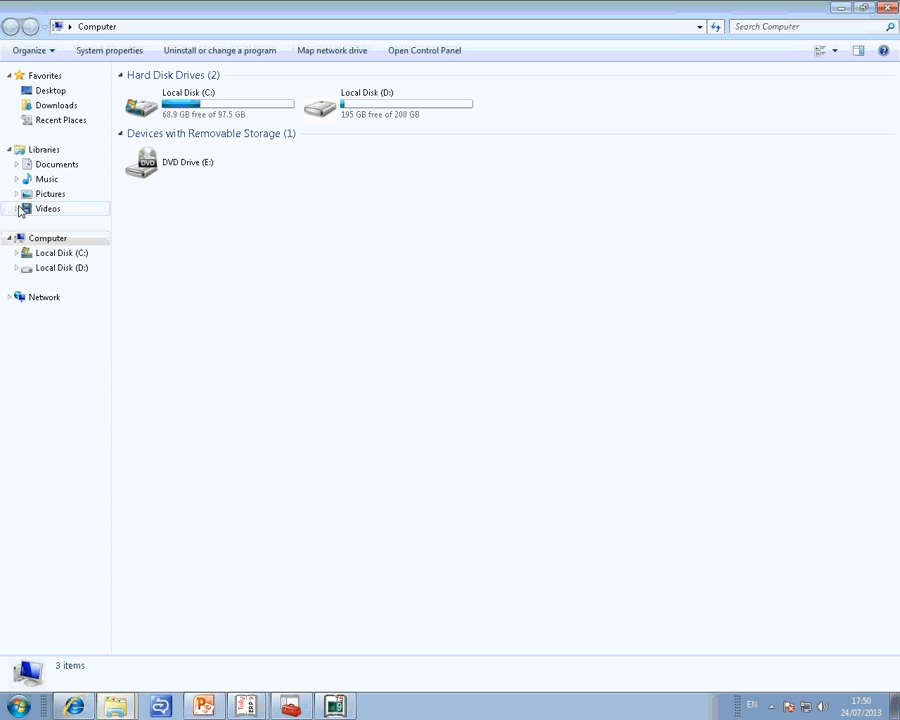
{"action": "double_click", "coordinate": [366, 113]}
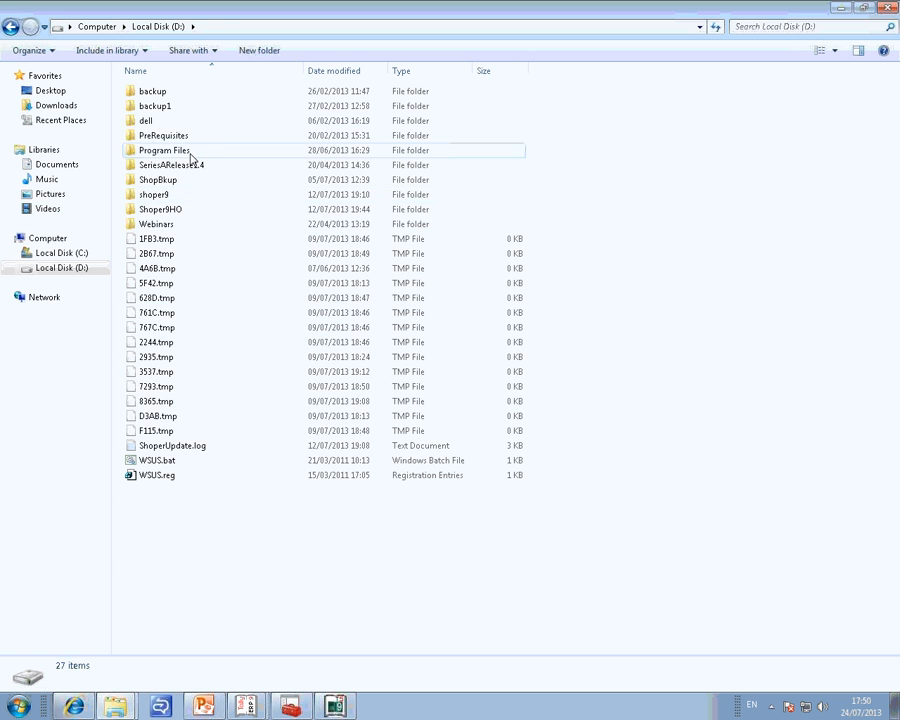
{"action": "double_click", "coordinate": [155, 91]}
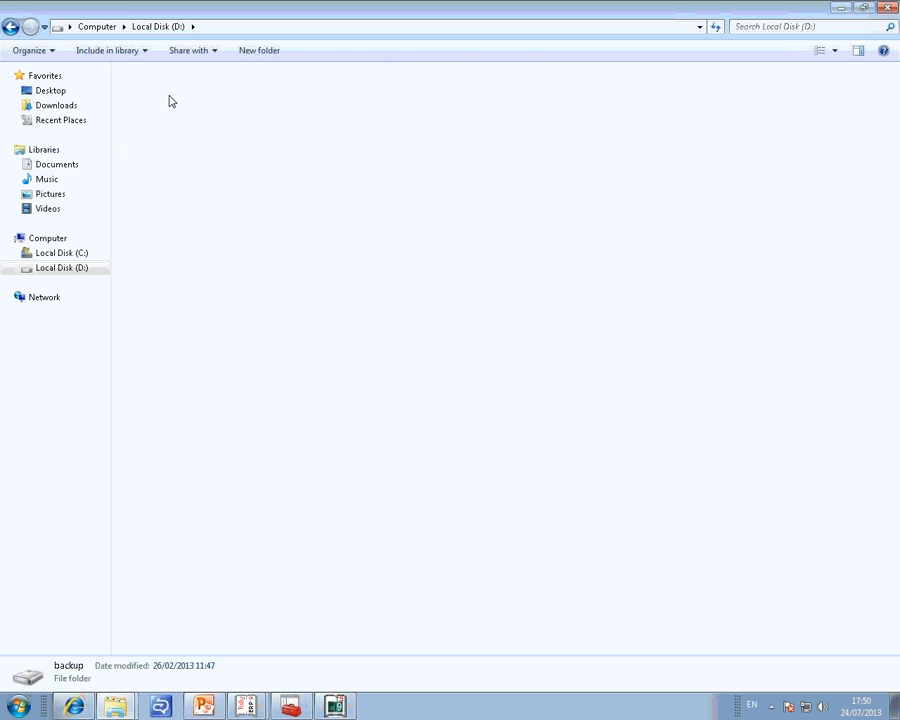
{"action": "left_click", "coordinate": [12, 27]}
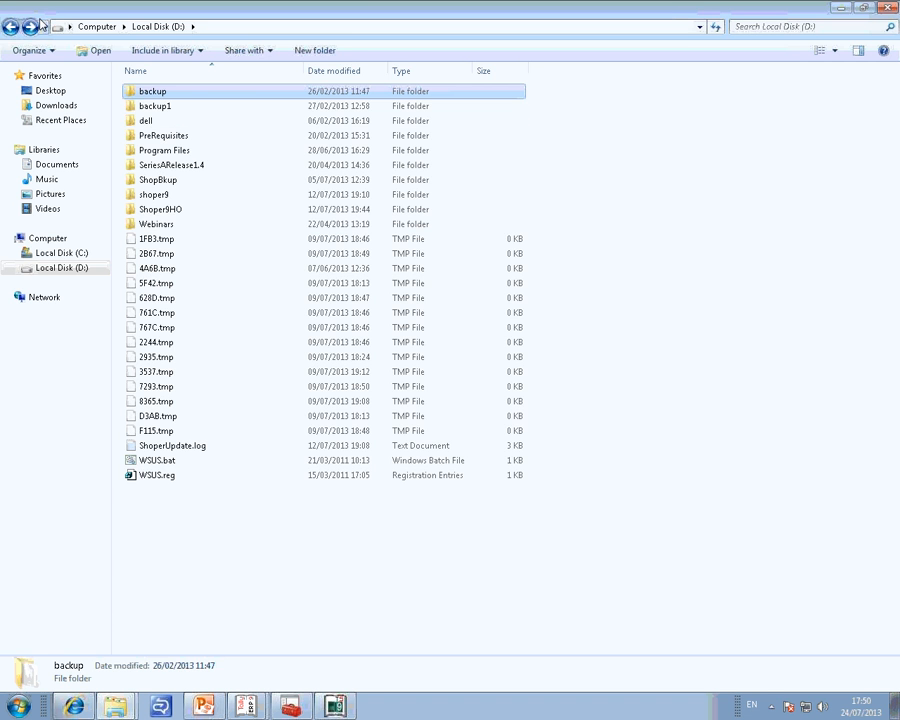
{"action": "left_click", "coordinate": [12, 28]}
{"action": "double_click", "coordinate": [216, 112]}
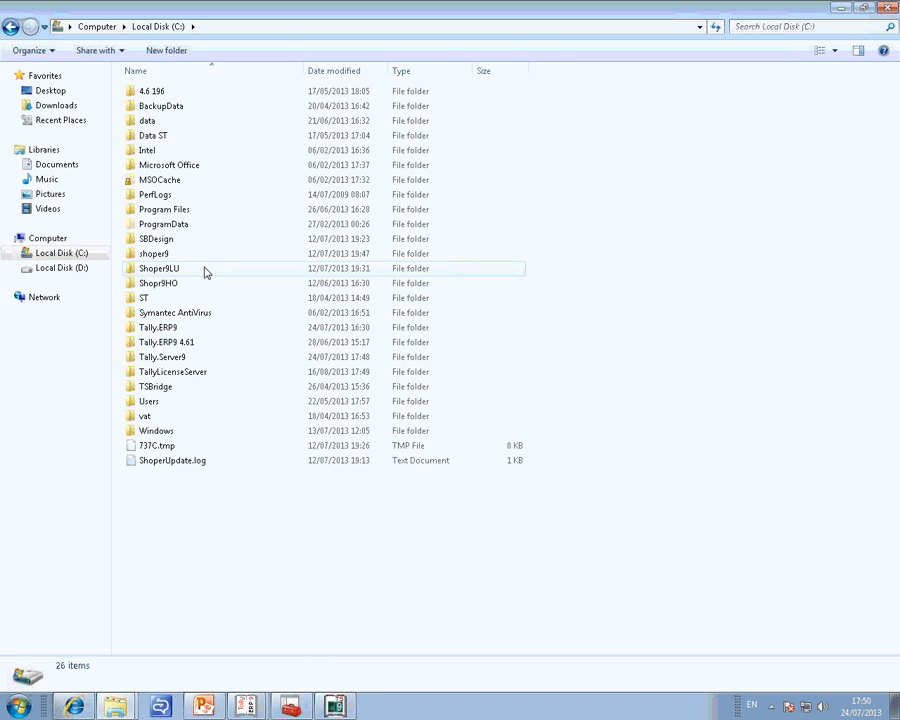
{"action": "double_click", "coordinate": [200, 344]}
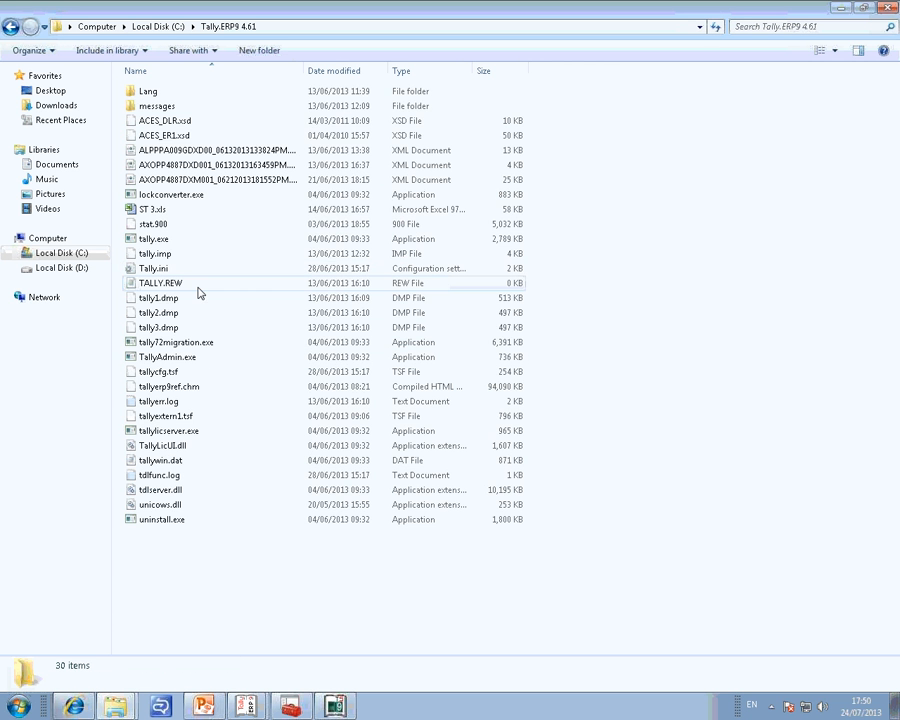
{"action": "left_click", "coordinate": [11, 28]}
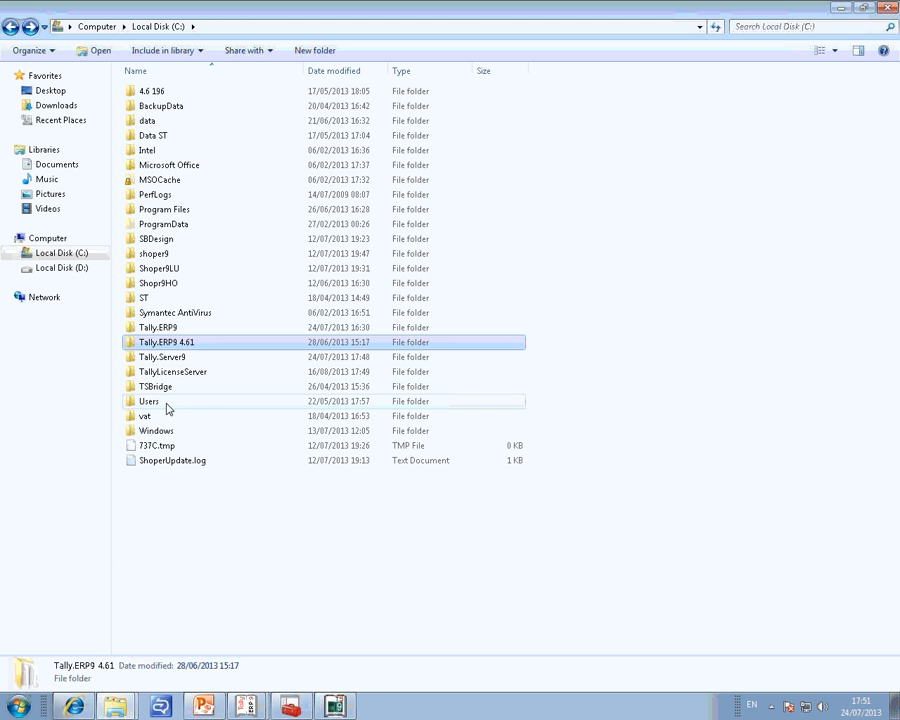
{"action": "double_click", "coordinate": [170, 121]}
{"action": "left_click", "coordinate": [255, 28]}
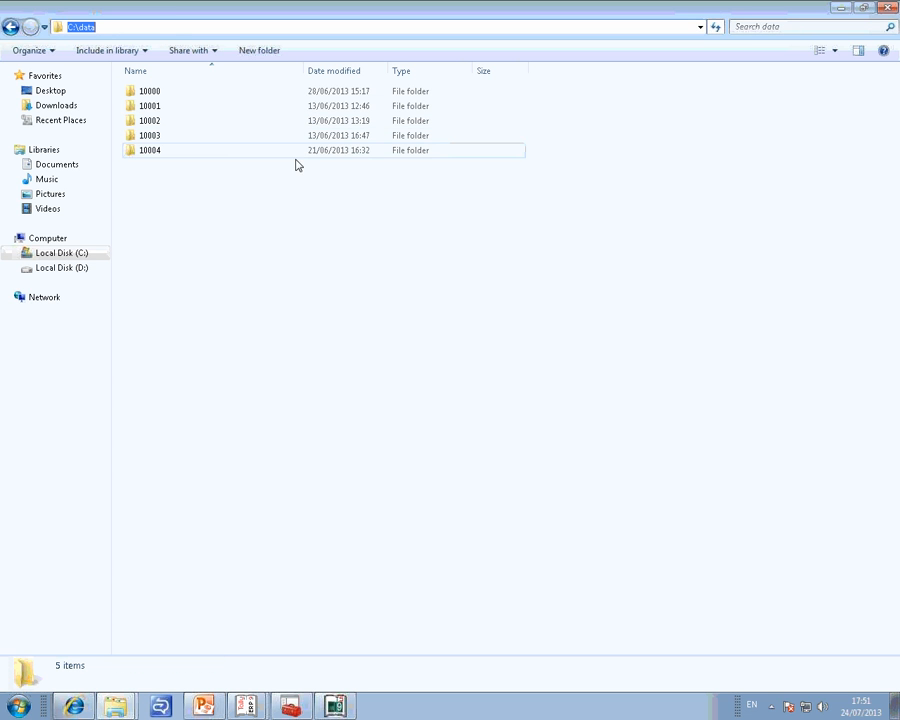
Return to the Tally.Server configuration, set the MARKETING location's path to C:\data and advance through the license server details.
{"action": "left_click", "coordinate": [336, 707]}
{"action": "key", "text": "ctrl+alt+v"}
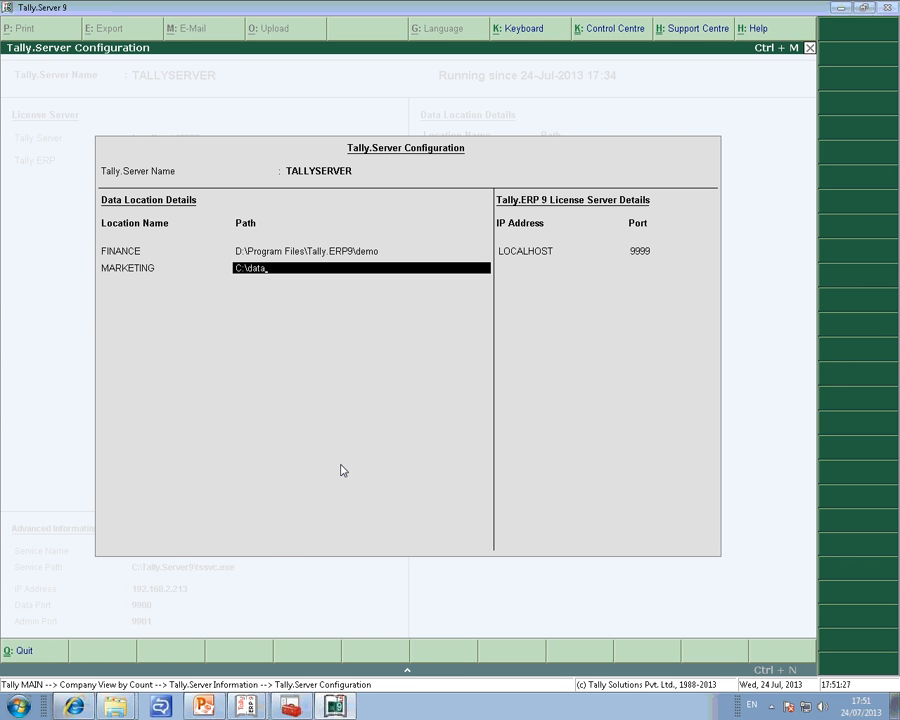
{"action": "key", "text": "Return"}
{"action": "key", "text": "Return"}
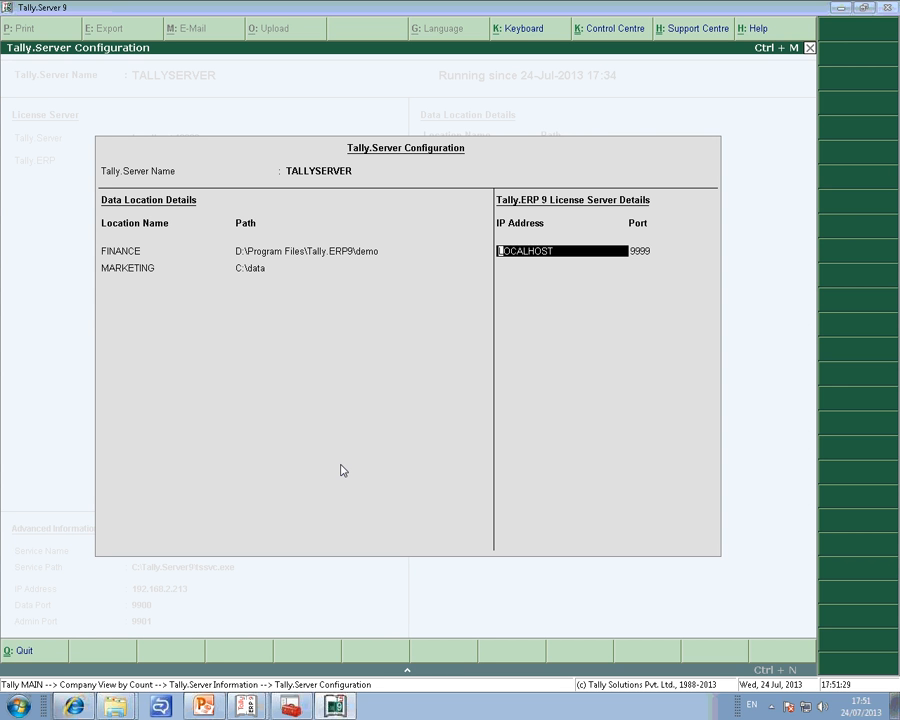
{"action": "key", "text": "Return"}
{"action": "key", "text": "Return"}
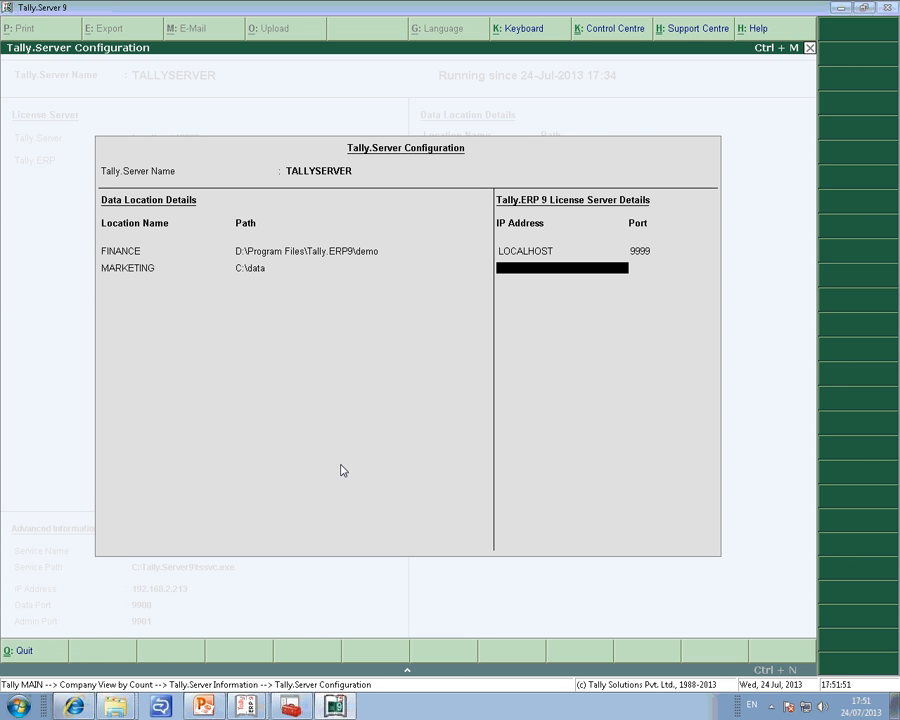
Add a third data location named ACCOUNTS with the path D:\Program Files\Tally.ERP9\demo and save the Tally.Server configuration.
{"action": "key", "text": "BackSpace"}
{"action": "key", "text": "BackSpace"}
{"action": "key", "text": "BackSpace"}
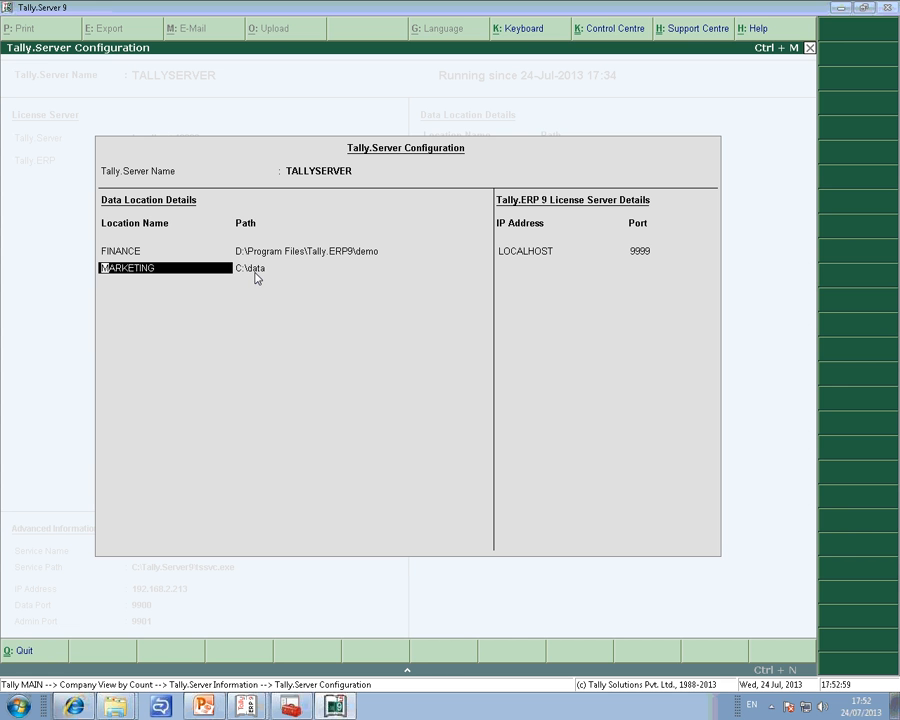
{"action": "key", "text": "Return"}
{"action": "key", "text": "Up"}
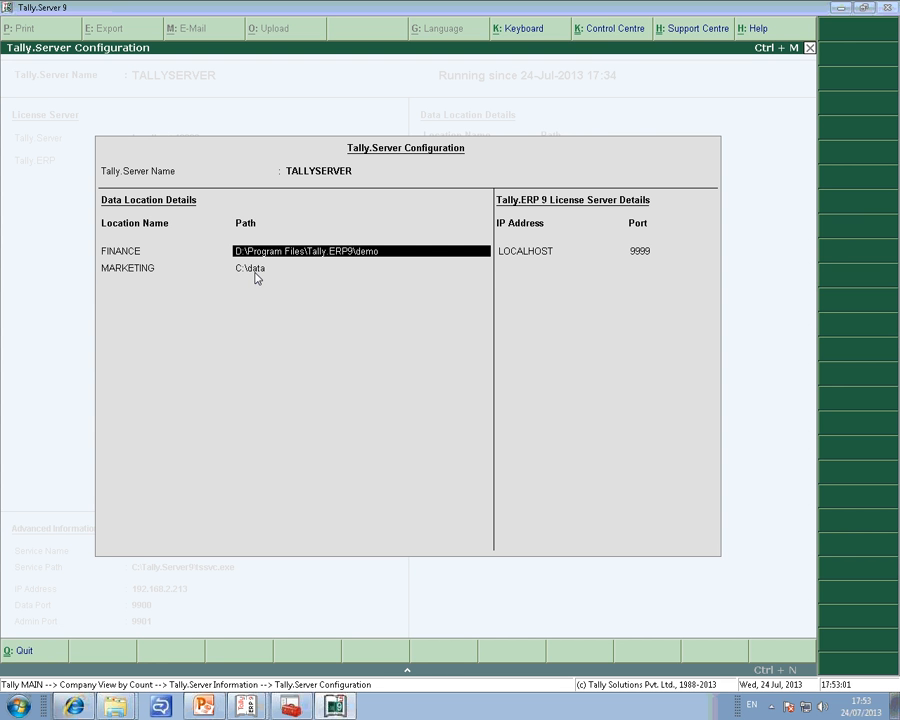
{"action": "key", "text": "Return"}
{"action": "key", "text": "Return"}
{"action": "key", "text": "Return"}
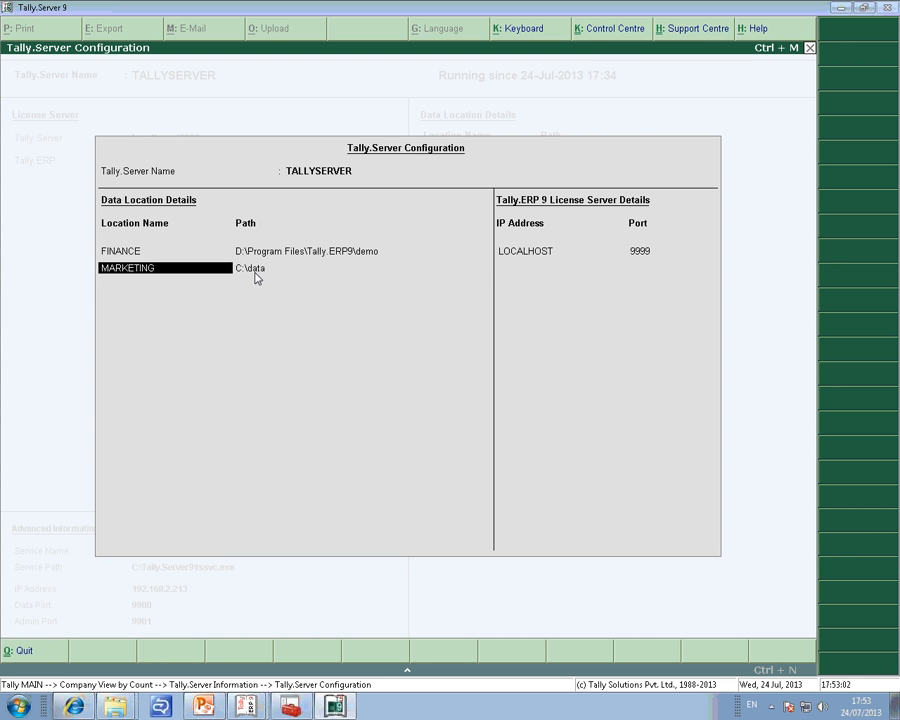
{"action": "type", "text": "ACCOUNTS"}
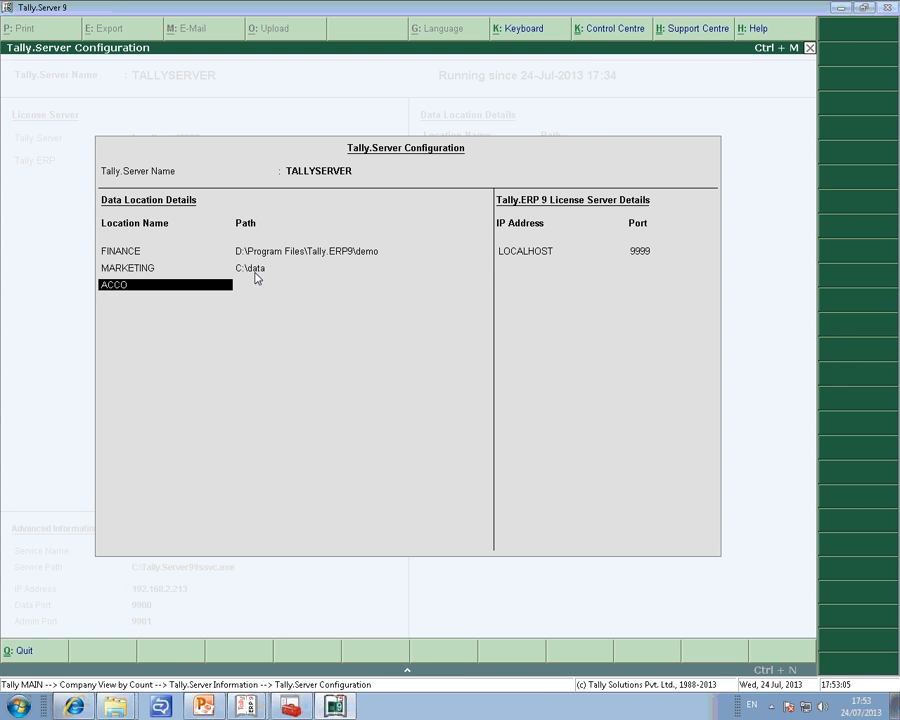
{"action": "key", "text": "Return"}
{"action": "key", "text": "Return"}
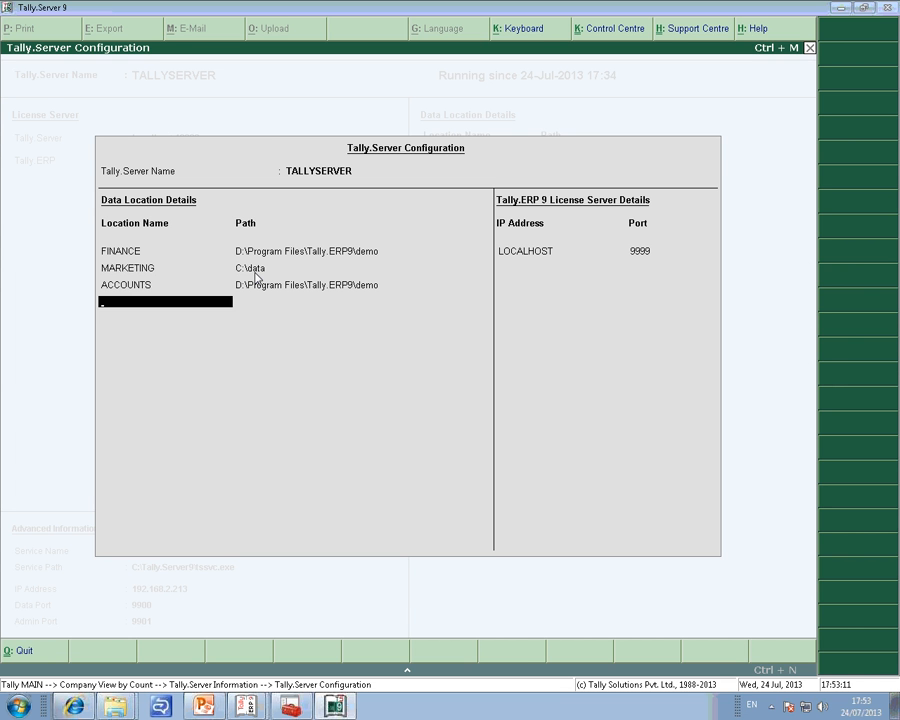
{"action": "key", "text": "ctrl+a"}
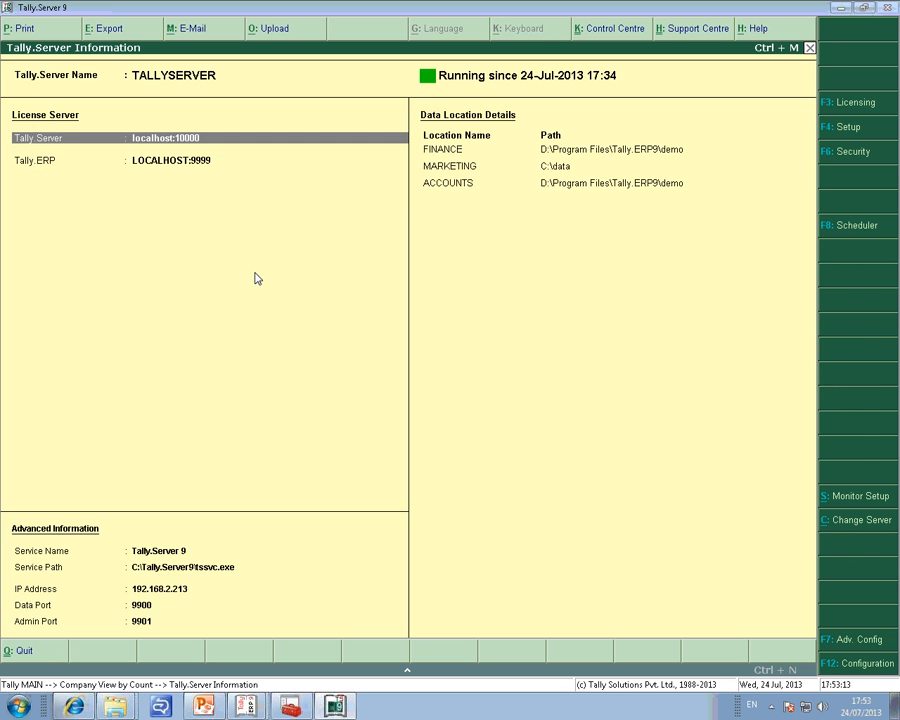
Leave the server information, switch to Tally.ERP 9, quit it and relaunch it from the desktop.
{"action": "key", "text": "Escape"}
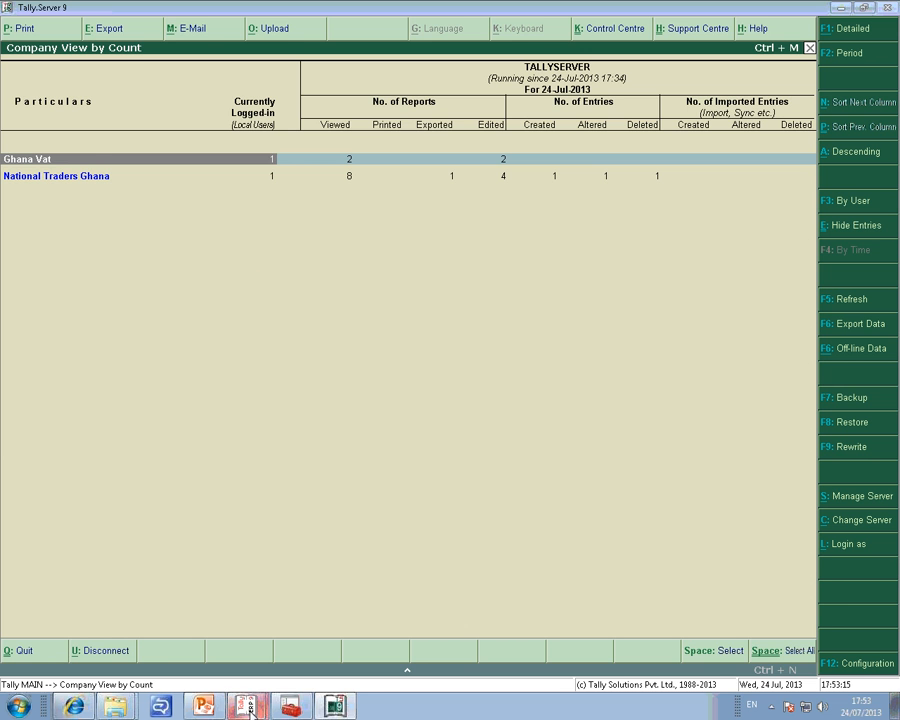
{"action": "left_click", "coordinate": [253, 652]}
{"action": "key", "text": "Escape"}
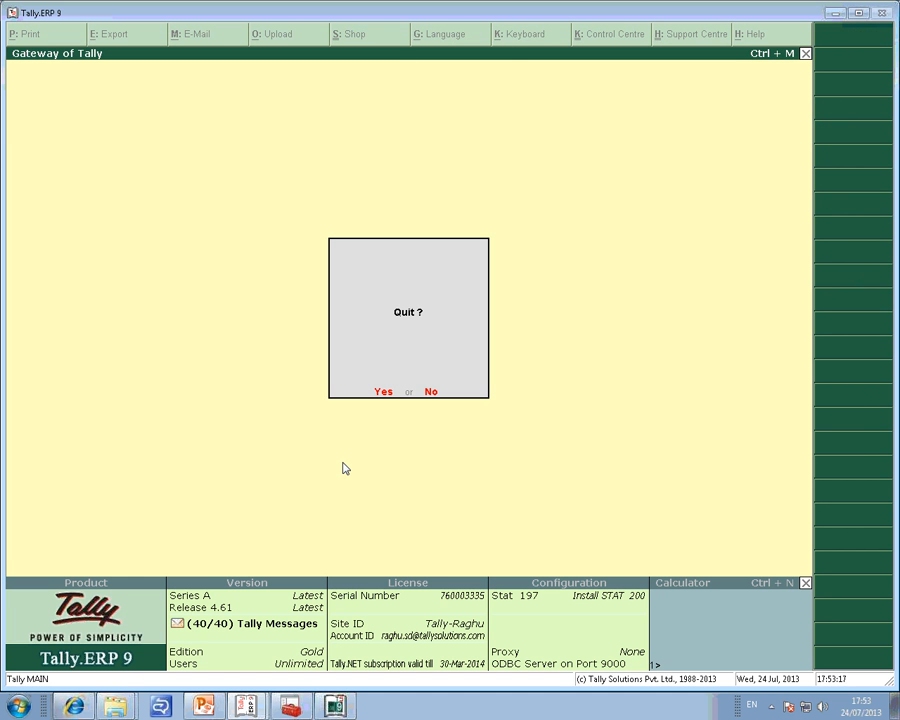
{"action": "key", "text": "Return"}
{"action": "key", "text": "super+d"}
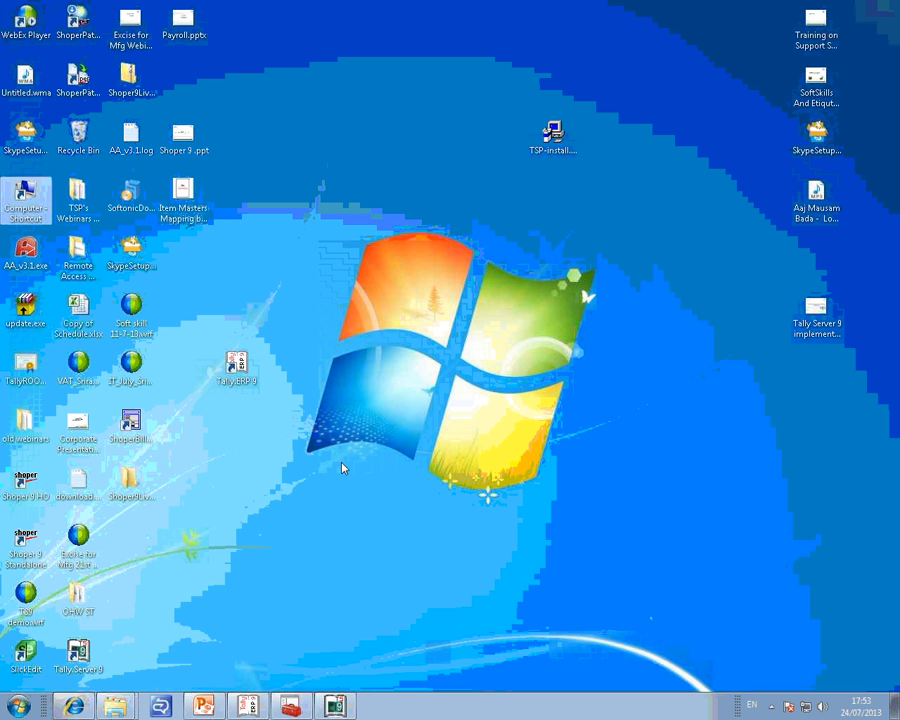
{"action": "double_click", "coordinate": [235, 370]}
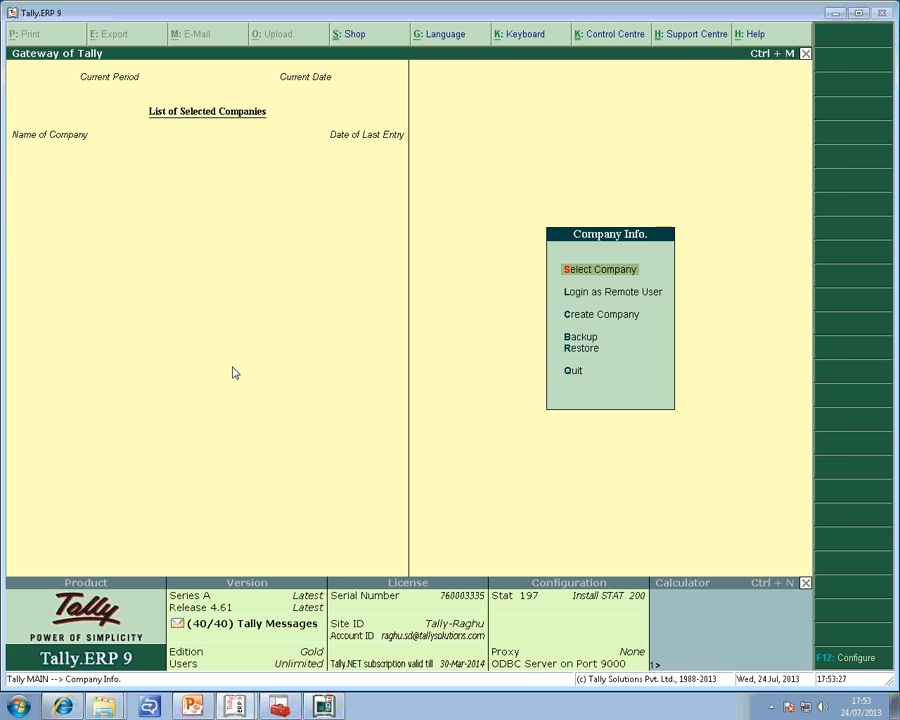
Show the Tally.Server data locations in company selection and view the companies stored under ACCOUNTS.
{"action": "key", "text": "Return"}
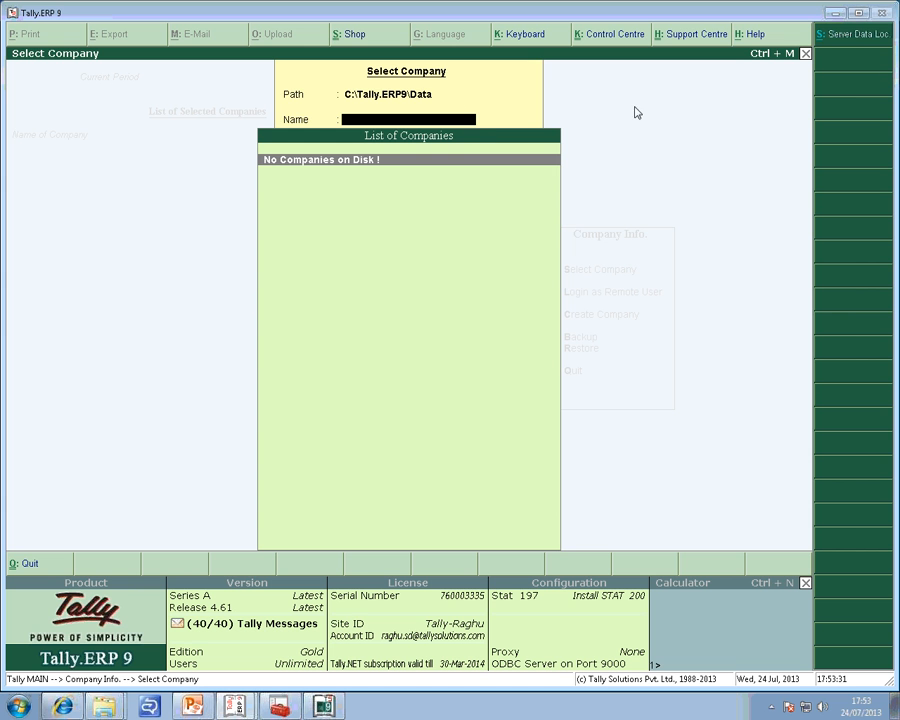
{"action": "key", "text": "Escape"}
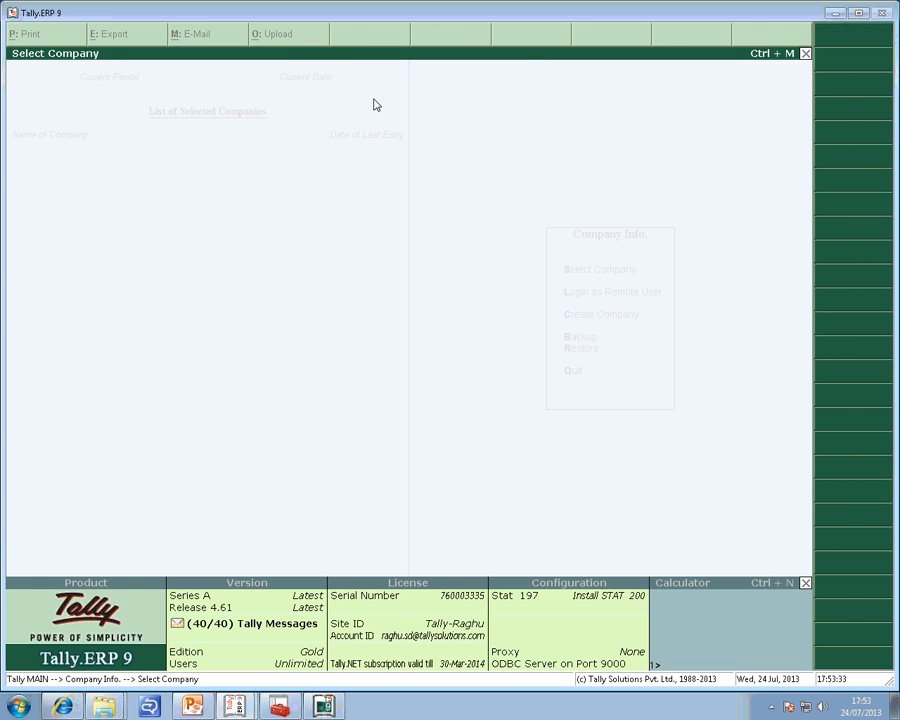
{"action": "key", "text": "Return"}
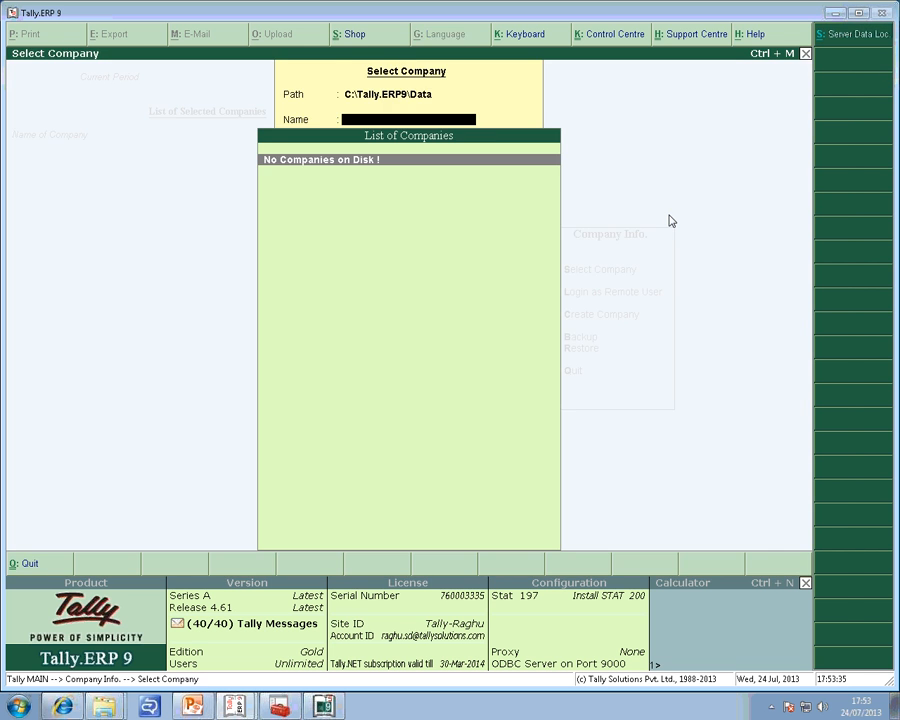
{"action": "left_click", "coordinate": [833, 36]}
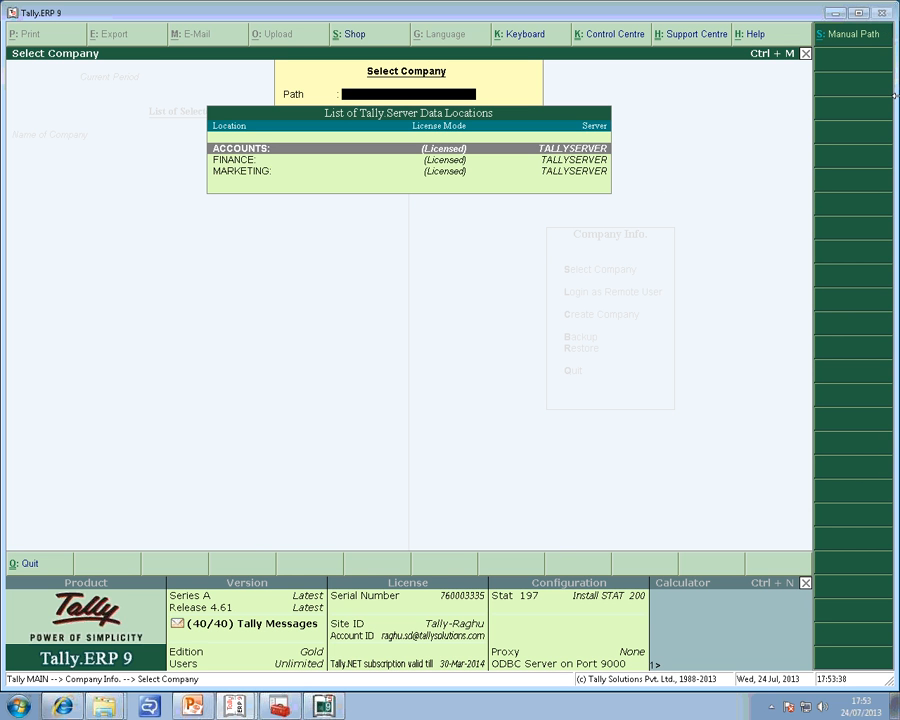
{"action": "key", "text": "Down"}
{"action": "key", "text": "Up"}
{"action": "key", "text": "Return"}
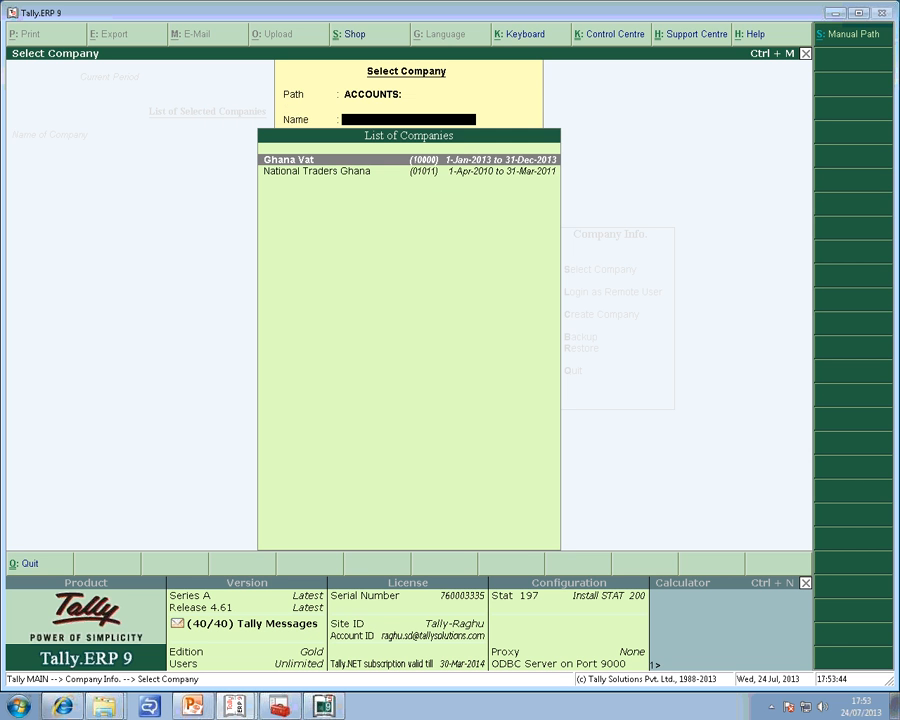
{"action": "key", "text": "Escape"}
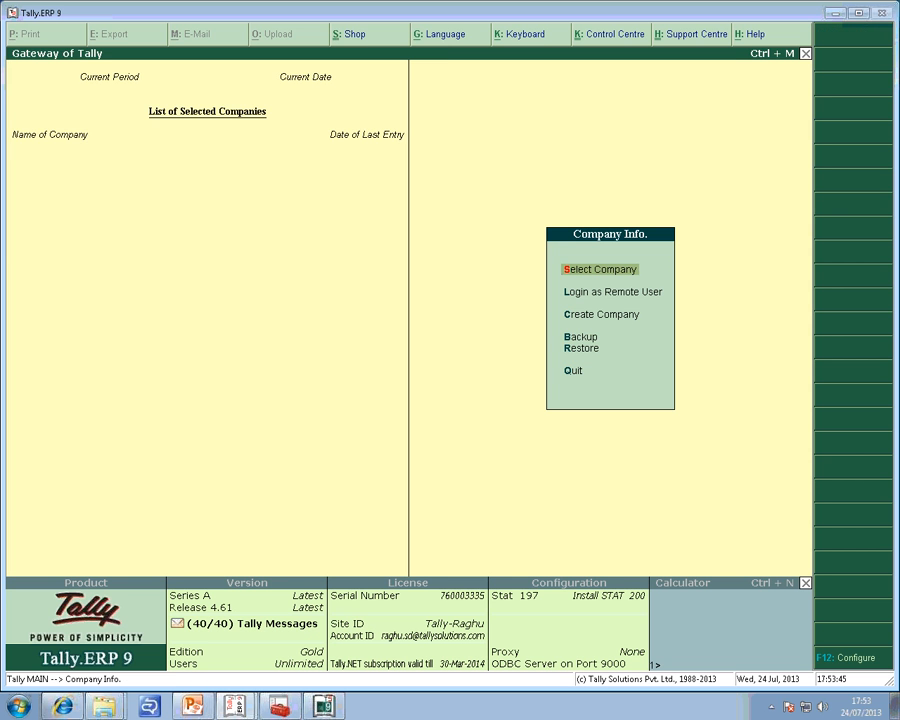
Reopen company selection and view the companies stored under the FINANCE server data location.
{"action": "key", "text": "Return"}
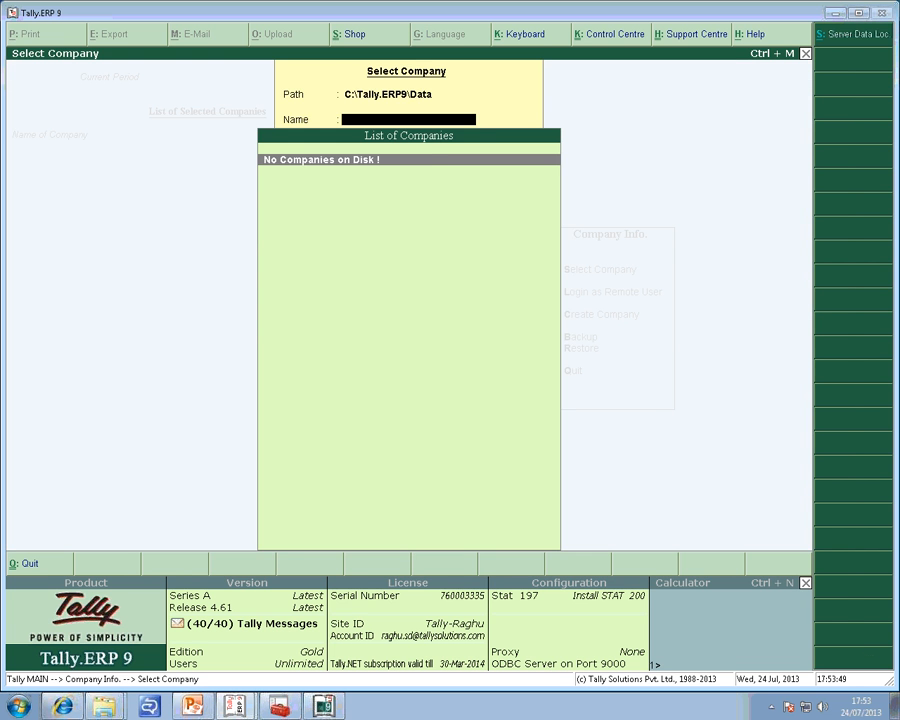
{"action": "left_click", "coordinate": [850, 42]}
{"action": "key", "text": "Down"}
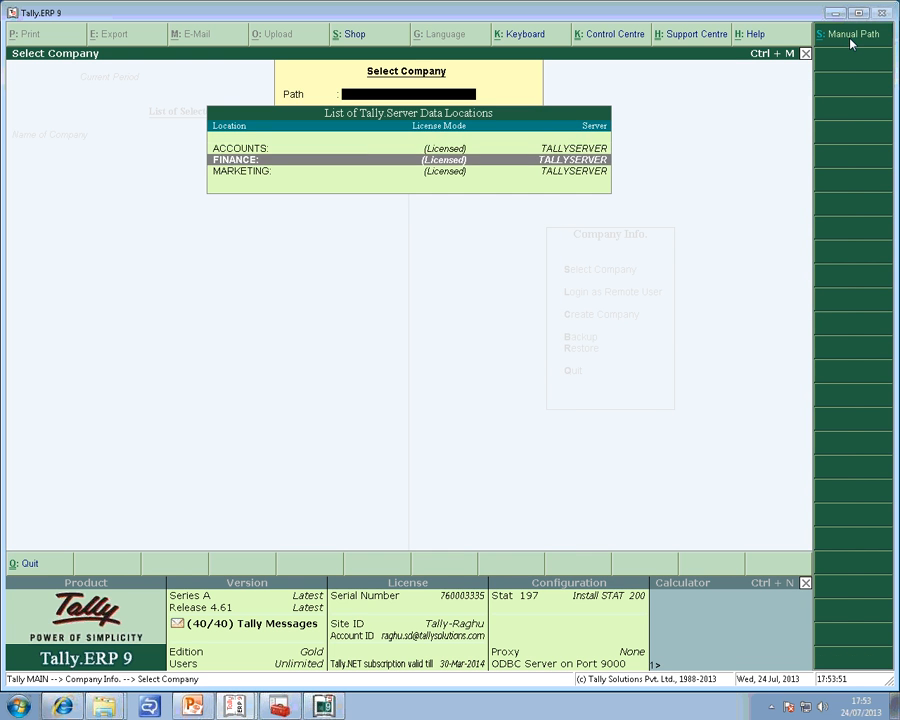
{"action": "key", "text": "Return"}
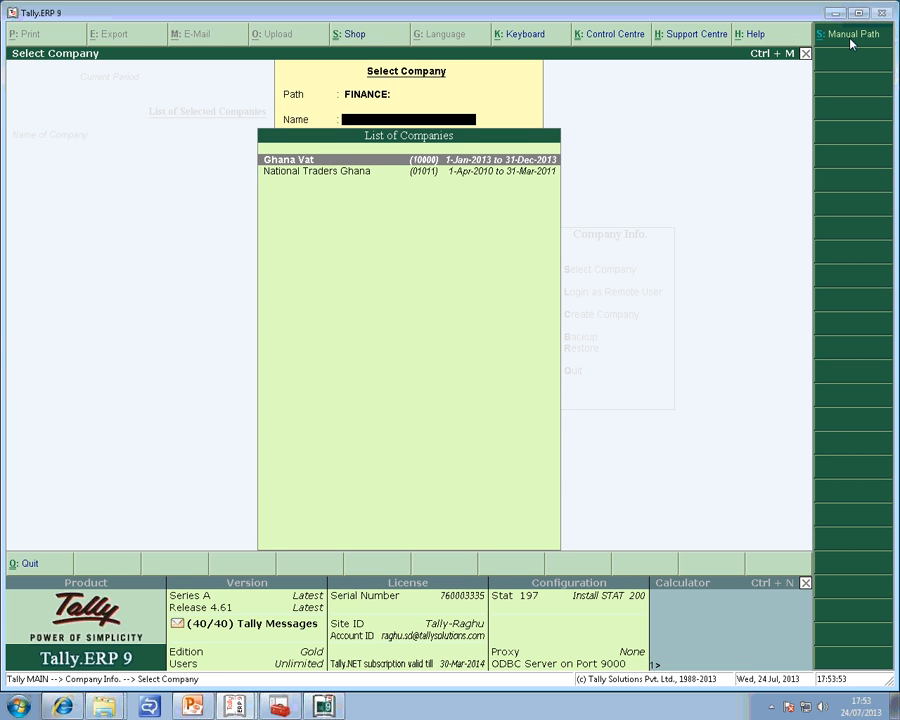
{"action": "key", "text": "Escape"}
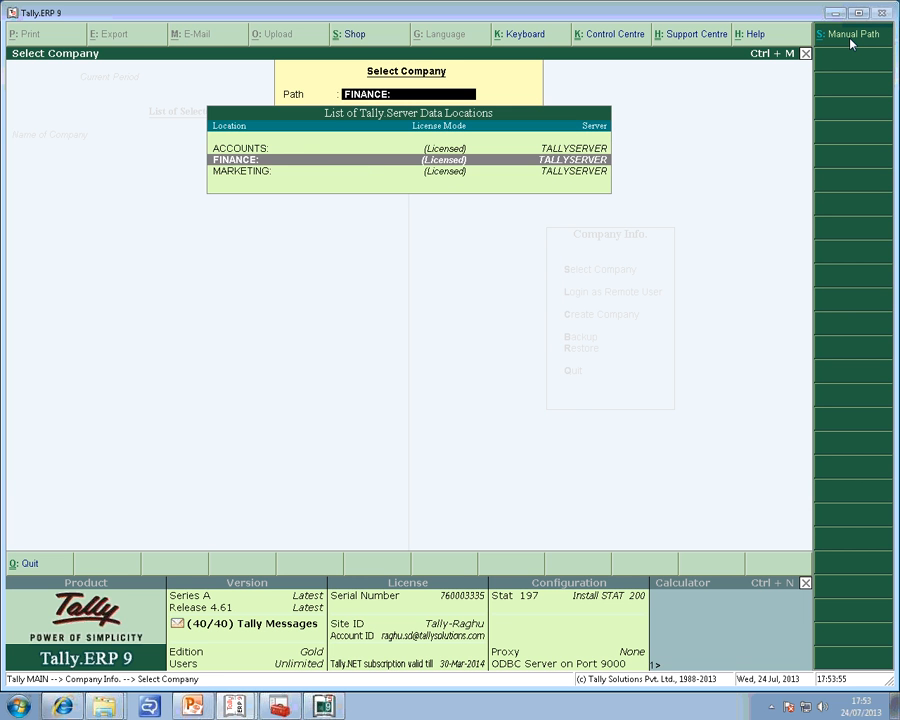
Choose the MARKETING server data location and load the company Aqua Waters Ltd.
{"action": "key", "text": "Return"}
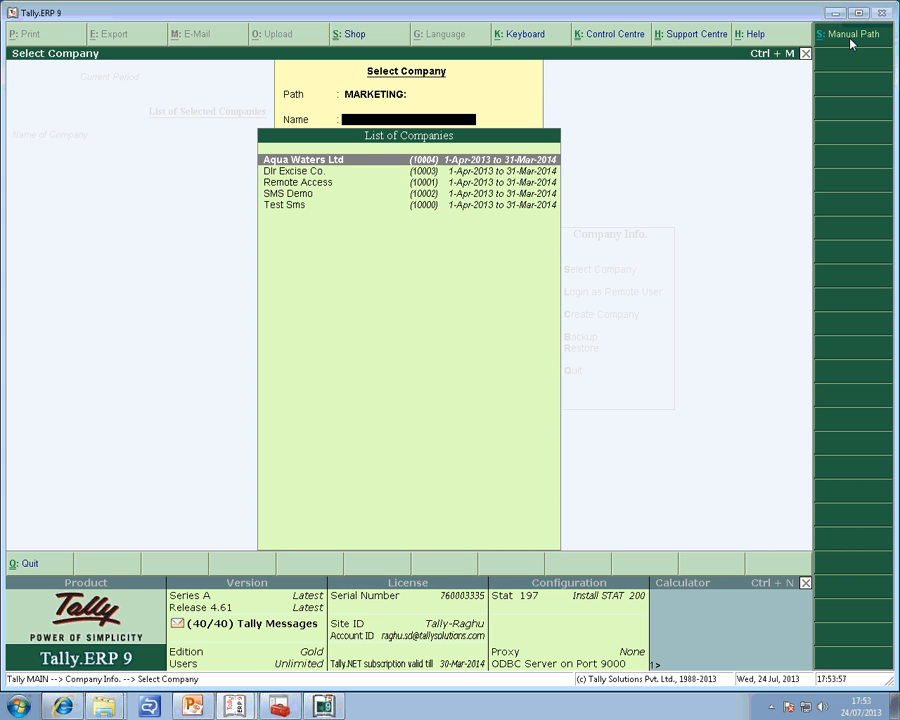
{"action": "key", "text": "Down"}
{"action": "key", "text": "Down"}
{"action": "key", "text": "Down"}
{"action": "key", "text": "Up"}
{"action": "key", "text": "Up"}
{"action": "key", "text": "Up"}
{"action": "key", "text": "Return"}
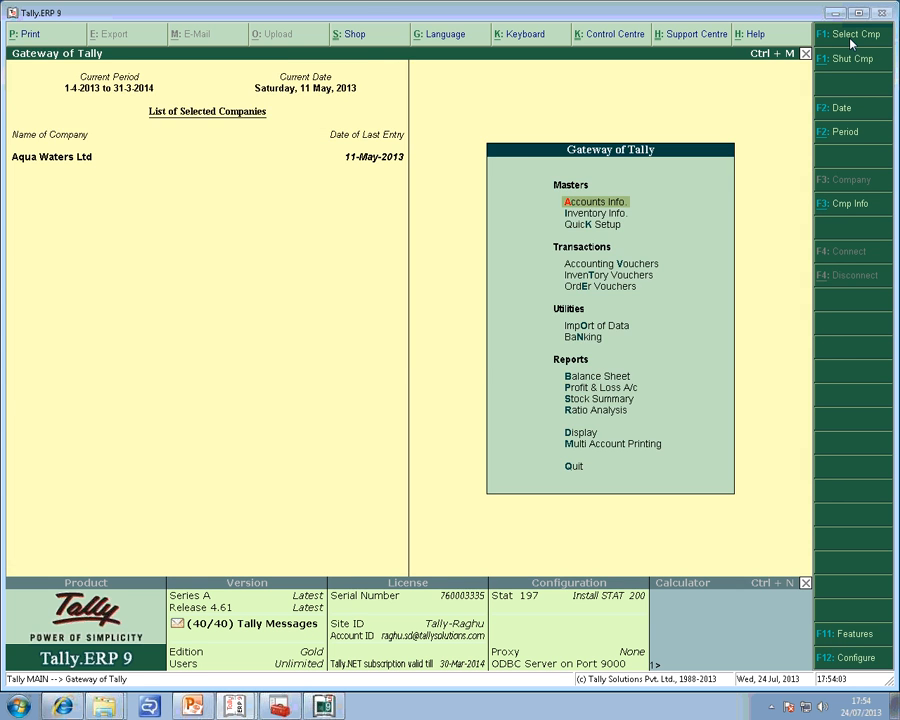
Load the company Remote Access from the MARKETING location as well and log in to it.
{"action": "left_click", "coordinate": [851, 38]}
{"action": "key", "text": "Down"}
{"action": "key", "text": "Down"}
{"action": "key", "text": "Return"}
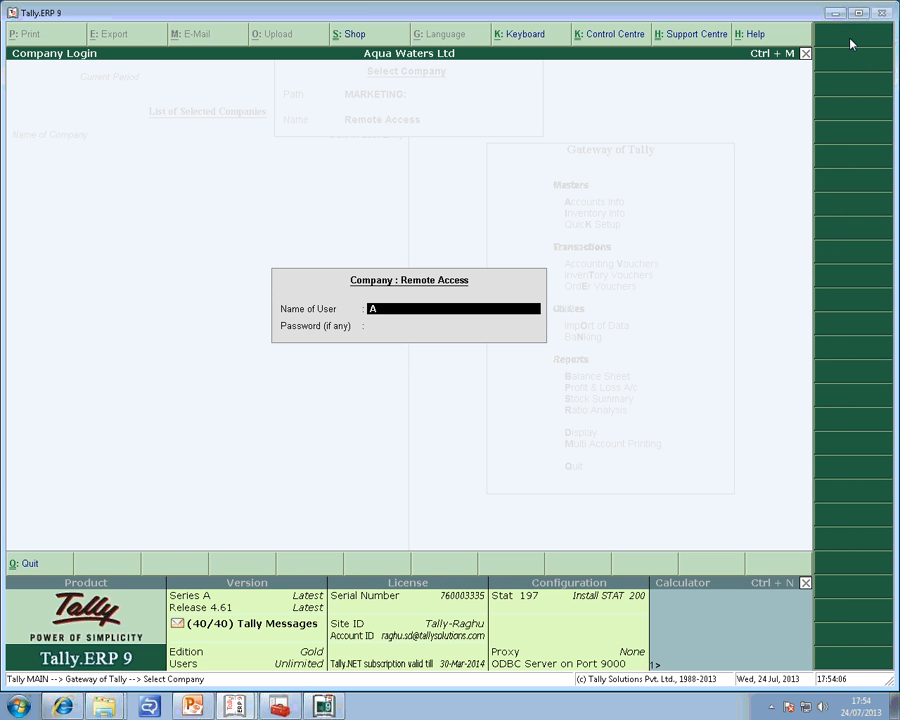
{"action": "key", "text": "Return"}
{"action": "key", "text": "Return"}
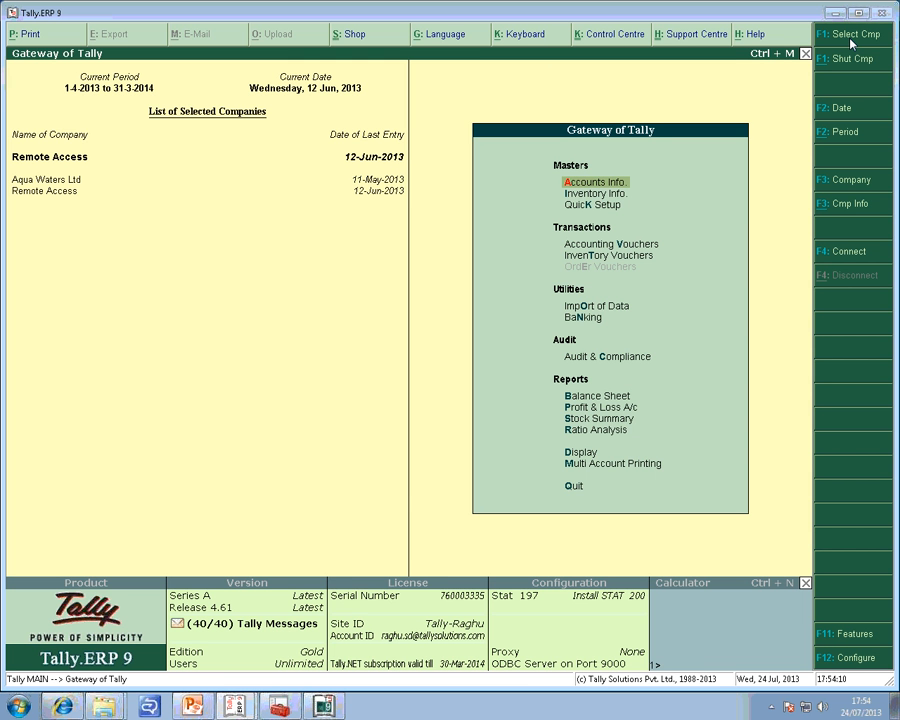
Switch to Tally.Server 9 and examine the loaded companies' activity by company and by user, returning to the company view.
{"action": "left_click", "coordinate": [330, 704]}
{"action": "key", "text": "Escape"}
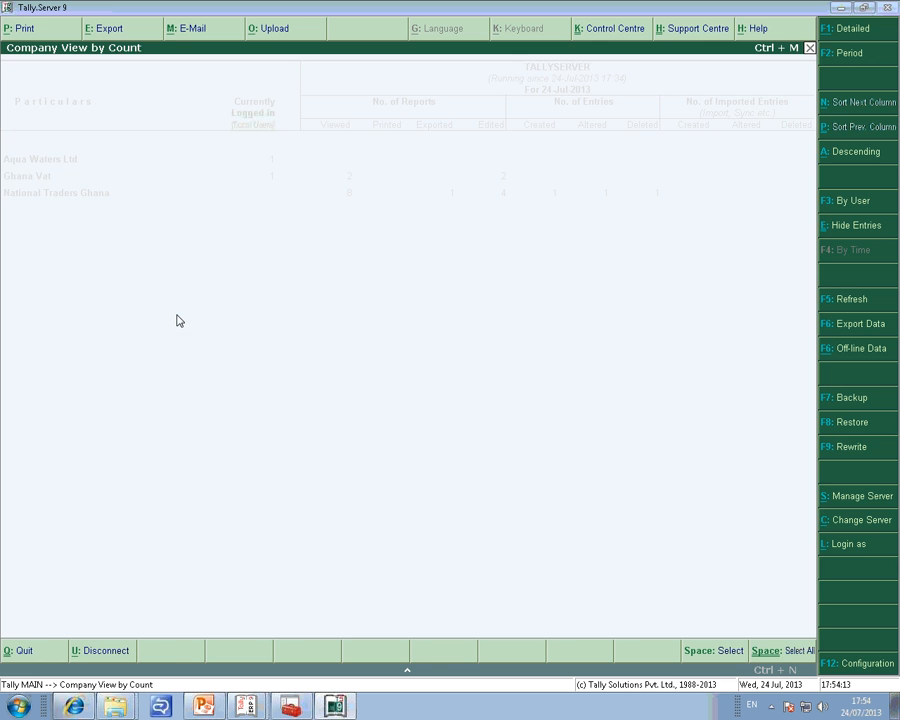
{"action": "key", "text": "Escape"}
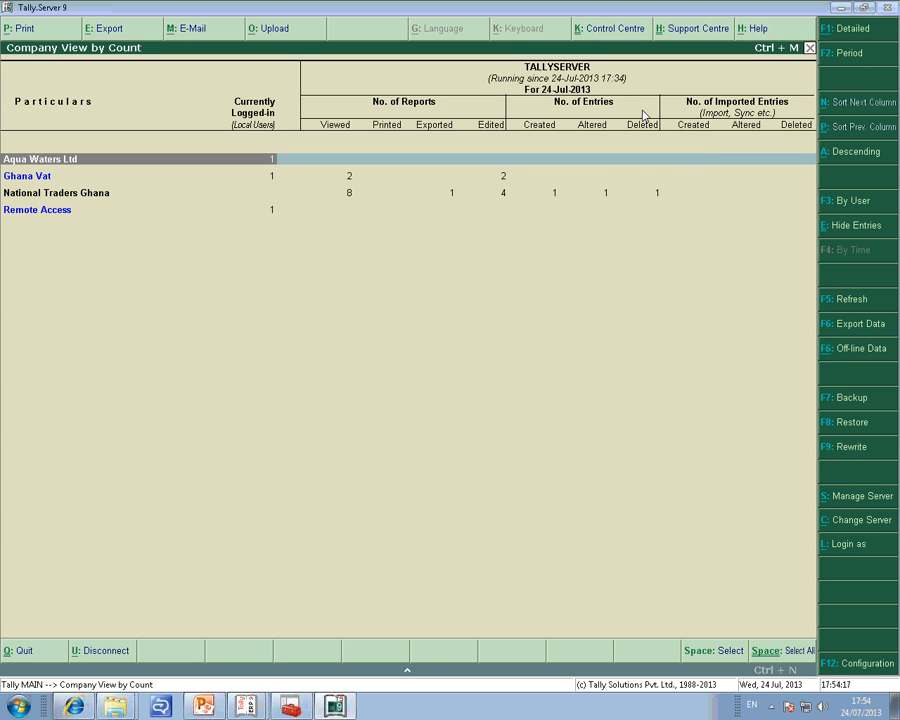
{"action": "left_click", "coordinate": [852, 202]}
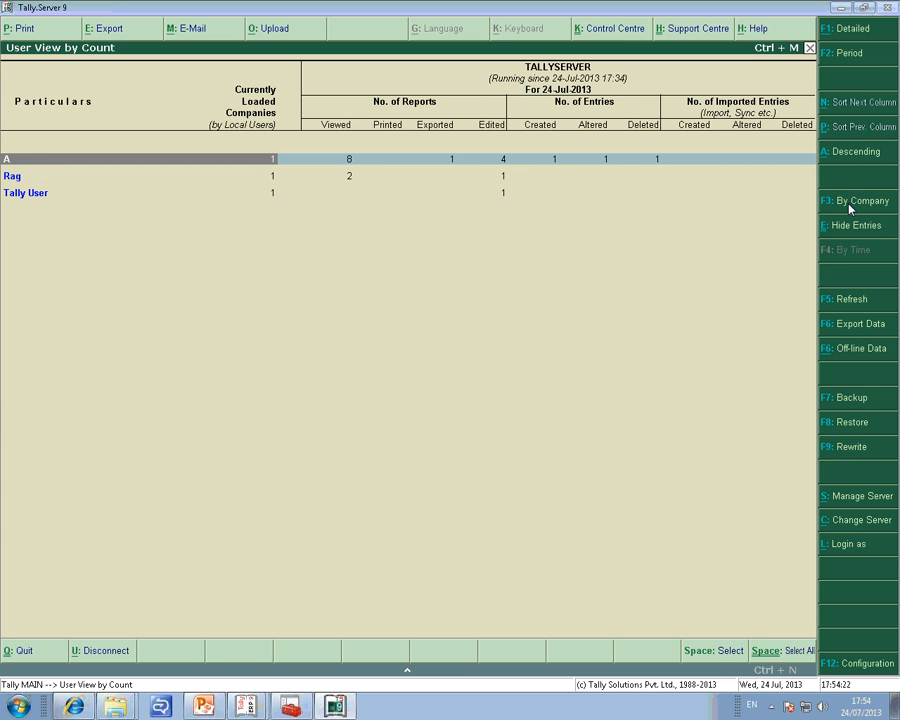
{"action": "left_click", "coordinate": [852, 204]}
{"action": "key", "text": "Down"}
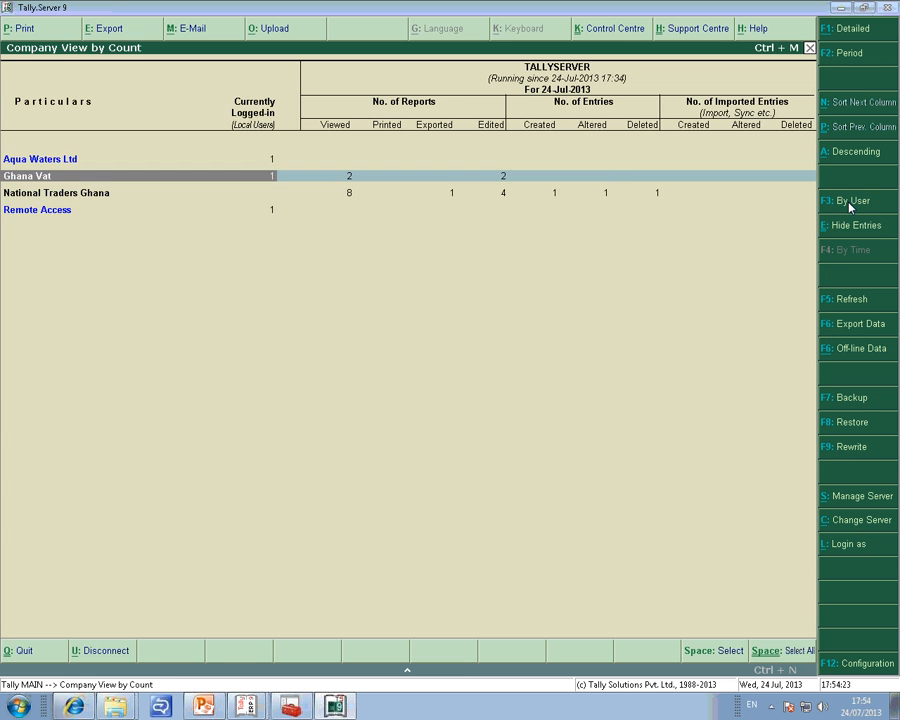
{"action": "key", "text": "Up"}
{"action": "key", "text": "Down"}
{"action": "key", "text": "Down"}
{"action": "key", "text": "Up"}
{"action": "key", "text": "Up"}
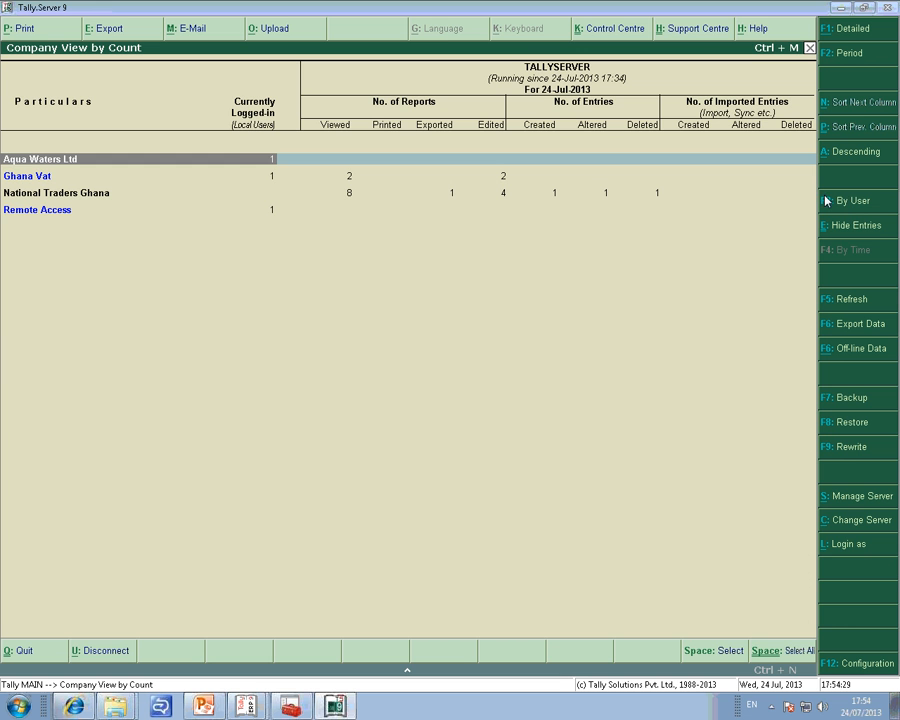
Reselect TALLYSERVER as the monitored server and open its server management information.
{"action": "left_click", "coordinate": [857, 527]}
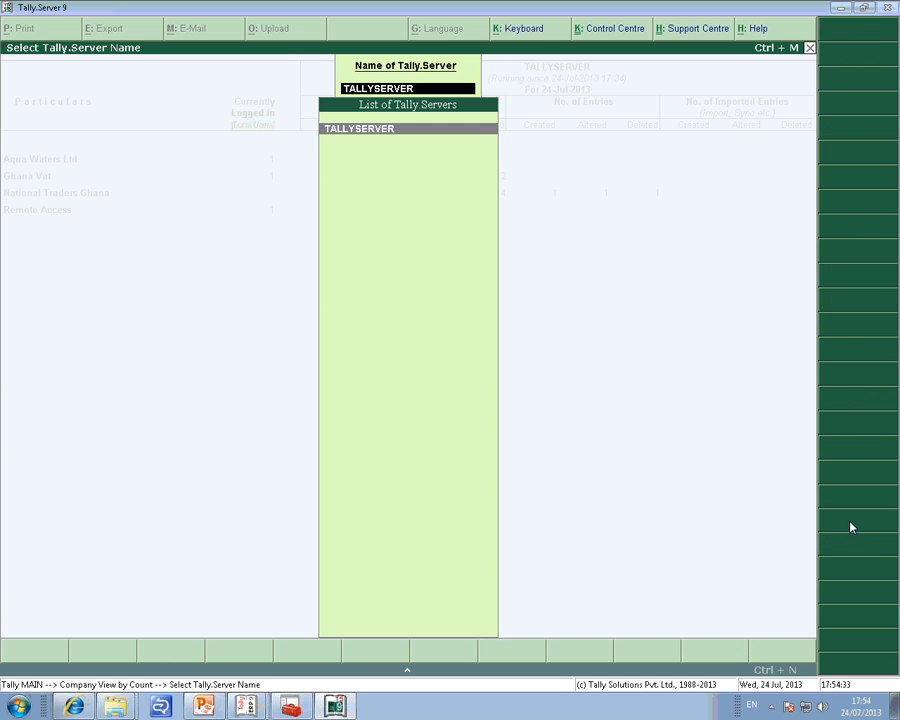
{"action": "left_click", "coordinate": [353, 133]}
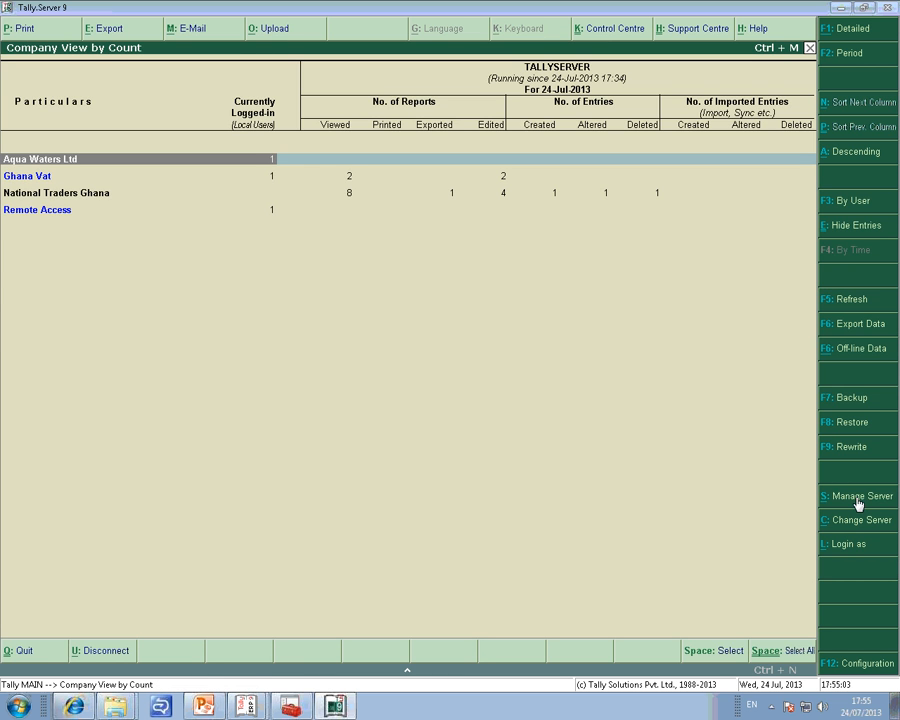
{"action": "left_click", "coordinate": [857, 500]}
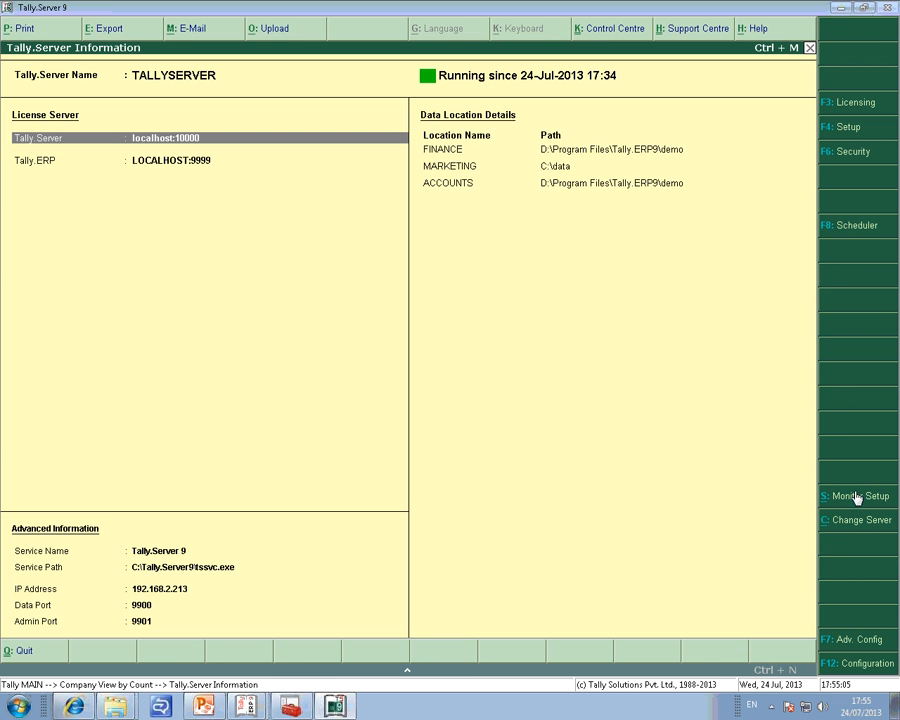
Open the server setup and add a fourth data location named Personal.
{"action": "left_click", "coordinate": [855, 130]}
{"action": "key", "text": "Down"}
{"action": "key", "text": "Down"}
{"action": "key", "text": "Down"}
{"action": "key", "text": "Down"}
{"action": "type", "text": "Personal"}
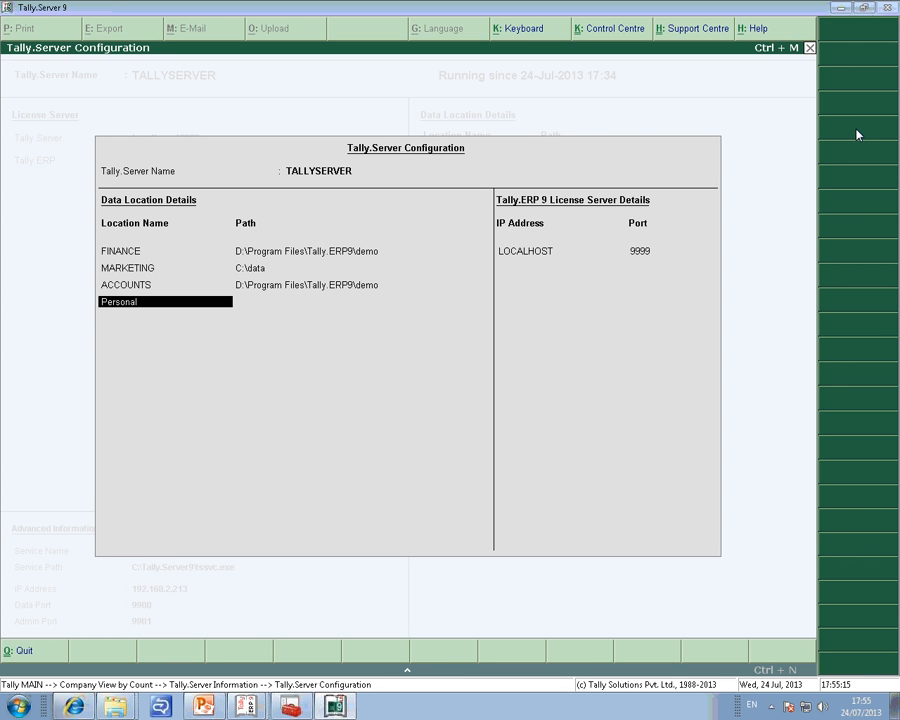
{"action": "key", "text": "Return"}
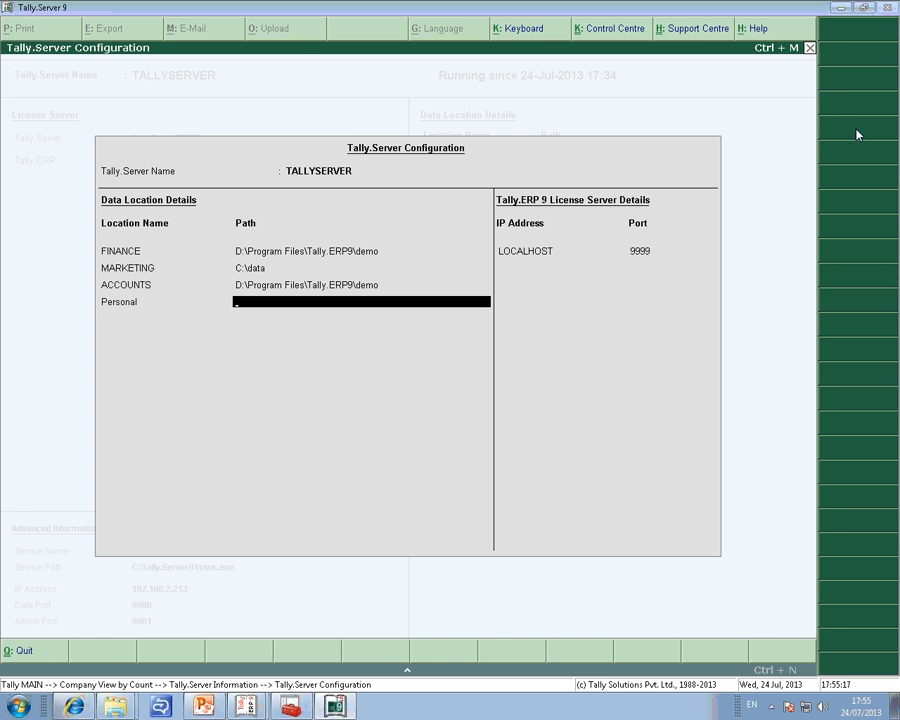
Minimise the open Tally windows and copy the company folder 10004 from C:\data.
{"action": "left_click", "coordinate": [842, 9]}
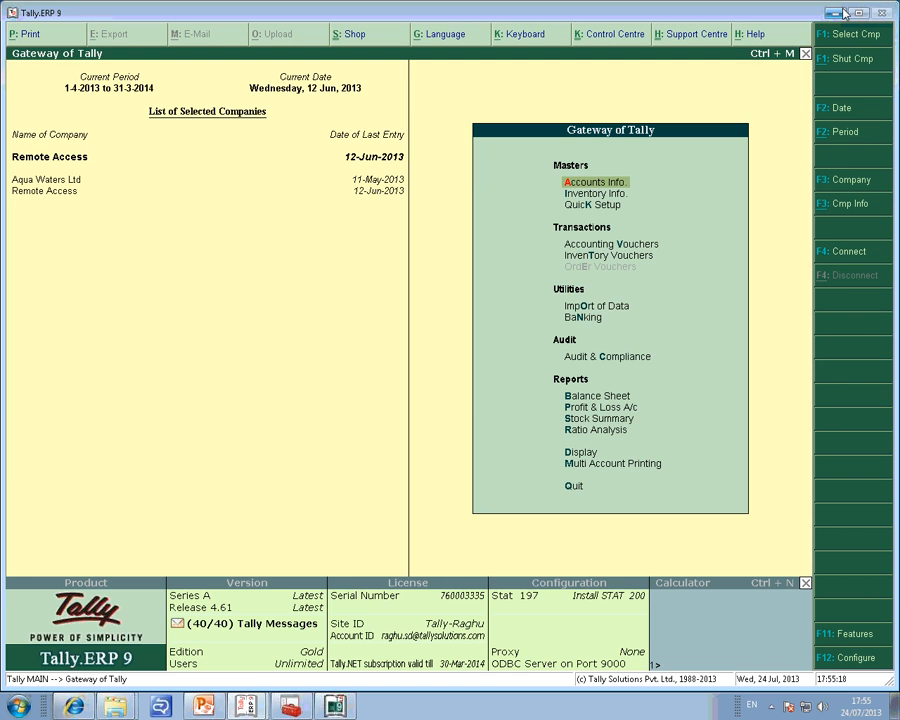
{"action": "left_click", "coordinate": [843, 12]}
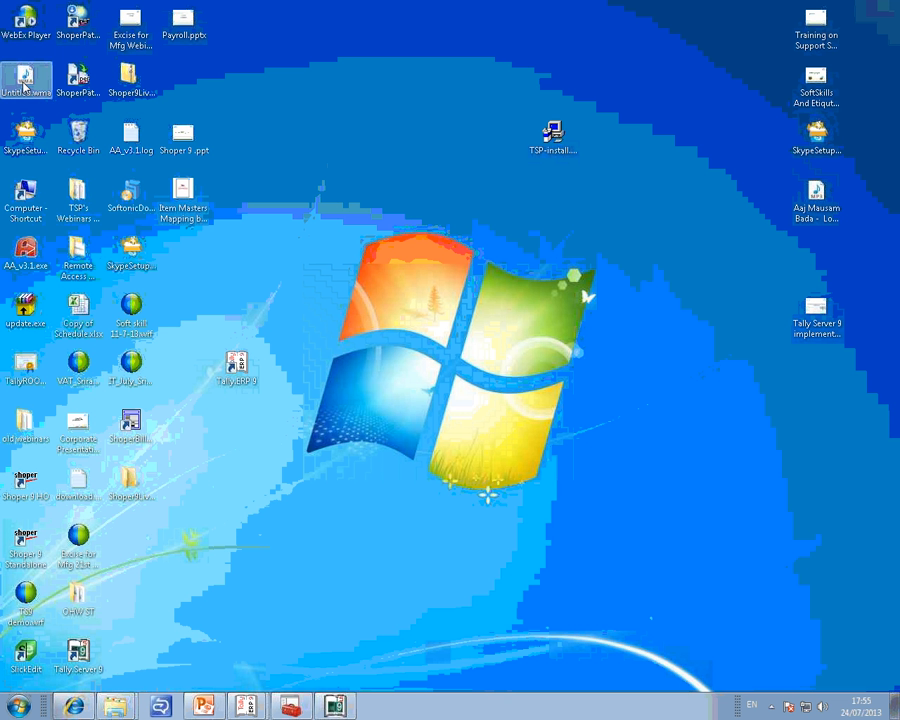
{"action": "double_click", "coordinate": [33, 206]}
{"action": "double_click", "coordinate": [222, 104]}
{"action": "double_click", "coordinate": [147, 121]}
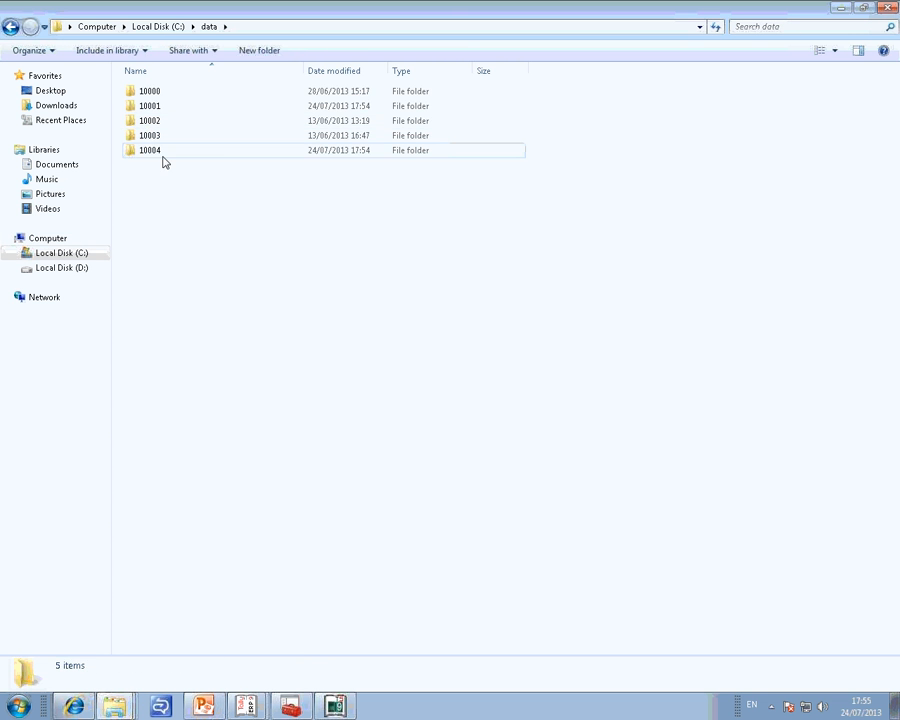
{"action": "left_click", "coordinate": [149, 152]}
{"action": "right_click", "coordinate": [150, 154]}
{"action": "left_click", "coordinate": [185, 338]}
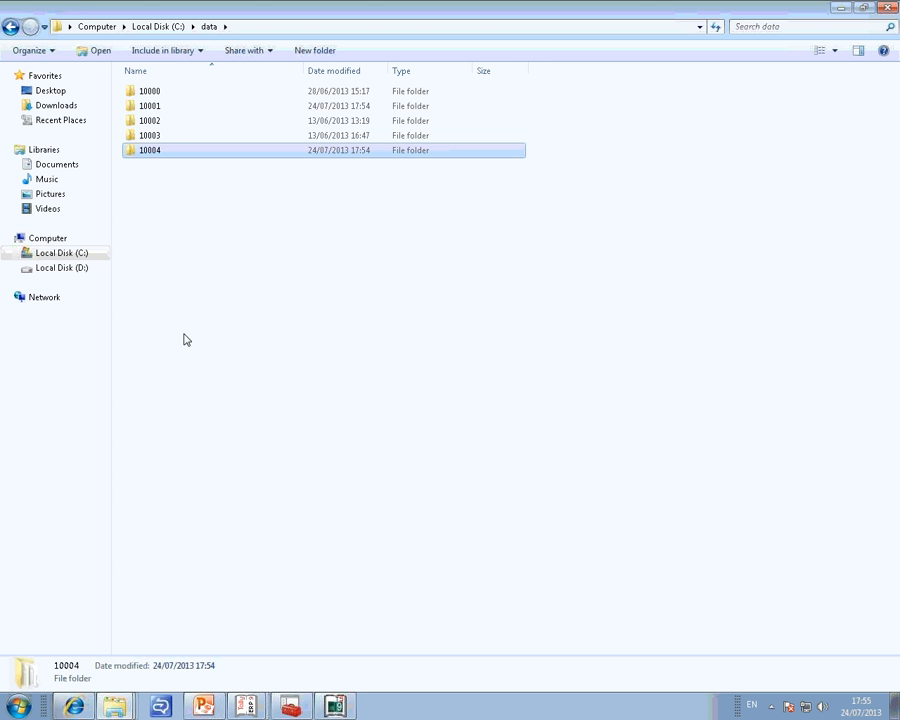
Go back to the root of drive C: and create a new folder named personal.
{"action": "left_click", "coordinate": [10, 26]}
{"action": "right_click", "coordinate": [613, 332]}
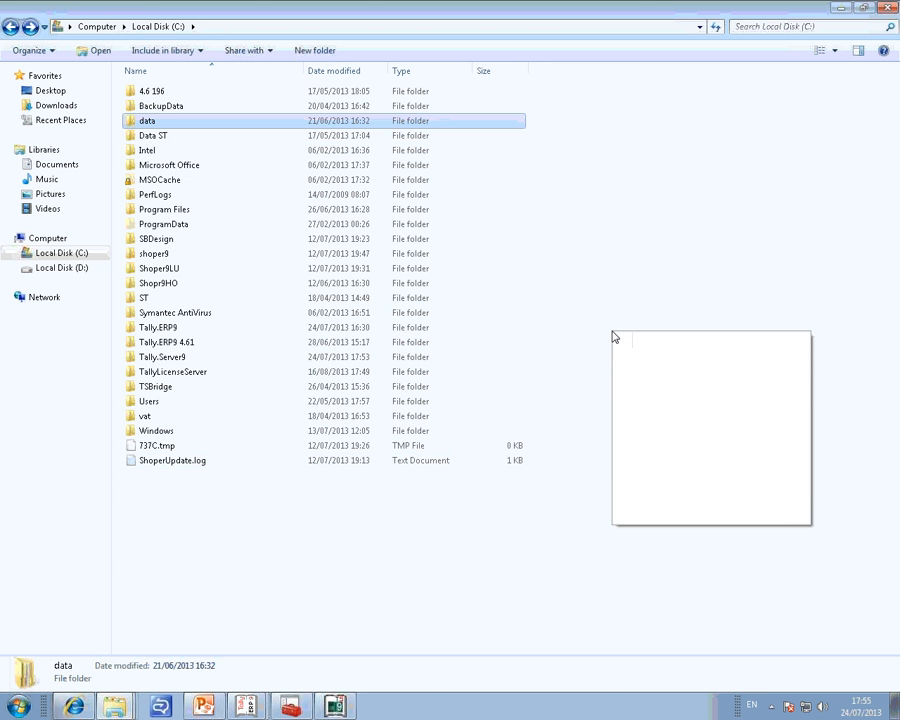
{"action": "mouse_move", "coordinate": [674, 490]}
{"action": "left_click", "coordinate": [572, 489]}
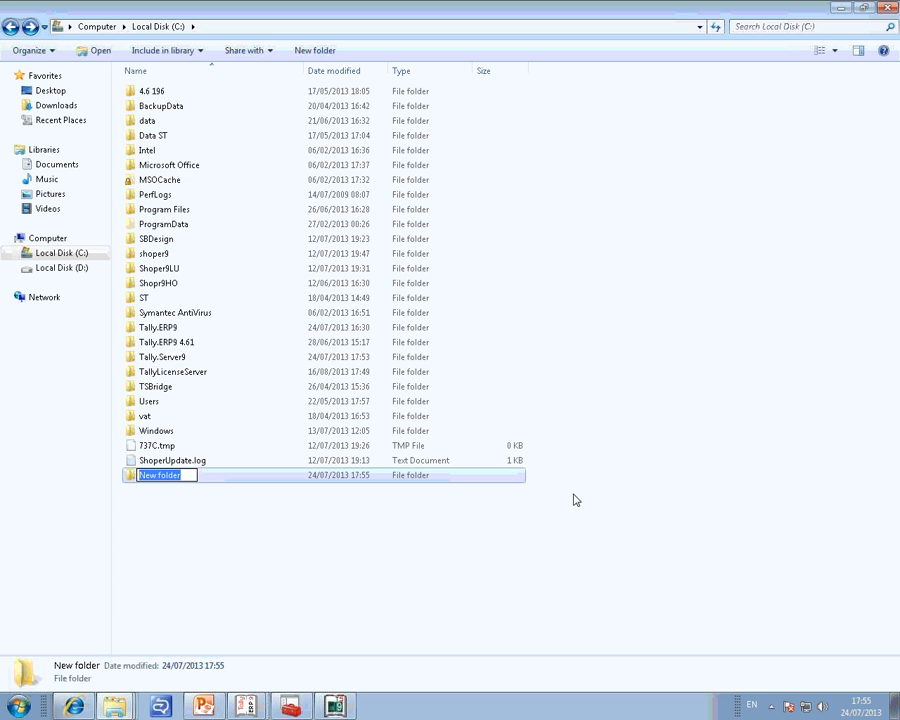
{"action": "type", "text": "personal"}
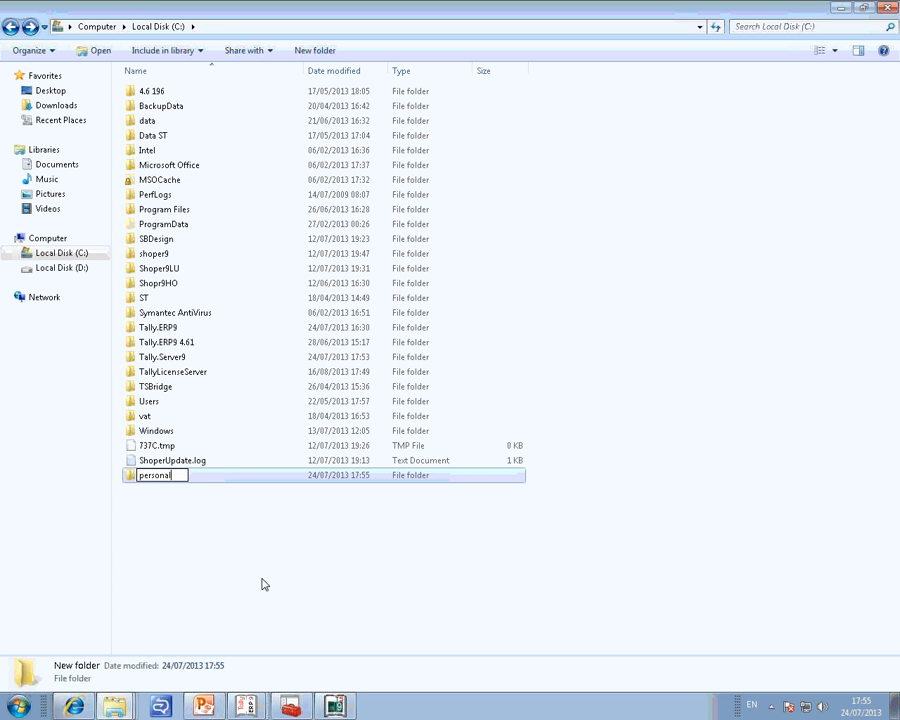
{"action": "left_click", "coordinate": [225, 543]}
Paste the copied 10004 folder into C:\personal and cancel the rest of the copy at the file in use.
{"action": "double_click", "coordinate": [193, 474]}
{"action": "right_click", "coordinate": [208, 459]}
{"action": "left_click", "coordinate": [255, 560]}
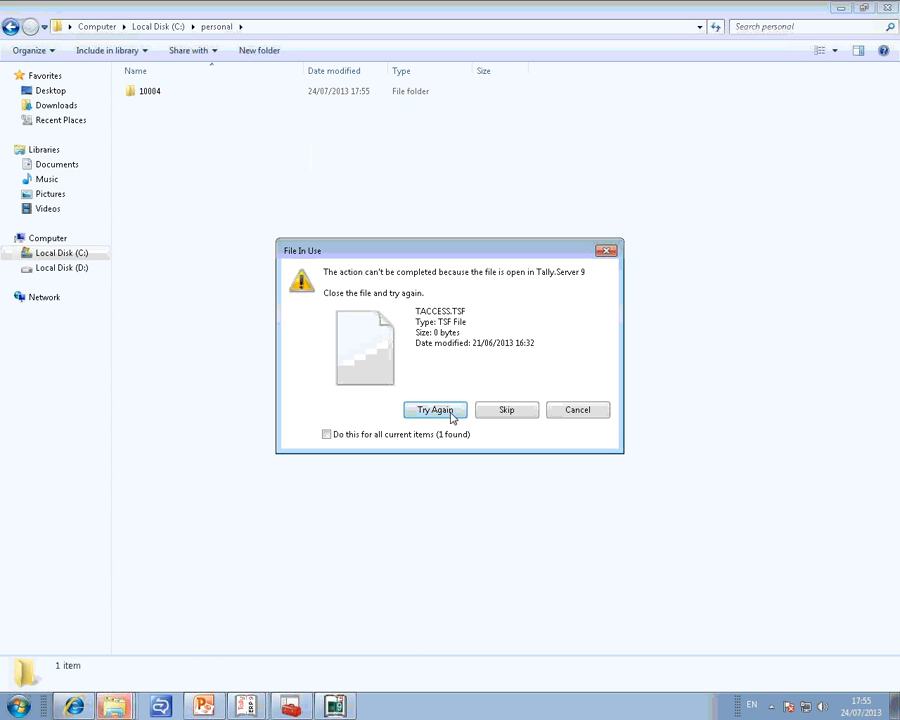
{"action": "left_click", "coordinate": [572, 415]}
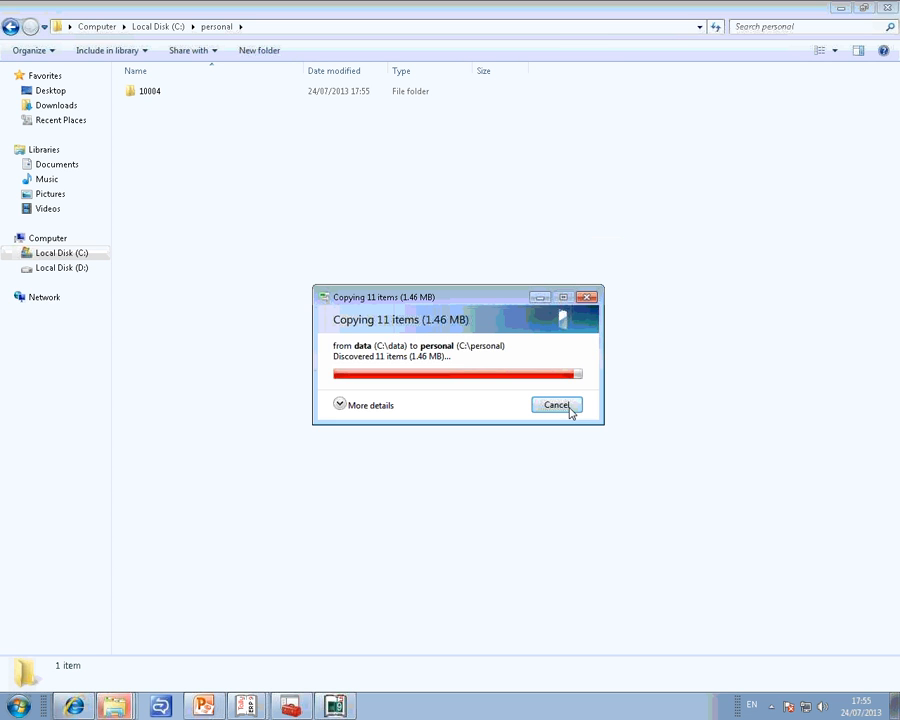
{"action": "left_click", "coordinate": [565, 405]}
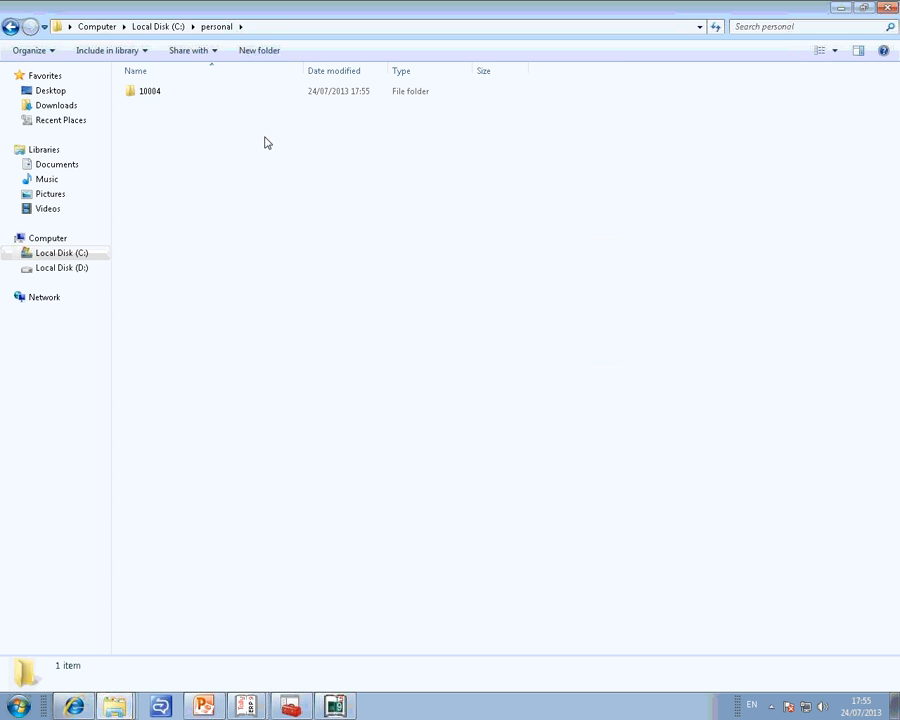
Set the Personal location's path to @@c:\personal, save the Tally.Server configuration and return to the company view.
{"action": "left_click", "coordinate": [283, 27]}
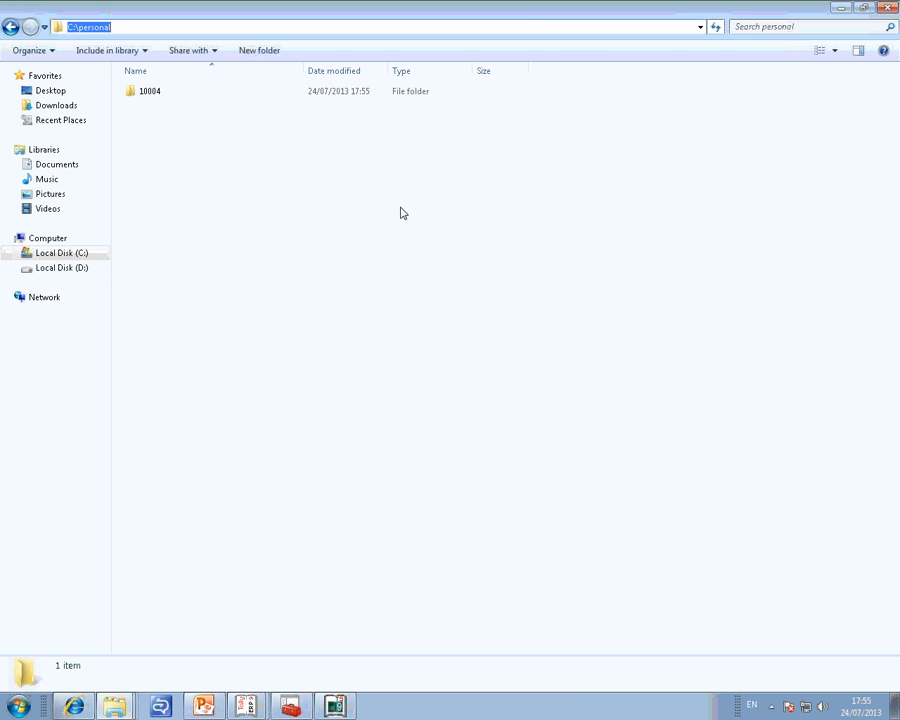
{"action": "left_click", "coordinate": [336, 706]}
{"action": "key", "text": "ctrl+alt+v"}
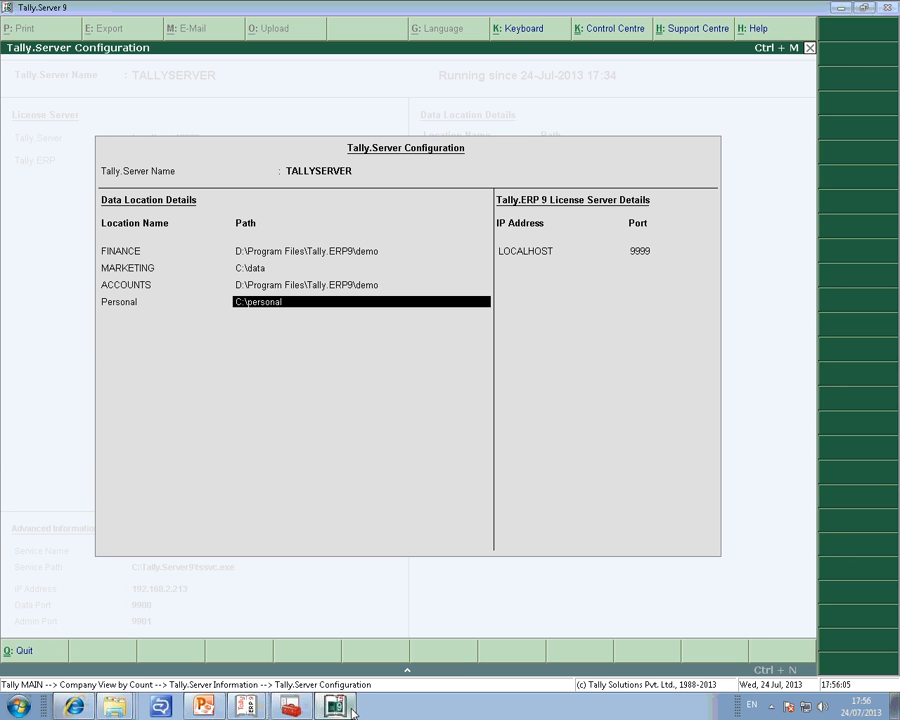
{"action": "type", "text": "@@c:"}
{"action": "key", "text": "Return"}
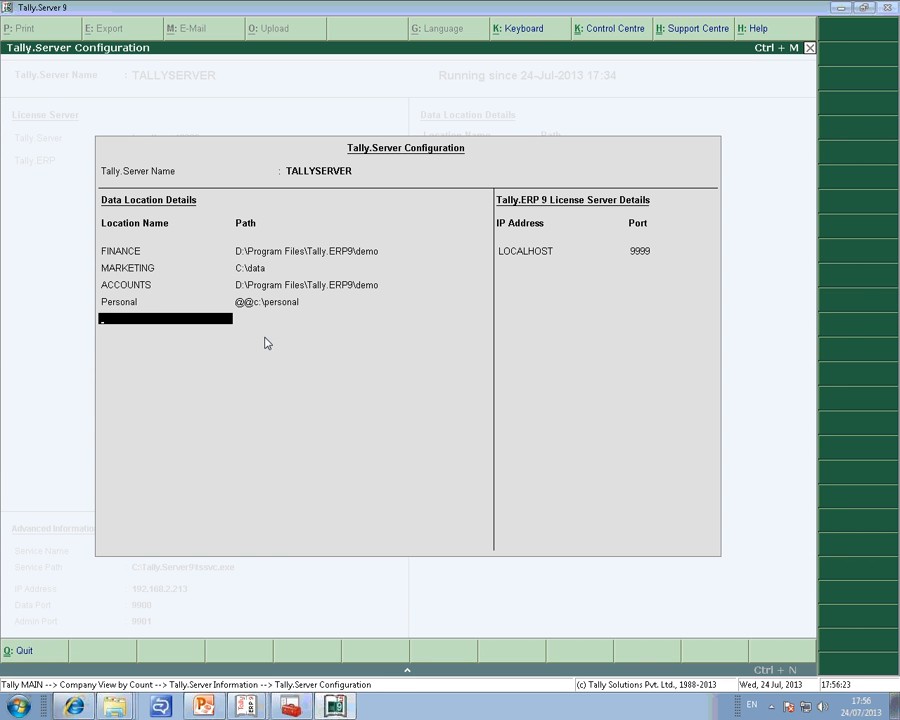
{"action": "key", "text": "Return"}
{"action": "key", "text": "ctrl+a"}
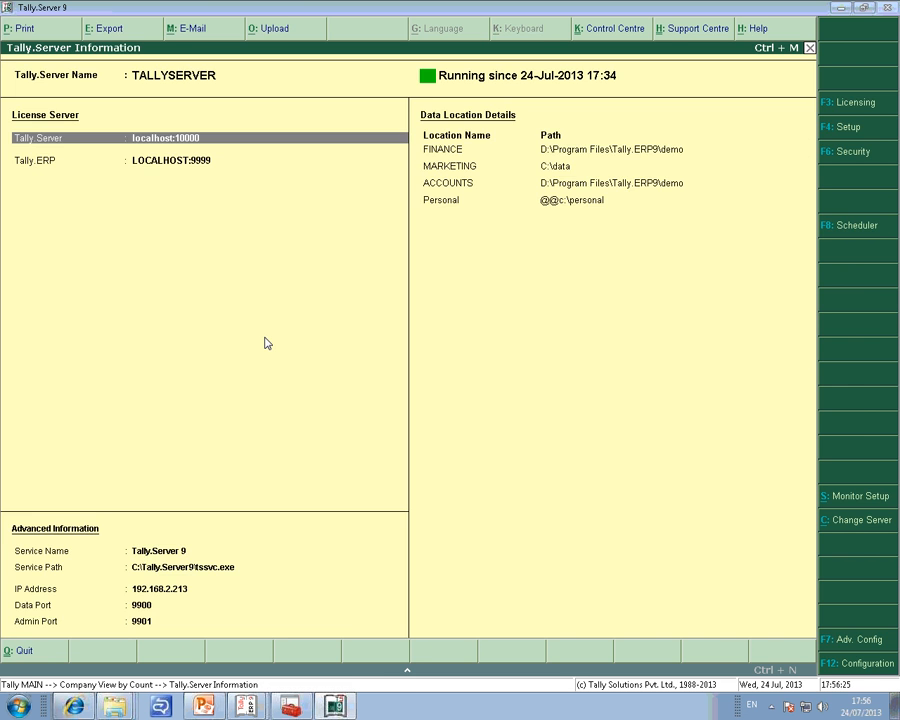
{"action": "key", "text": "Escape"}
{"action": "key", "text": "Escape"}
{"action": "key", "text": "n"}
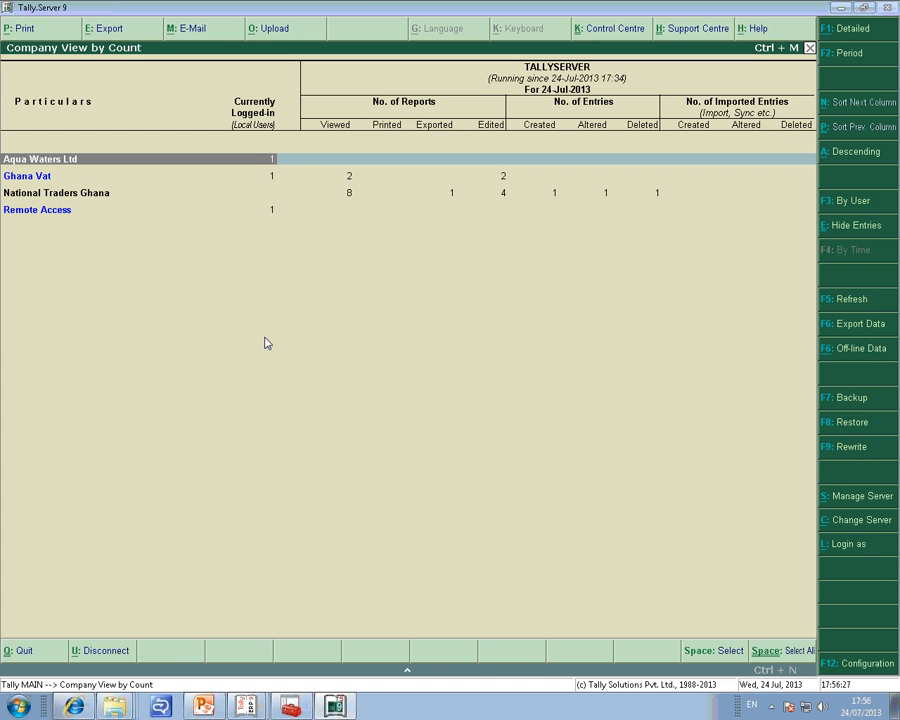
Switch to the Tally.ERP 9 session without the loaded companies, start selecting a company and review the list of Tally.Server data locations.
{"action": "left_click", "coordinate": [252, 708]}
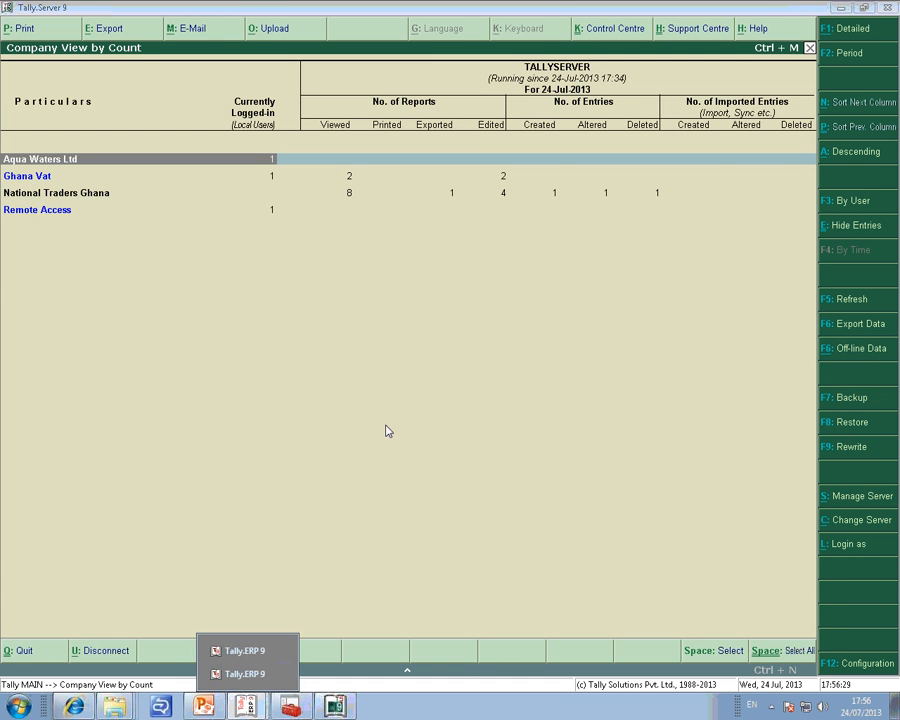
{"action": "left_click", "coordinate": [244, 672]}
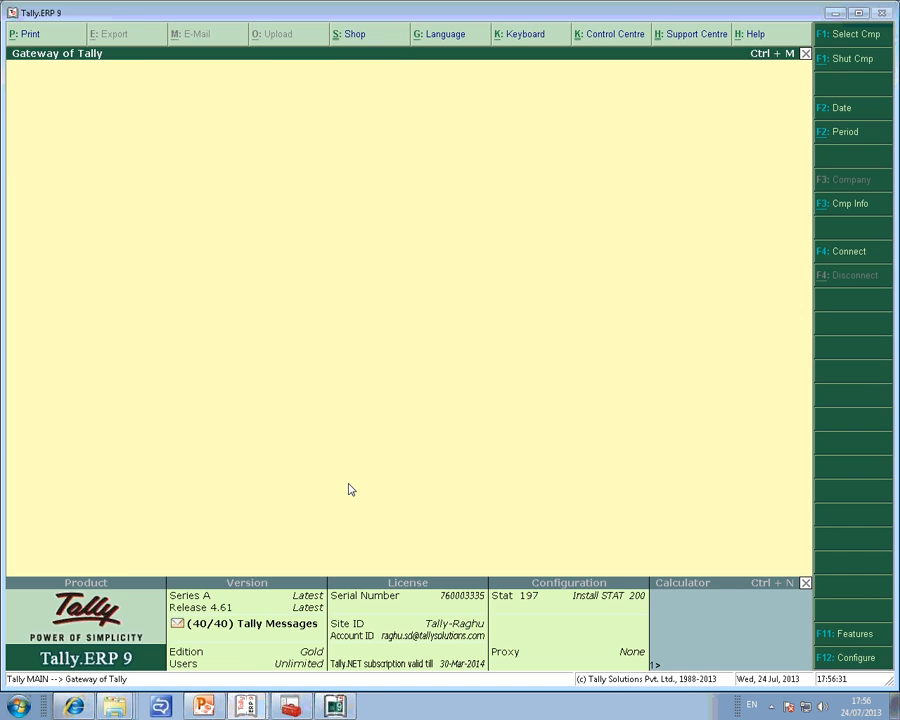
{"action": "key", "text": "alt+F1"}
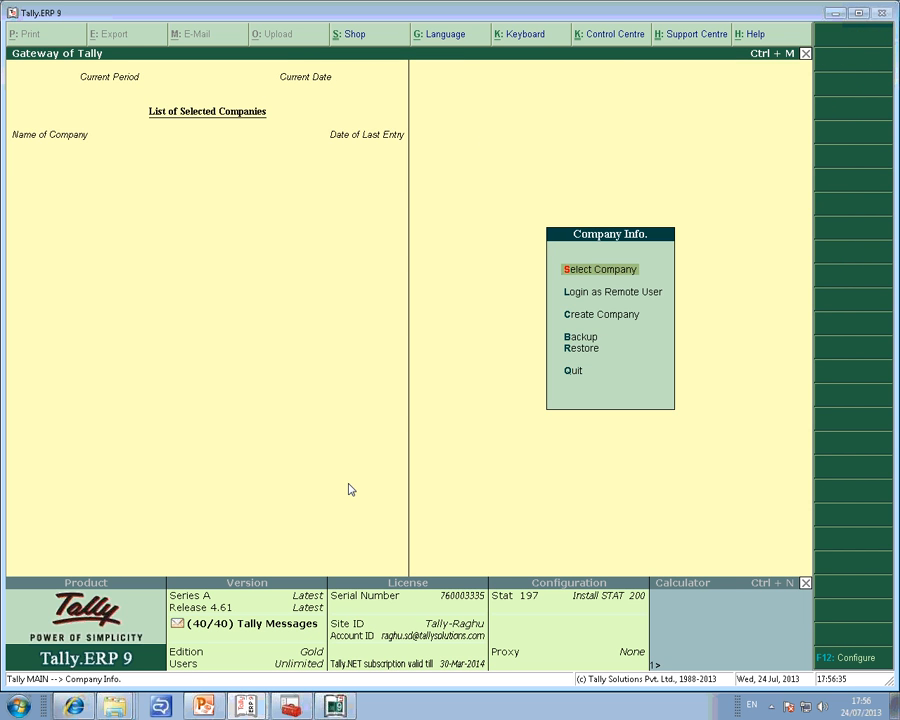
{"action": "key", "text": "Return"}
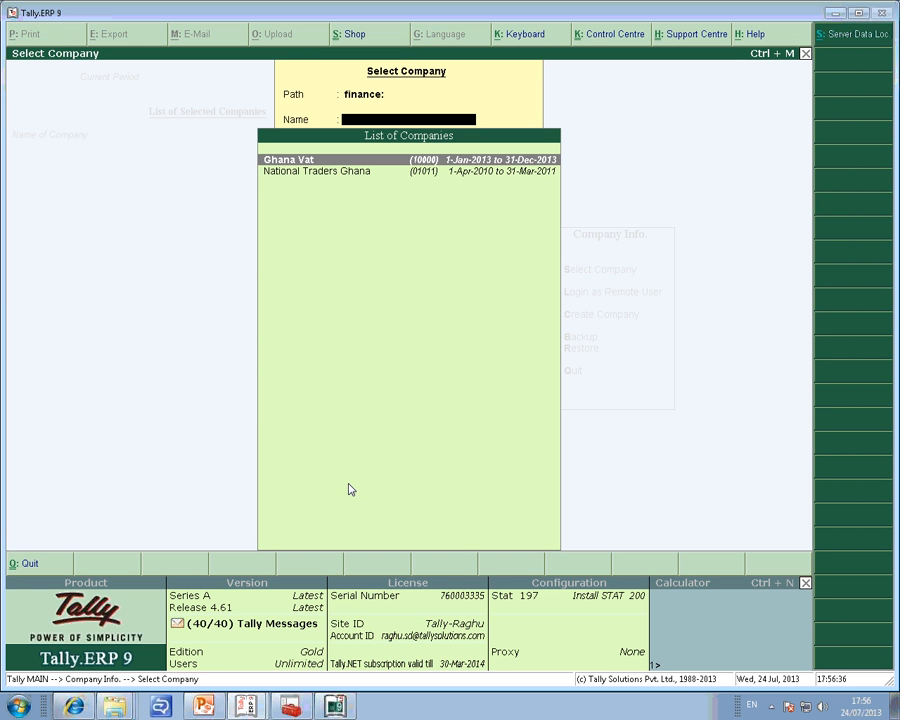
{"action": "left_click", "coordinate": [848, 44]}
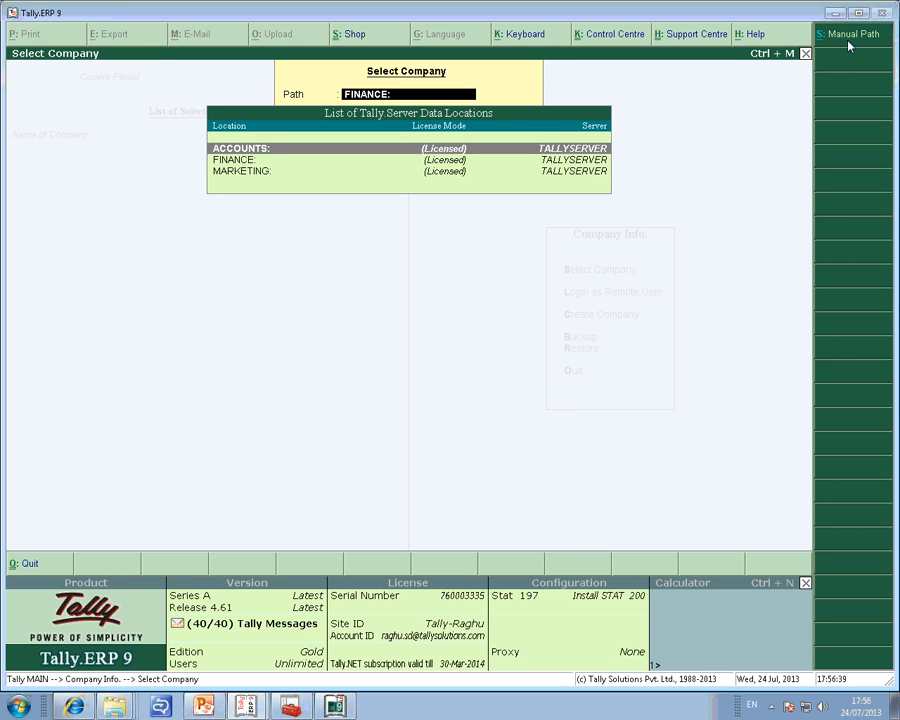
{"action": "key", "text": "Down"}
{"action": "key", "text": "Up"}
Enter personal: as a manual company path and load the company Aqua Waters Ltd from it.
{"action": "left_click", "coordinate": [855, 39]}
{"action": "type", "text": "personal:"}
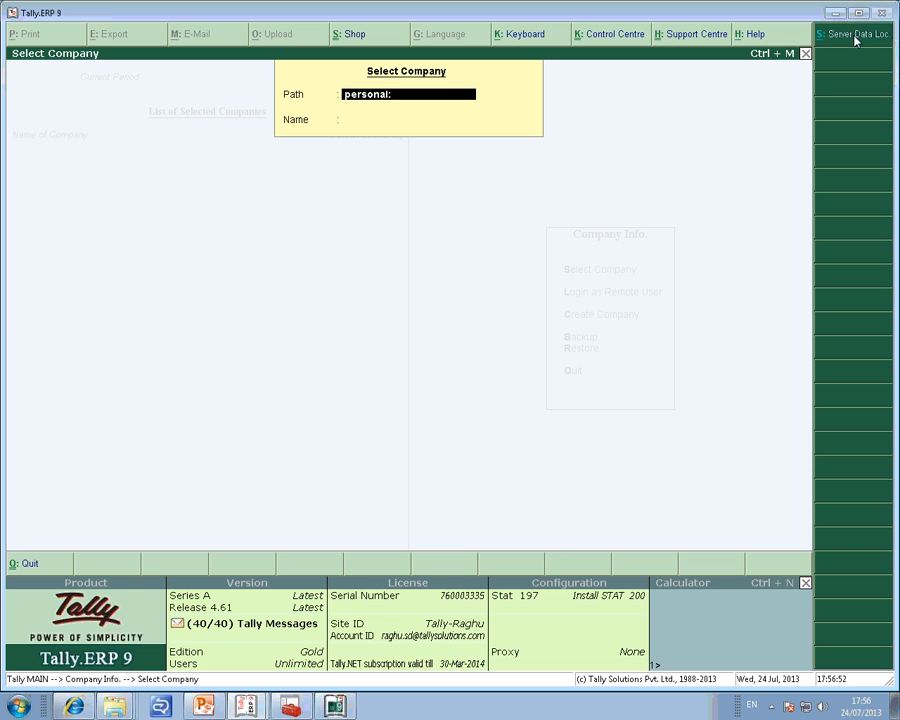
{"action": "key", "text": "Return"}
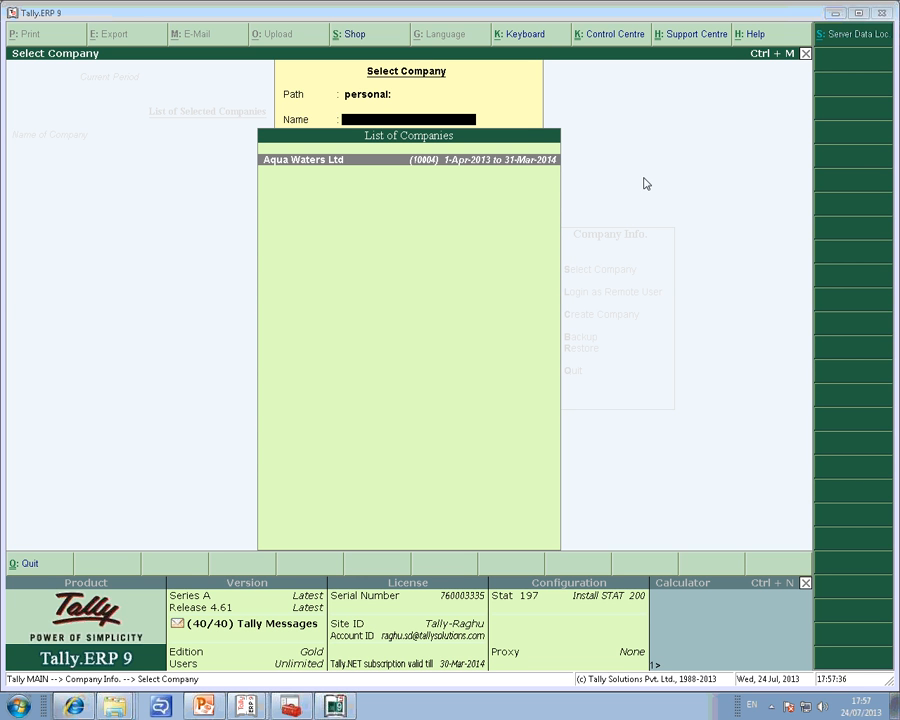
{"action": "key", "text": "Return"}
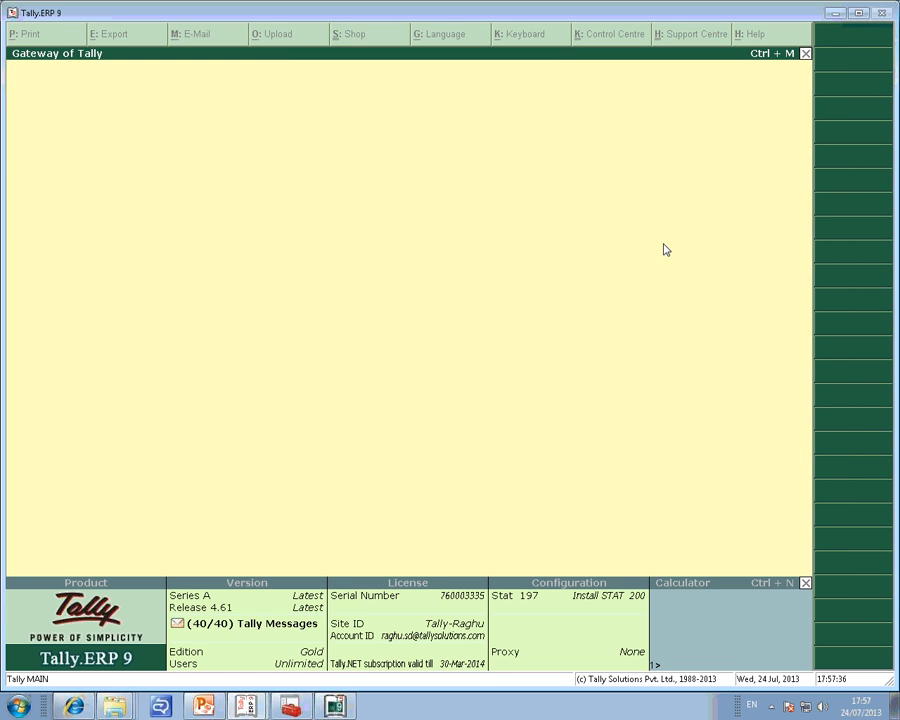
Switch to Tally.Server 9 and open the server management information for TALLYSERVER.
{"action": "left_click", "coordinate": [342, 705]}
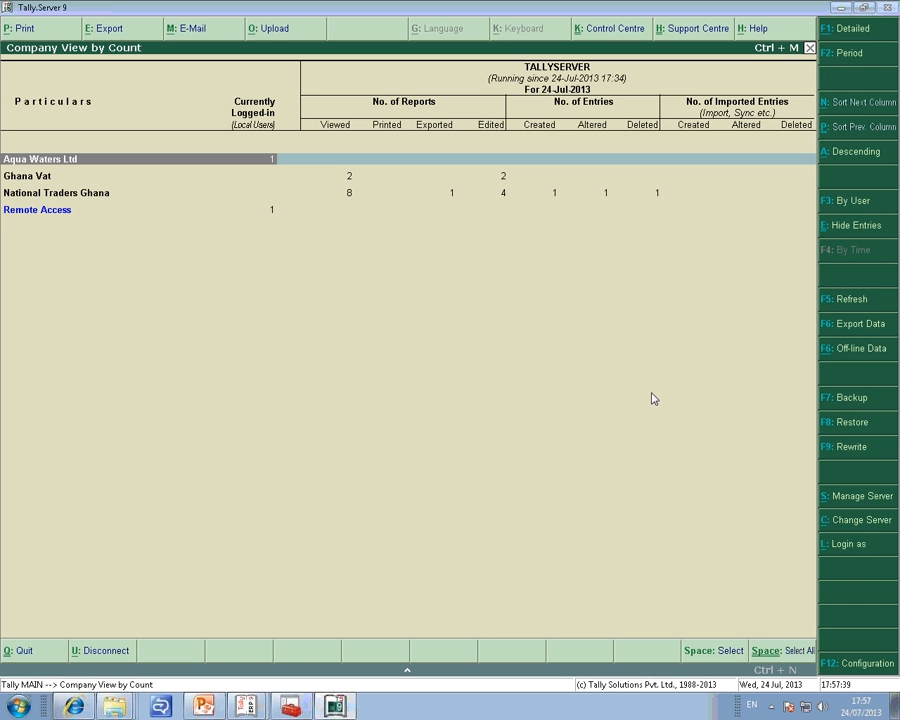
{"action": "left_click", "coordinate": [861, 496]}
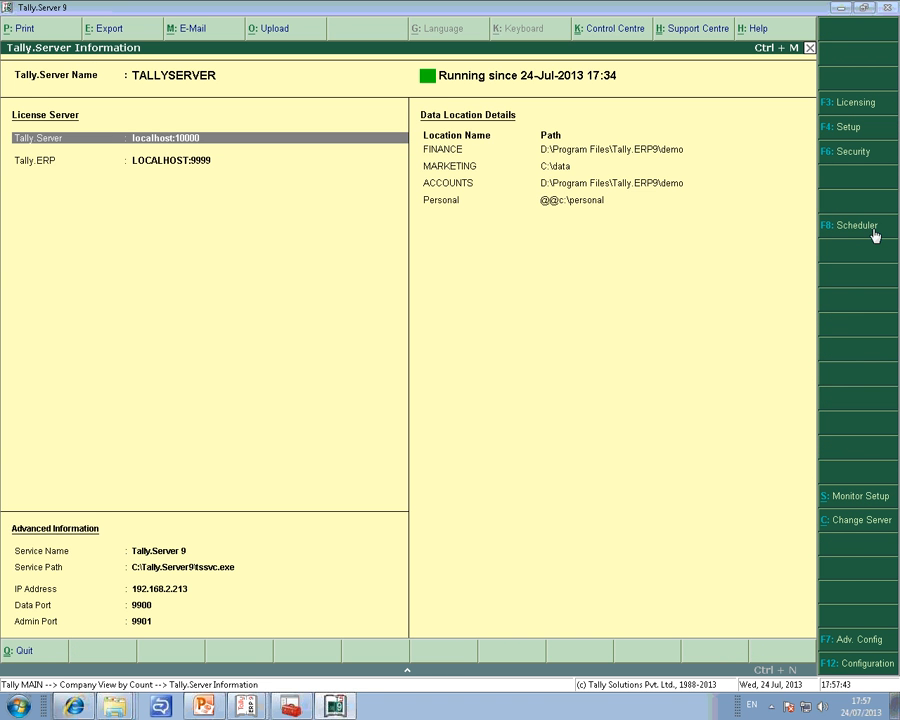
Try to set the Backup and Restore permissions of the listed Tally.NET user to No in the server's security access.
{"action": "left_click", "coordinate": [855, 158]}
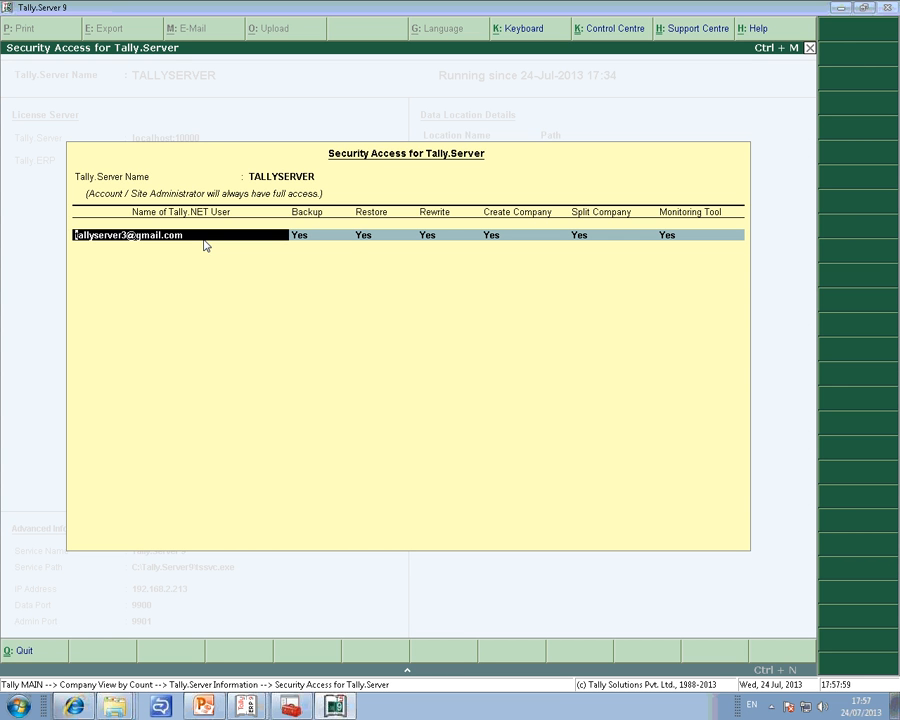
{"action": "key", "text": "Return"}
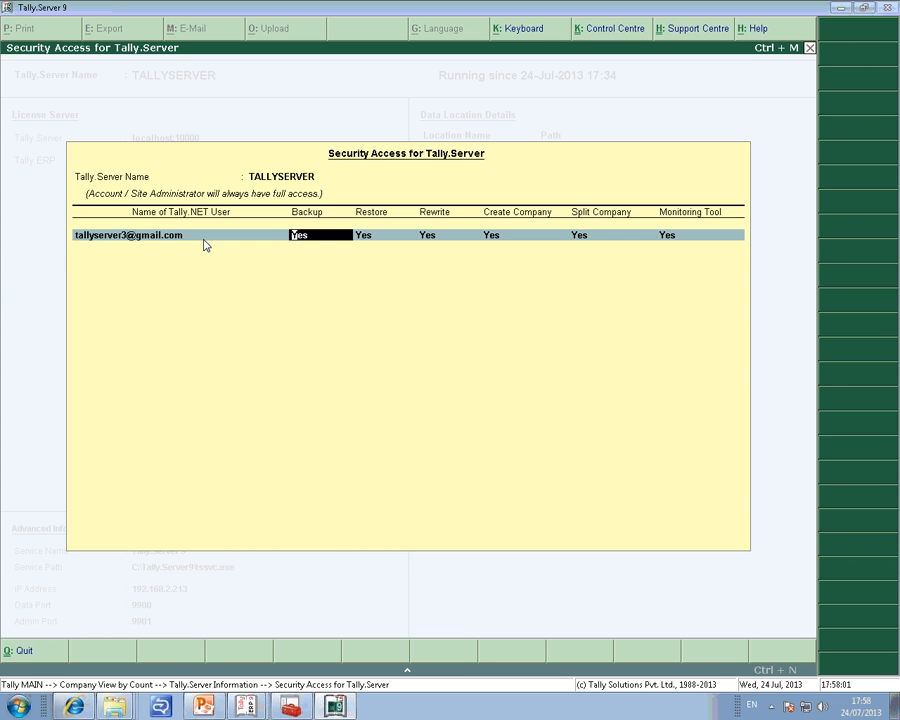
{"action": "key", "text": "n"}
{"action": "key", "text": "n"}
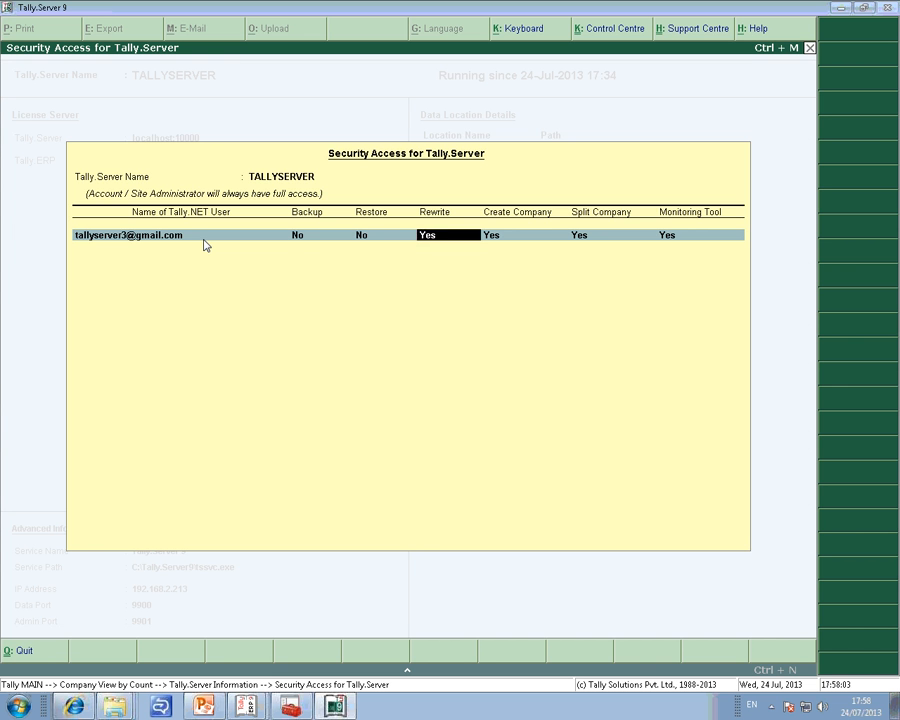
{"action": "key", "text": "Return"}
{"action": "key", "text": "Return"}
{"action": "key", "text": "Return"}
Reopen the security access settings and go through the first user's permissions from Backup to Monitoring Tool, keeping each at Yes.
{"action": "key", "text": "Return"}
{"action": "key", "text": "Return"}
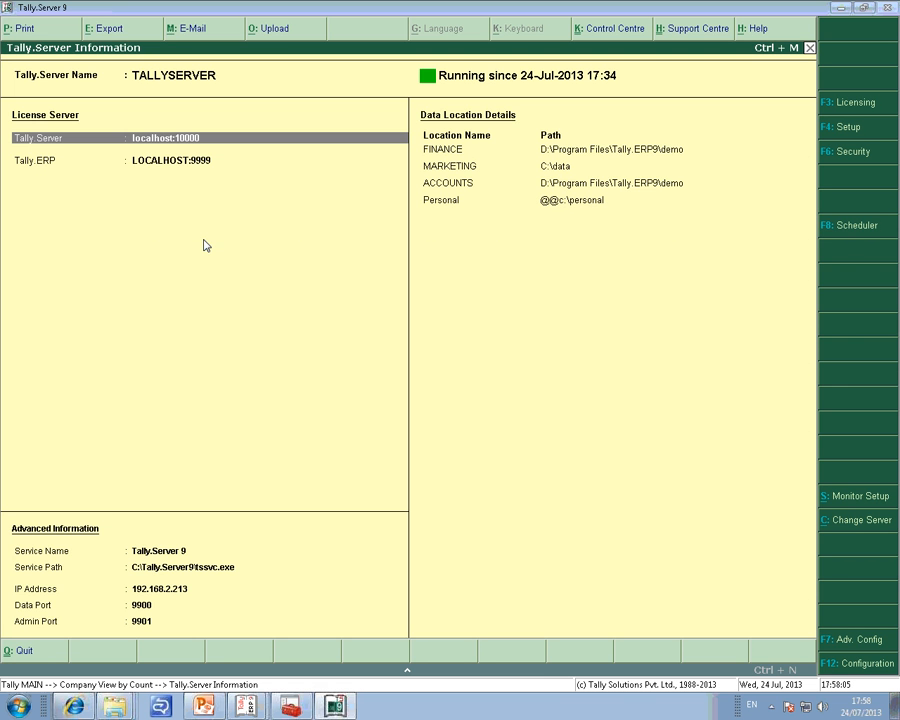
{"action": "left_click", "coordinate": [852, 160]}
{"action": "key", "text": "Return"}
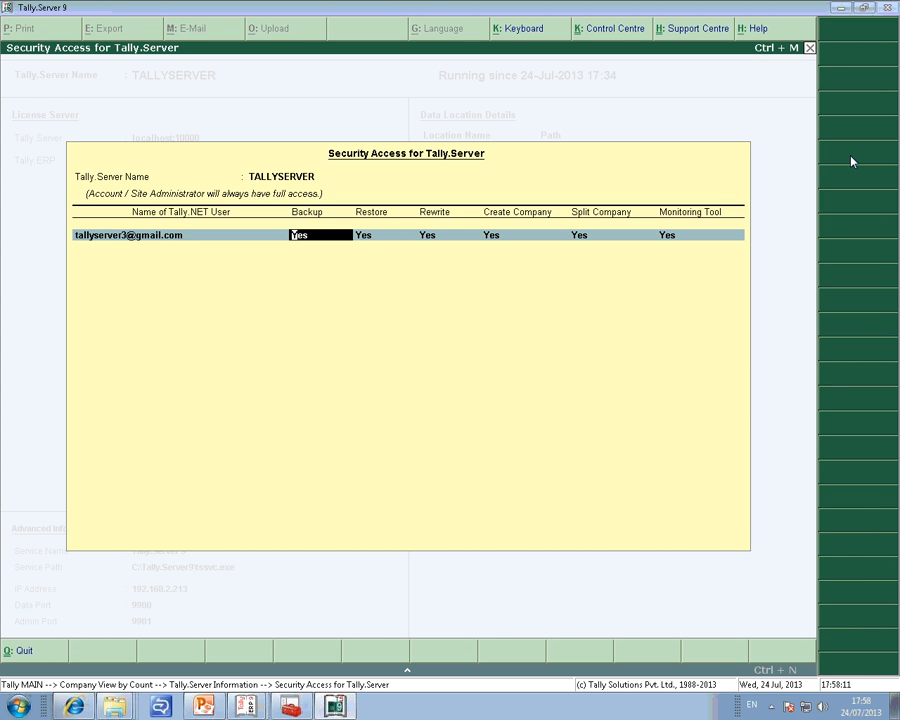
{"action": "key", "text": "Return"}
{"action": "key", "text": "Return"}
{"action": "key", "text": "Return"}
{"action": "key", "text": "Return"}
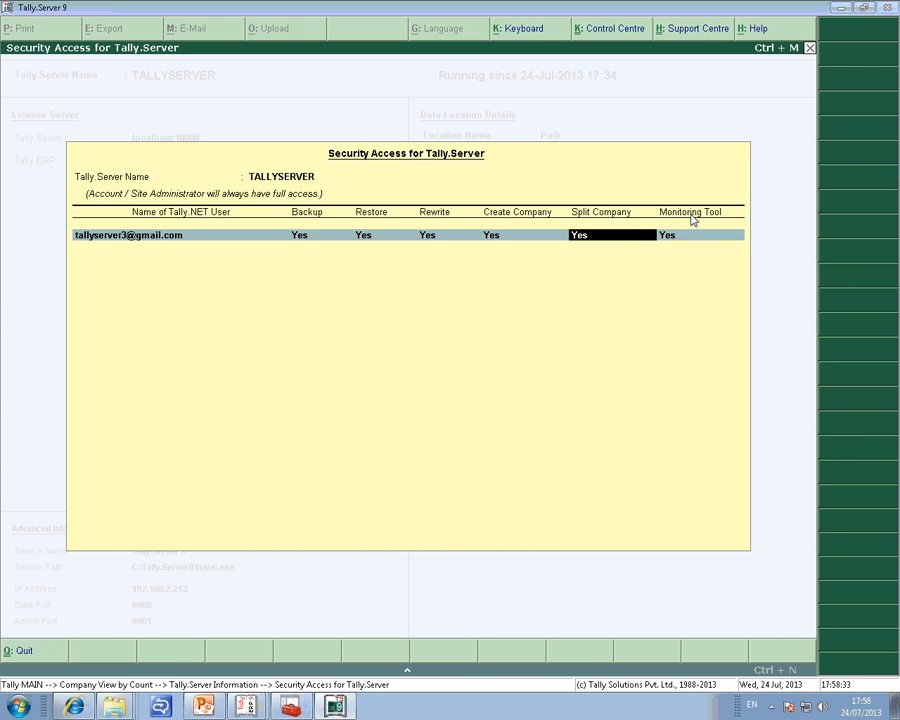
{"action": "key", "text": "Return"}
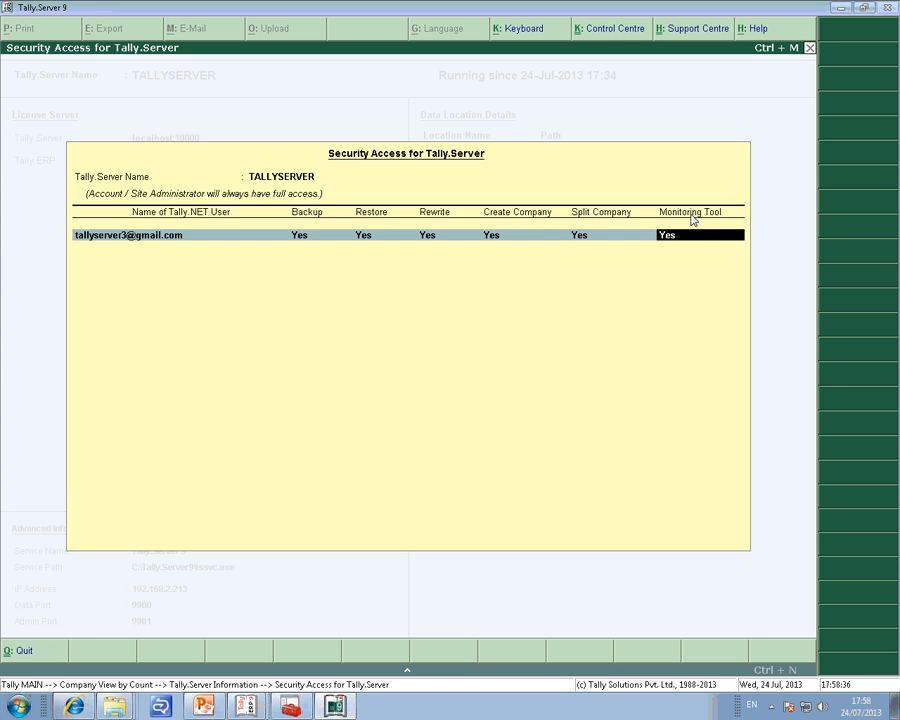
Add a second Tally.NET user to the security access list by entering the user's e-mail ID.
{"action": "key", "text": "Return"}
{"action": "type", "text": "tall"}
{"action": "key", "text": "BackSpace"}
{"action": "key", "text": "BackSpace"}
{"action": "key", "text": "BackSpace"}
{"action": "key", "text": "BackSpace"}
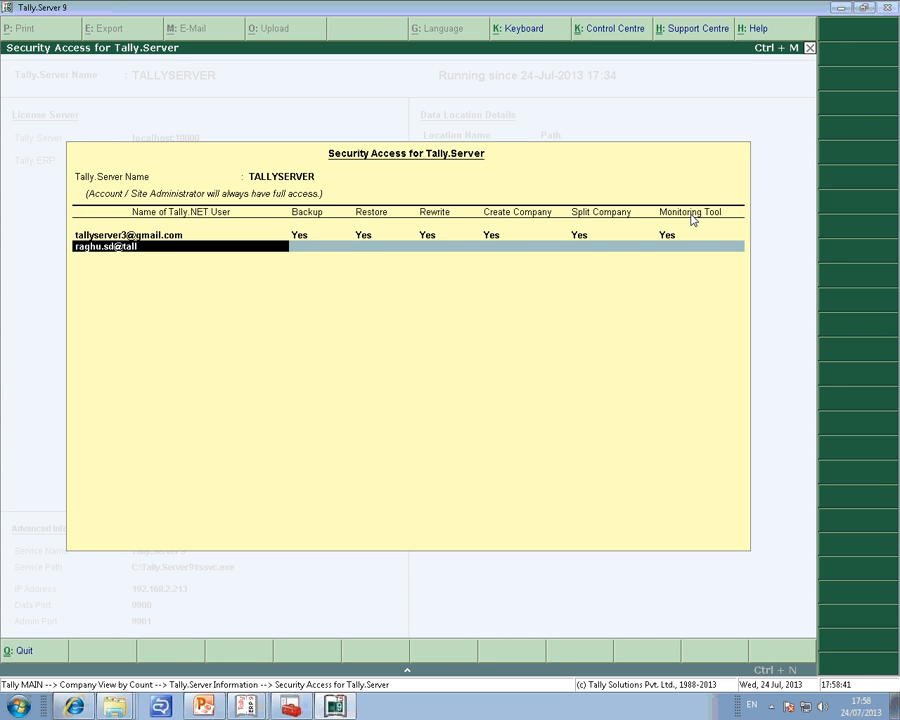
{"action": "key", "text": "Return"}
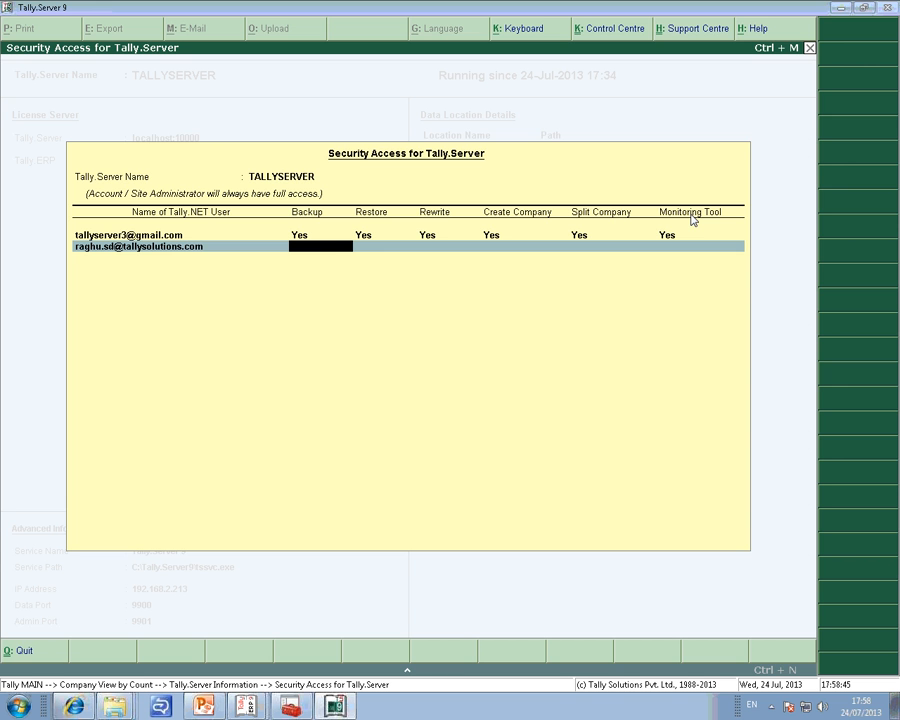
Set the second user's Backup permission to Yes and the Restore and Rewrite permissions to No.
{"action": "type", "text": "y"}
{"action": "key", "text": "Return"}
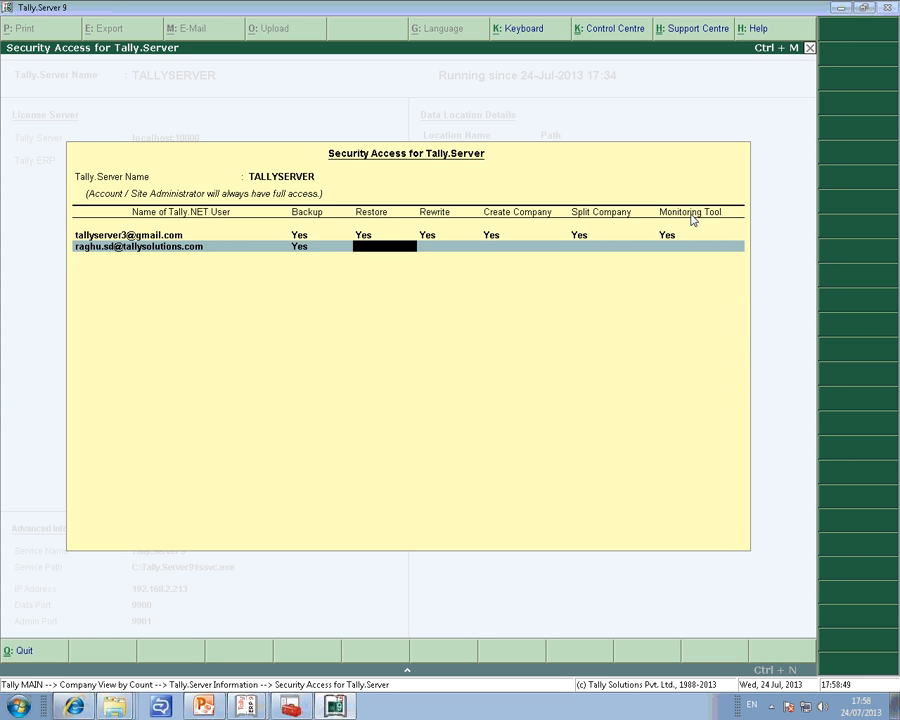
{"action": "type", "text": "n"}
{"action": "key", "text": "Return"}
{"action": "type", "text": "n"}
{"action": "key", "text": "Return"}
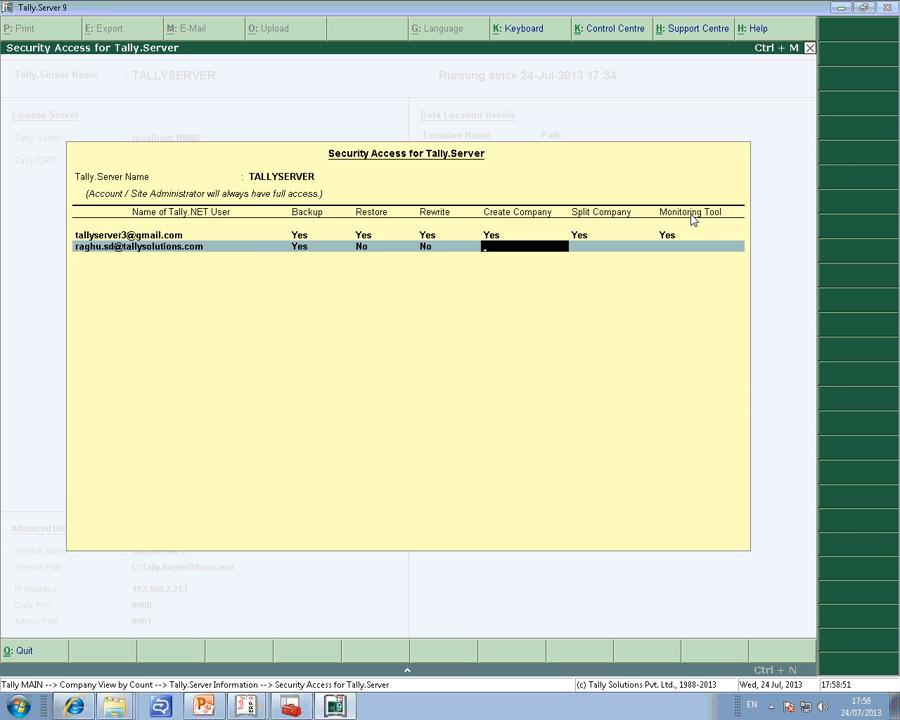
Set the second user's Create Company to Yes, Split Company and Monitoring Tool to No, and accept the security access settings.
{"action": "type", "text": "y"}
{"action": "key", "text": "Return"}
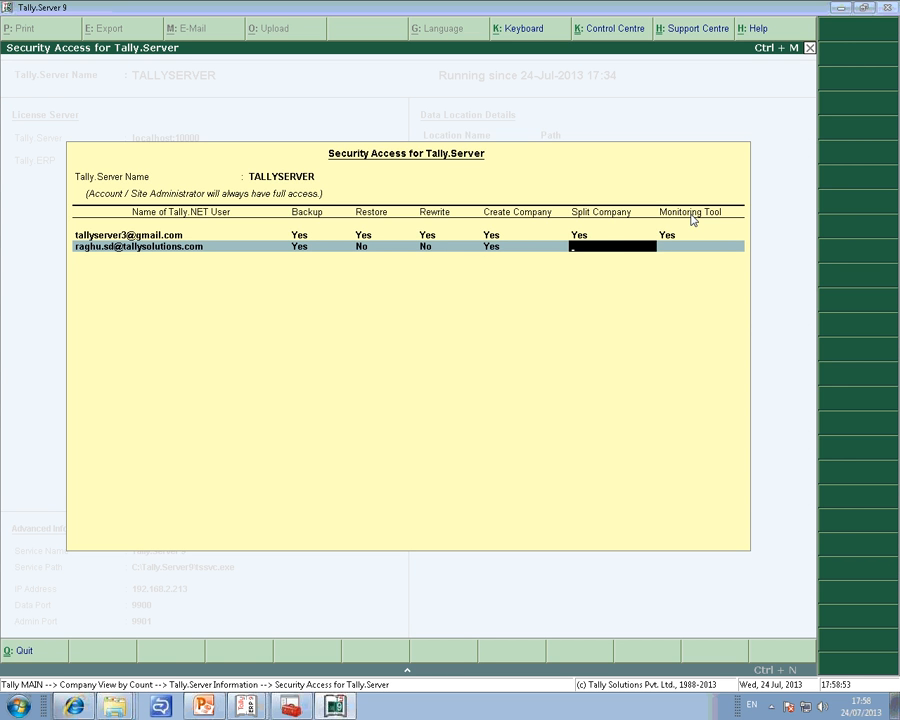
{"action": "type", "text": "n"}
{"action": "key", "text": "Return"}
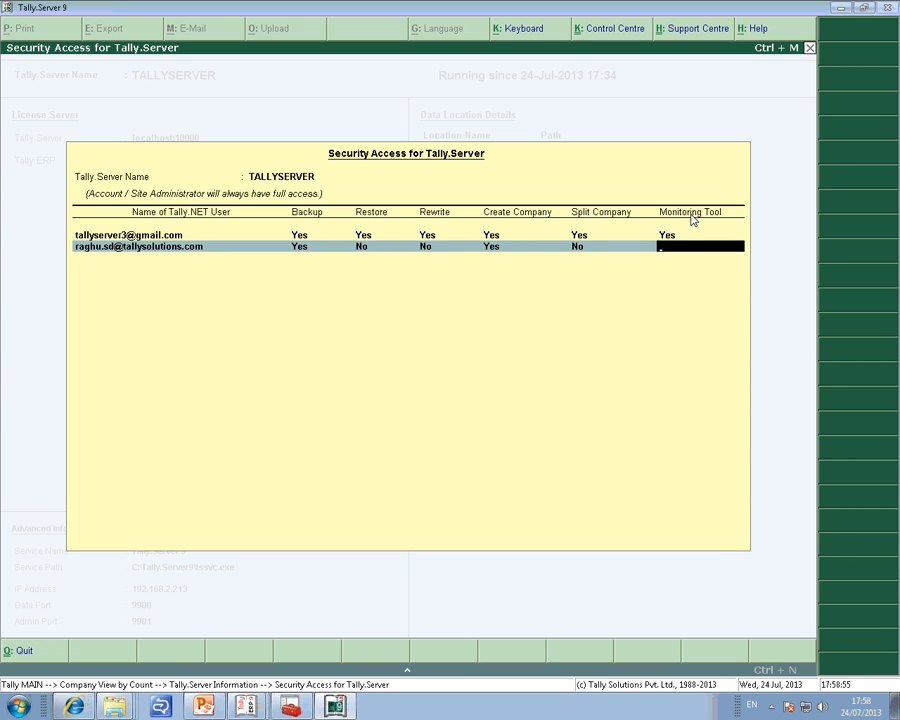
{"action": "type", "text": "n"}
{"action": "key", "text": "Return"}
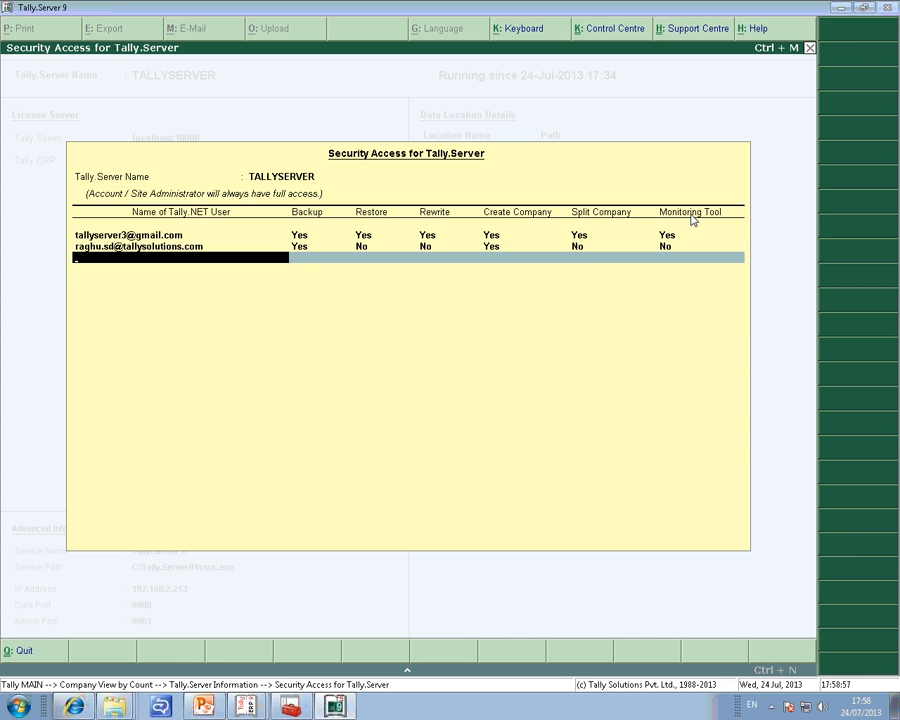
{"action": "key", "text": "Return"}
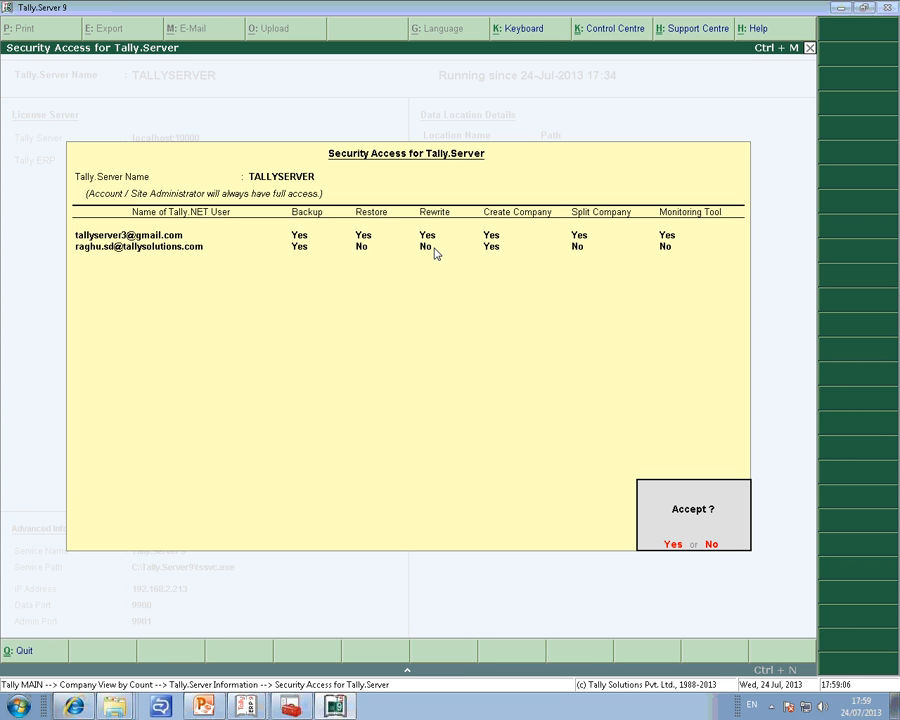
{"action": "key", "text": "Return"}
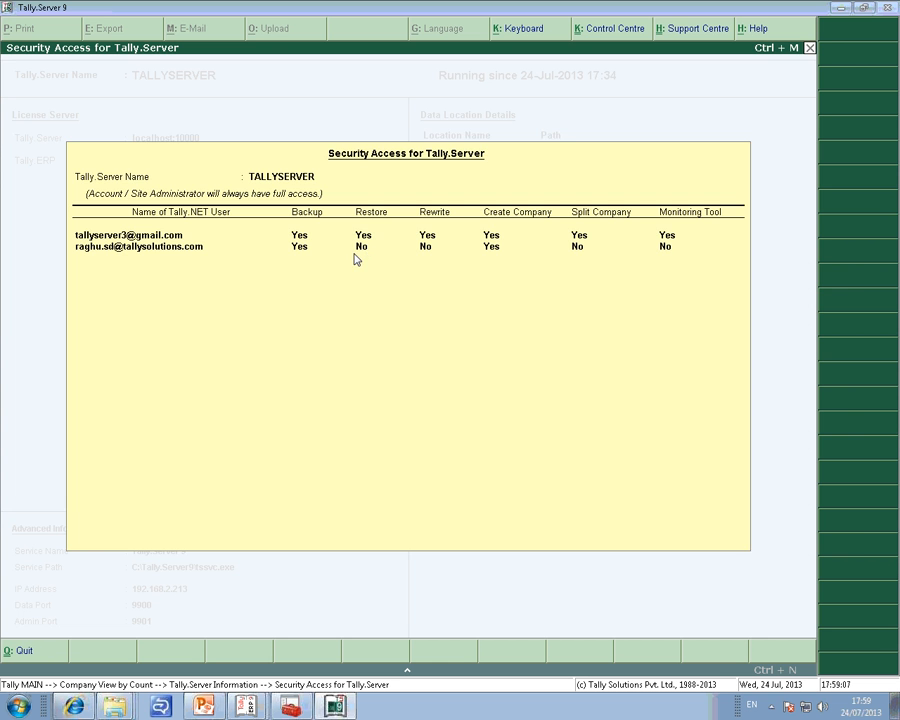
Leave the server management and company view screens and quit Tally.Server 9.
{"action": "key", "text": "Escape"}
{"action": "key", "text": "Escape"}
{"action": "key", "text": "Escape"}
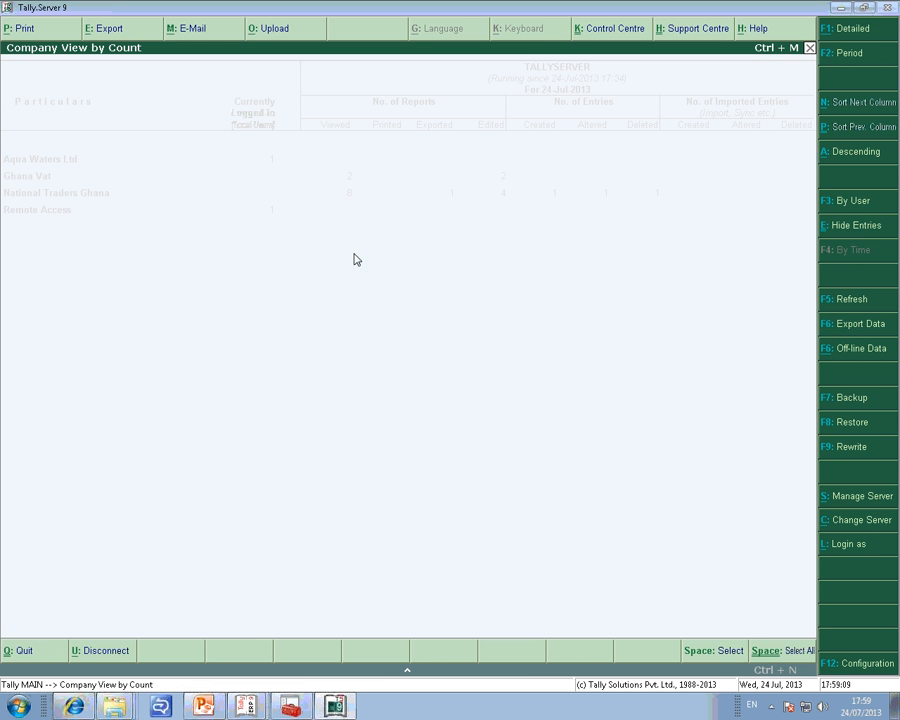
{"action": "key", "text": "Return"}
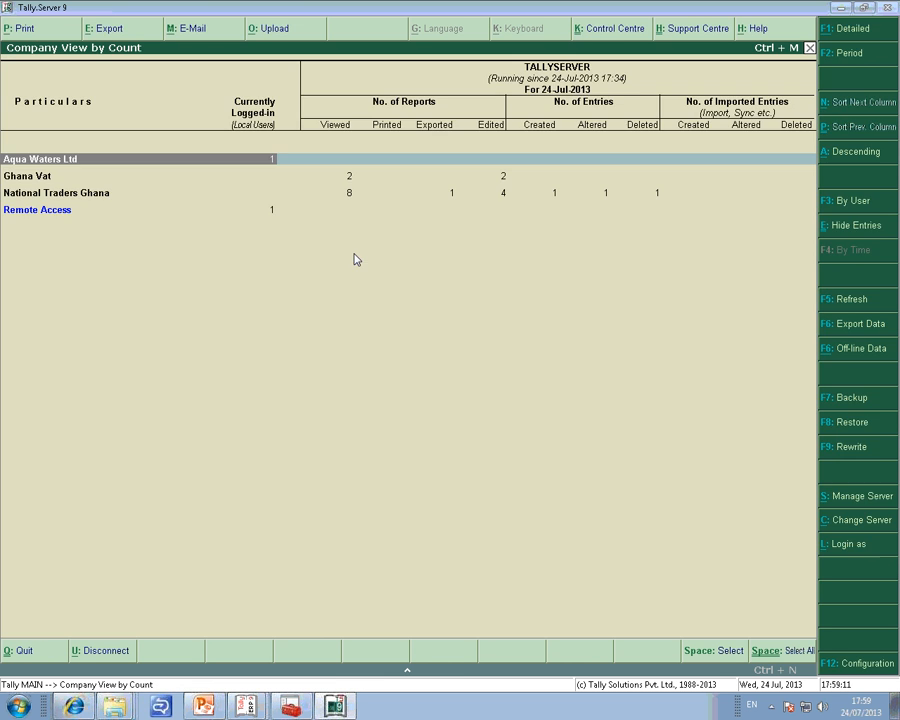
Go to the desktop, move the Tally.Server 9 shortcut above the Tally.ERP 9 shortcut, and launch Tally.Server 9.
{"action": "left_click", "coordinate": [835, 13]}
{"action": "left_click", "coordinate": [844, 9]}
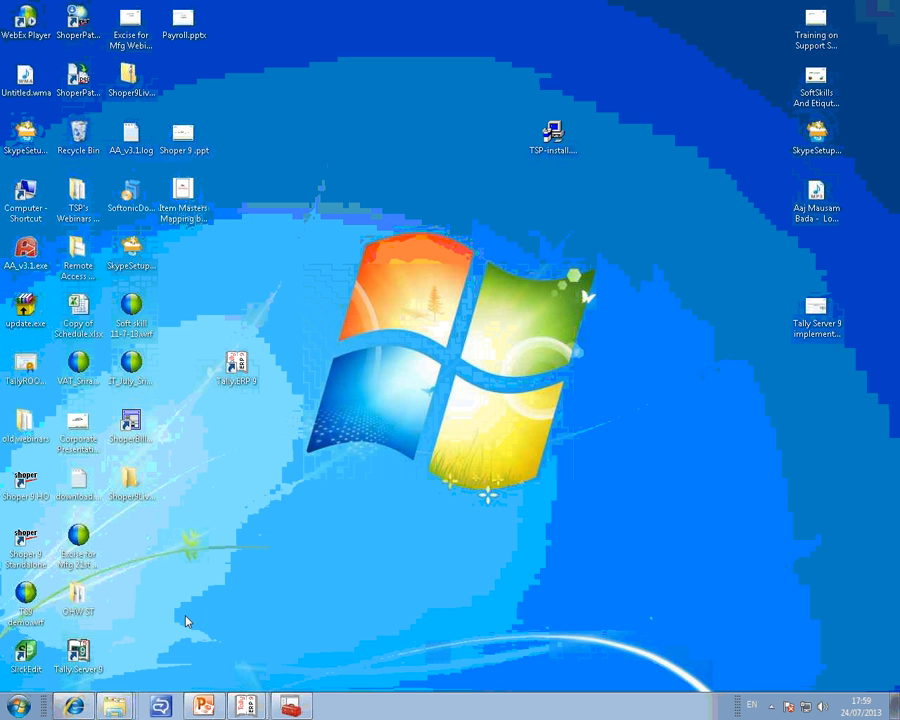
{"action": "left_click_drag", "start_coordinate": [86, 656], "coordinate": [241, 324]}
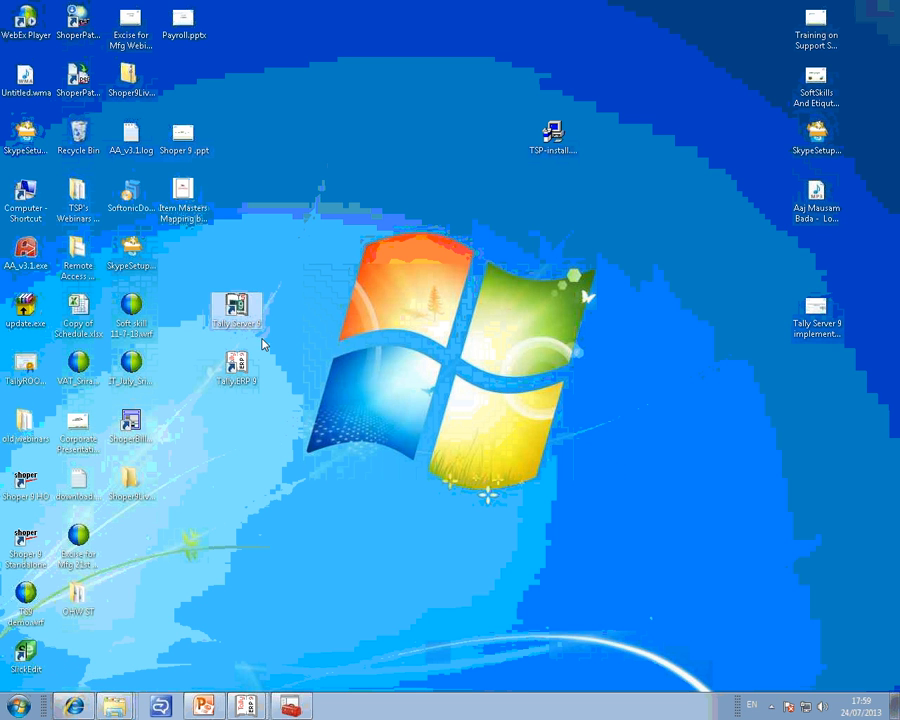
{"action": "double_click", "coordinate": [238, 318]}
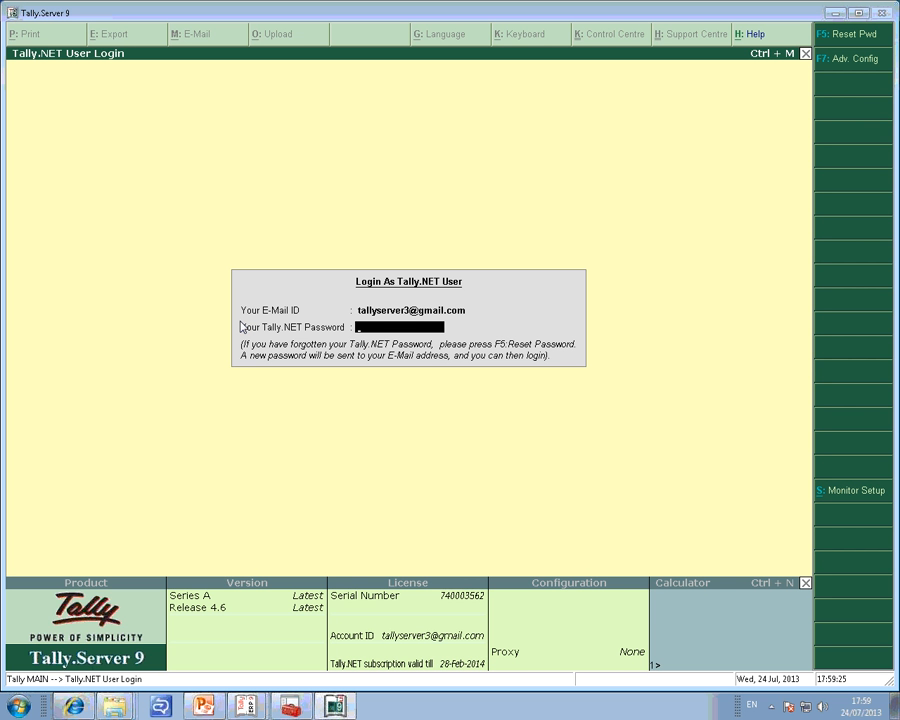
Replace the e-mail ID in the Tally.NET login with the second user's e-mail.
{"action": "key", "text": "Up"}
{"action": "key", "text": "Down"}
{"action": "key", "text": "Up"}
{"action": "key", "text": "BackSpace"}
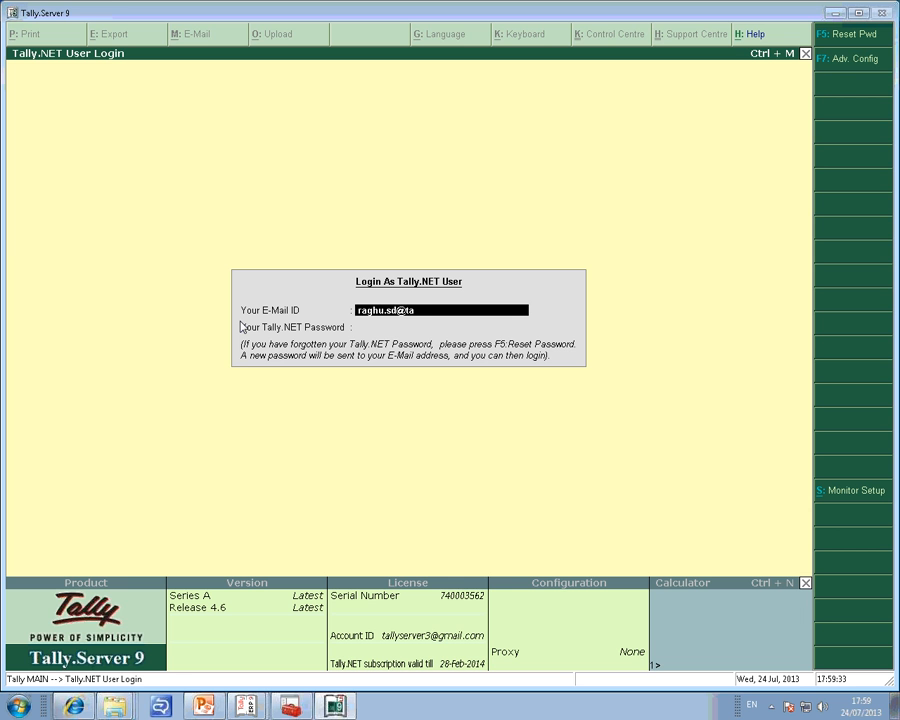
{"action": "key", "text": "Return"}
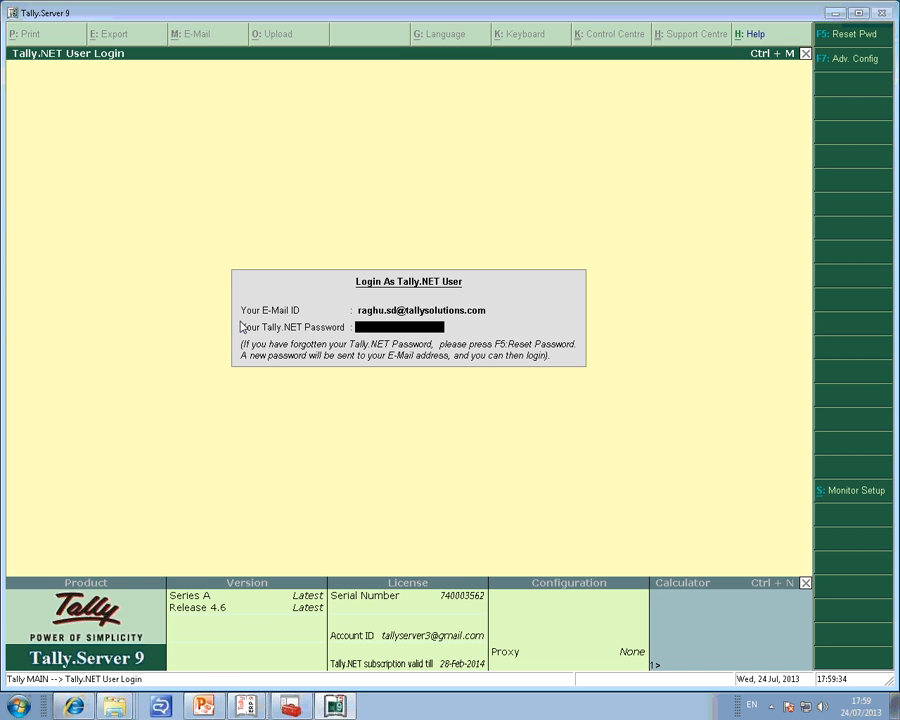
Try to log in to Tally.Server 9 with the second user's Tally.NET password, then quit the program.
{"action": "type", "text": "************"}
{"action": "key", "text": "Return"}
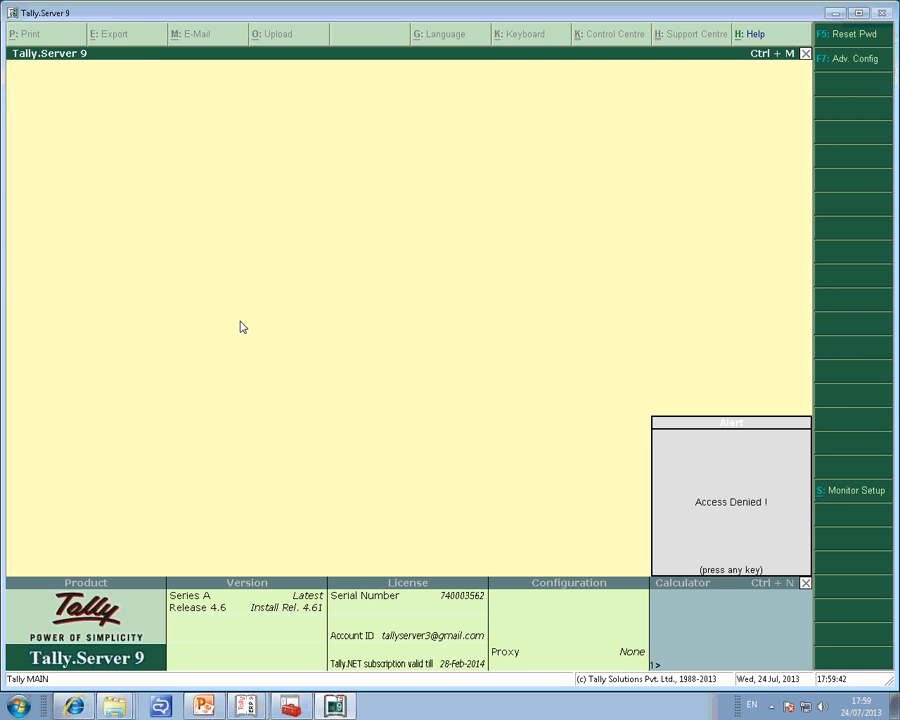
{"action": "key", "text": "Return"}
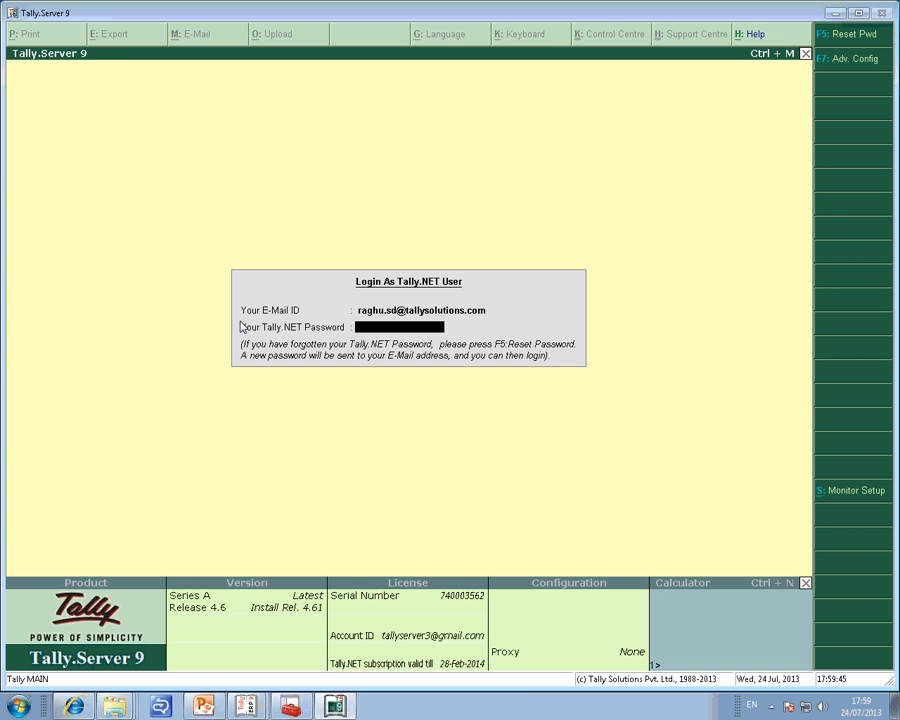
{"action": "key", "text": "Escape"}
{"action": "key", "text": "Escape"}
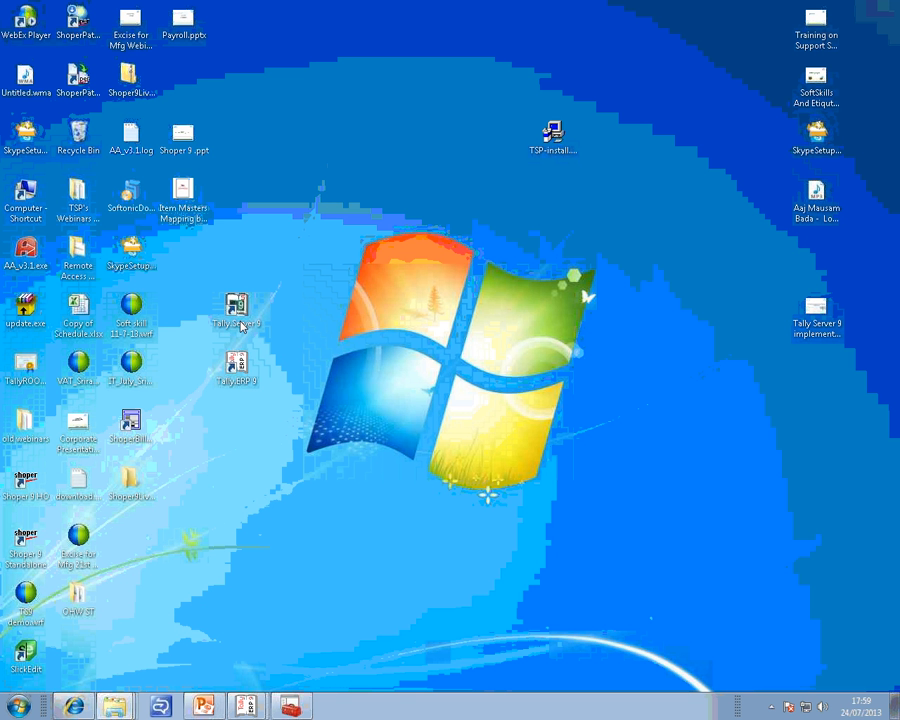
Switch to Tally.ERP 9 and start a company backup with finance: as the source.
{"action": "mouse_move", "coordinate": [253, 710]}
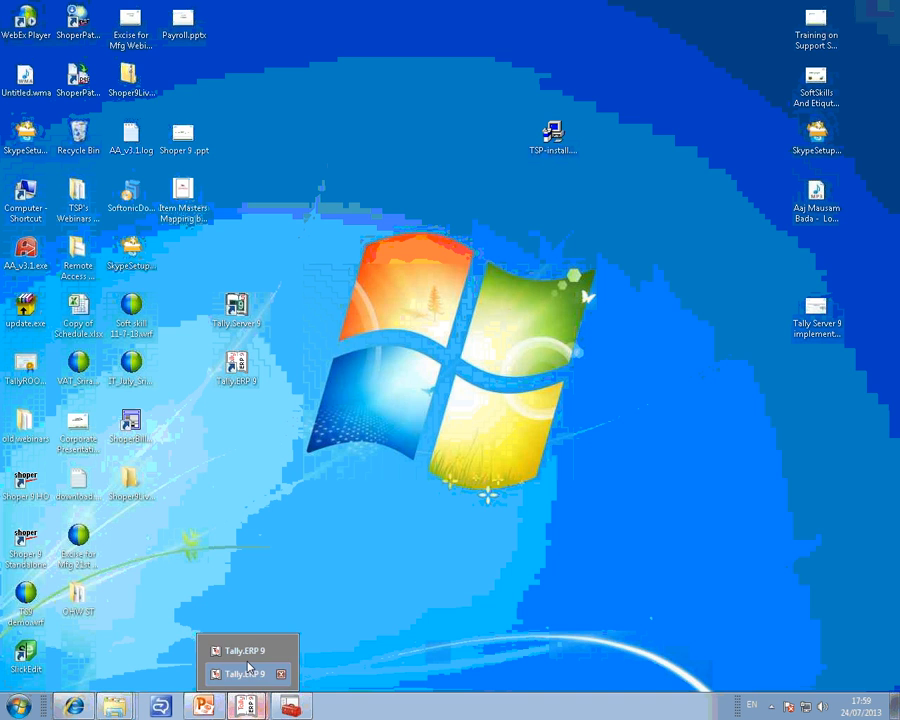
{"action": "left_click", "coordinate": [247, 655]}
{"action": "key", "text": "Escape"}
{"action": "key", "text": "Escape"}
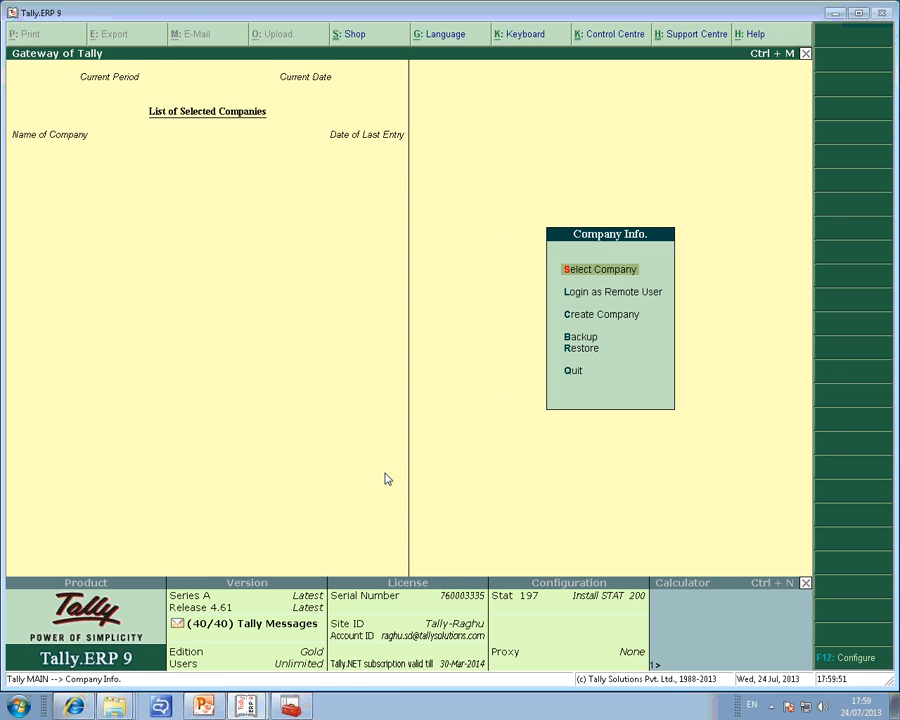
{"action": "key", "text": "Down"}
{"action": "key", "text": "Down"}
{"action": "key", "text": "Down"}
{"action": "key", "text": "Return"}
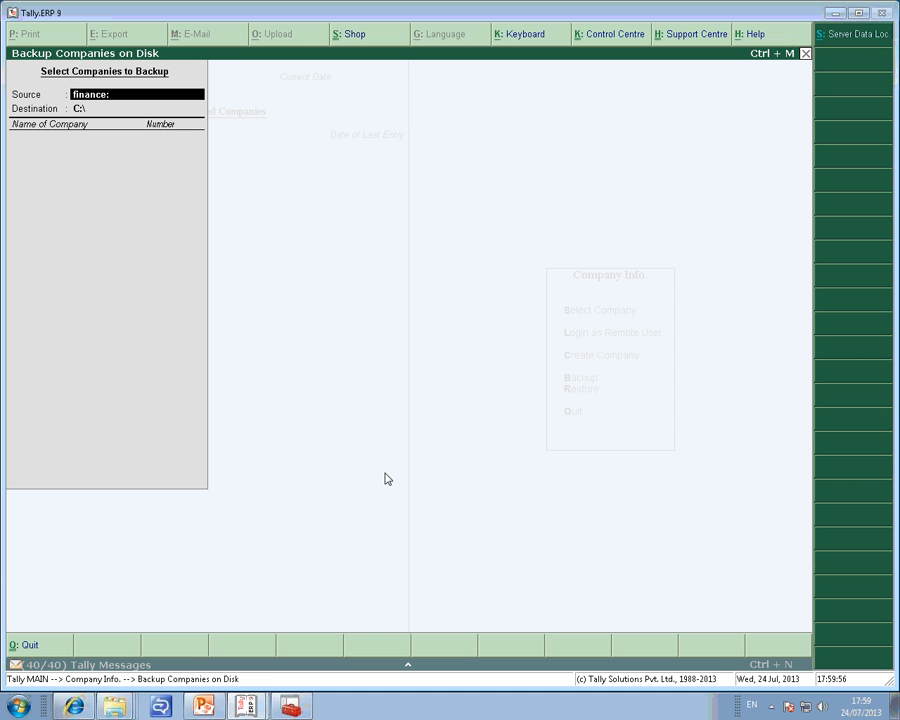
{"action": "key", "text": "Return"}
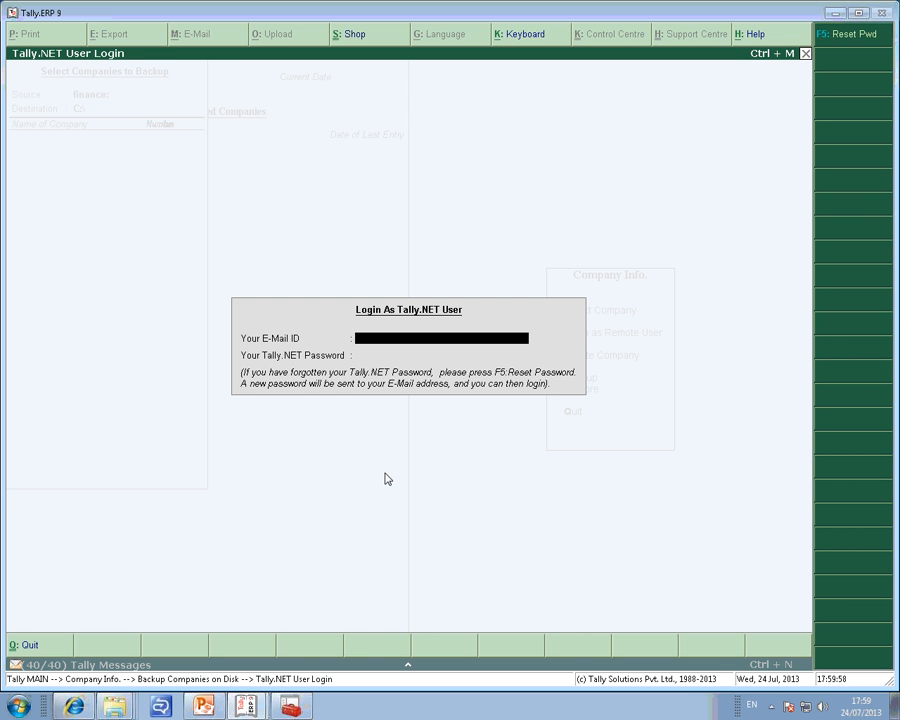
Log in for the backup with the second user's e-mail ID and Tally.NET password.
{"action": "key", "text": "Escape"}
{"action": "key", "text": "Return"}
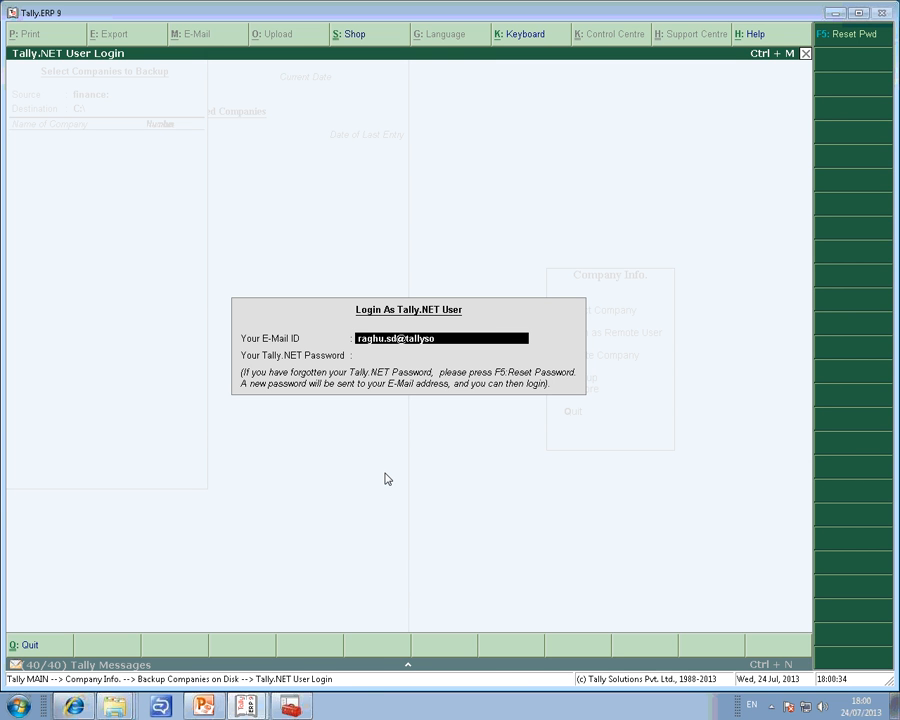
{"action": "type", "text": "**********"}
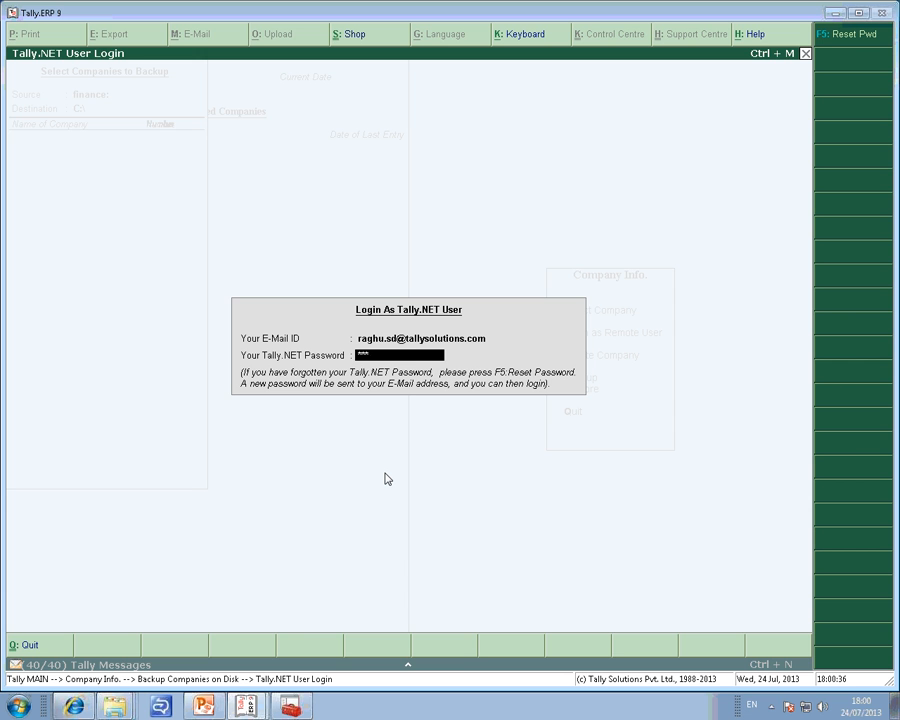
{"action": "key", "text": "Return"}
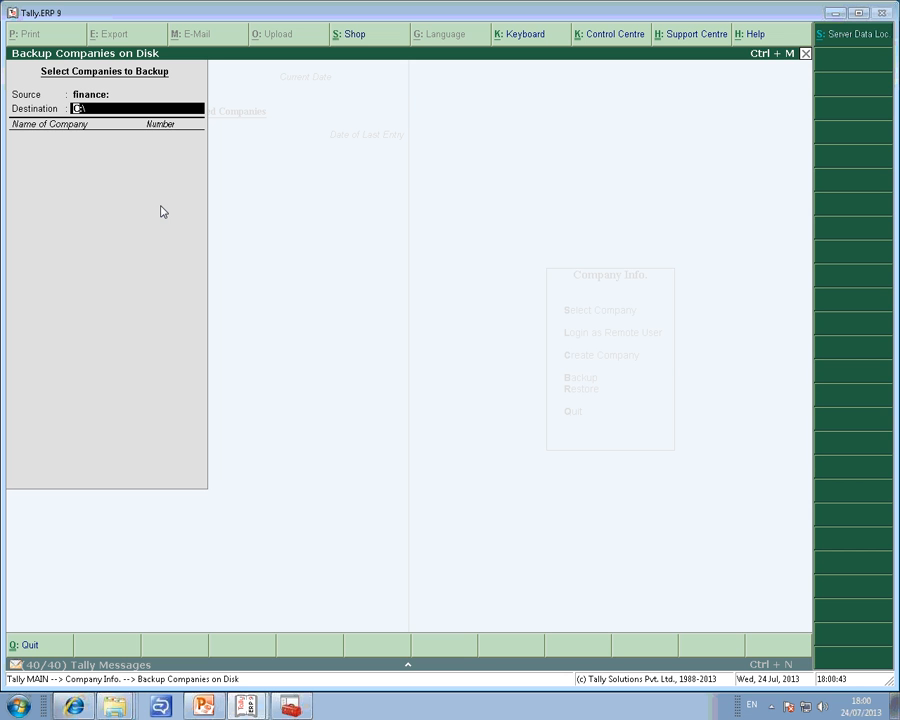
Back up the company Ghana Vat to the destination C:\data.
{"action": "type", "text": "data"}
{"action": "key", "text": "Return"}
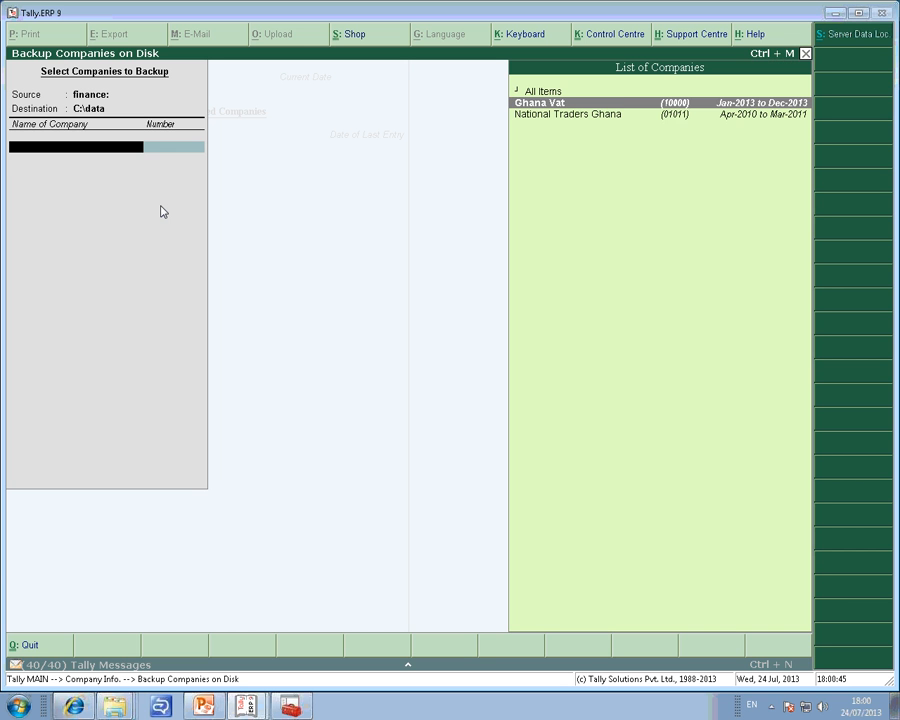
{"action": "key", "text": "Return"}
{"action": "key", "text": "Up"}
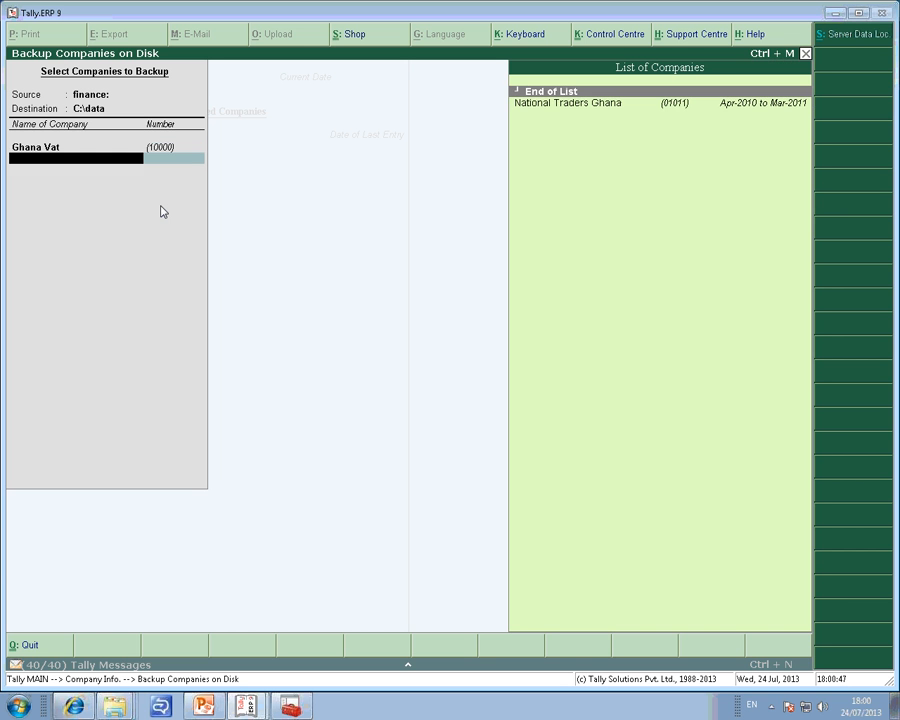
{"action": "key", "text": "Return"}
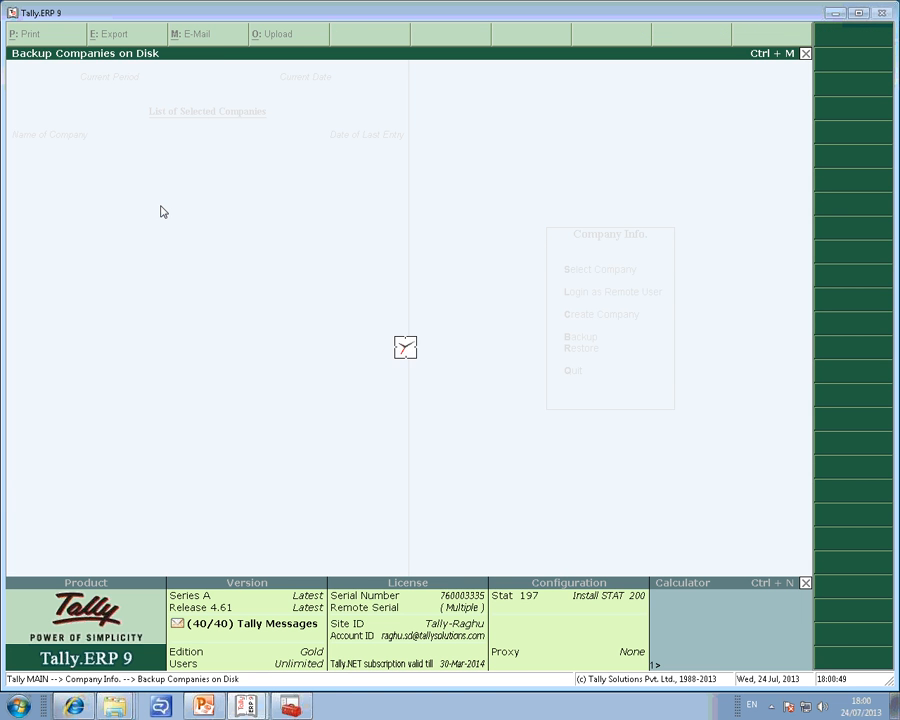
Try to restore companies from C:\data to finance: by entering the second user's Tally.NET password, then leave the restore screen.
{"action": "key", "text": "Down"}
{"action": "key", "text": "Down"}
{"action": "key", "text": "Down"}
{"action": "key", "text": "Down"}
{"action": "key", "text": "Return"}
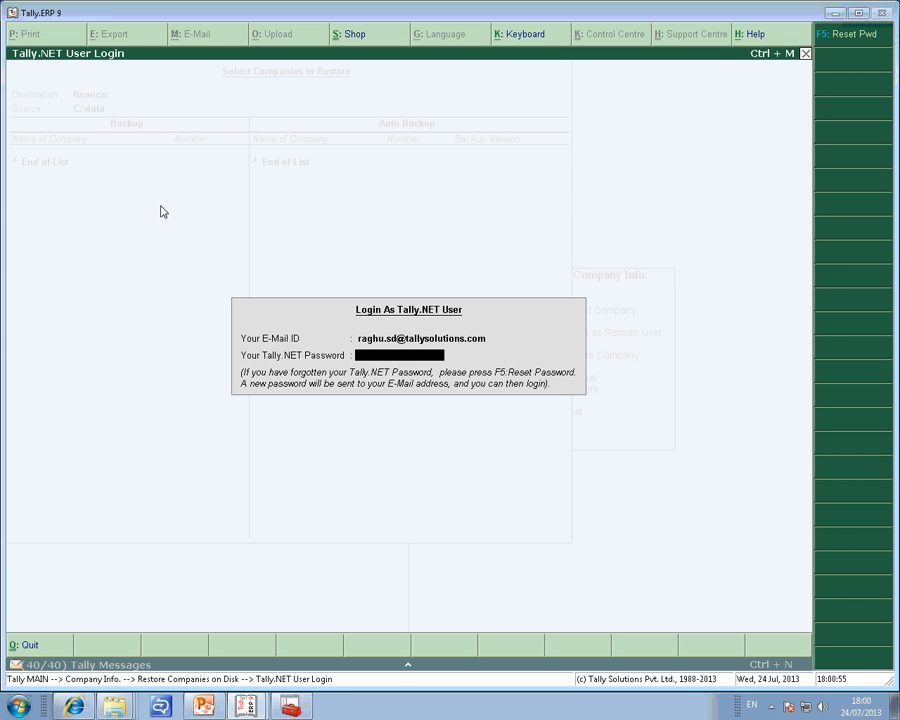
{"action": "type", "text": "***********"}
{"action": "key", "text": "Return"}
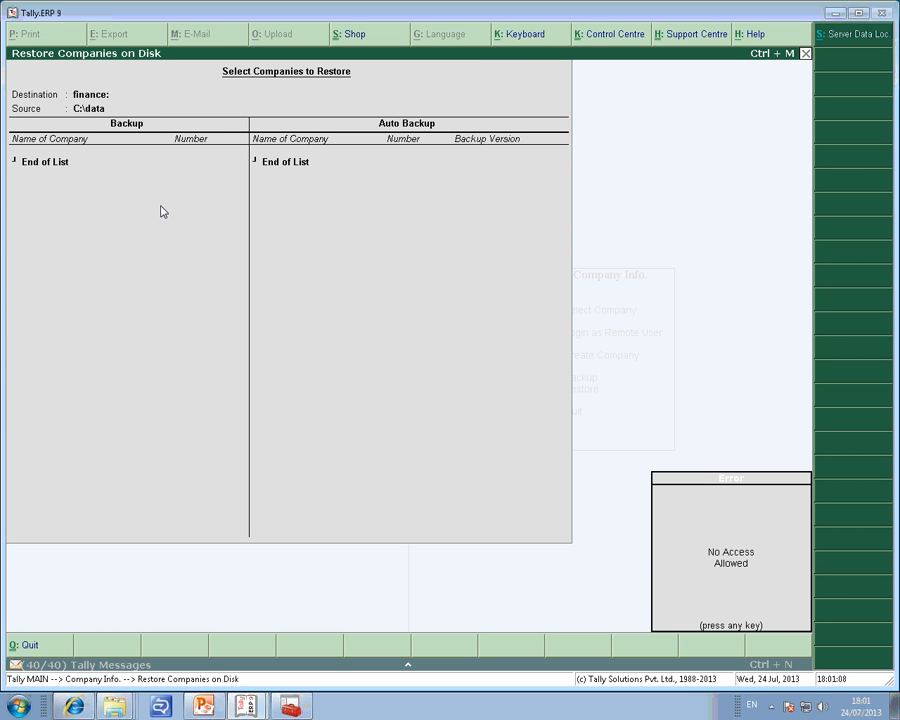
{"action": "key", "text": "Escape"}
{"action": "key", "text": "Escape"}
{"action": "key", "text": "Escape"}
{"action": "key", "text": "Escape"}
{"action": "key", "text": "Return"}
Open company creation in the finance: directory by entering the second user's Tally.NET password, then quit the form without creating a company.
{"action": "key", "text": "Down"}
{"action": "key", "text": "Down"}
{"action": "key", "text": "Return"}
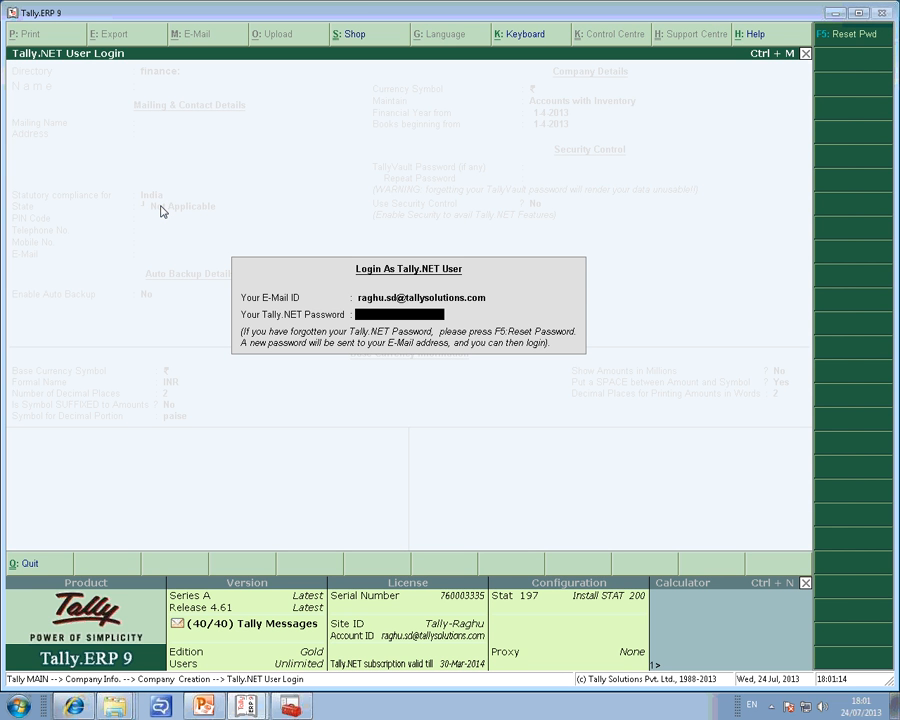
{"action": "type", "text": "************"}
{"action": "key", "text": "Return"}
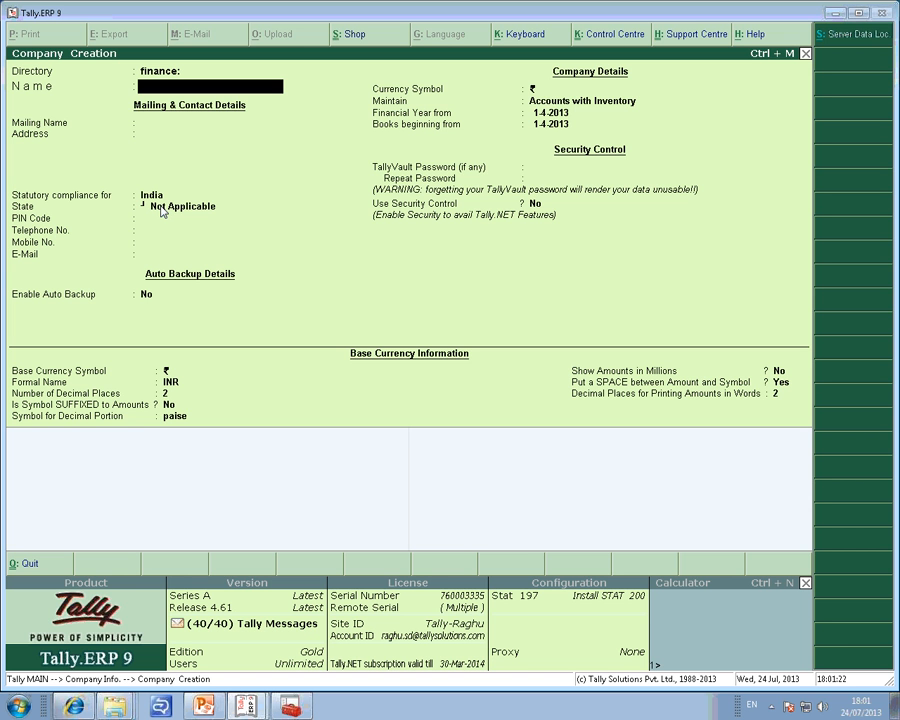
{"action": "key", "text": "Escape"}
{"action": "key", "text": "y"}
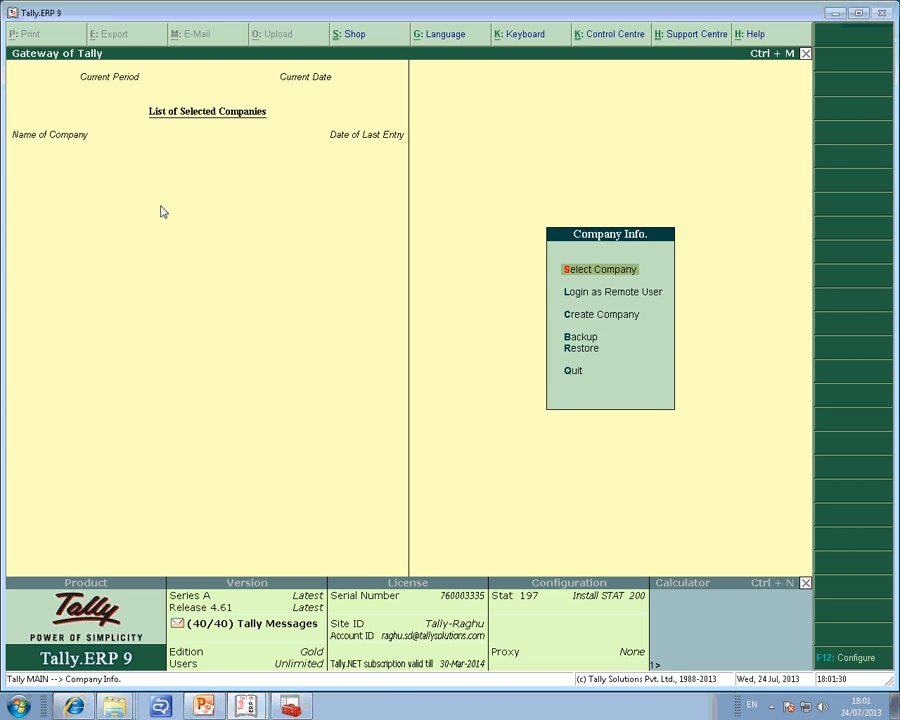
{"action": "key", "text": "Down"}
{"action": "key", "text": "Down"}
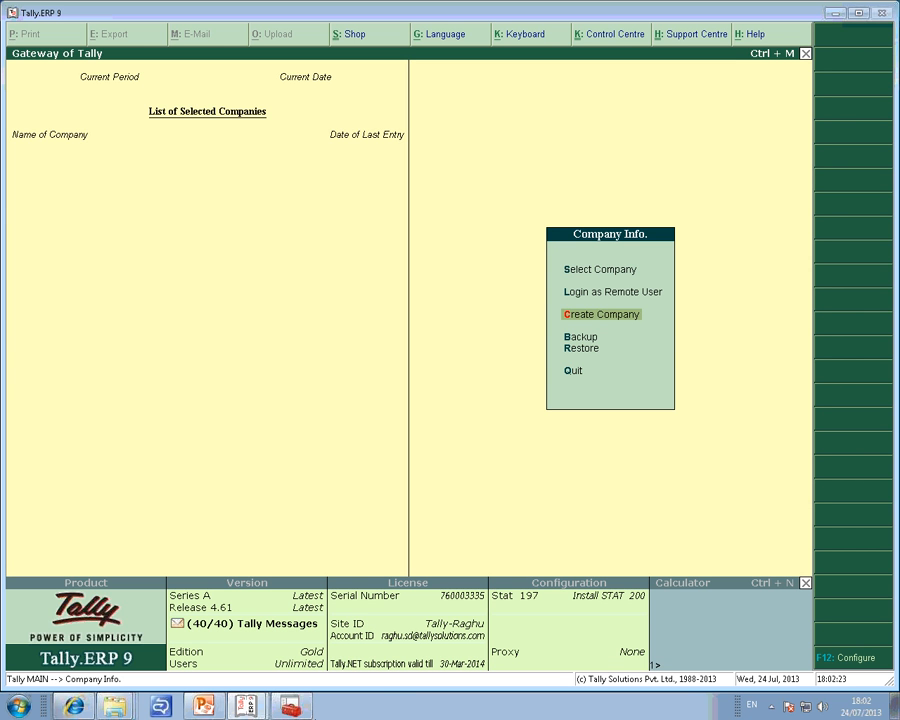
Close the Services window, clear Tally.ERP 9 from view and launch Tally.Server 9 from the desktop.
{"action": "left_click", "coordinate": [293, 705]}
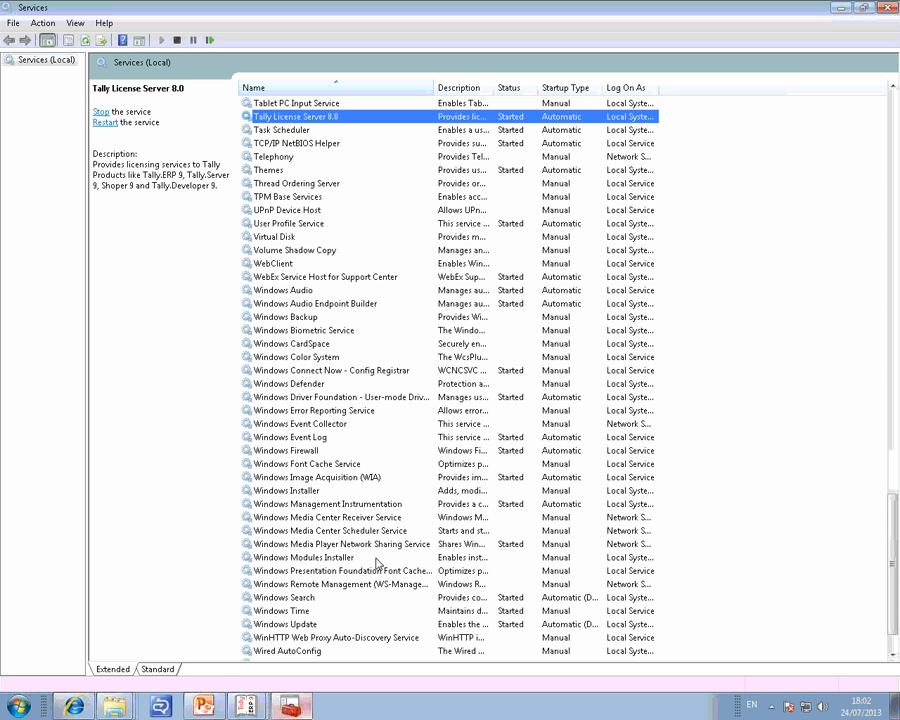
{"action": "left_click", "coordinate": [886, 7]}
{"action": "left_click", "coordinate": [840, 12]}
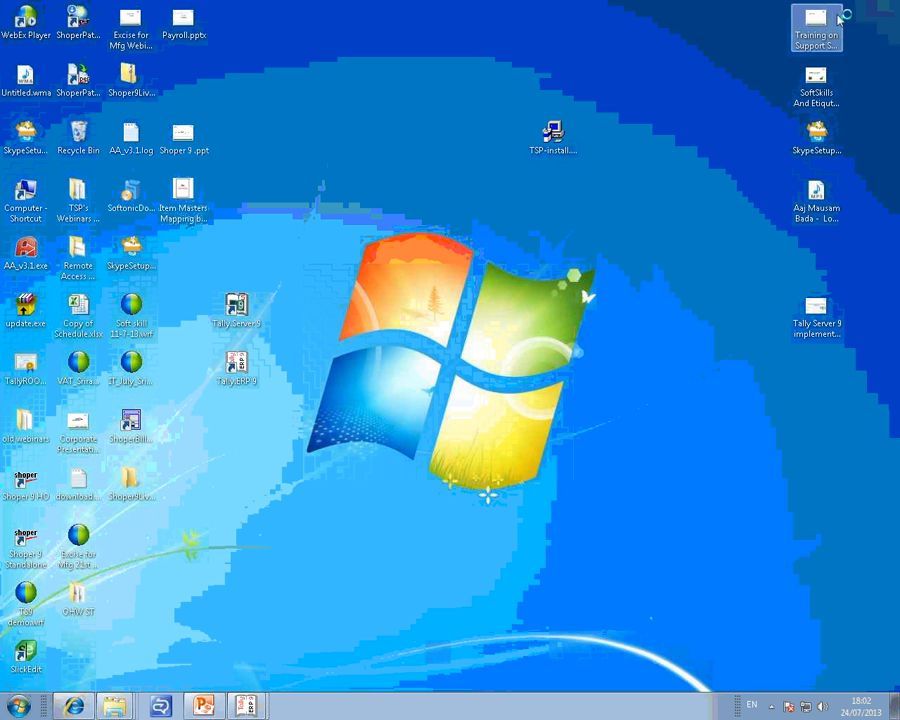
{"action": "double_click", "coordinate": [229, 324]}
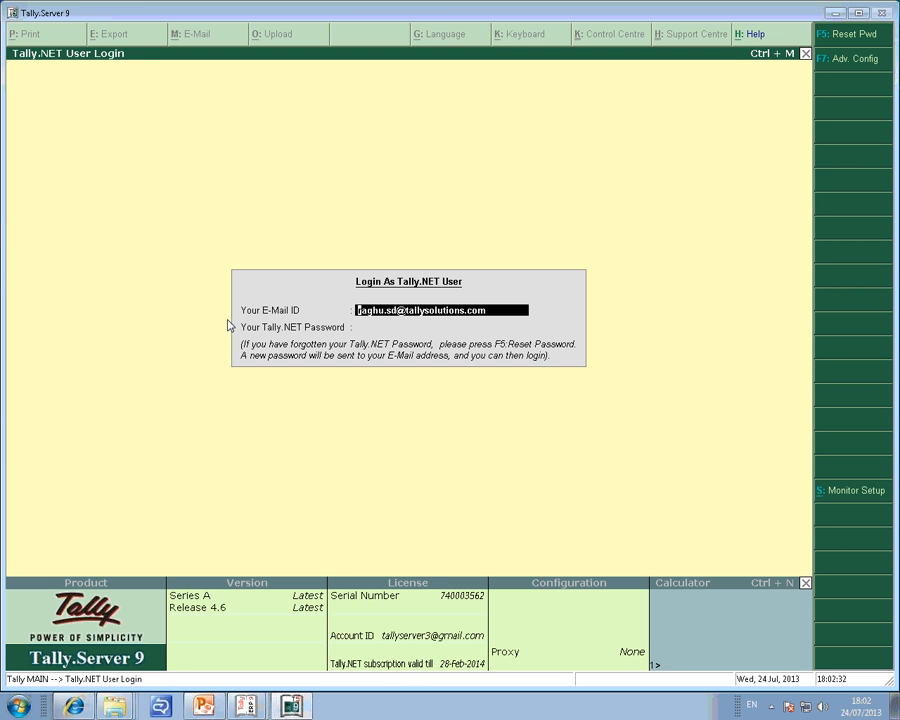
Log in to Tally.Server 9 with the server account's e-mail ID and Tally.NET password.
{"action": "key", "text": "BackSpace"}
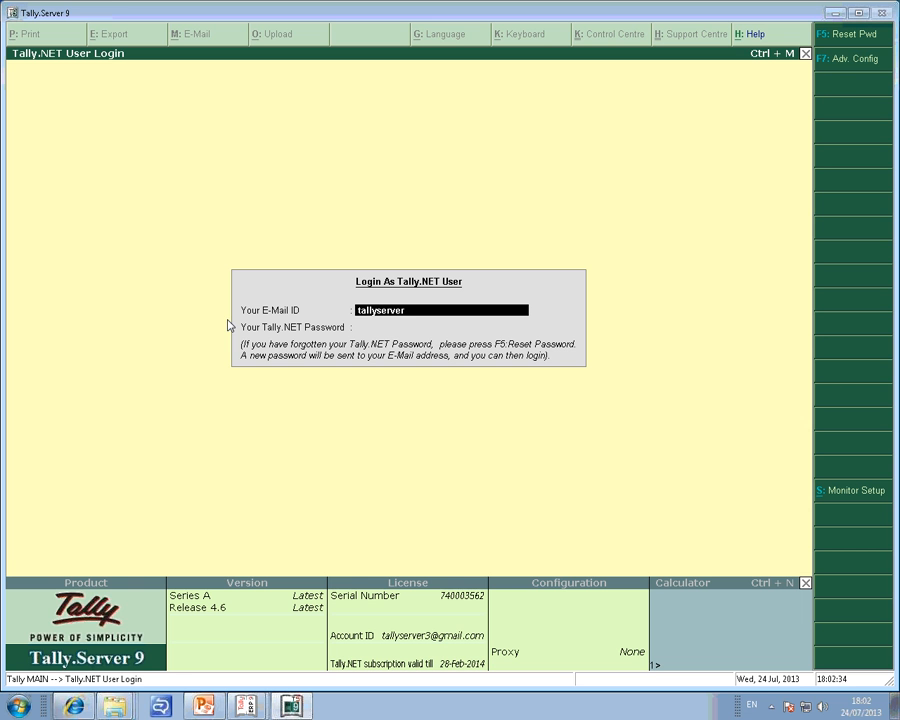
{"action": "key", "text": "Return"}
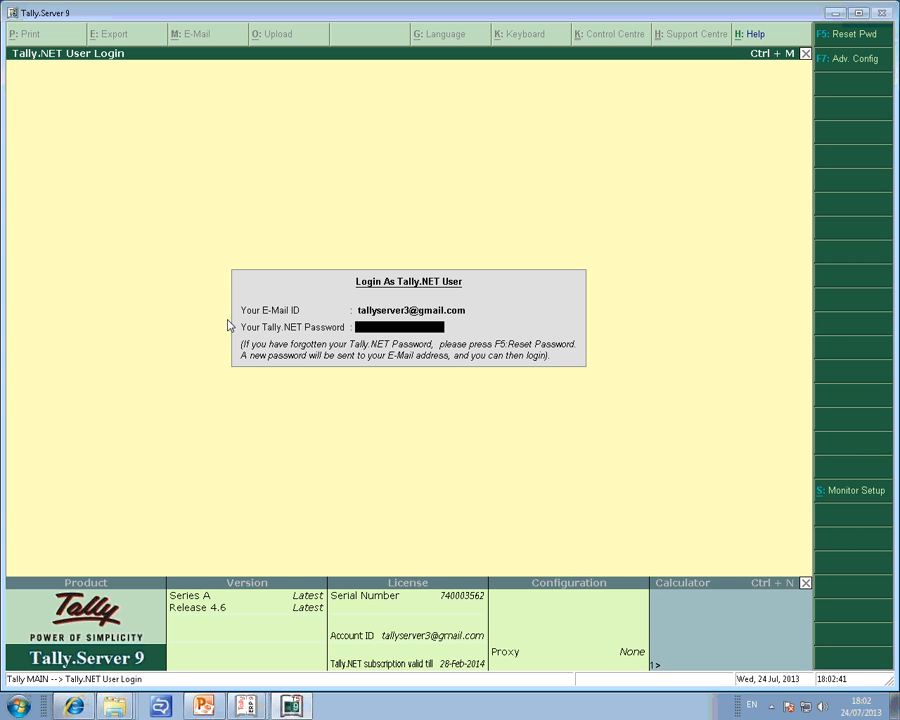
{"action": "type", "text": "********"}
{"action": "key", "text": "Return"}
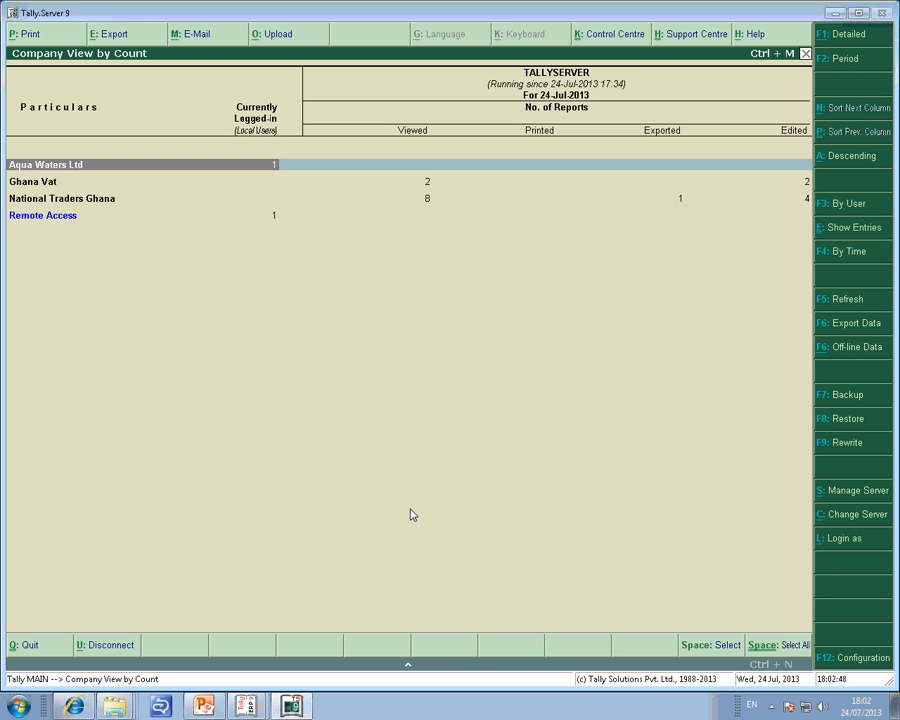
Open the scheduled backup settings for TALLYSERVER and enable scheduled backup.
{"action": "left_click", "coordinate": [859, 491]}
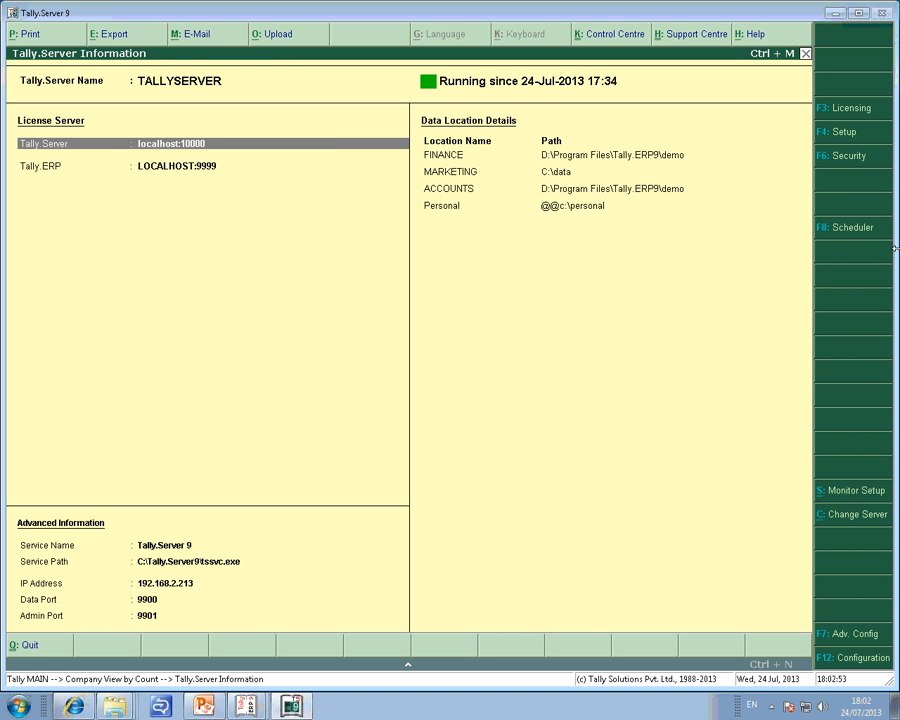
{"action": "left_click", "coordinate": [841, 230]}
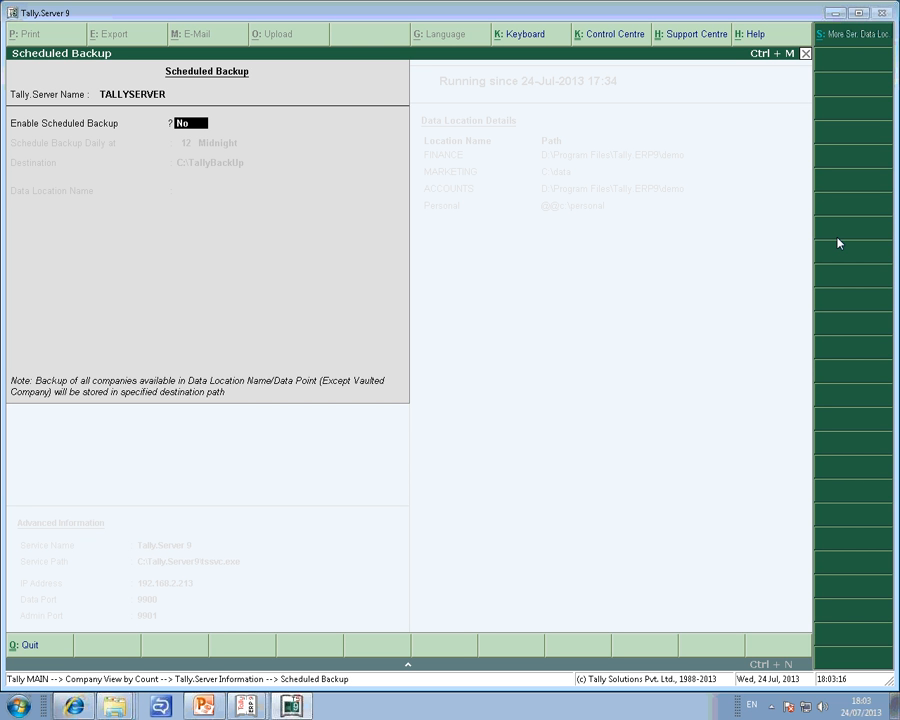
{"action": "type", "text": "y"}
{"action": "key", "text": "Return"}
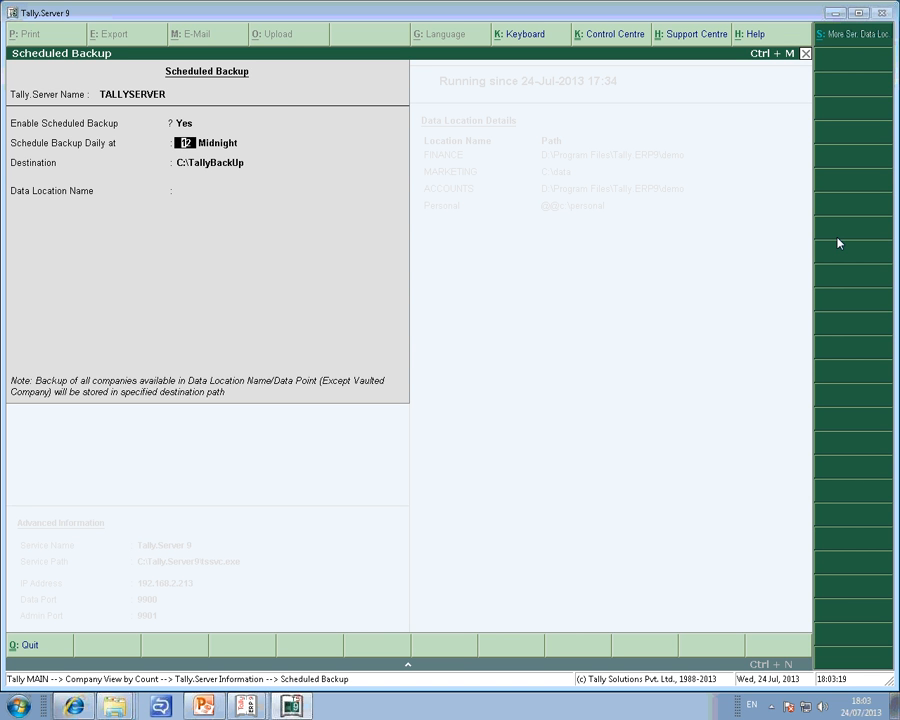
Try a daily backup time of 10 PM, then back out of the AM/PM choice.
{"action": "type", "text": "10"}
{"action": "key", "text": "Return"}
{"action": "key", "text": "Down"}
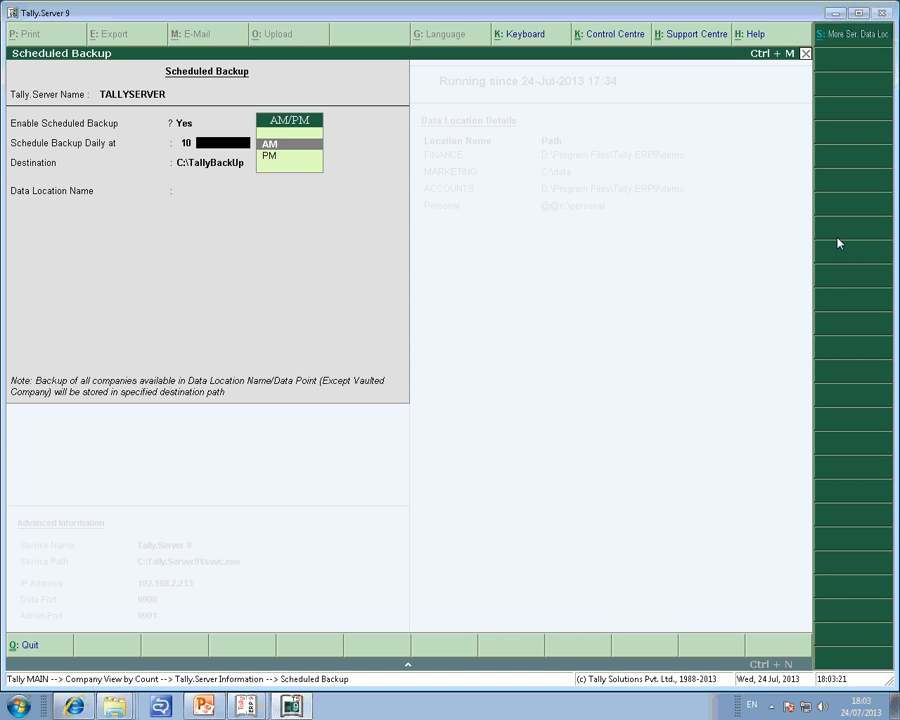
{"action": "key", "text": "Down"}
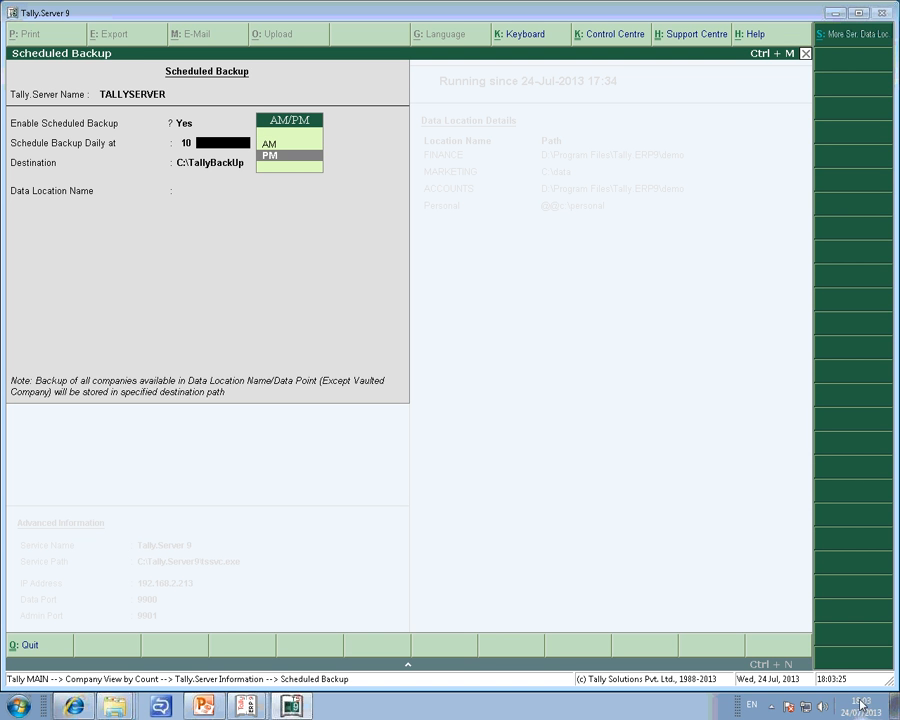
{"action": "mouse_move", "coordinate": [863, 708]}
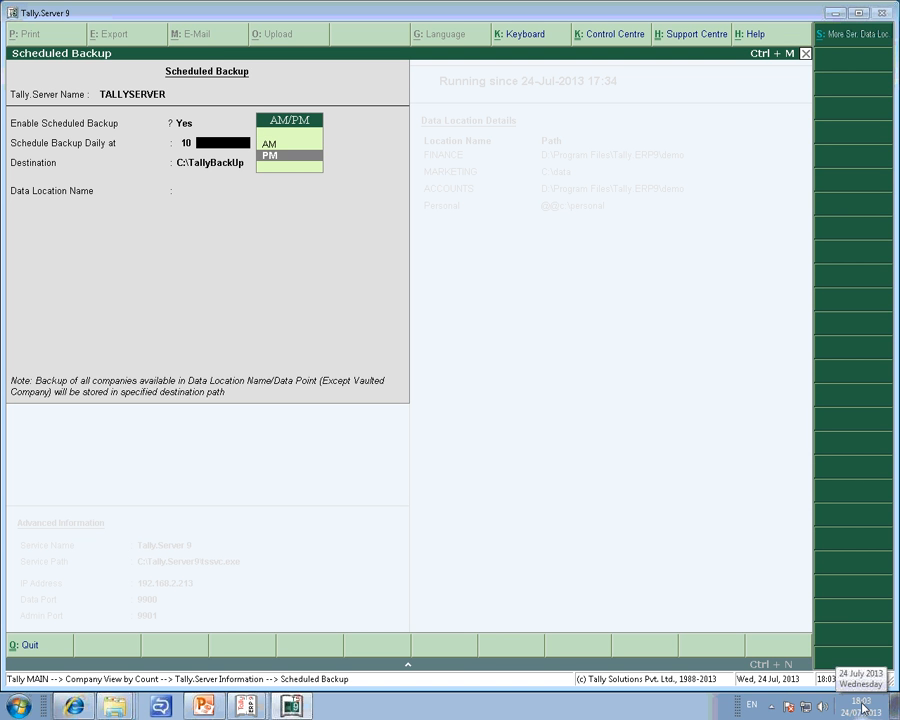
{"action": "key", "text": "Escape"}
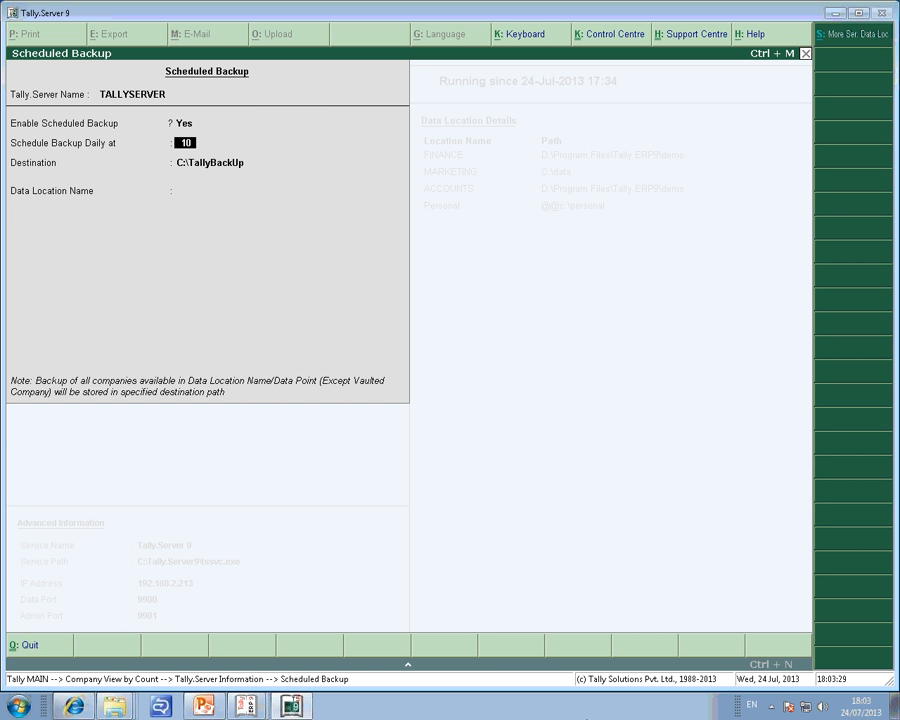
Set the daily backup hour to 7 and highlight PM without accepting it.
{"action": "type", "text": "6."}
{"action": "key", "text": "BackSpace"}
{"action": "key", "text": "BackSpace"}
{"action": "type", "text": "7"}
{"action": "key", "text": "Return"}
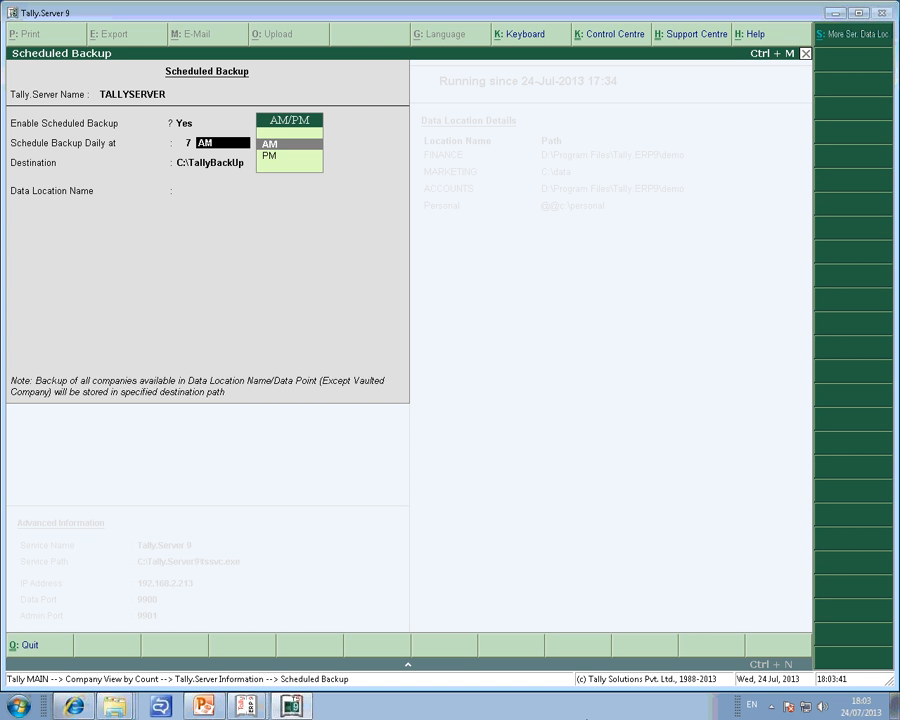
{"action": "key", "text": "Down"}
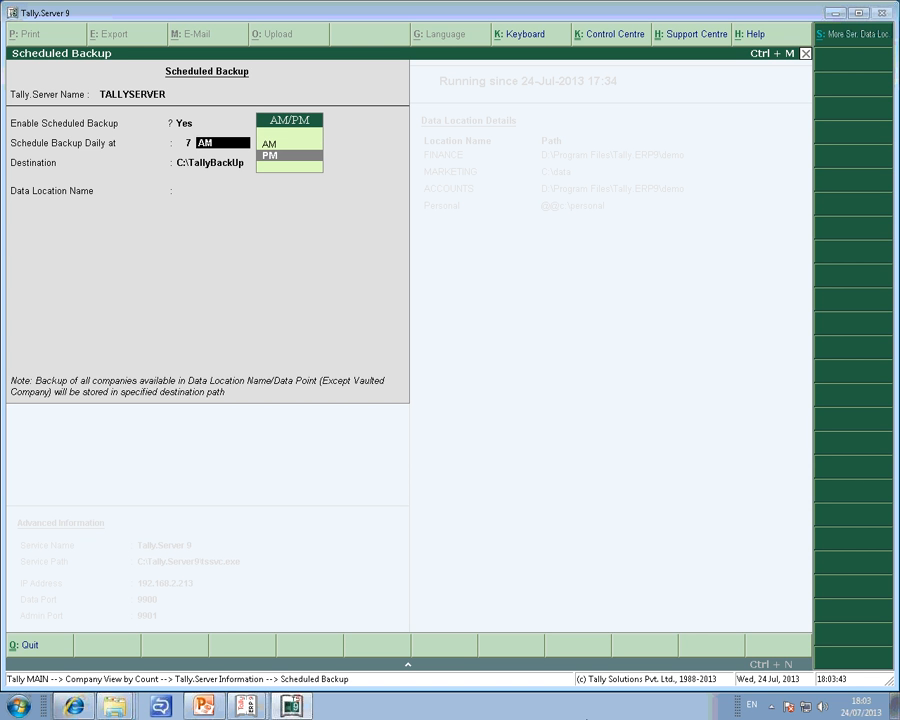
Set the Windows system clock to 17:57, leaving the date at 24 July 2013.
{"action": "left_click", "coordinate": [862, 708]}
{"action": "left_click", "coordinate": [790, 674]}
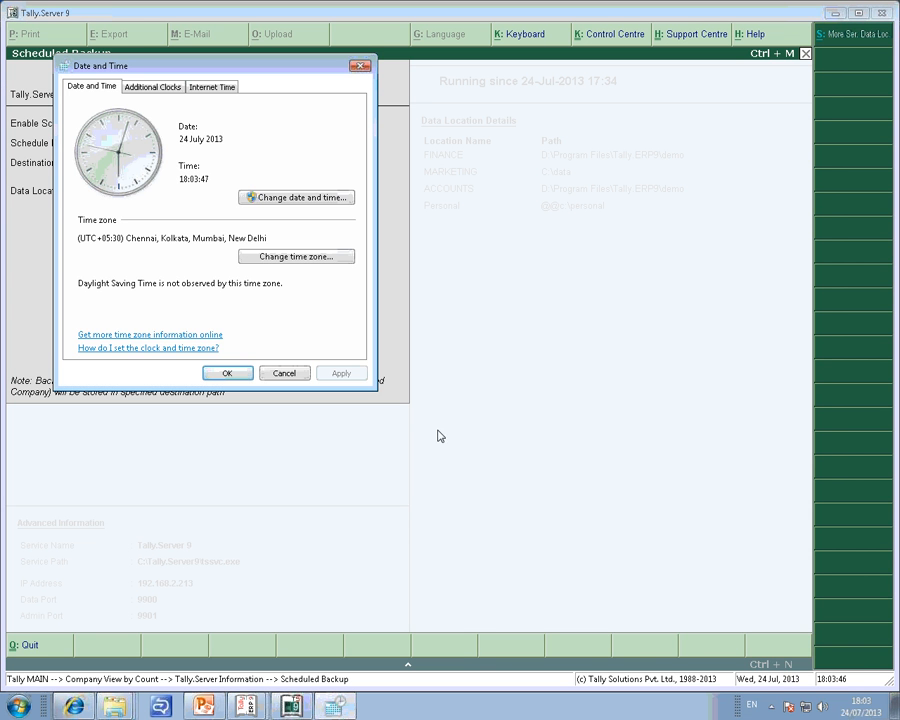
{"action": "left_click", "coordinate": [313, 200]}
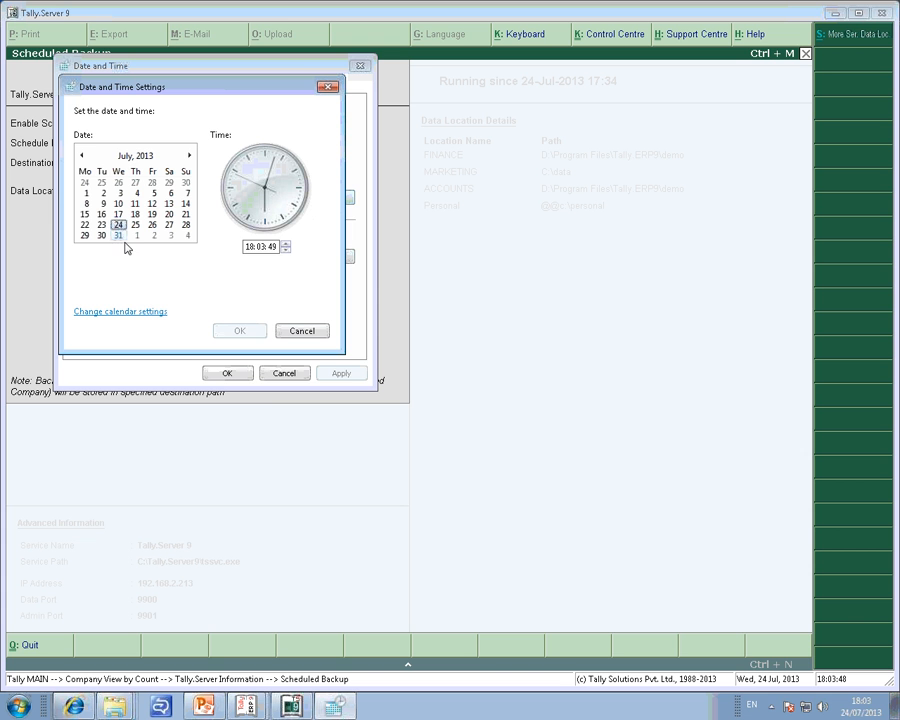
{"action": "left_click", "coordinate": [252, 247]}
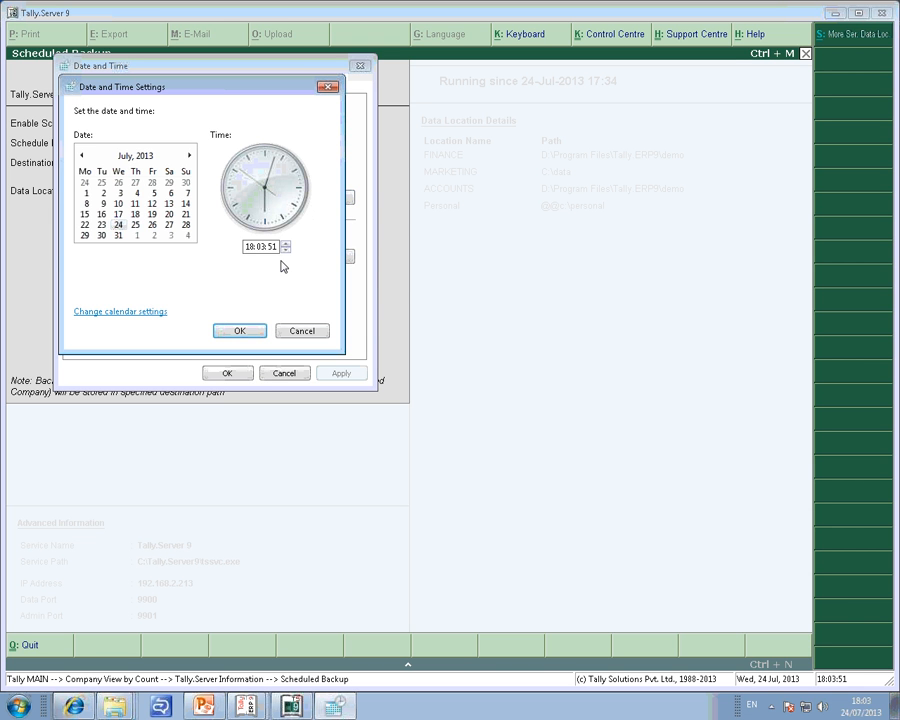
{"action": "key", "text": "BackSpace"}
{"action": "type", "text": "17"}
{"action": "key", "text": "Left"}
{"action": "key", "text": "Delete"}
{"action": "key", "text": "Delete"}
{"action": "type", "text": "55"}
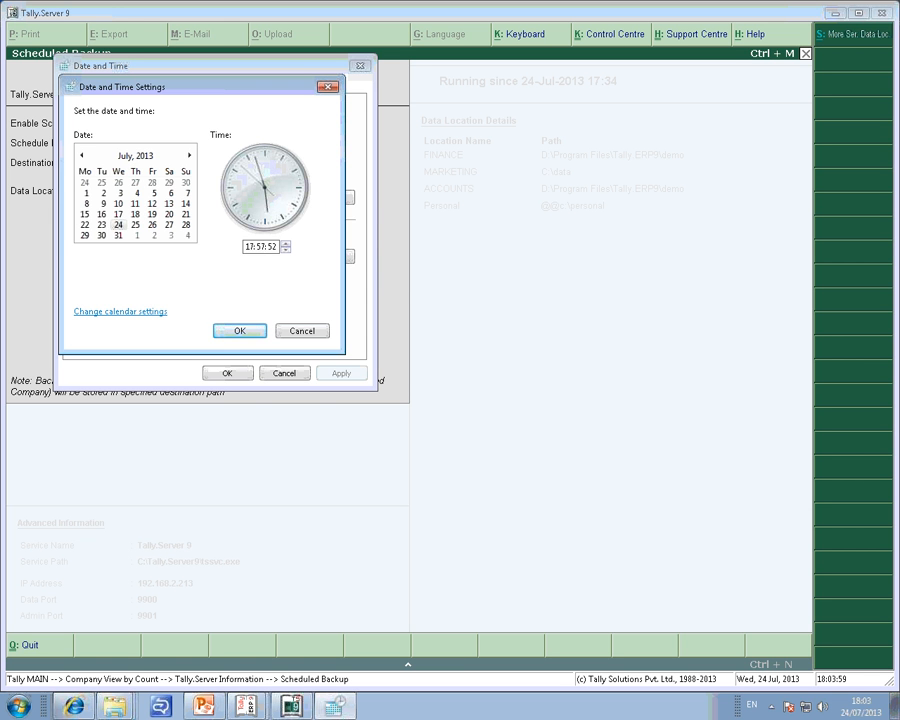
{"action": "left_click", "coordinate": [245, 334]}
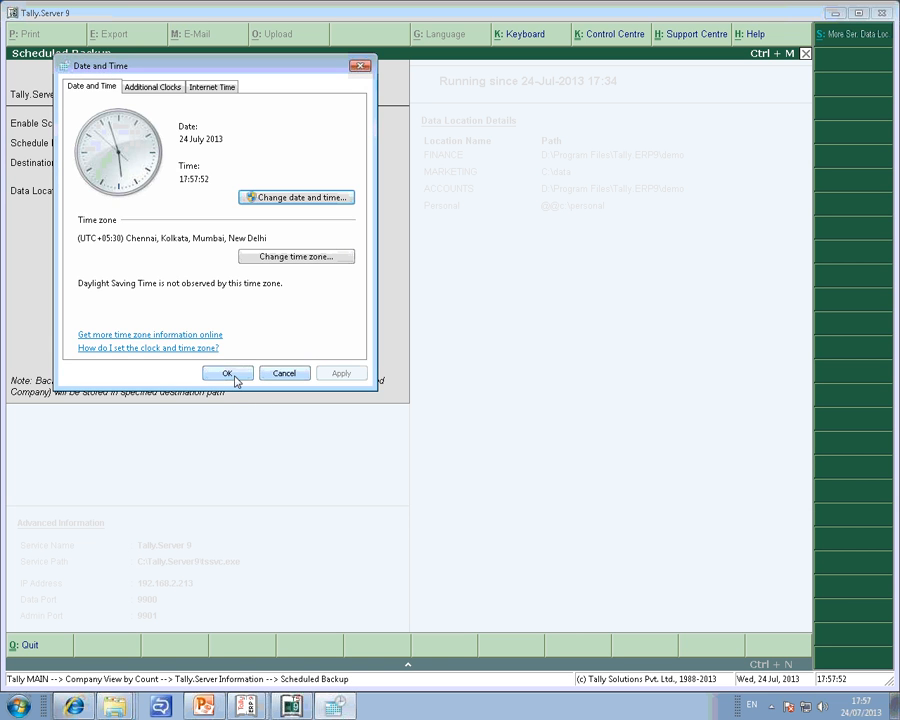
{"action": "left_click", "coordinate": [230, 375]}
Set the scheduled daily backup time to 6 PM.
{"action": "key", "text": "Up"}
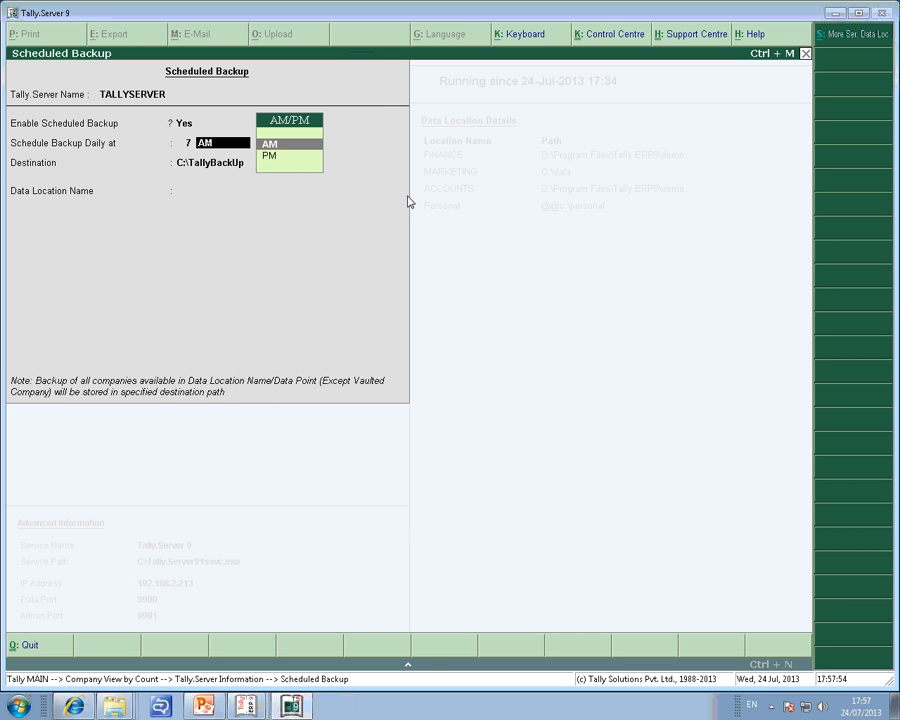
{"action": "key", "text": "BackSpace"}
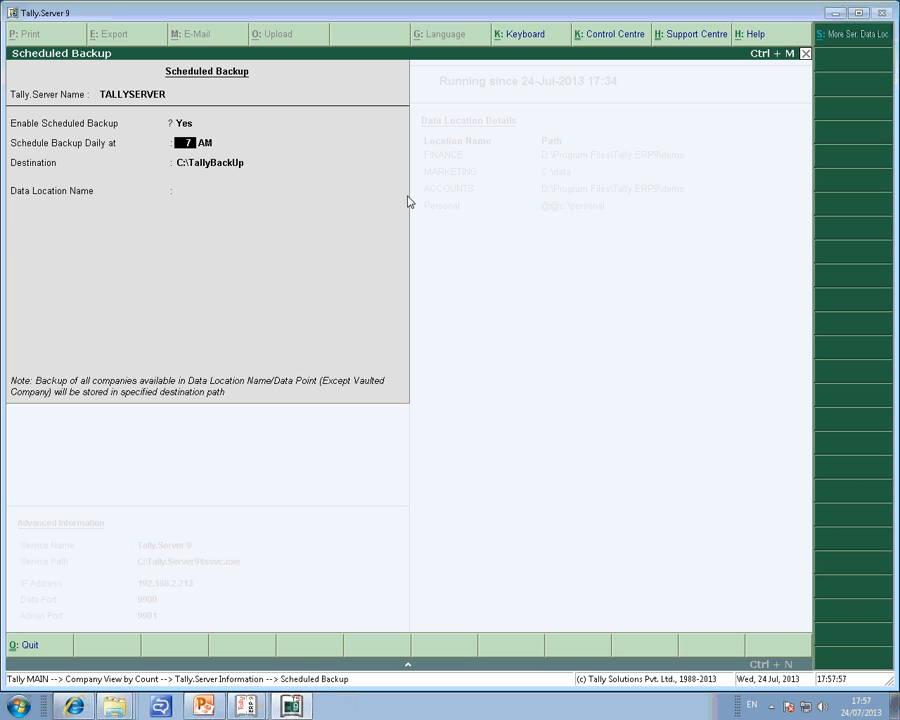
{"action": "type", "text": "6"}
{"action": "key", "text": "Return"}
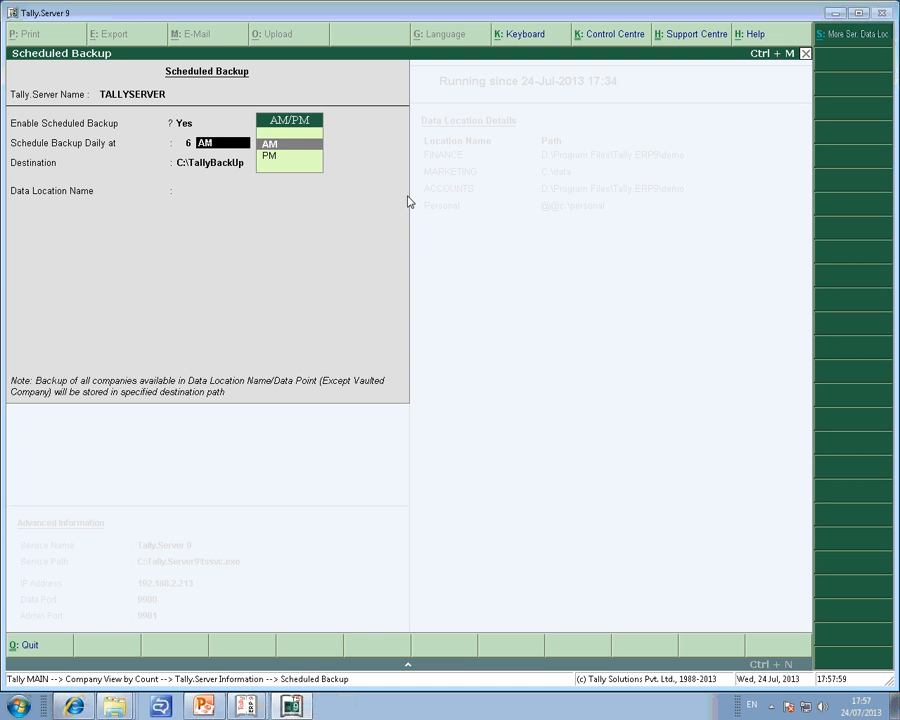
{"action": "type", "text": "p"}
{"action": "key", "text": "Return"}
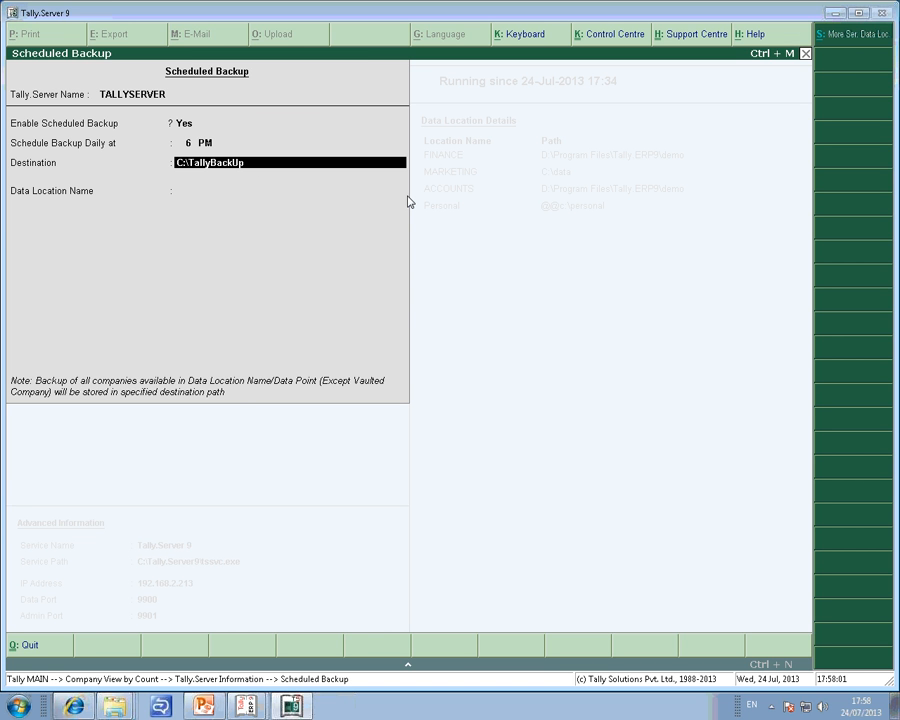
Accept the destination C:\TallyBackUp, add the ACCOUNTS:, FINANCE: and MARKETING: data locations, and save the backup schedule.
{"action": "key", "text": "Return"}
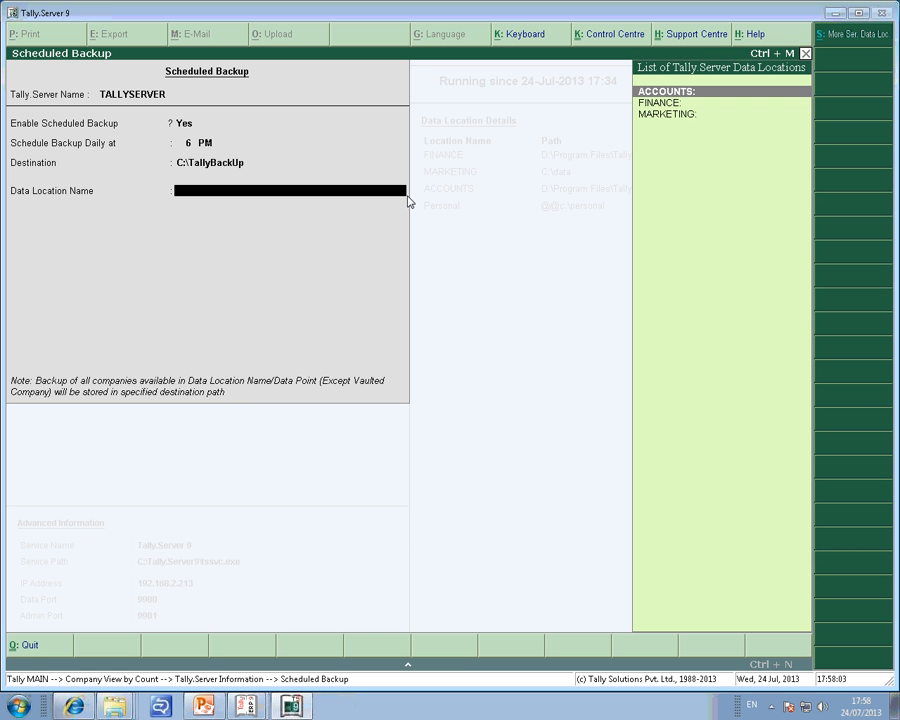
{"action": "key", "text": "Return"}
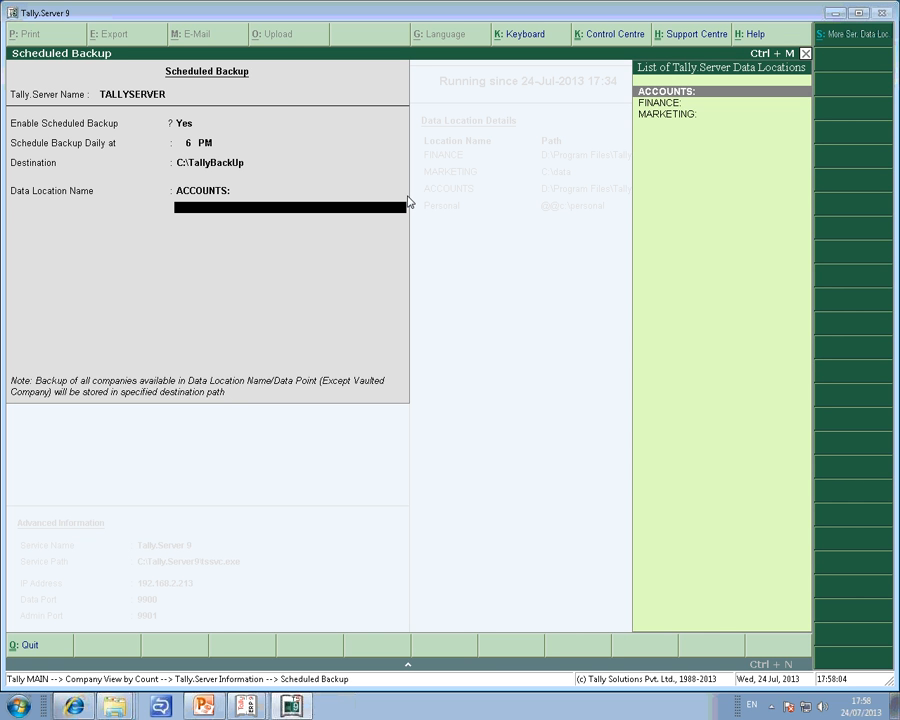
{"action": "key", "text": "Down"}
{"action": "key", "text": "Return"}
{"action": "key", "text": "Down"}
{"action": "key", "text": "Return"}
{"action": "key", "text": "Return"}
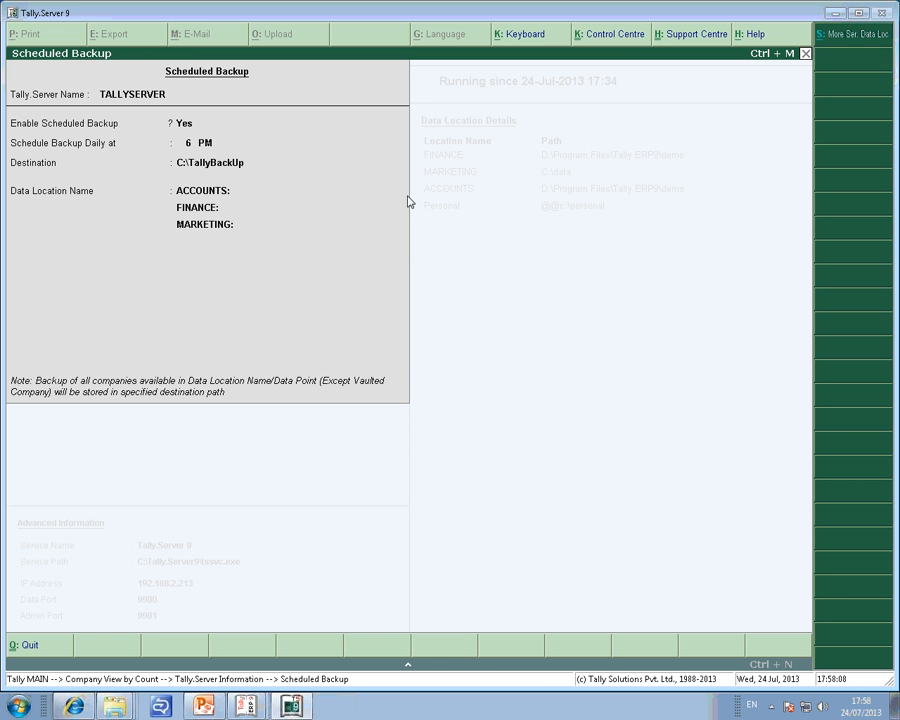
{"action": "key", "text": "Return"}
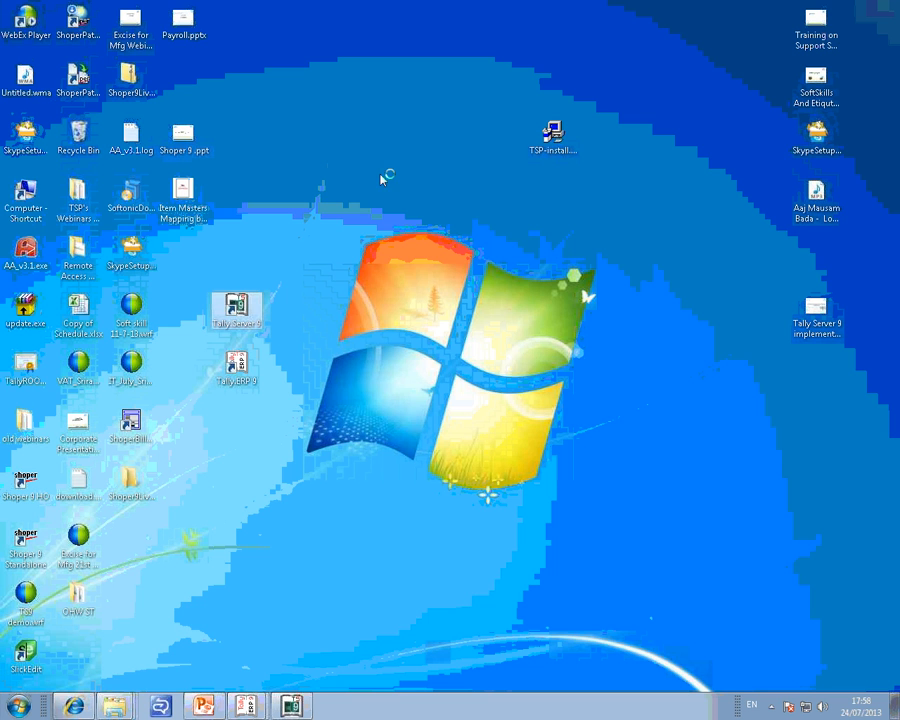
Browse to Local Disk (C:) and check the contents of the BackupData folder.
{"action": "left_click", "coordinate": [30, 198]}
{"action": "double_click", "coordinate": [30, 198]}
{"action": "double_click", "coordinate": [245, 104]}
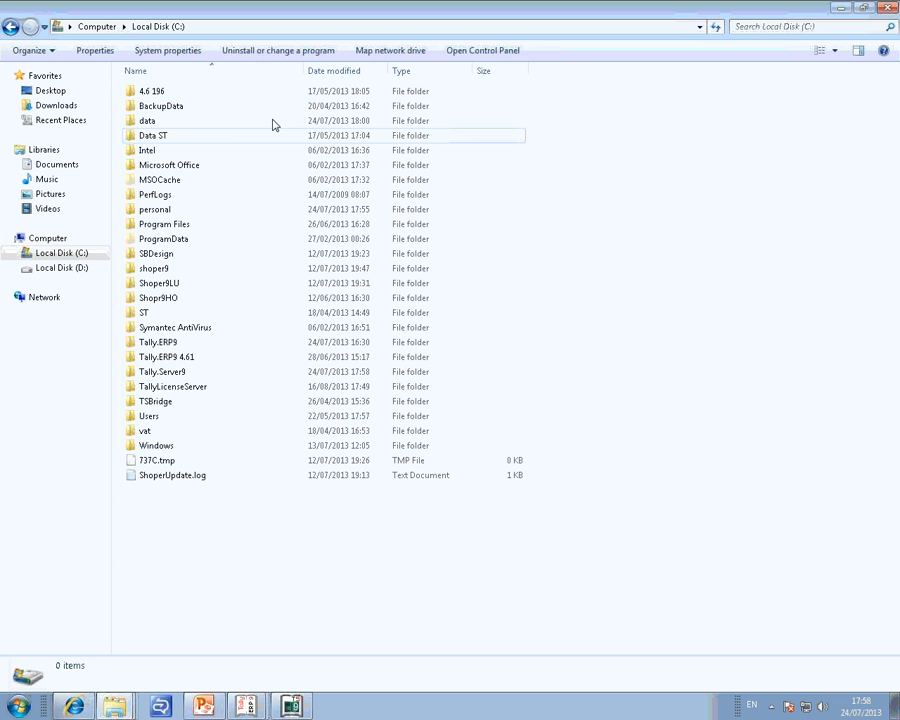
{"action": "double_click", "coordinate": [190, 106]}
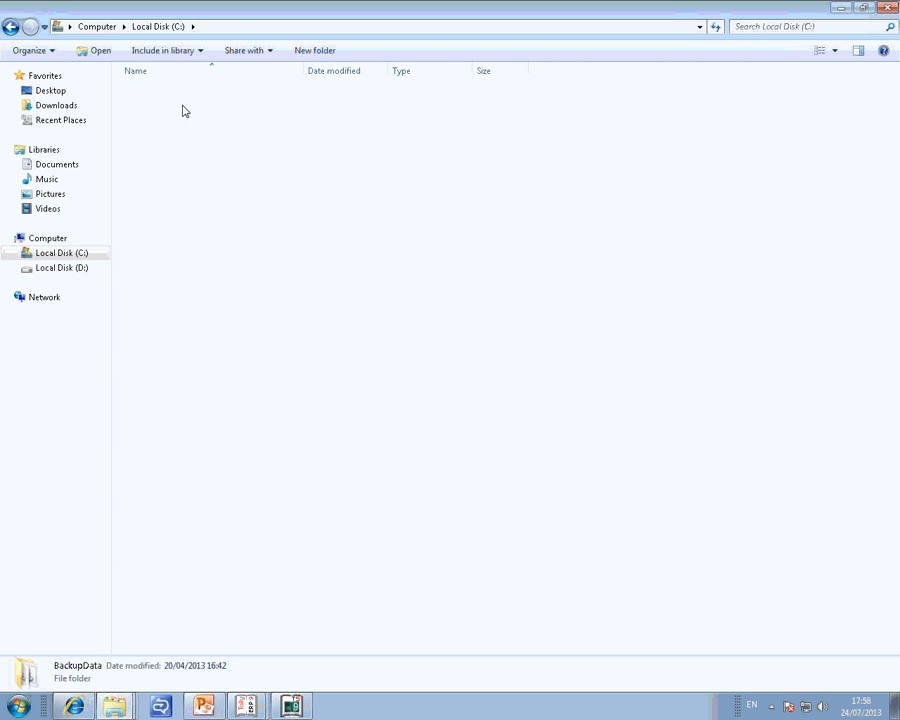
{"action": "left_click", "coordinate": [11, 28]}
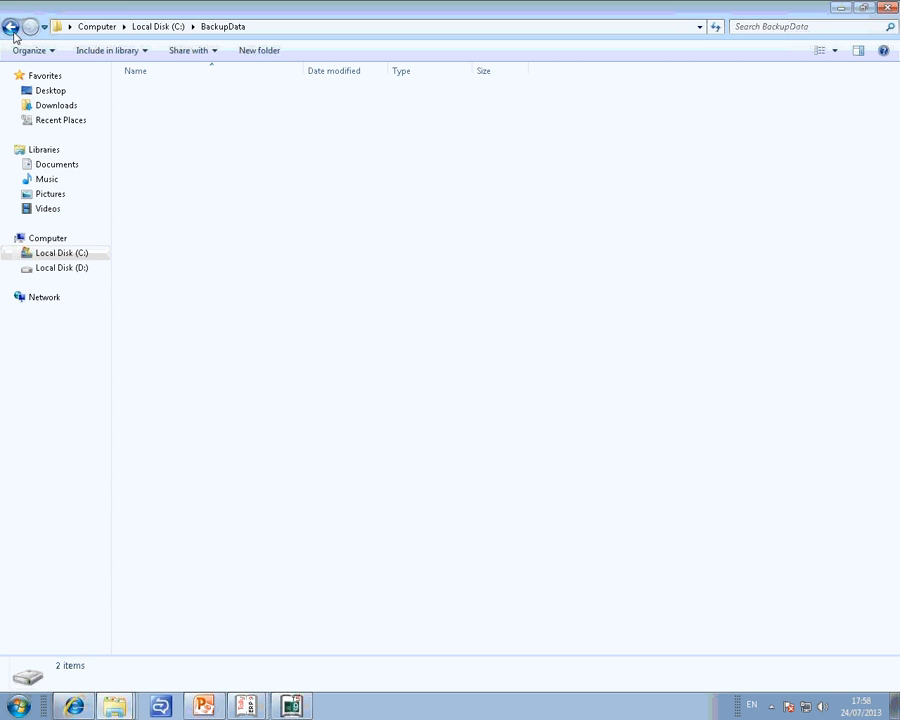
Rename the BackupData folder on Local Disk (C:) to XYZ.
{"action": "right_click", "coordinate": [172, 108]}
{"action": "left_click", "coordinate": [234, 344]}
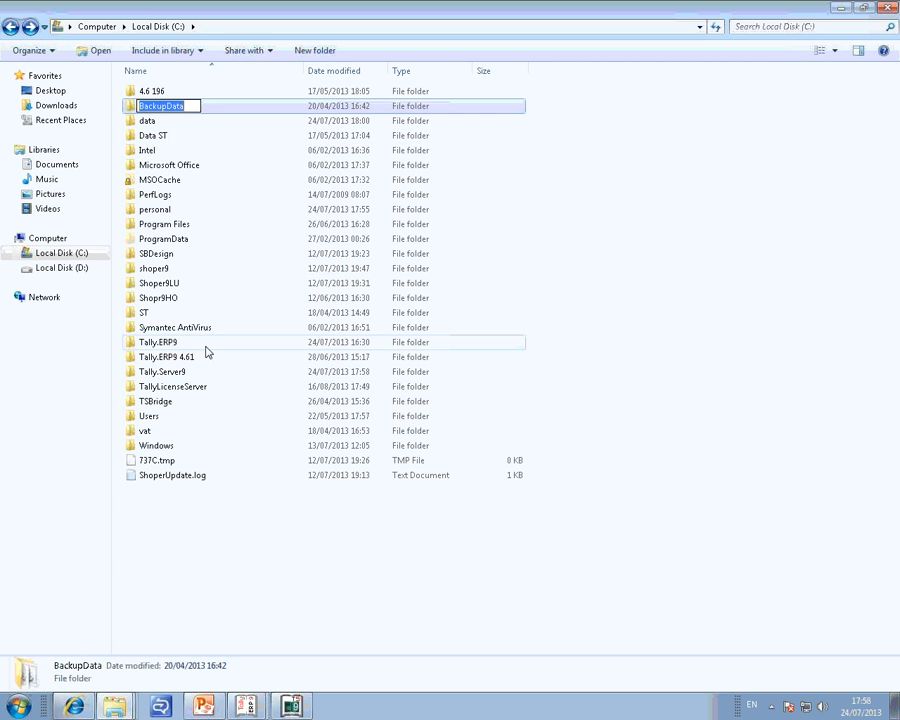
{"action": "type", "text": "XYZ"}
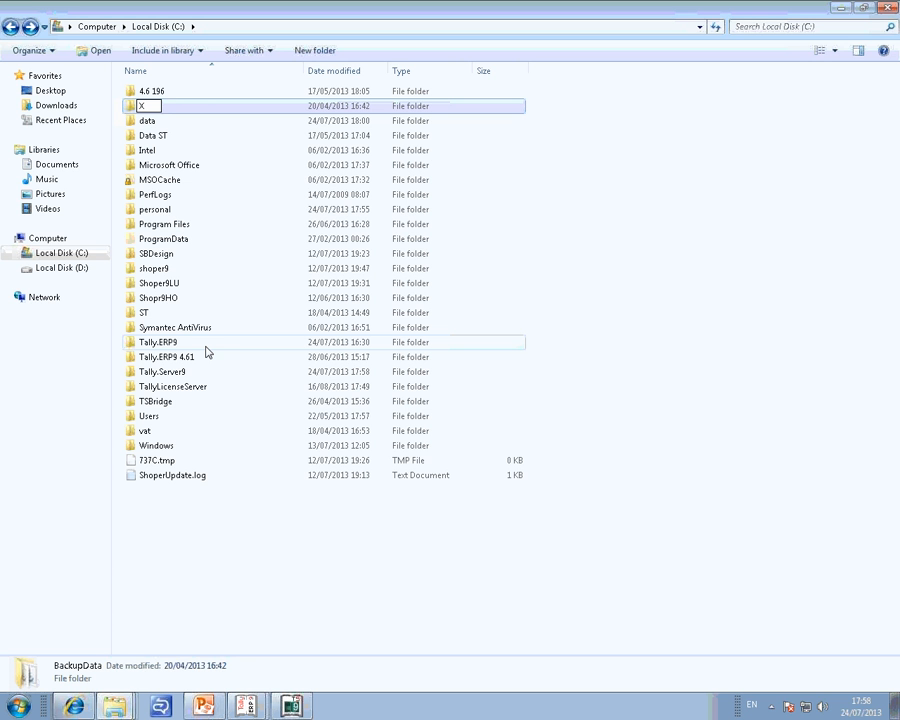
{"action": "left_click", "coordinate": [348, 590]}
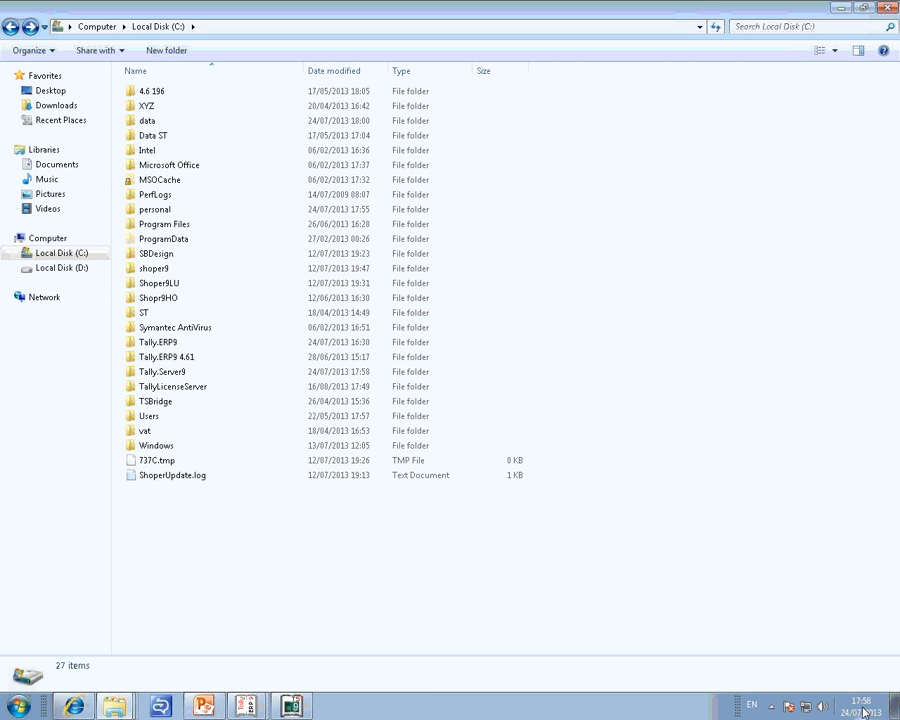
Close the Local Disk (C:) window and switch back to Tally.Server 9.
{"action": "mouse_move", "coordinate": [865, 710]}
{"action": "left_click", "coordinate": [890, 8]}
{"action": "left_click", "coordinate": [280, 714]}
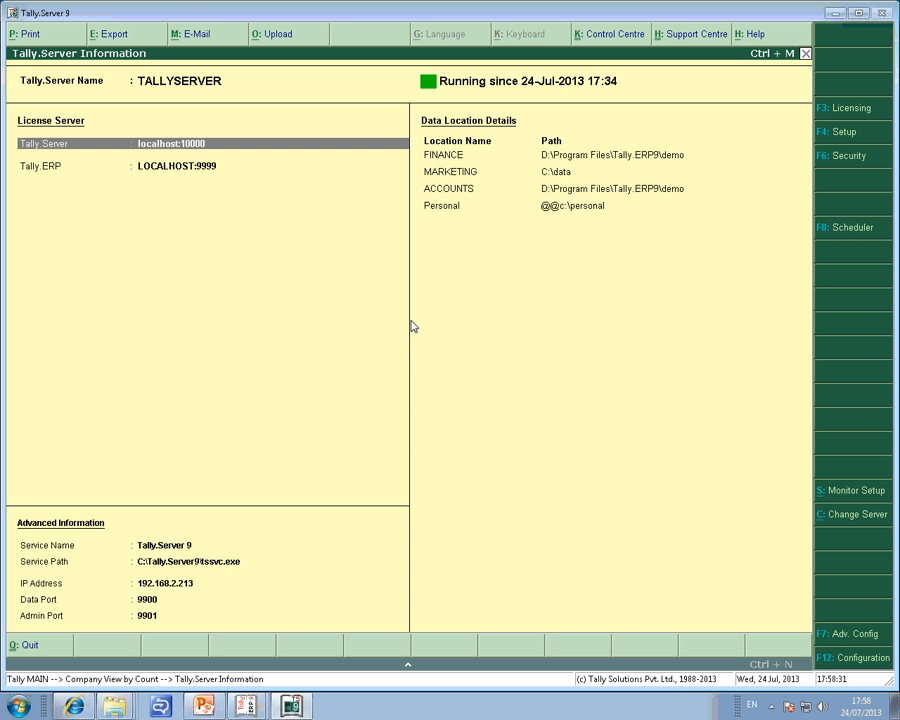
Review the server's Scheduled Backup settings and return to the Company View by Count report without saving changes.
{"action": "key", "text": "Escape"}
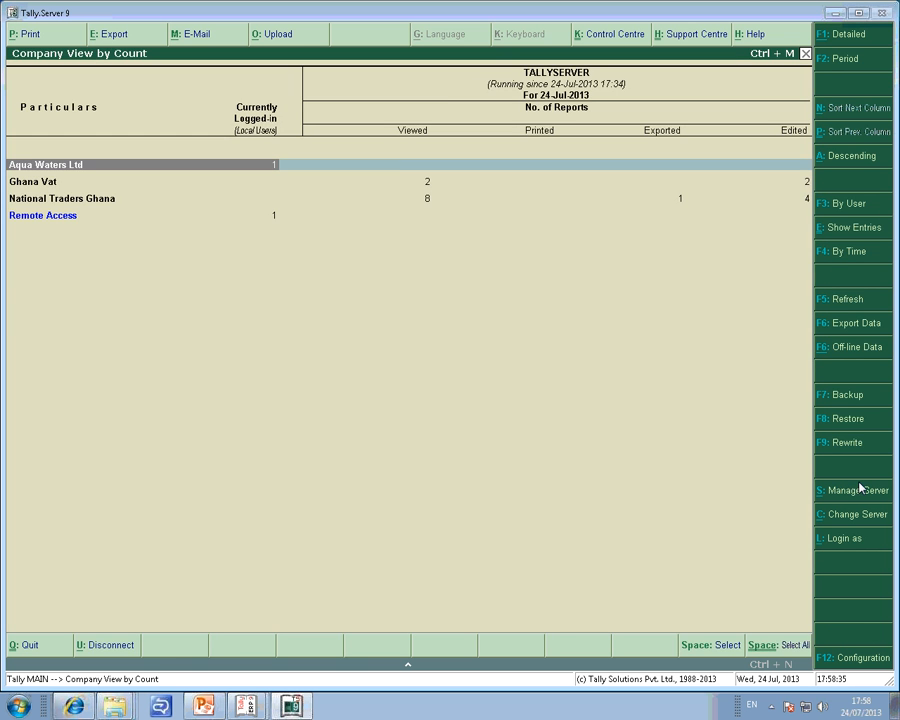
{"action": "left_click", "coordinate": [858, 490]}
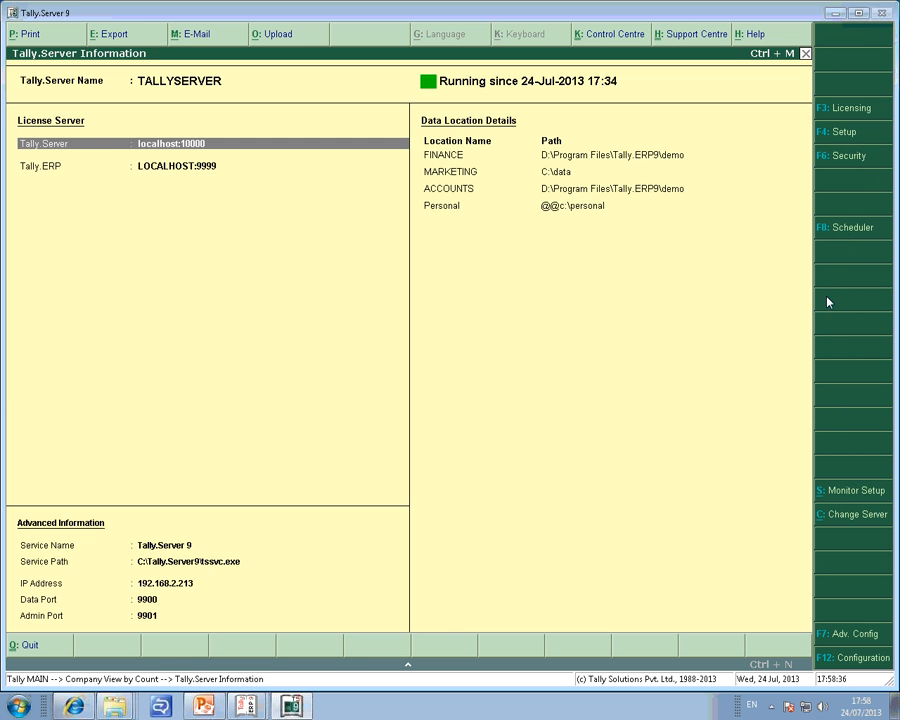
{"action": "left_click", "coordinate": [846, 230]}
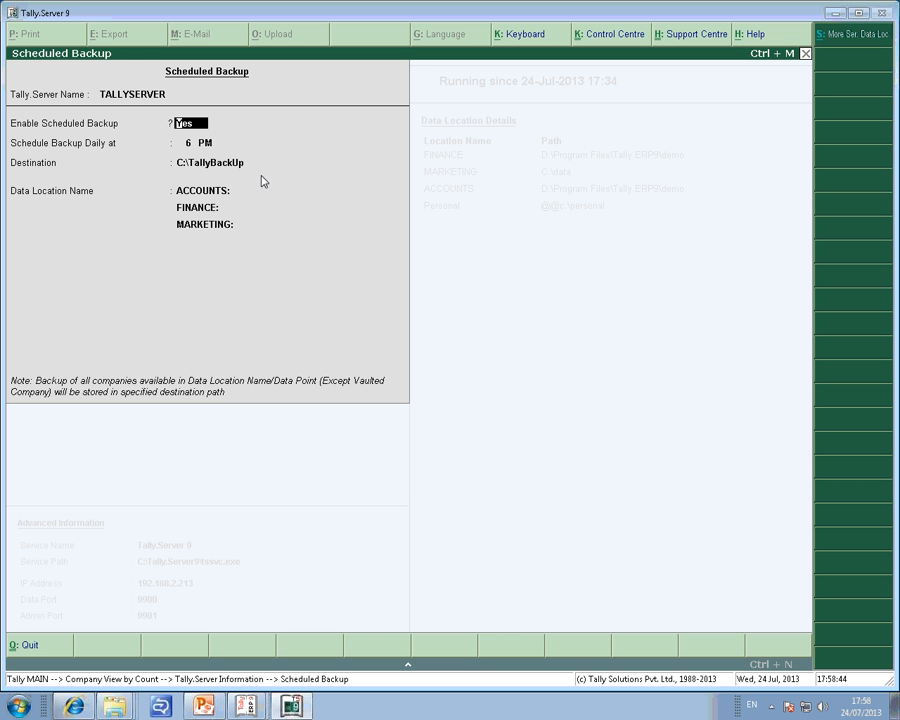
{"action": "key", "text": "BackSpace"}
{"action": "key", "text": "Escape"}
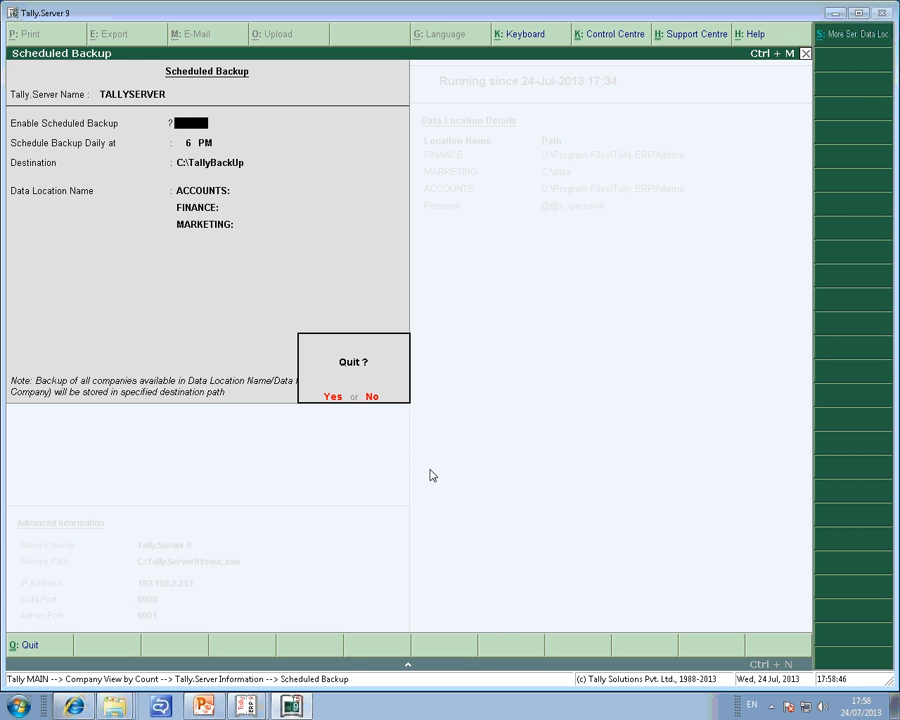
{"action": "key", "text": "Return"}
{"action": "key", "text": "Escape"}
{"action": "key", "text": "Escape"}
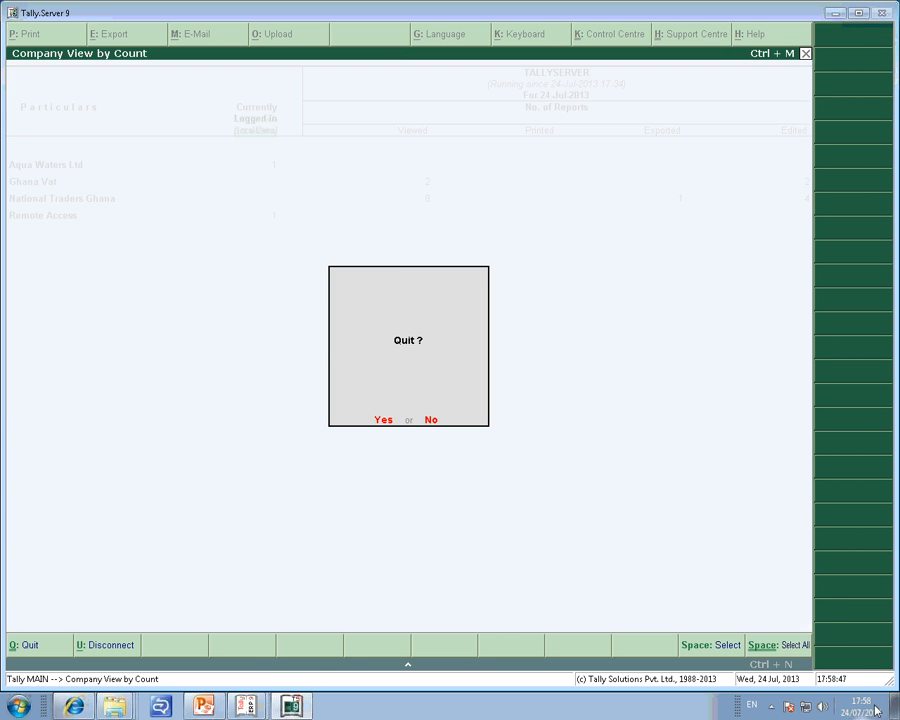
{"action": "key", "text": "Escape"}
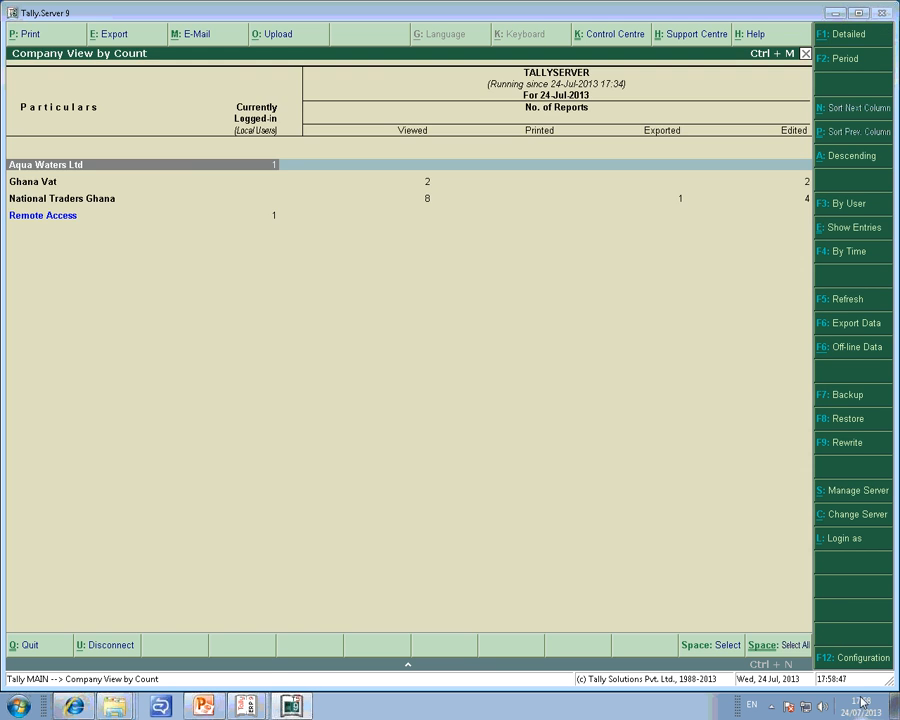
Inspect the Tally.NET user login form using New Login and its advanced connection configuration, then leave without logging in.
{"action": "left_click", "coordinate": [847, 540]}
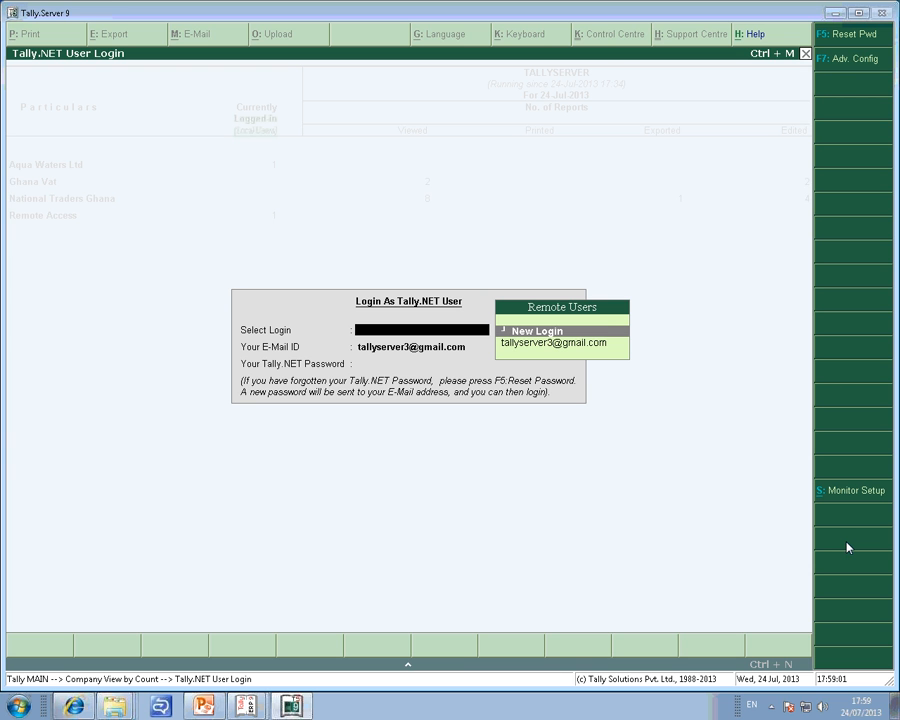
{"action": "key", "text": "Down"}
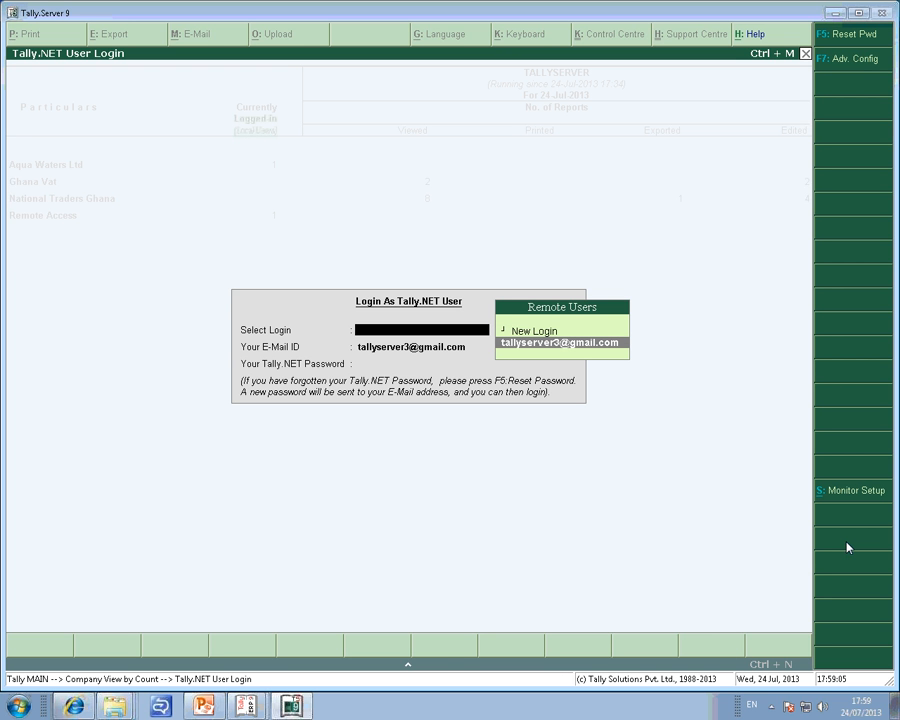
{"action": "key", "text": "Return"}
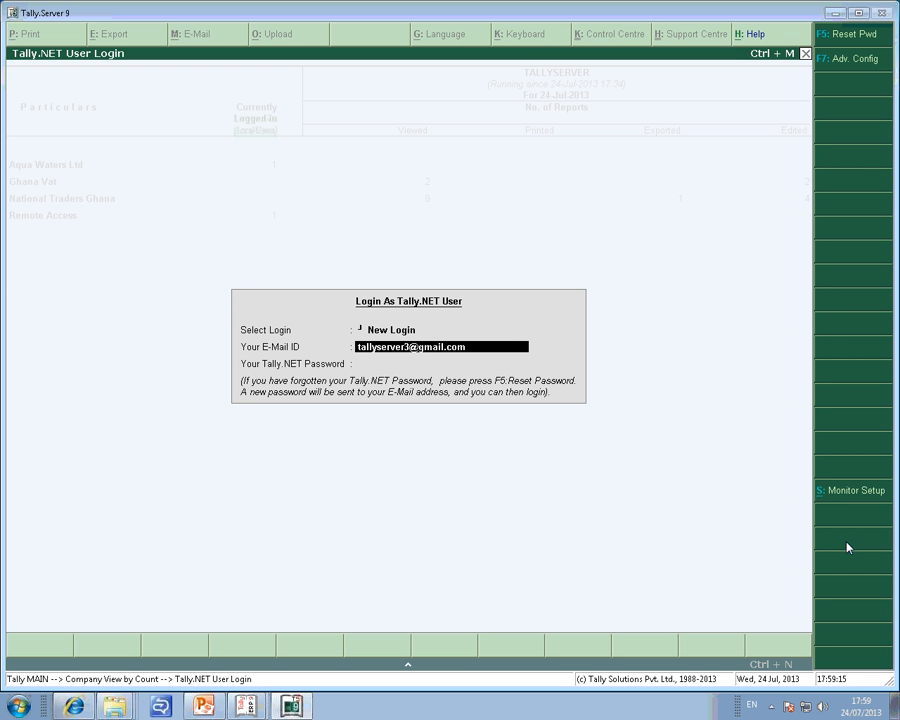
{"action": "left_click", "coordinate": [864, 62]}
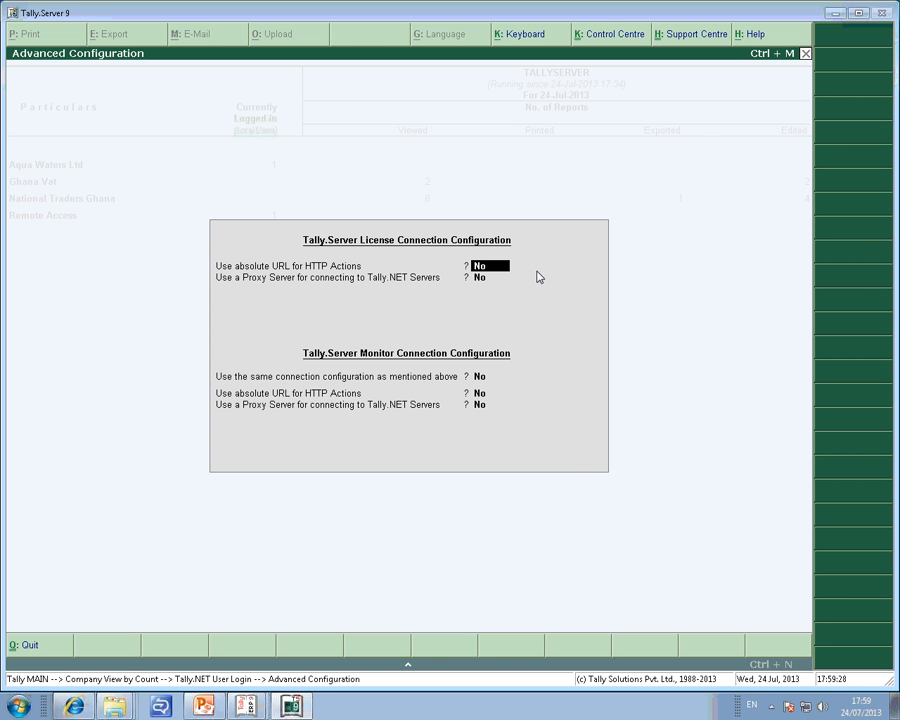
{"action": "key", "text": "Escape"}
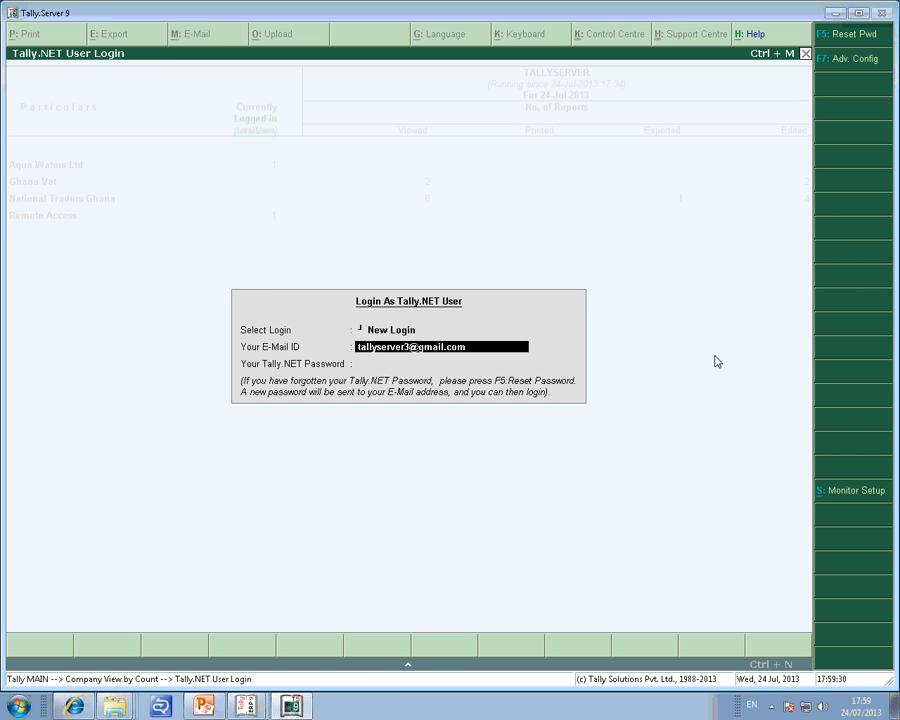
{"action": "key", "text": "Escape"}
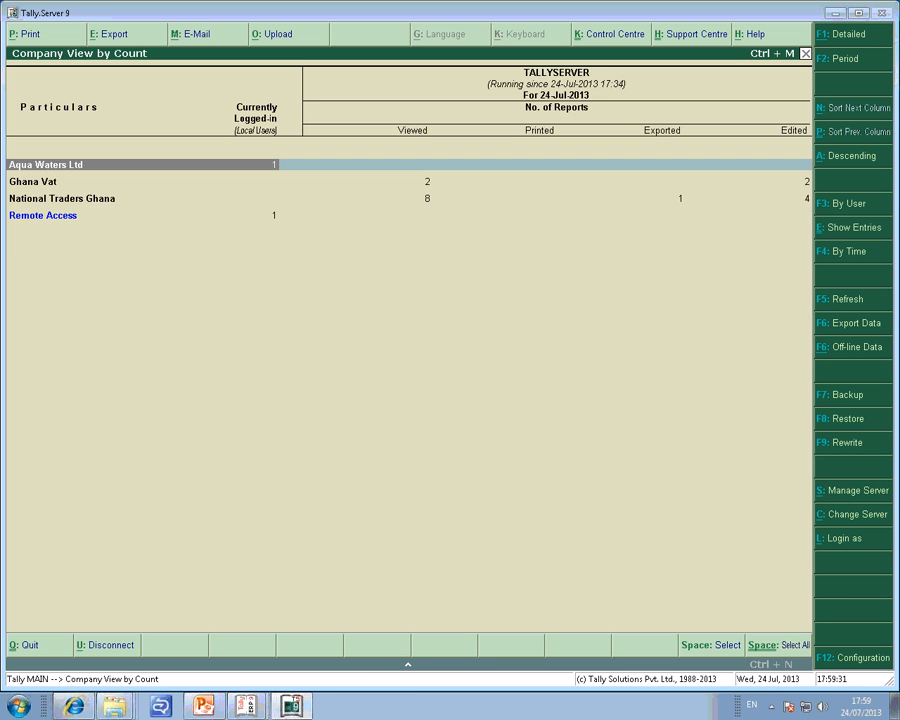
Check the Configuration and Advanced Configuration settings of the managed server, then return to Company View by Count.
{"action": "left_click", "coordinate": [857, 497]}
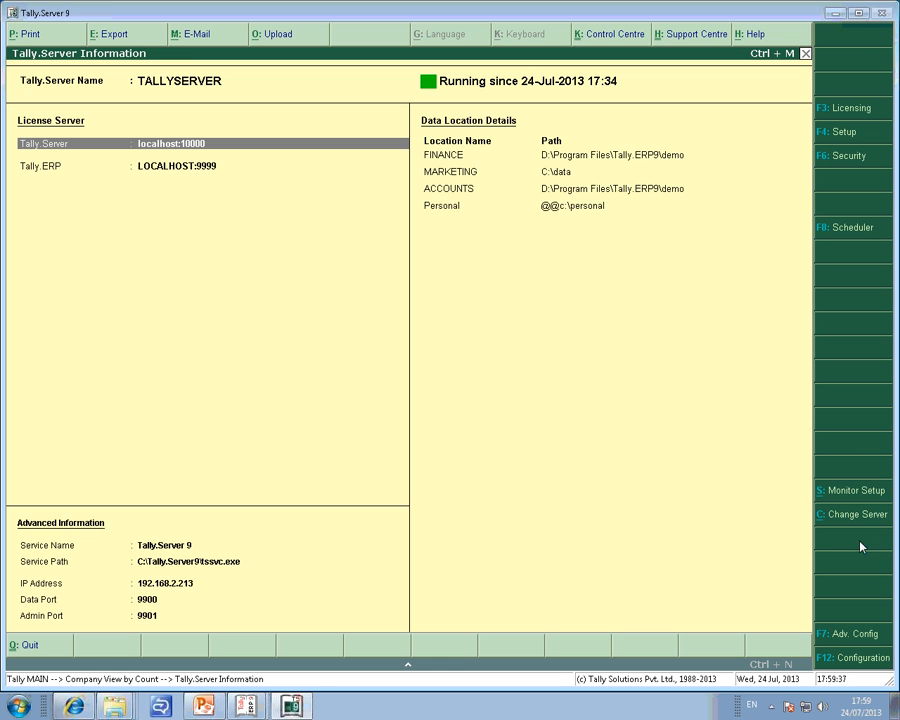
{"action": "left_click", "coordinate": [843, 658]}
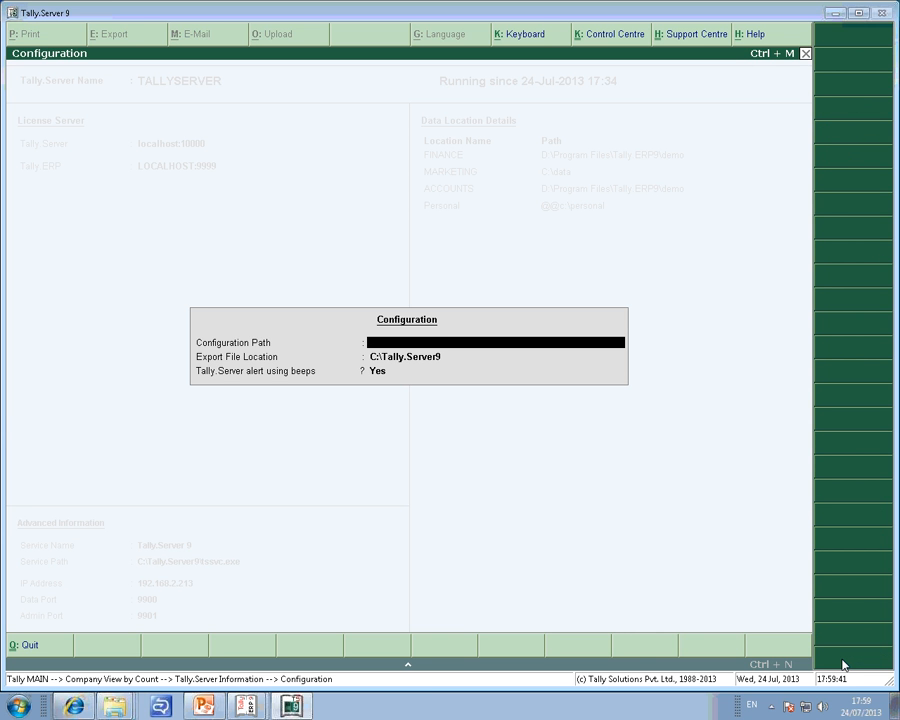
{"action": "key", "text": "Escape"}
{"action": "left_click", "coordinate": [848, 642]}
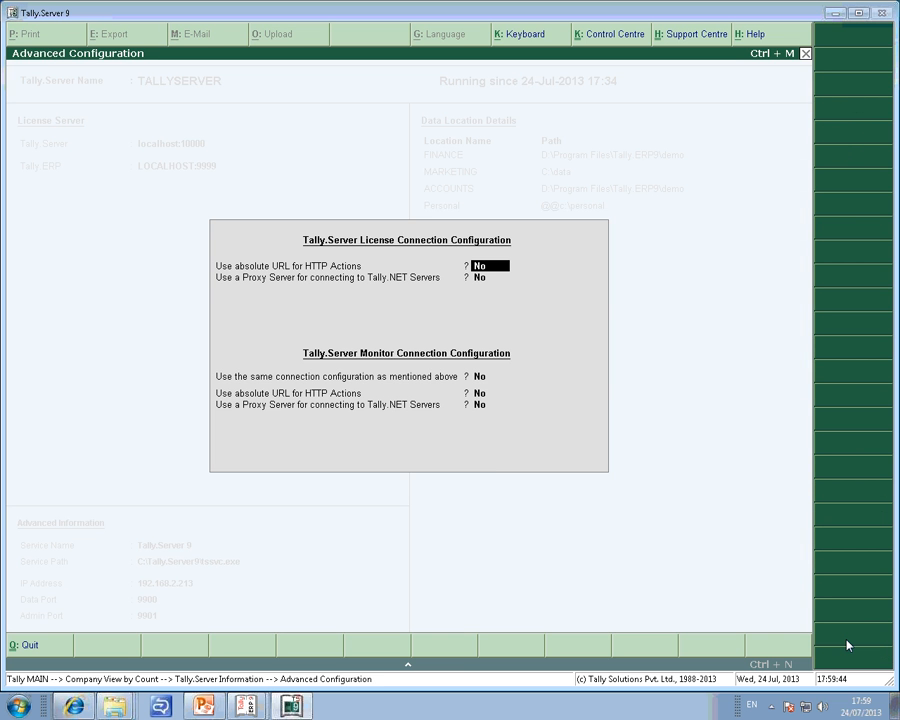
{"action": "key", "text": "Escape"}
{"action": "key", "text": "Return"}
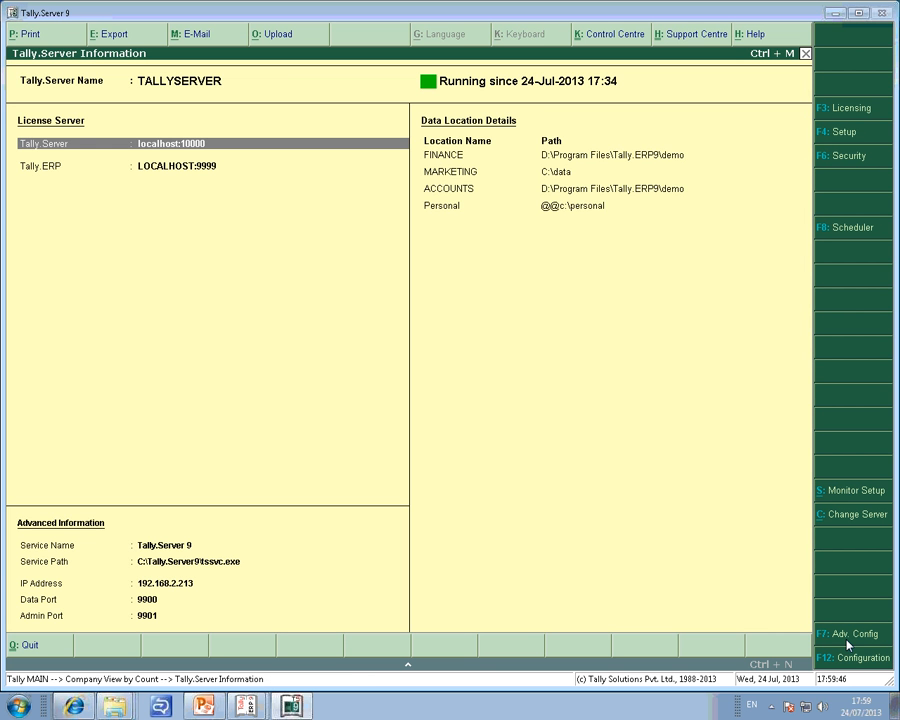
{"action": "key", "text": "Escape"}
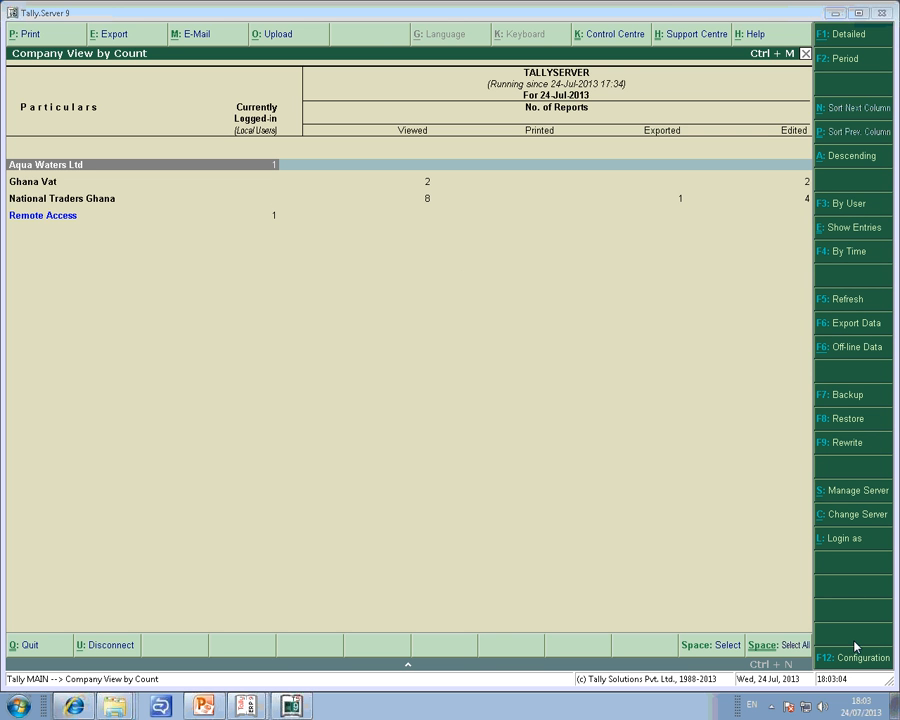
Minimize Tally.Server 9 and browse to the TallyBackUp folder on Local Disk (C:) in Windows Explorer.
{"action": "left_click", "coordinate": [837, 14]}
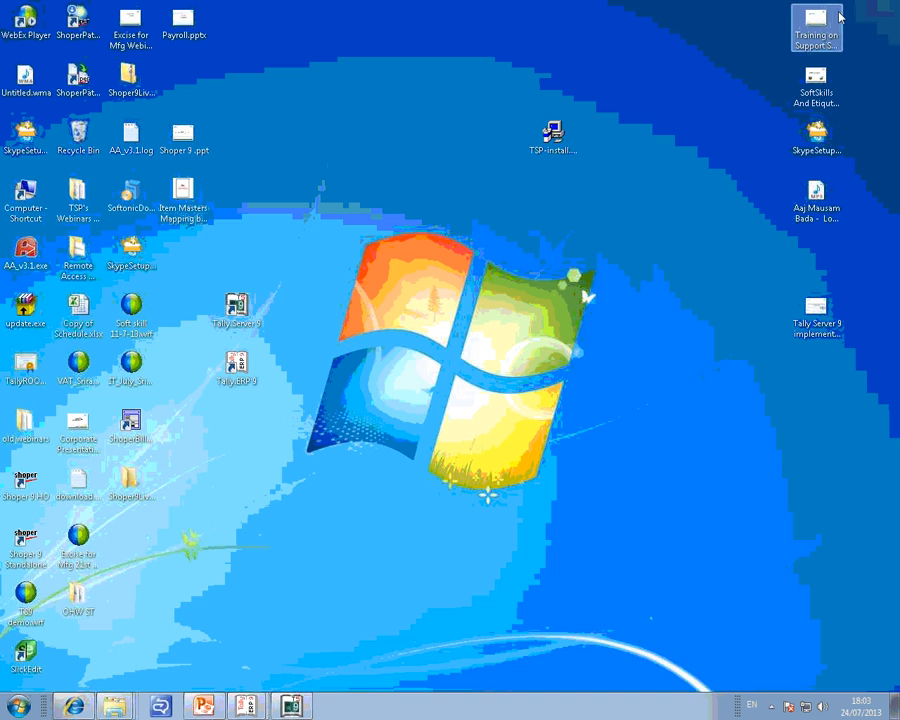
{"action": "double_click", "coordinate": [38, 190]}
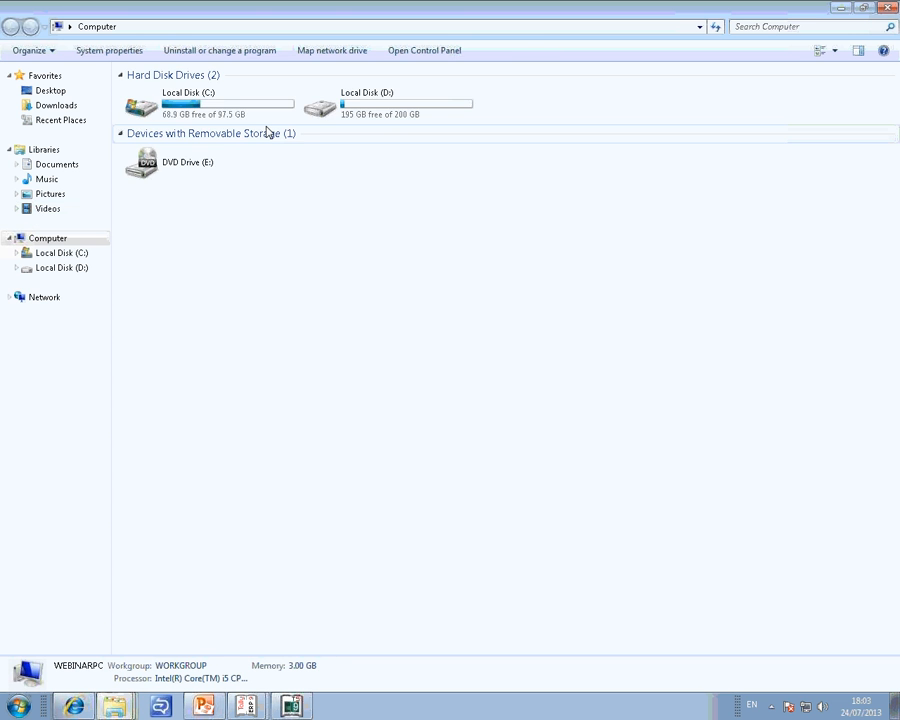
{"action": "double_click", "coordinate": [207, 111]}
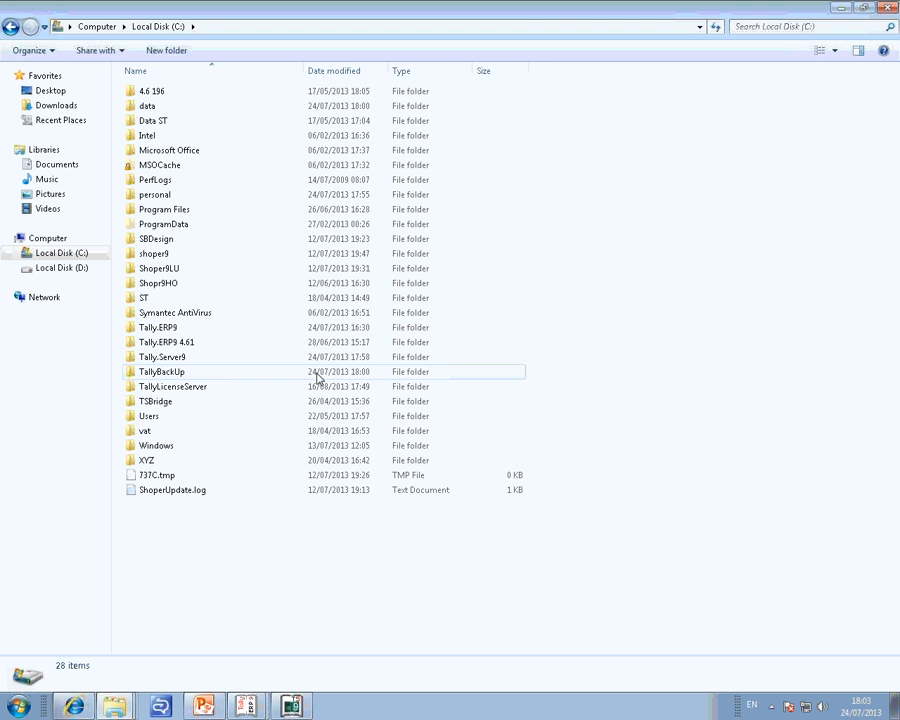
{"action": "left_click", "coordinate": [185, 377]}
{"action": "double_click", "coordinate": [186, 378]}
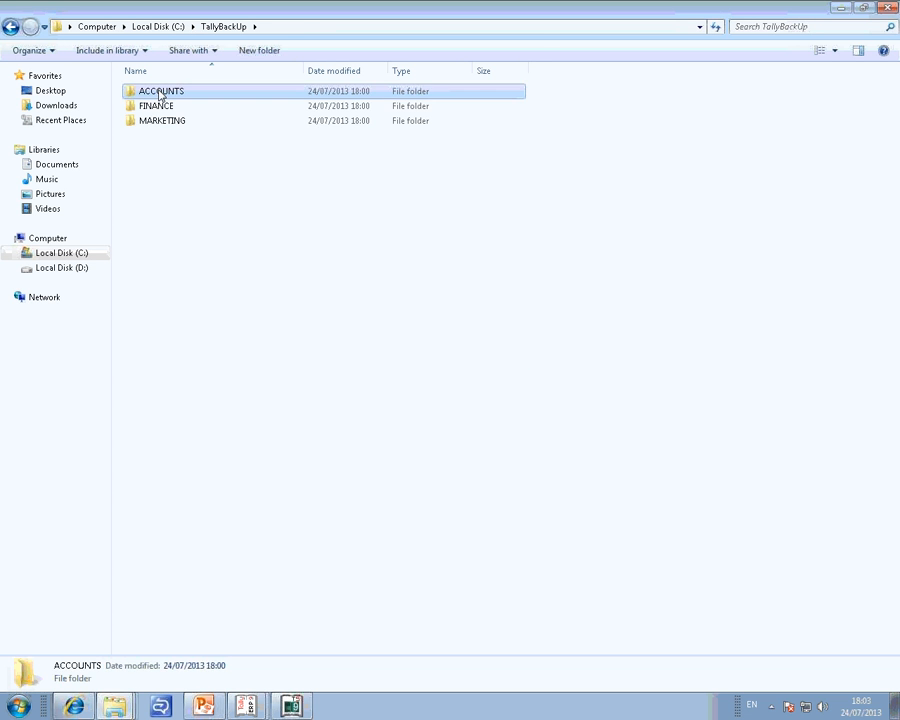
Check the contents of the ACCOUNTS, FINANCE and MARKETING backup folders, then close the file browser window.
{"action": "double_click", "coordinate": [161, 92]}
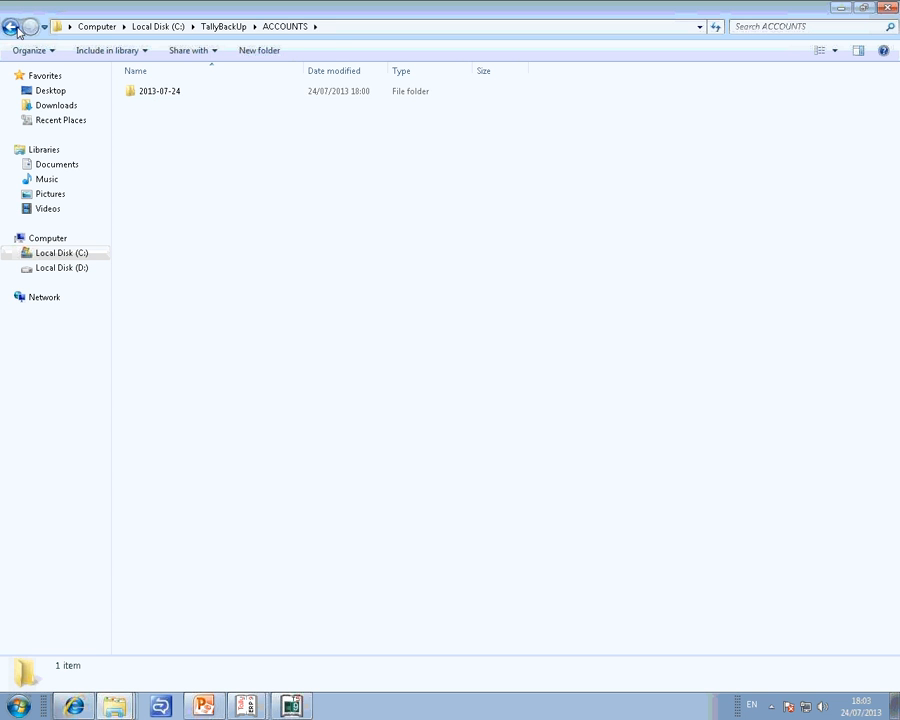
{"action": "left_click", "coordinate": [10, 26]}
{"action": "double_click", "coordinate": [165, 108]}
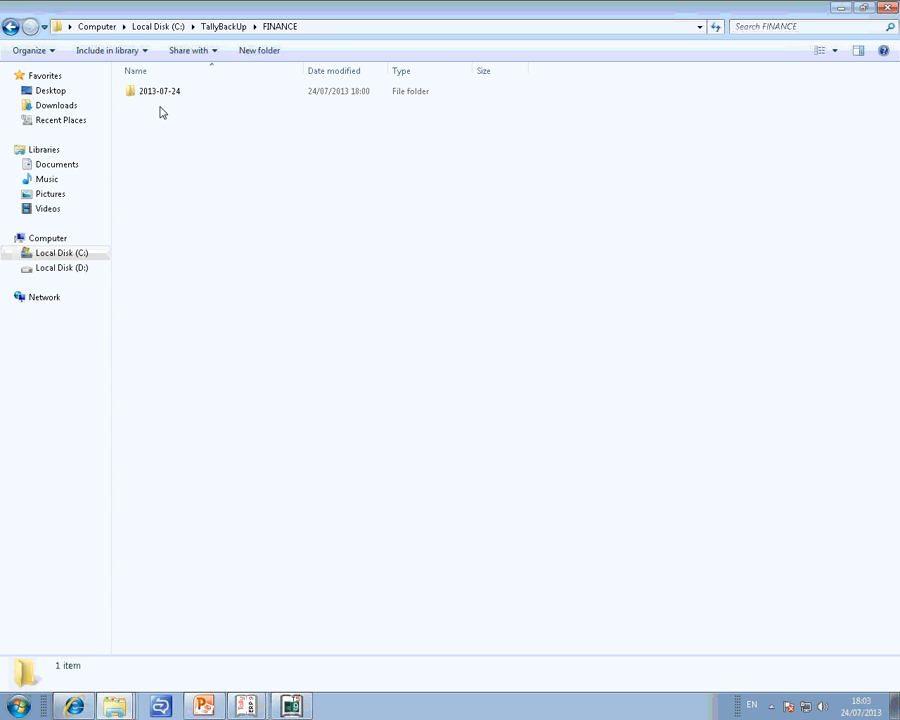
{"action": "left_click", "coordinate": [10, 26]}
{"action": "double_click", "coordinate": [162, 122]}
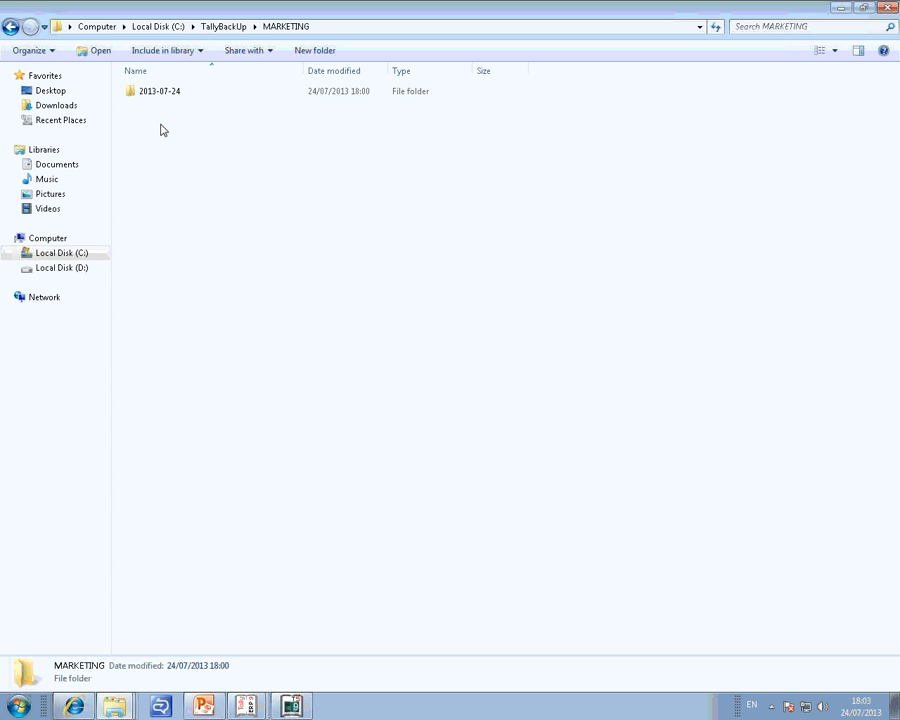
{"action": "double_click", "coordinate": [9, 27]}
{"action": "mouse_move", "coordinate": [164, 377]}
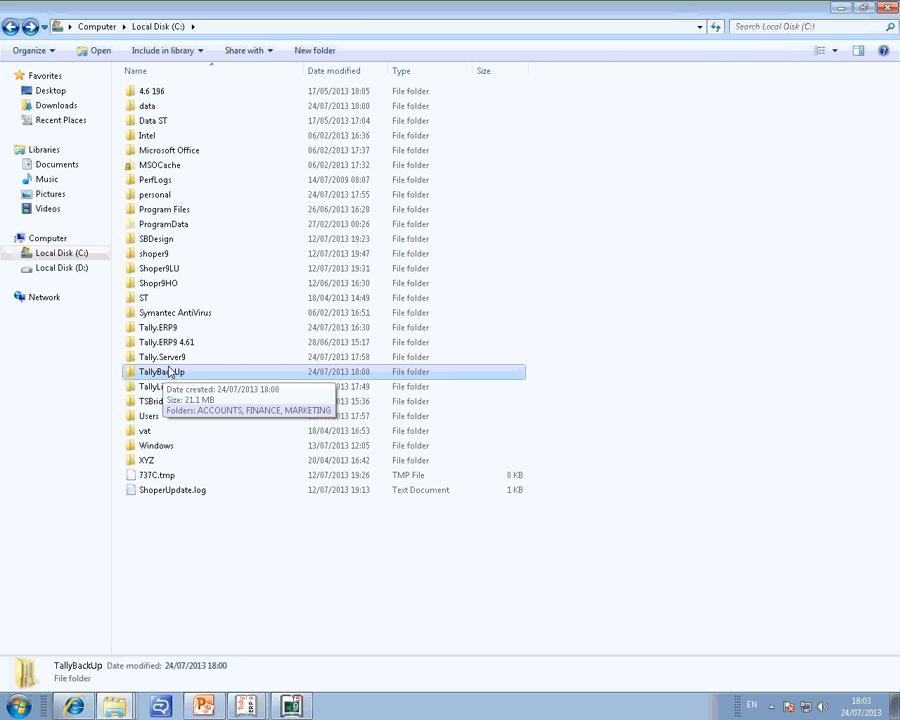
{"action": "left_click", "coordinate": [888, 5]}
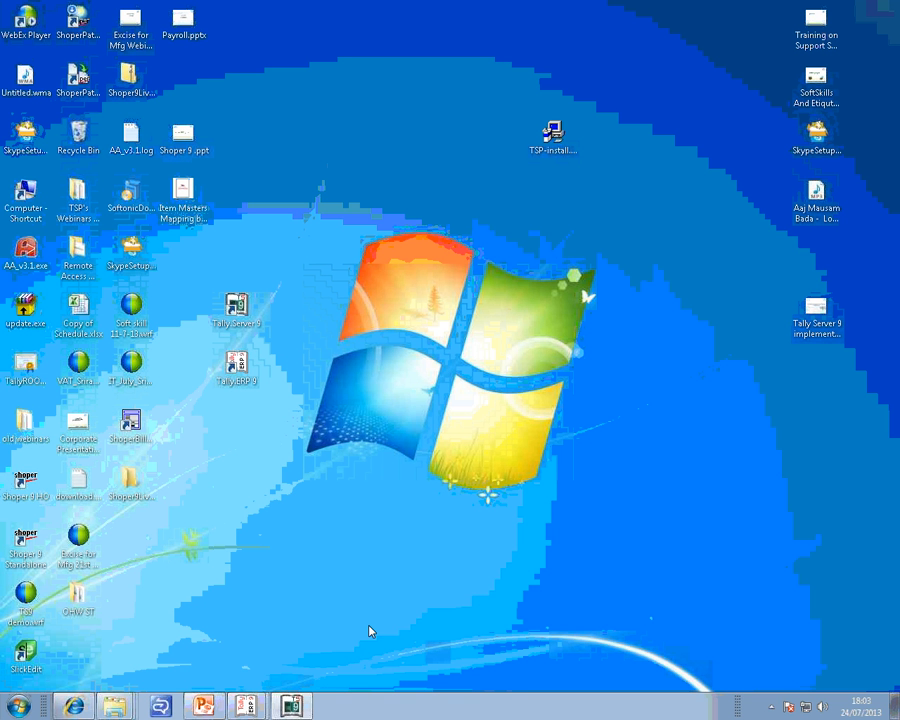
Open the Tally.Server 9 shortcut's file location and launch the tallyserver9ref.chm reference manual in a maximized window.
{"action": "left_click", "coordinate": [292, 706]}
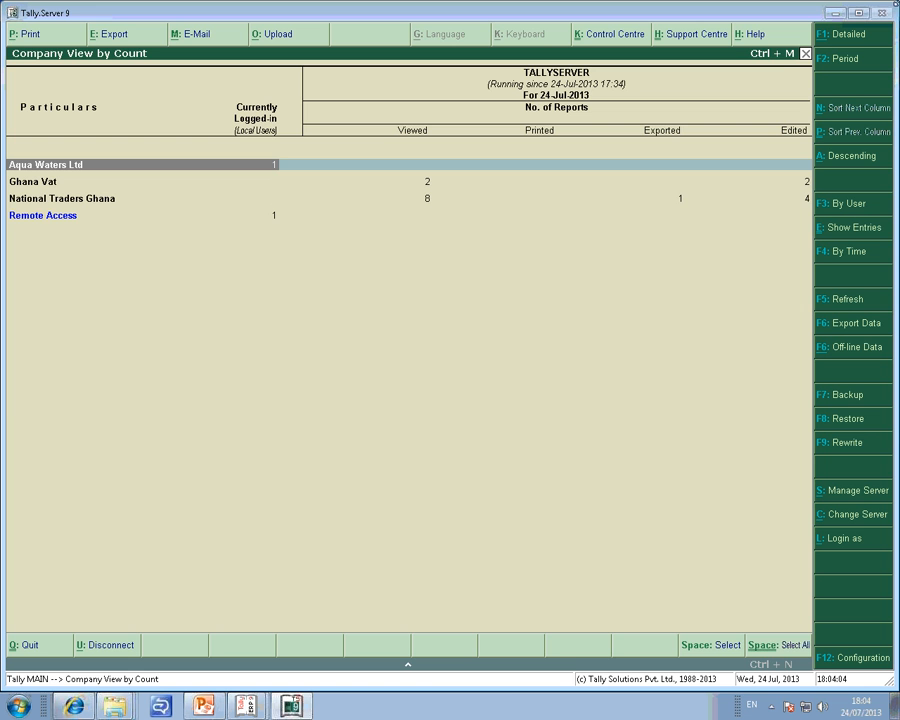
{"action": "left_click", "coordinate": [833, 14]}
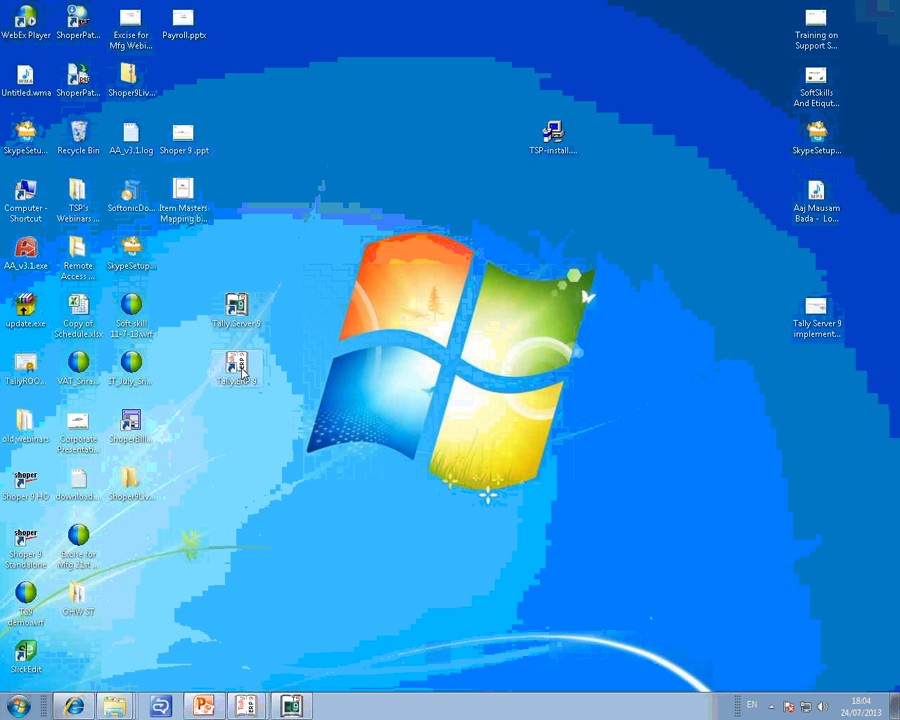
{"action": "right_click", "coordinate": [239, 315]}
{"action": "left_click", "coordinate": [284, 591]}
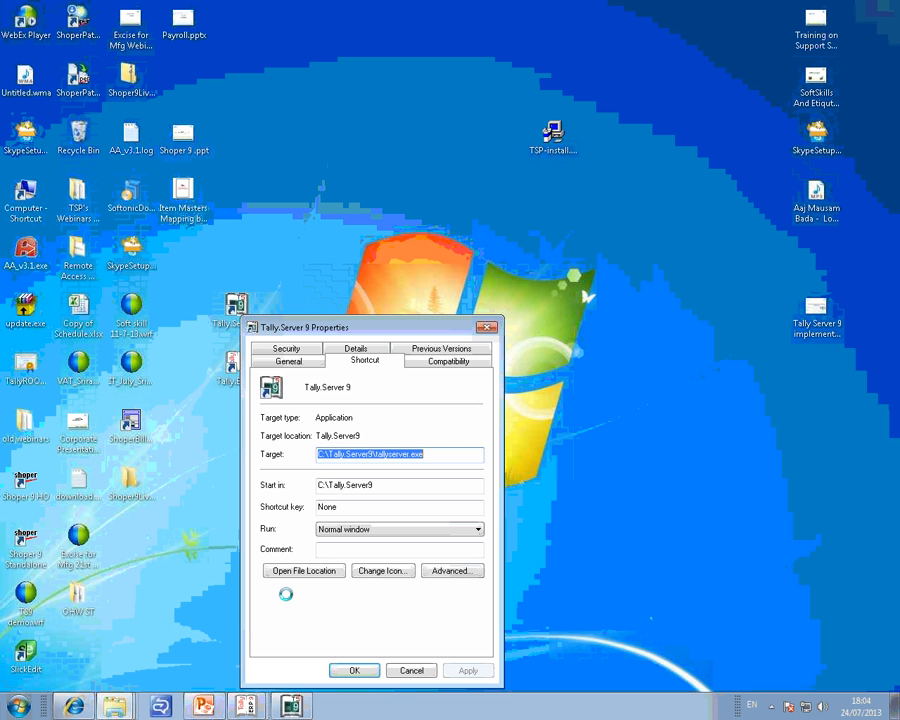
{"action": "left_click", "coordinate": [292, 628]}
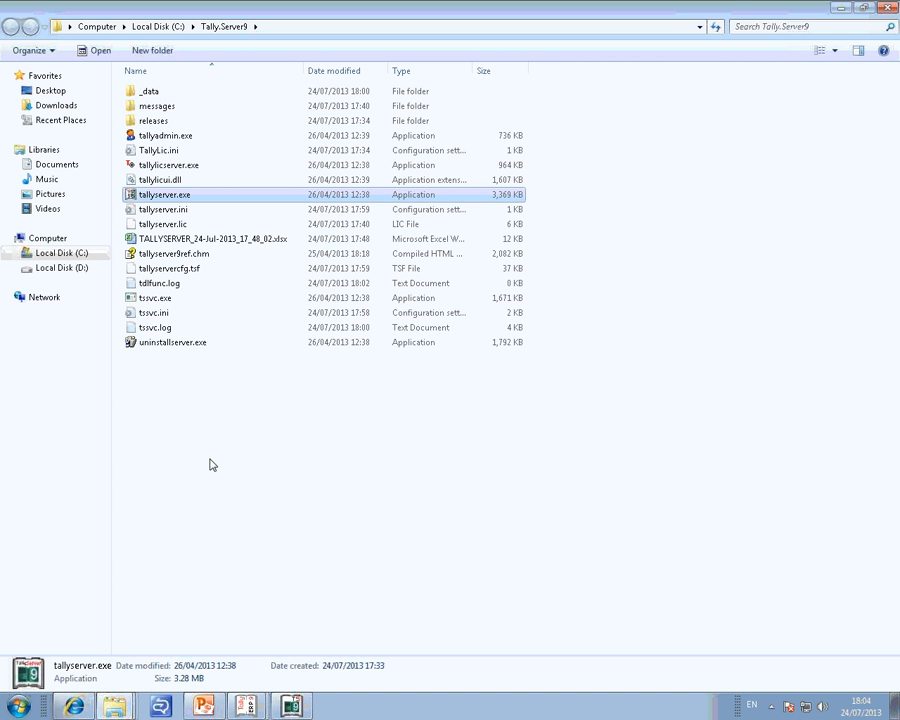
{"action": "double_click", "coordinate": [165, 255]}
{"action": "double_click", "coordinate": [209, 18]}
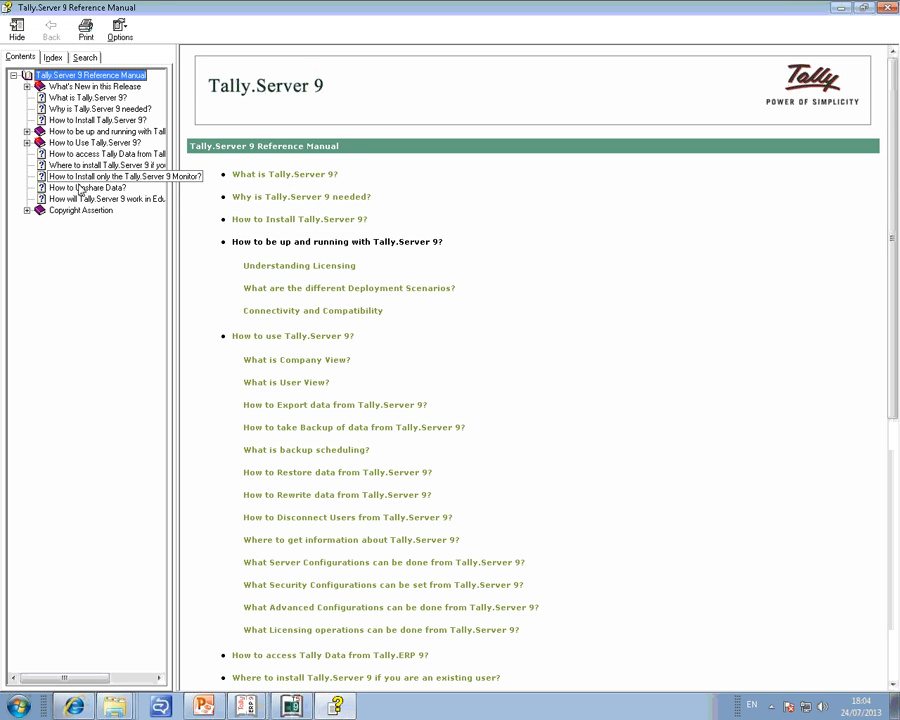
Browse the reference manual's topics on the server's purpose, installation, Activate License, and Connectivity and compatibility.
{"action": "left_click", "coordinate": [88, 97]}
{"action": "left_click", "coordinate": [100, 108]}
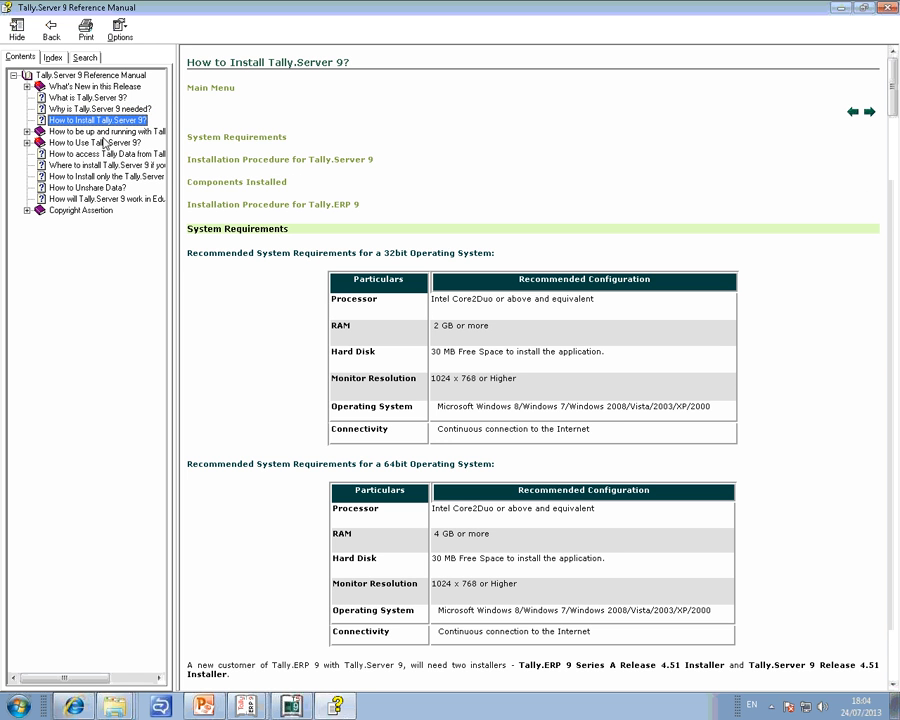
{"action": "left_click", "coordinate": [103, 134]}
{"action": "left_click", "coordinate": [103, 142]}
{"action": "left_click", "coordinate": [104, 154]}
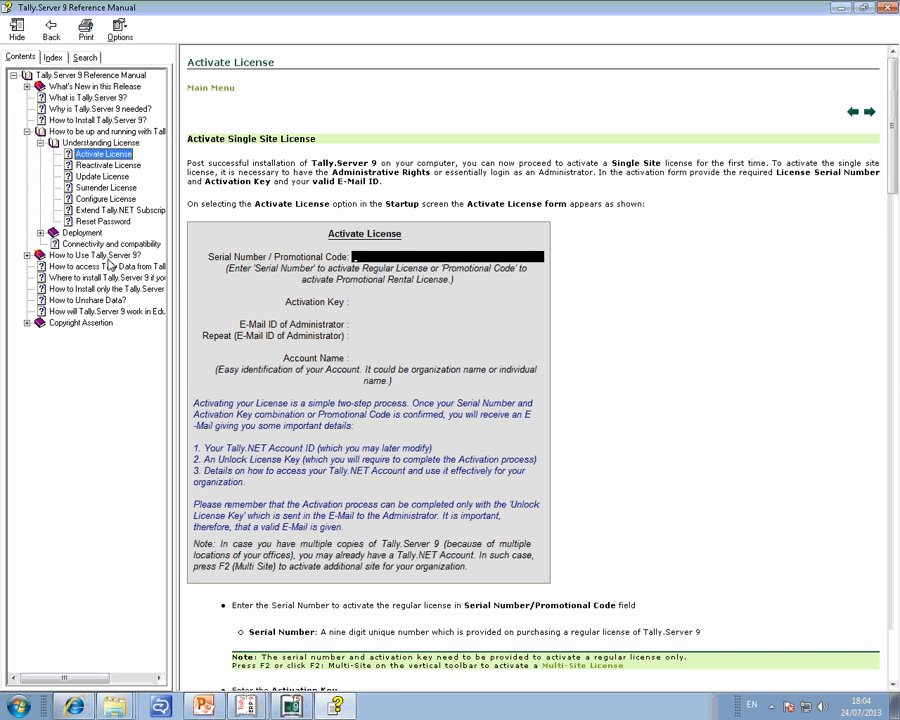
{"action": "left_click", "coordinate": [94, 243]}
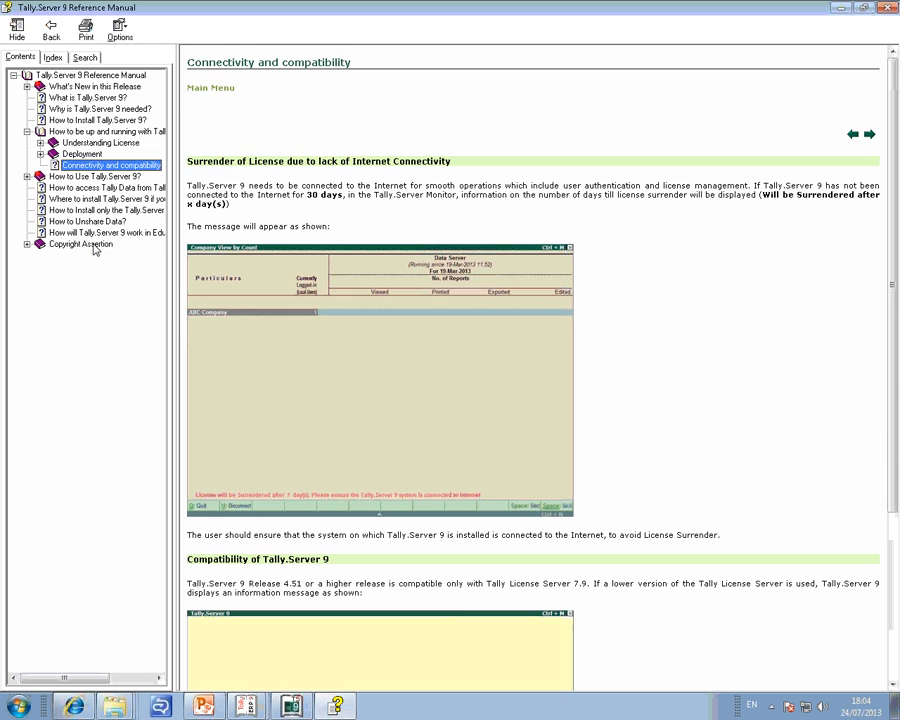
{"action": "scroll", "coordinate": [545, 302], "scroll_direction": "down", "scroll_amount": 5}
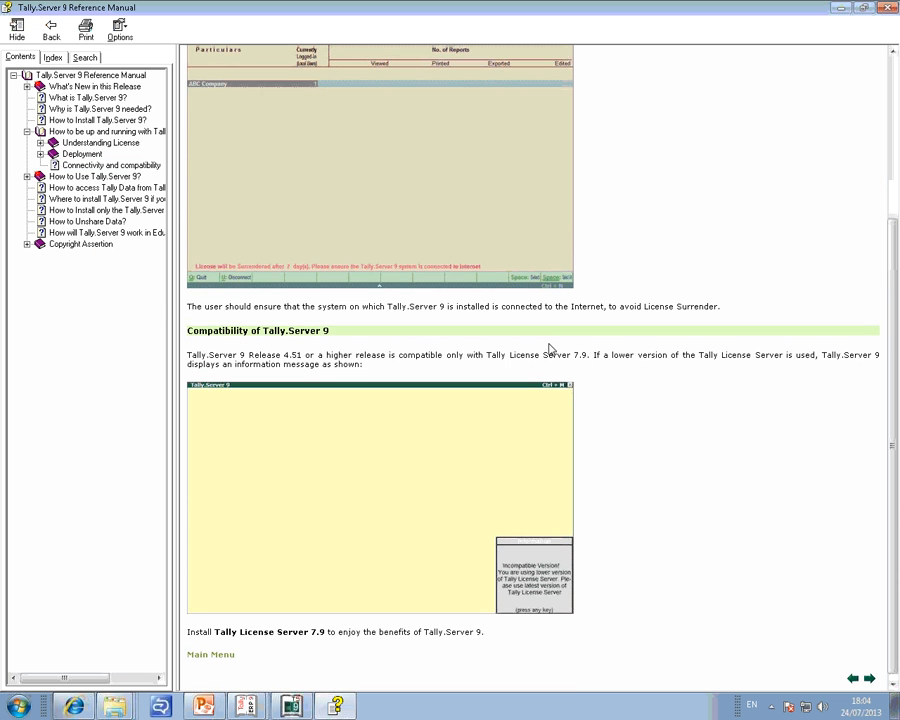
Browse the manual's topics on accessing Tally data from Tally.ERP 9, installing for existing users, unsharing data, and Educational mode.
{"action": "scroll", "coordinate": [549, 348], "scroll_direction": "up", "scroll_amount": 5}
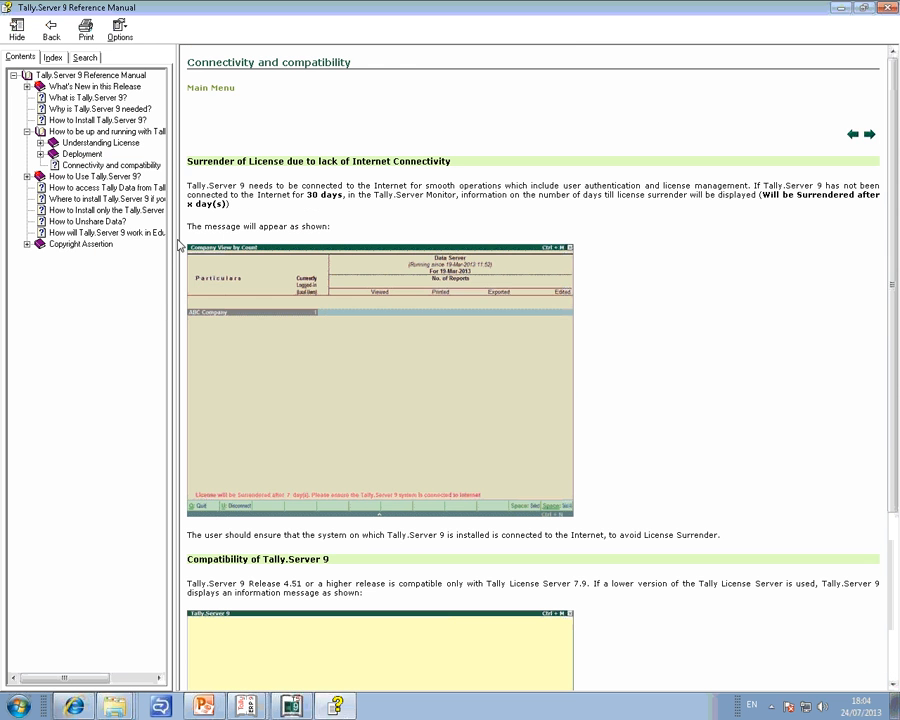
{"action": "left_click", "coordinate": [90, 187]}
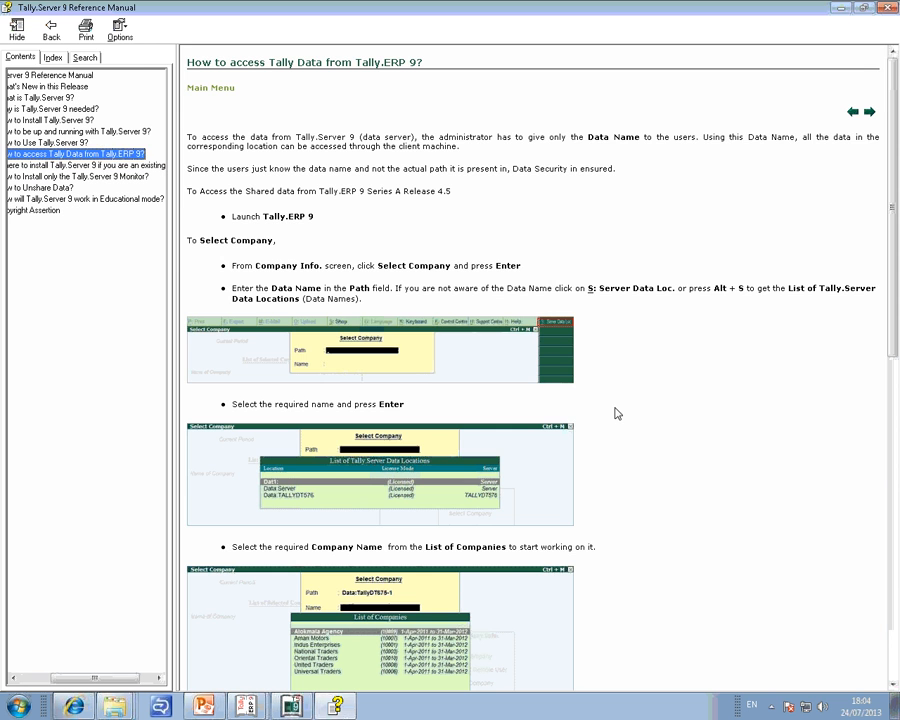
{"action": "scroll", "coordinate": [658, 420], "scroll_direction": "down", "scroll_amount": 10}
{"action": "scroll", "coordinate": [655, 430], "scroll_direction": "up", "scroll_amount": 10}
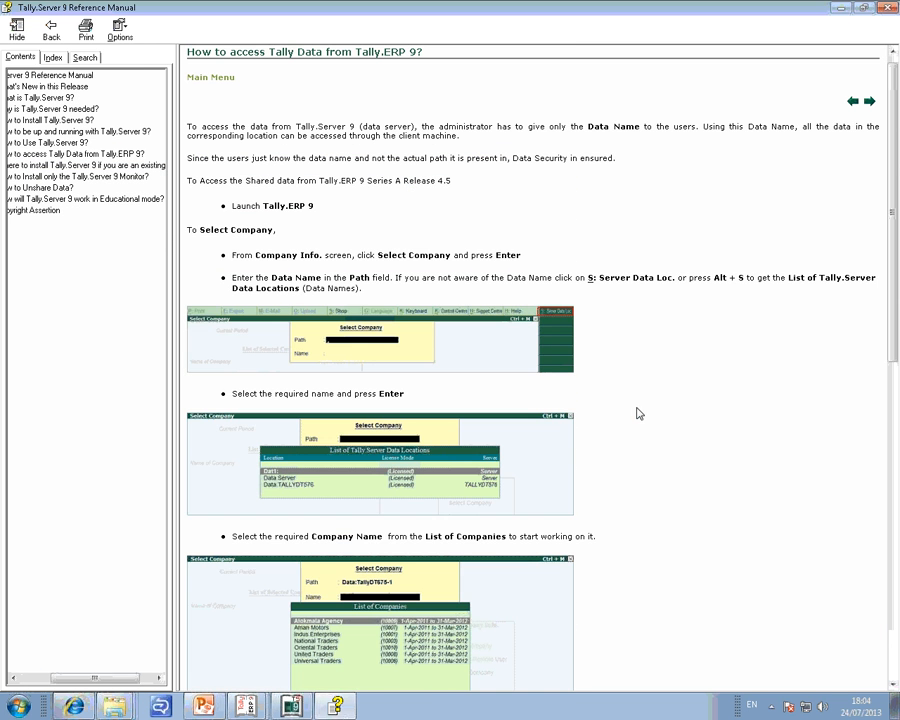
{"action": "left_click_drag", "start_coordinate": [70, 679], "coordinate": [28, 681]}
{"action": "left_click", "coordinate": [77, 167]}
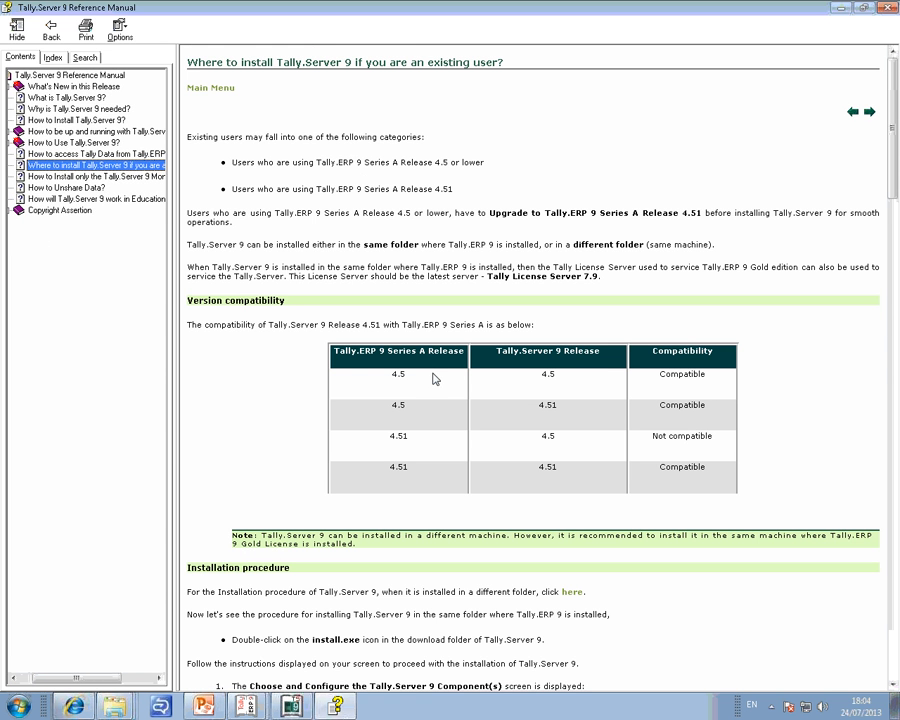
{"action": "left_click", "coordinate": [58, 188]}
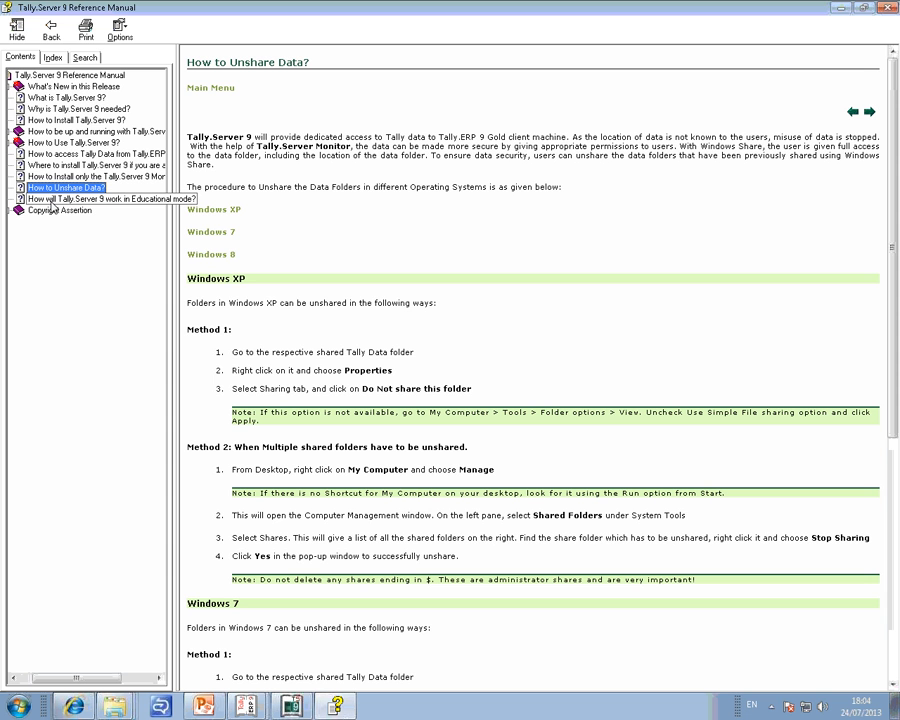
{"action": "left_click", "coordinate": [52, 202]}
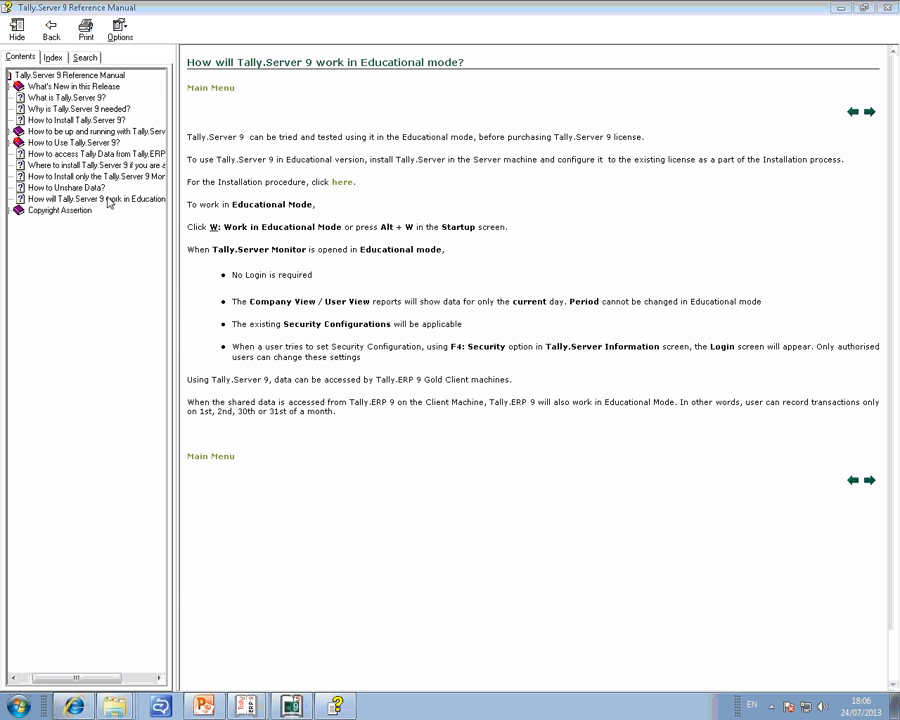
Open the topic on where existing users should install Tally.Server 9 and examine the release combinations in its version compatibility table.
{"action": "left_click", "coordinate": [79, 177]}
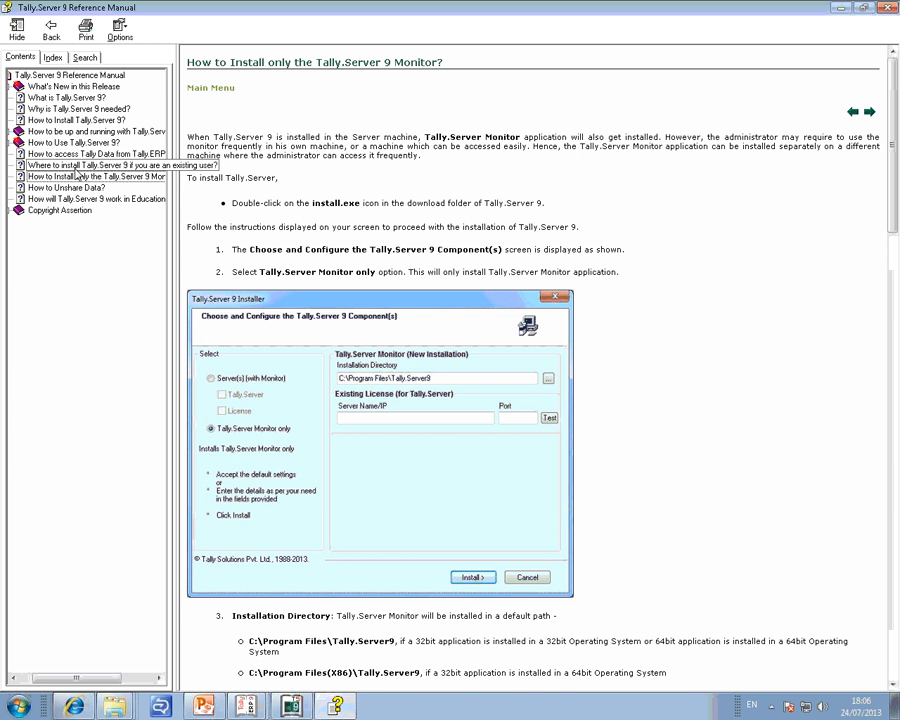
{"action": "left_click", "coordinate": [80, 165]}
{"action": "left_click", "coordinate": [447, 414]}
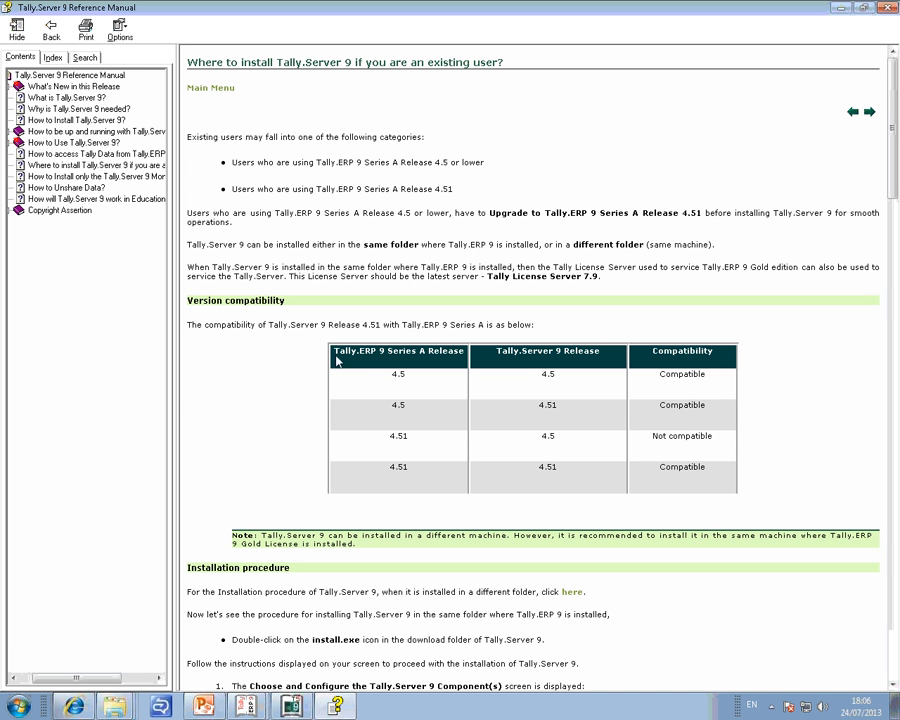
{"action": "double_click", "coordinate": [400, 374]}
{"action": "double_click", "coordinate": [545, 376]}
{"action": "left_click_drag", "start_coordinate": [660, 376], "coordinate": [702, 380]}
{"action": "left_click", "coordinate": [393, 411]}
{"action": "double_click", "coordinate": [396, 408]}
{"action": "double_click", "coordinate": [545, 405]}
{"action": "double_click", "coordinate": [405, 435]}
{"action": "double_click", "coordinate": [545, 438]}
{"action": "left_click", "coordinate": [673, 450]}
Switch to Tally.Server 9's Company View by Count, then minimize it and the manual and close the shortcut's Properties dialog.
{"action": "key", "text": "alt+Tab"}
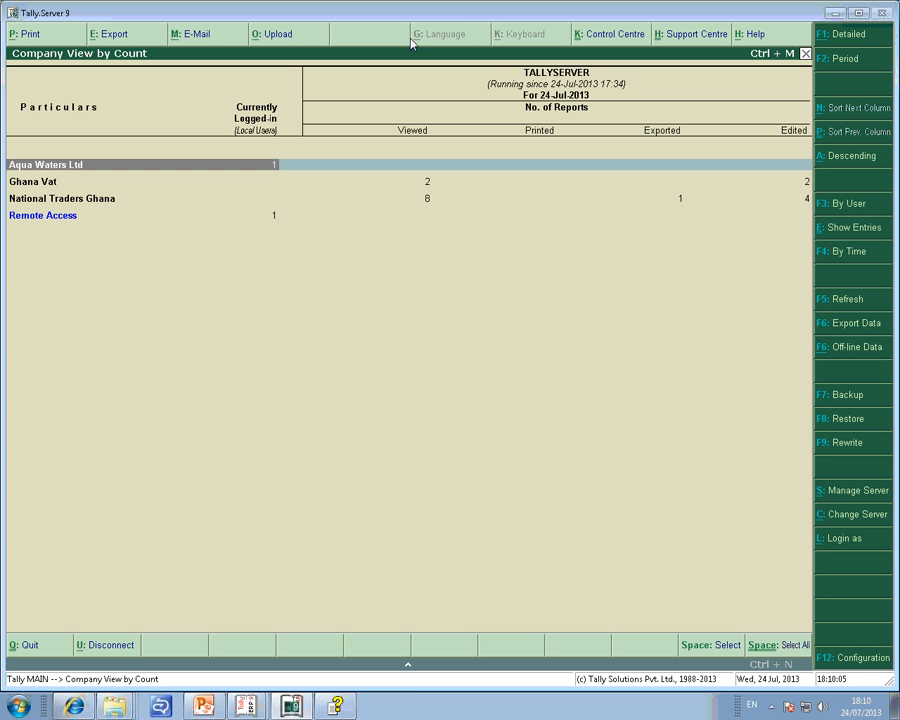
{"action": "left_click", "coordinate": [862, 305]}
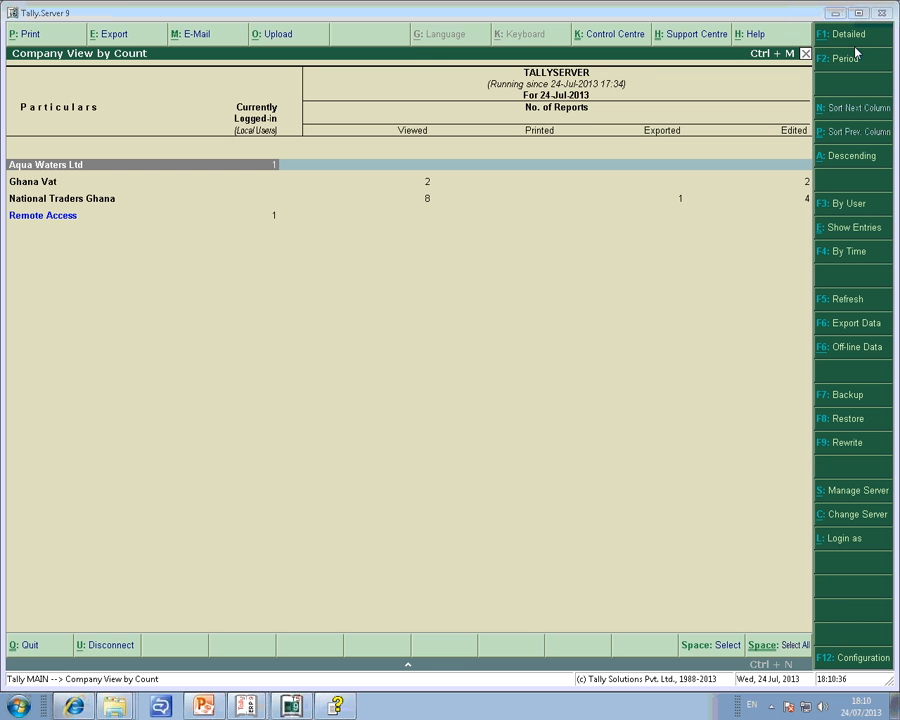
{"action": "left_click", "coordinate": [832, 13]}
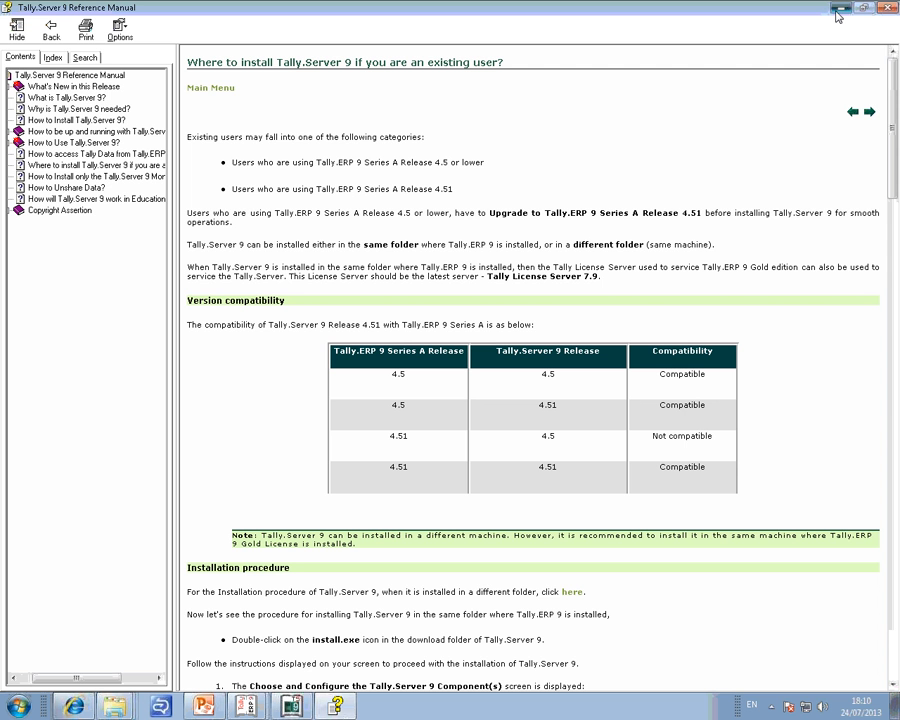
{"action": "left_click", "coordinate": [834, 11]}
{"action": "left_click", "coordinate": [838, 11]}
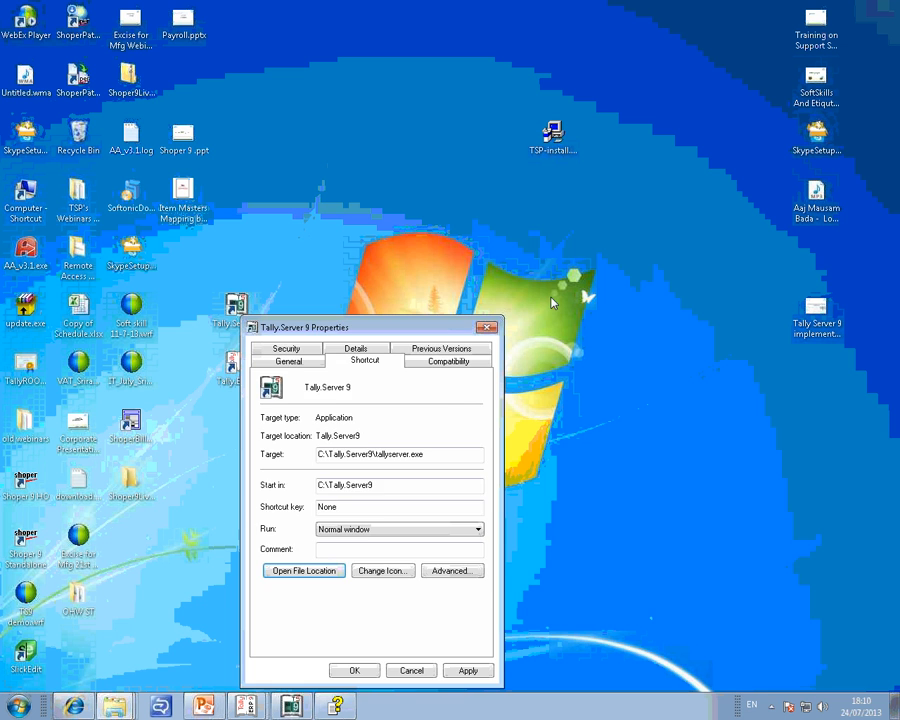
{"action": "left_click", "coordinate": [487, 328]}
{"action": "left_click", "coordinate": [74, 706]}
{"action": "left_click", "coordinate": [228, 87]}
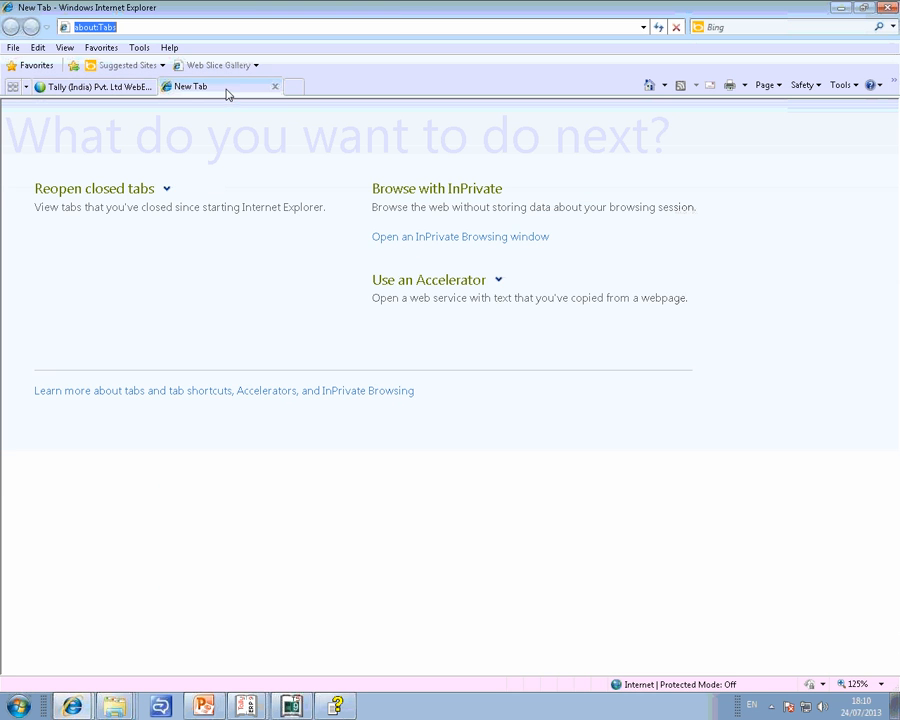
{"action": "left_click", "coordinate": [845, 9]}
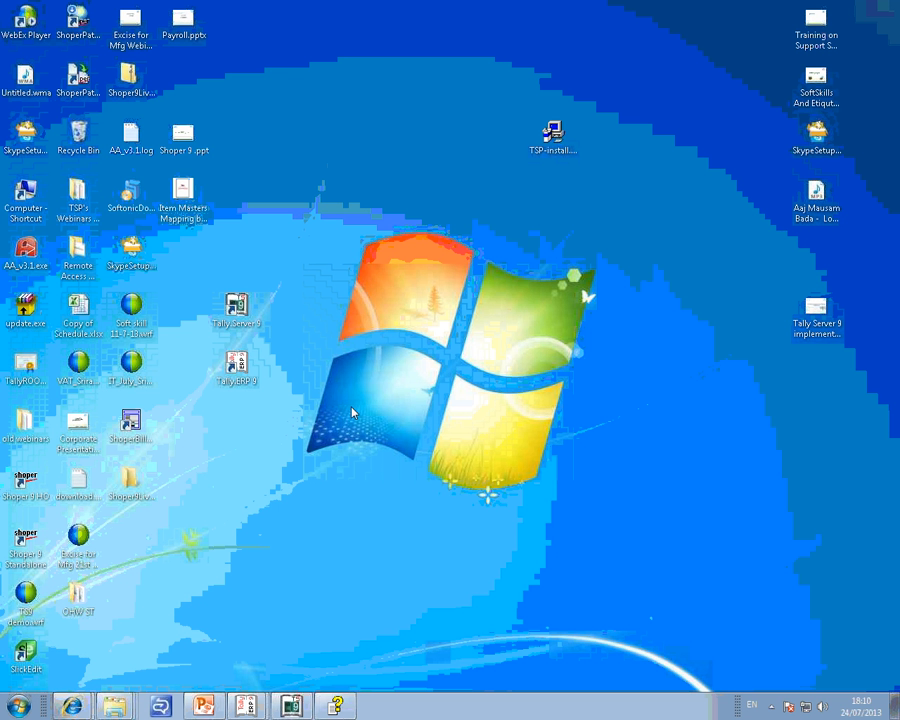
Launch Remote Desktop Connection by running the mstsc command.
{"action": "key", "text": "super"}
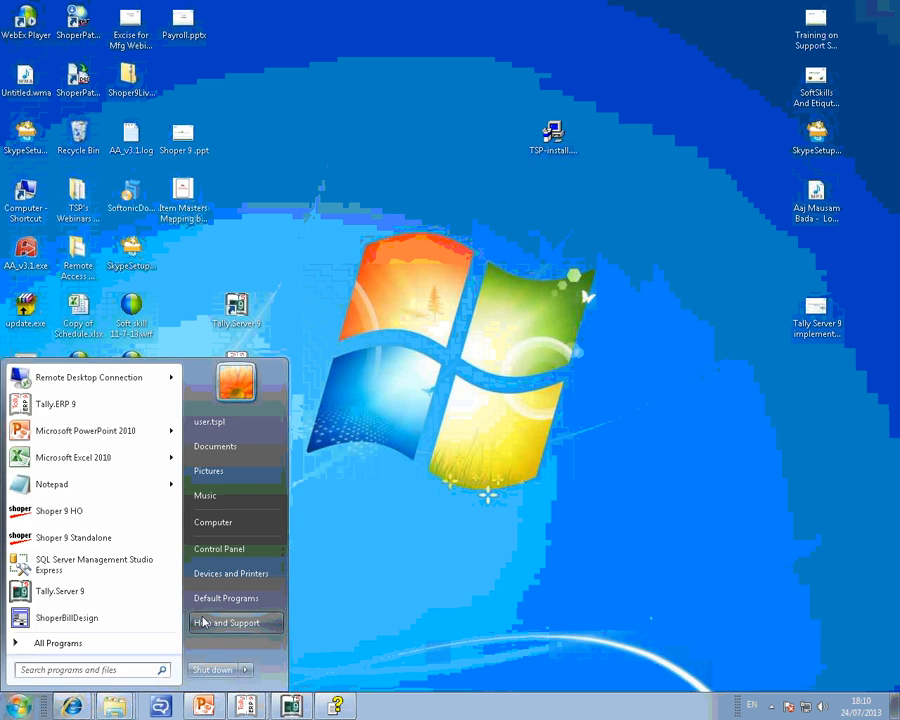
{"action": "key", "text": "super+r"}
{"action": "key", "text": "Down"}
{"action": "key", "text": "Down"}
{"action": "key", "text": "Down"}
{"action": "key", "text": "Down"}
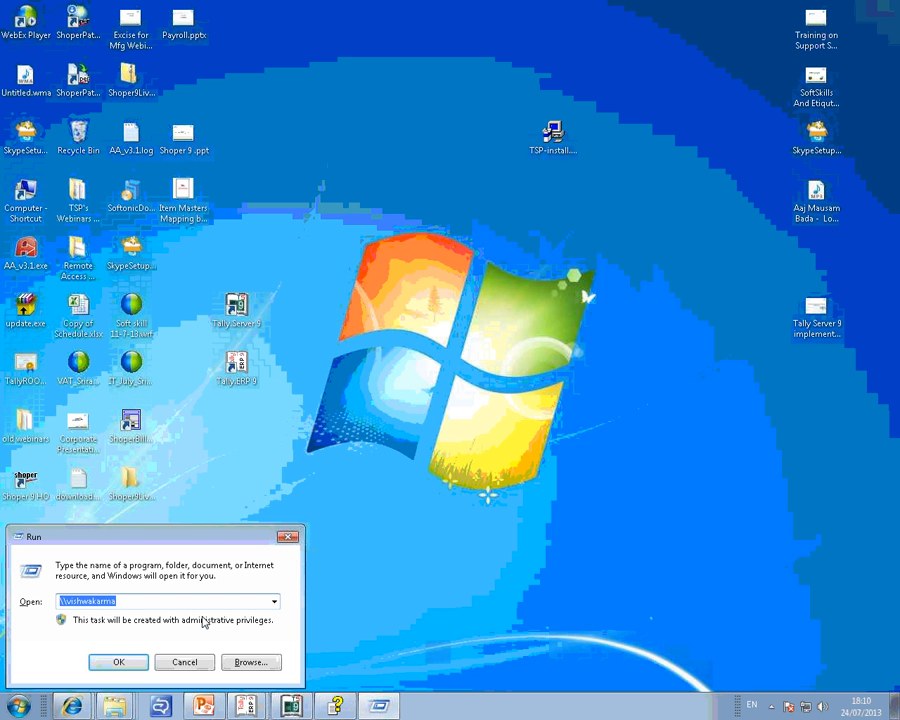
{"action": "type", "text": "mstsc"}
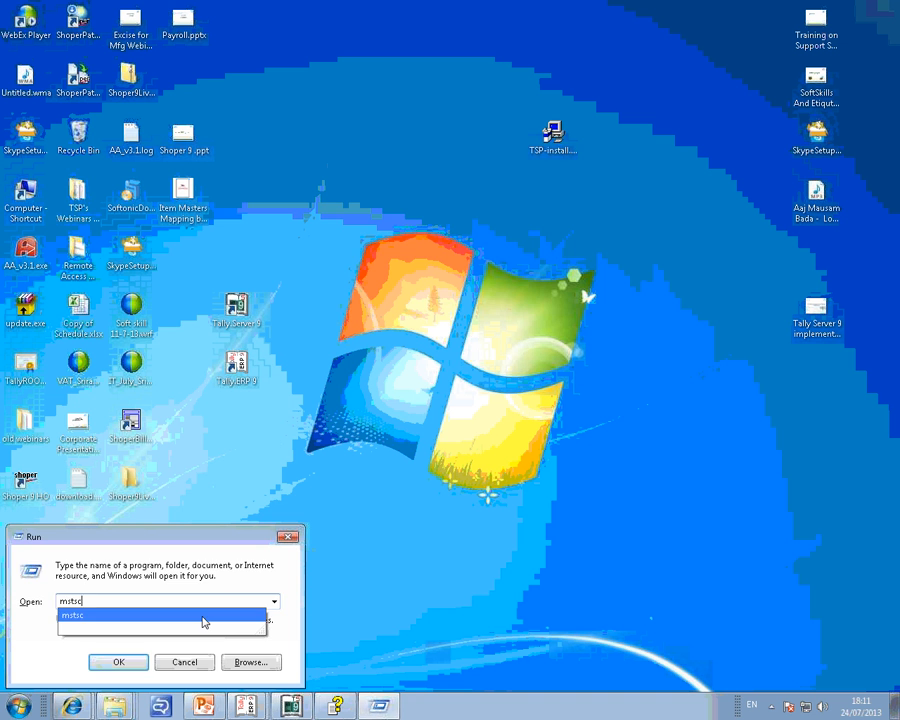
{"action": "key", "text": "Return"}
Connect to the remote computer 192.168.2.127, entering the account password and confirming the connection.
{"action": "key", "text": "End"}
{"action": "key", "text": "BackSpace"}
{"action": "key", "text": "BackSpace"}
{"action": "key", "text": "BackSpace"}
{"action": "type", "text": "2.127"}
{"action": "key", "text": "Return"}
{"action": "type", "text": "*******"}
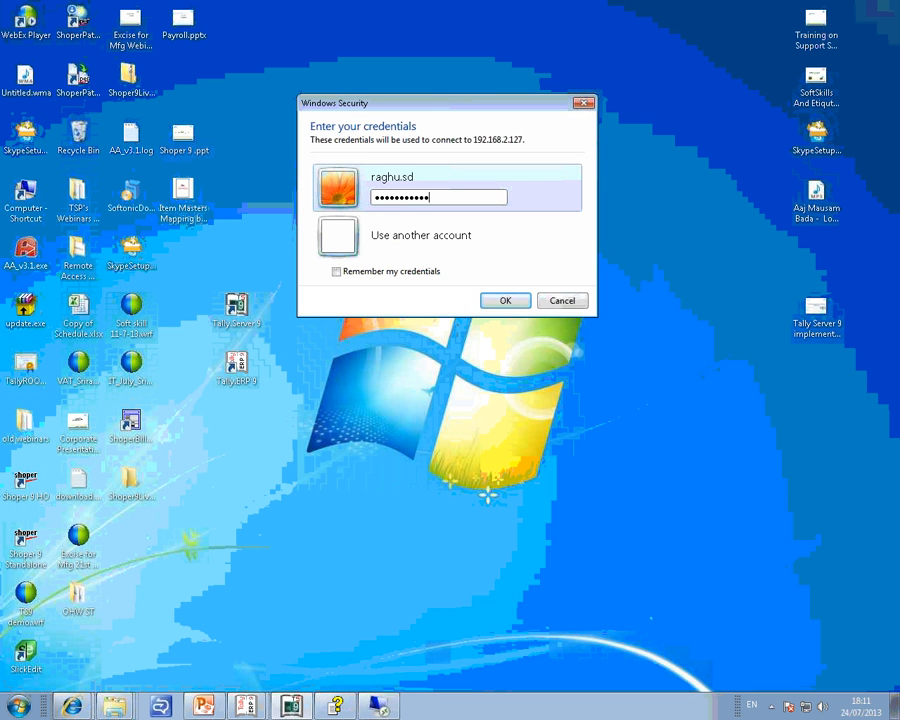
{"action": "key", "text": "Return"}
{"action": "left_click", "coordinate": [497, 343]}
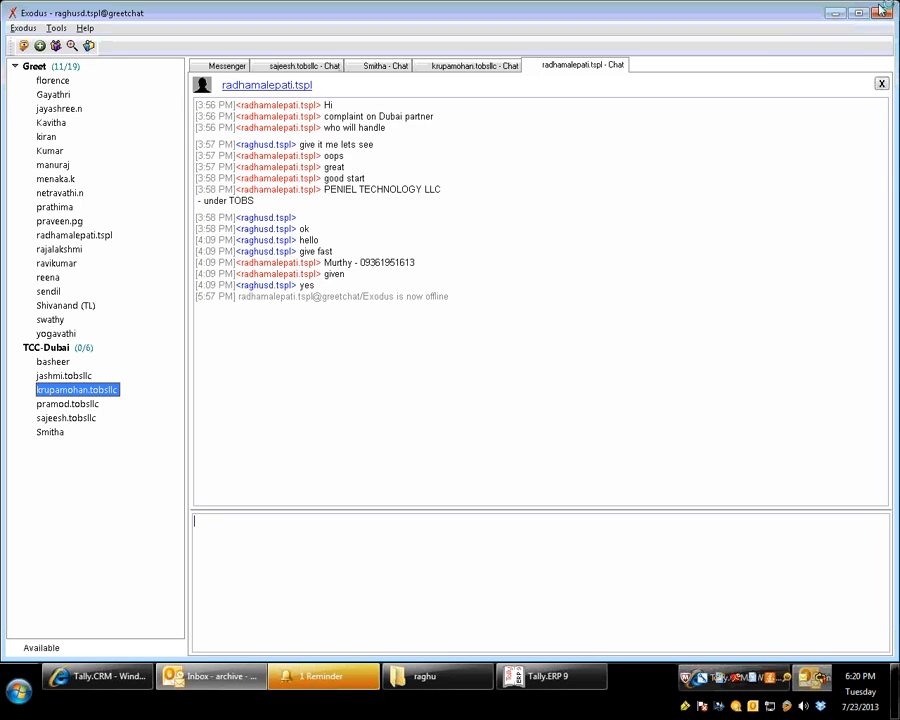
Minimize the Exodus chat window and dismiss the Tally.Server 9 implementation training meeting reminder.
{"action": "left_click", "coordinate": [835, 13]}
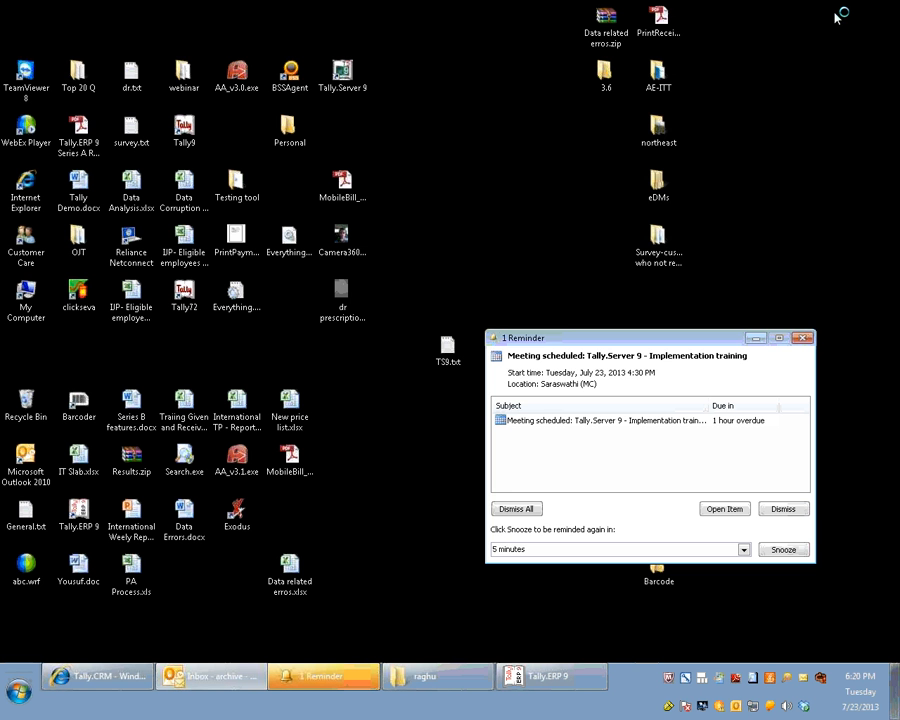
{"action": "left_click", "coordinate": [783, 509]}
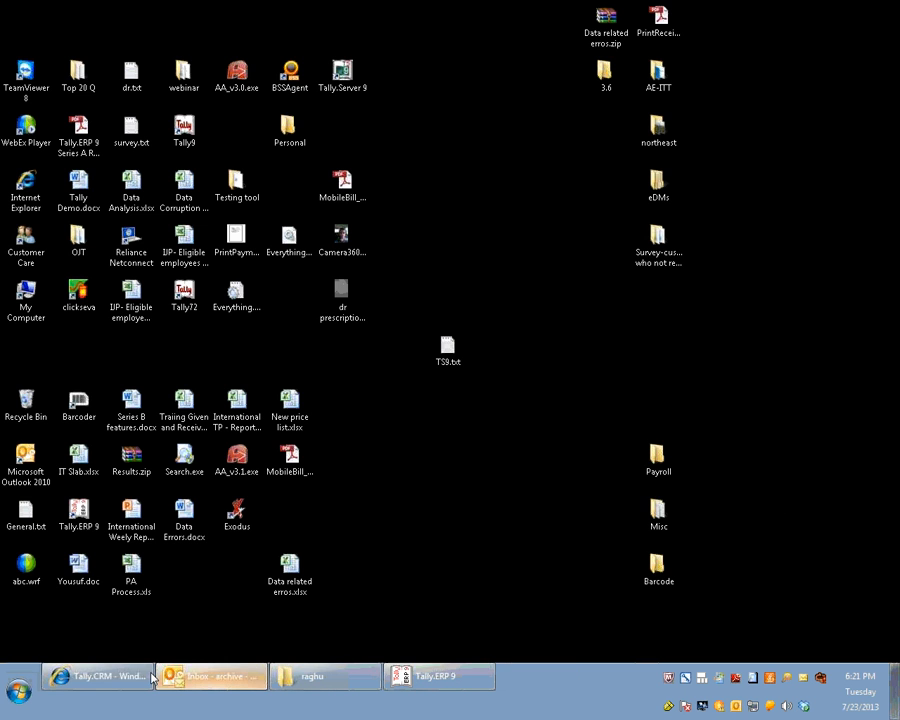
{"action": "left_click", "coordinate": [145, 676]}
{"action": "left_click", "coordinate": [632, 86]}
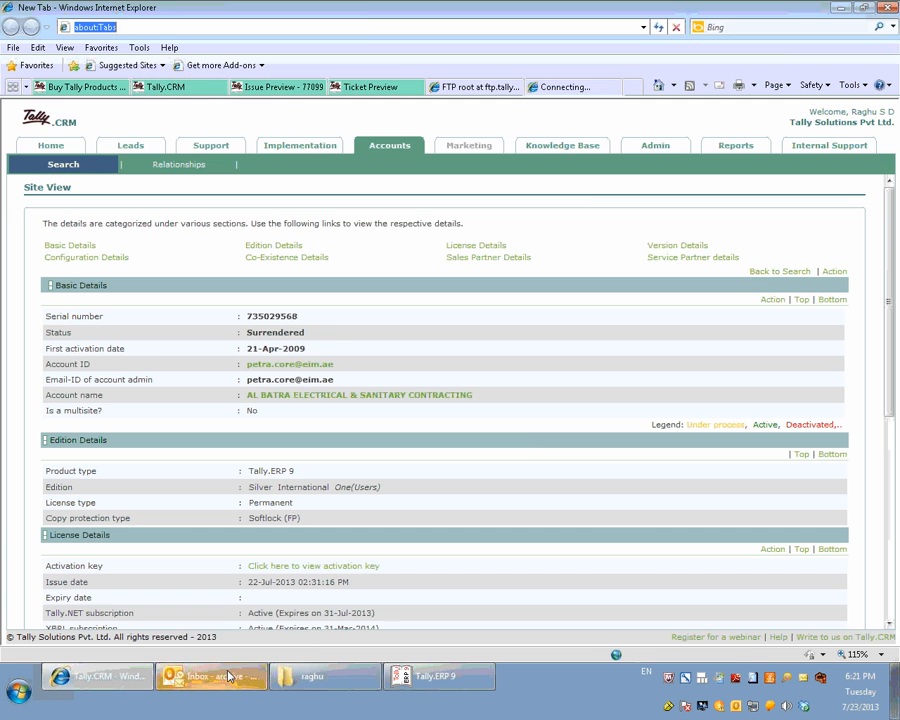
{"action": "type", "text": "ft"}
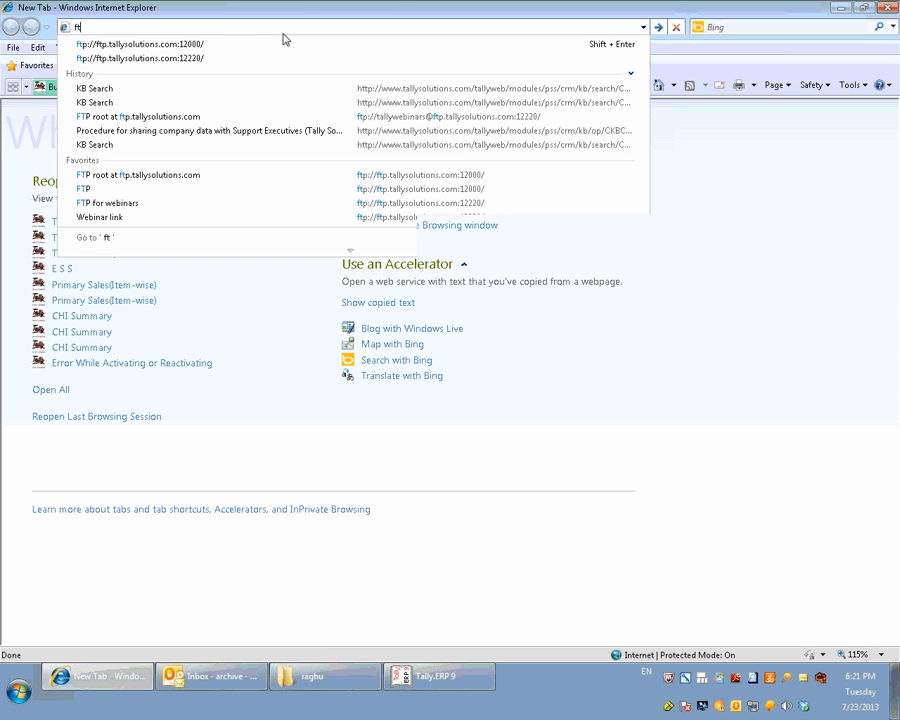
{"action": "left_click", "coordinate": [845, 8]}
Switch to Outlook, open the archive's Sent Items folder and search its messages for "webi".
{"action": "left_click", "coordinate": [235, 683]}
{"action": "scroll", "coordinate": [92, 502], "scroll_direction": "down", "scroll_amount": 6}
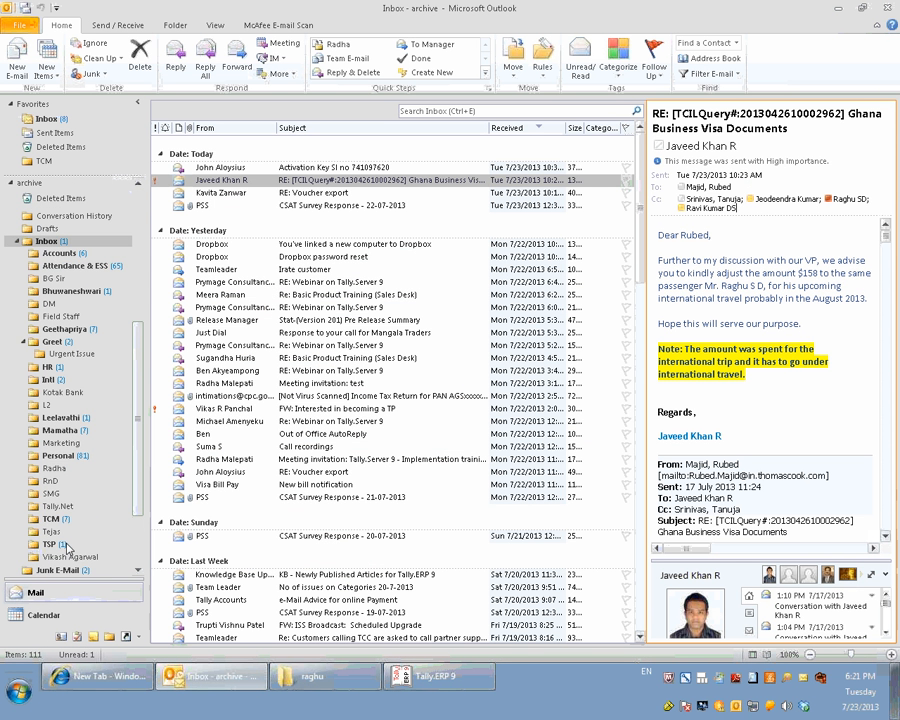
{"action": "scroll", "coordinate": [48, 385], "scroll_direction": "down", "scroll_amount": 3}
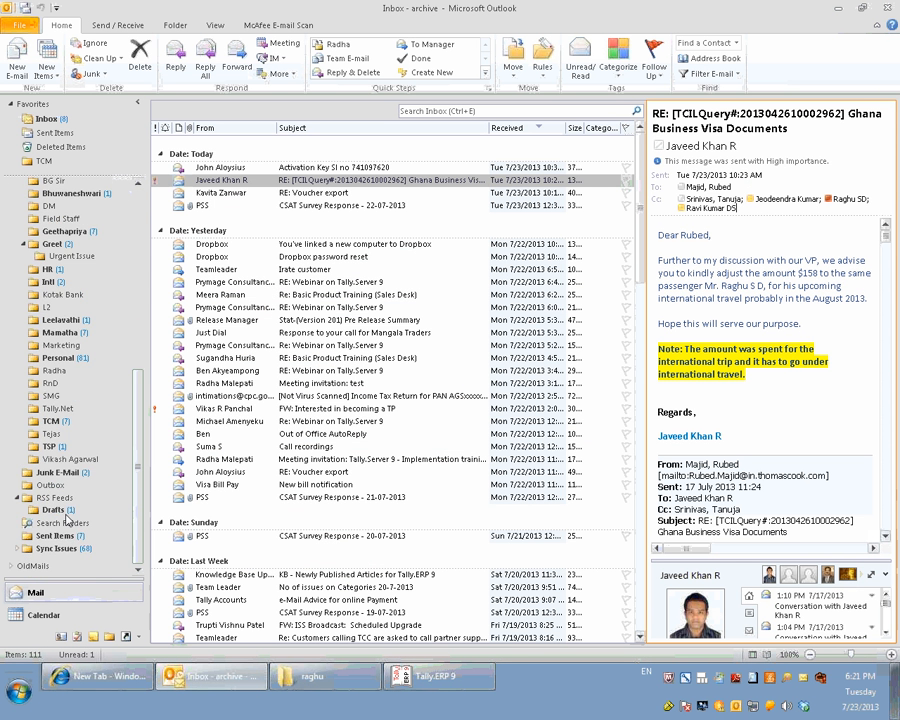
{"action": "left_click", "coordinate": [68, 536]}
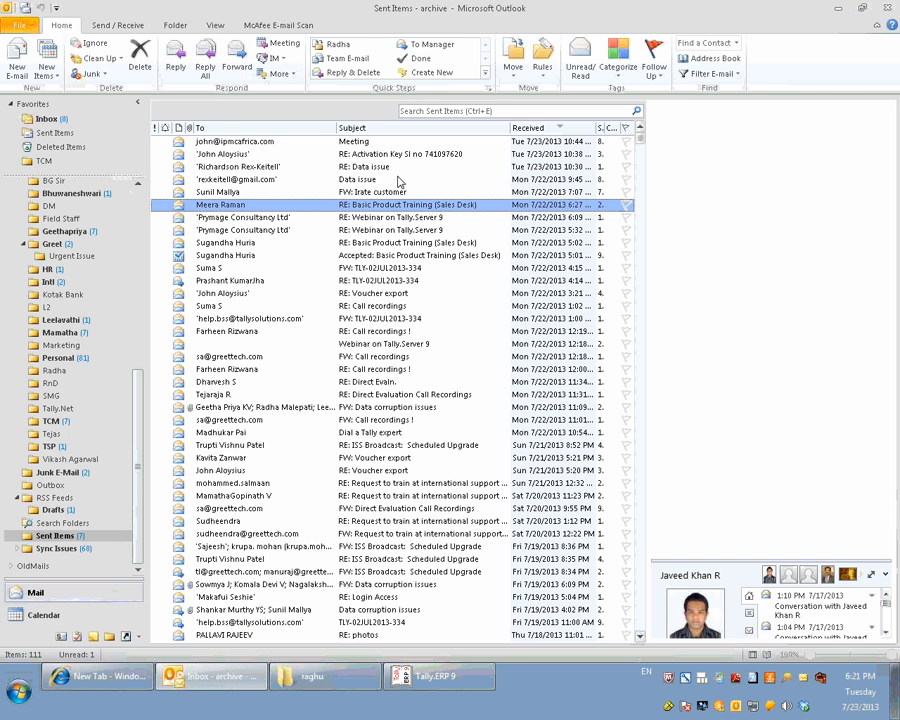
{"action": "key", "text": "ctrl+e"}
{"action": "type", "text": "web"}
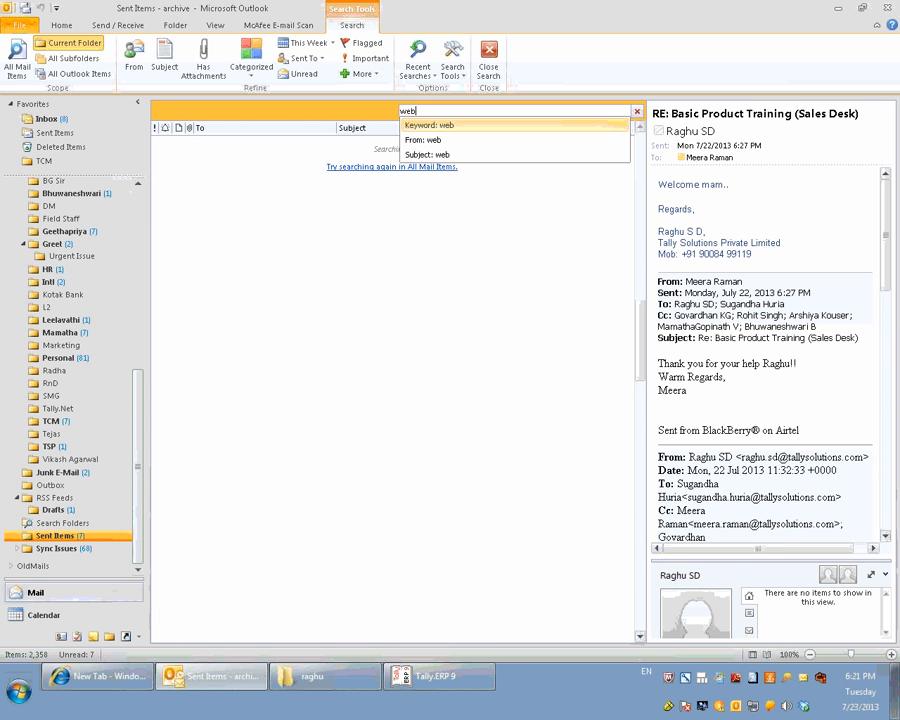
{"action": "type", "text": "i"}
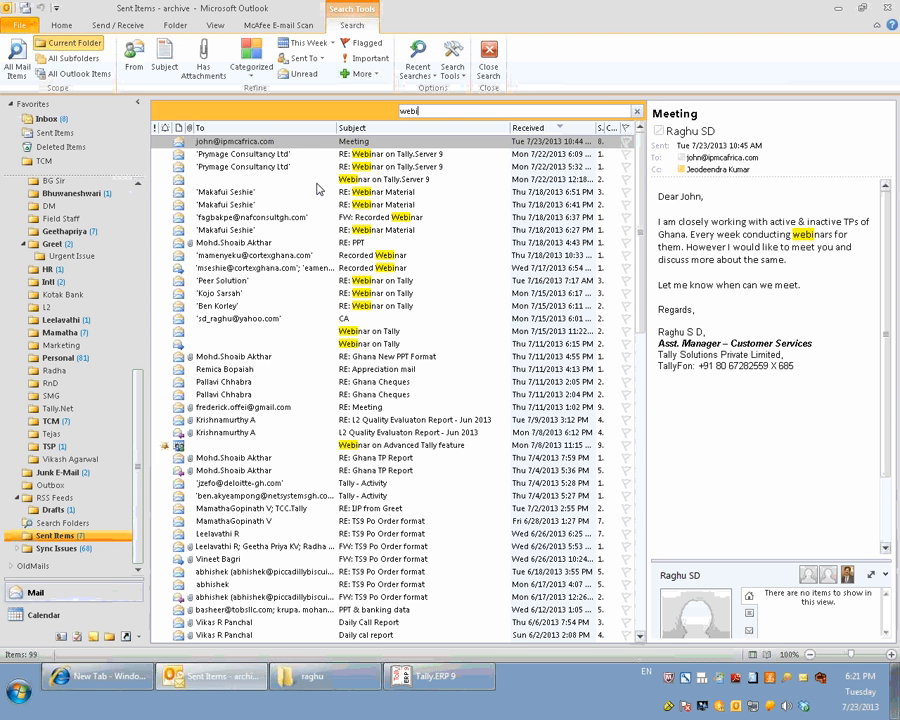
Open the "FW: Recorded Webinar" message and follow its link to webinars.tallysolutions.com:9090.
{"action": "left_click", "coordinate": [371, 334]}
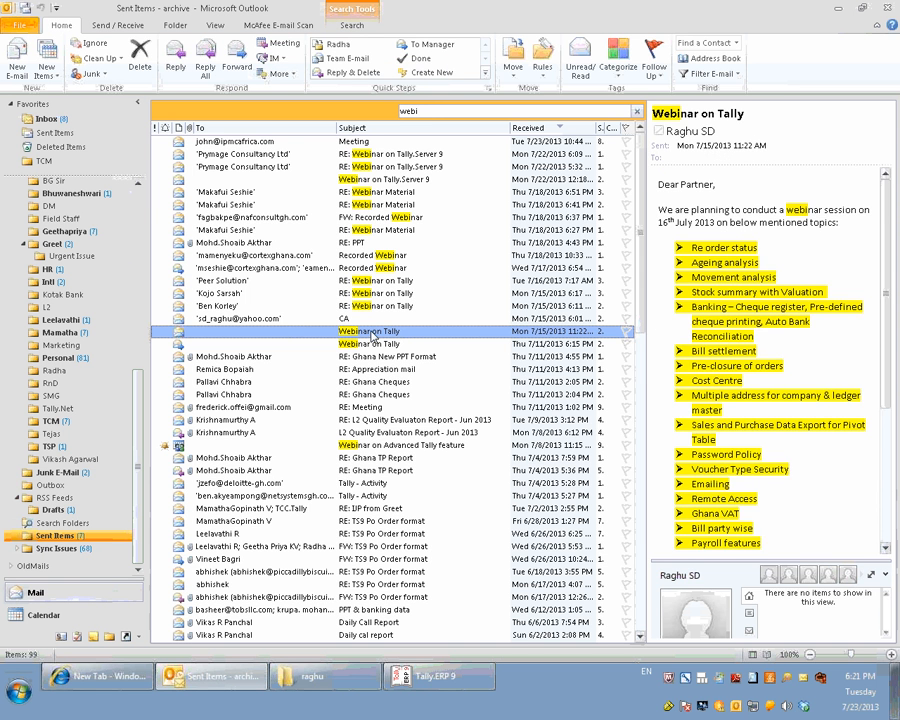
{"action": "left_click", "coordinate": [262, 217]}
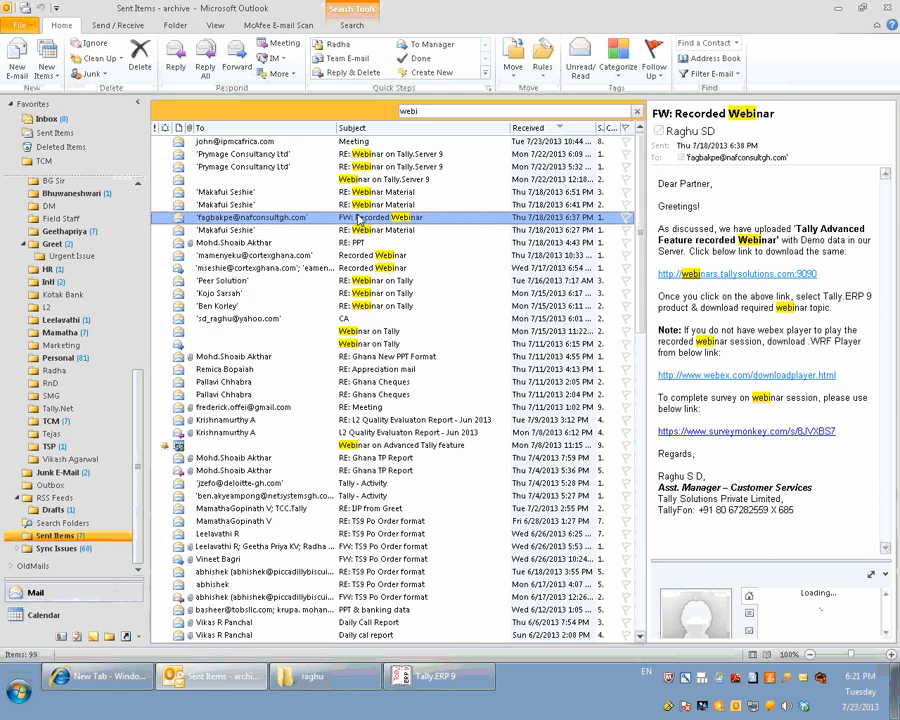
{"action": "double_click", "coordinate": [456, 217]}
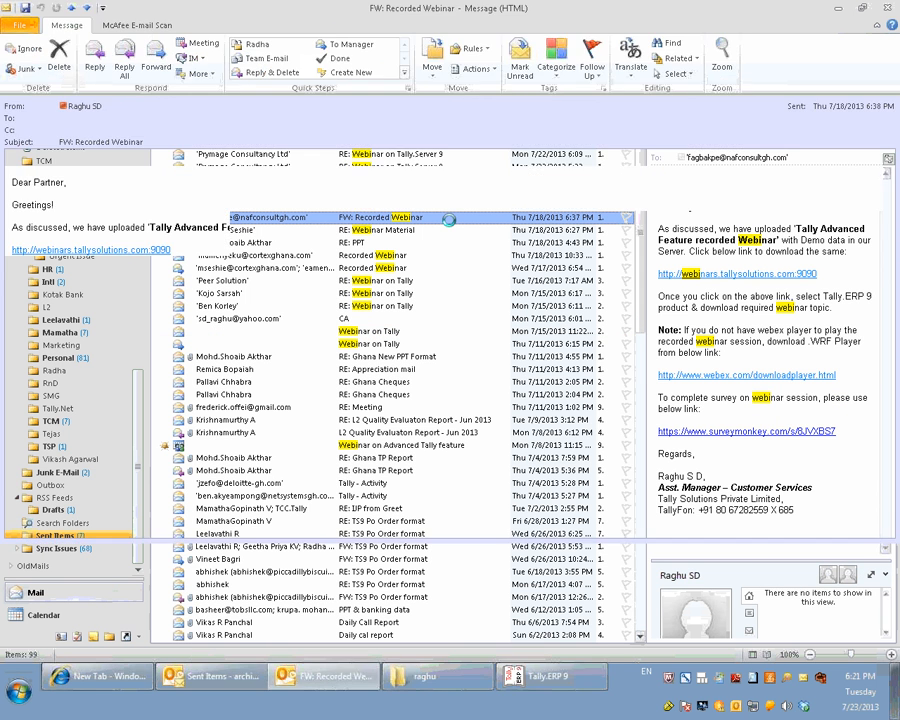
{"action": "left_click", "coordinate": [55, 253]}
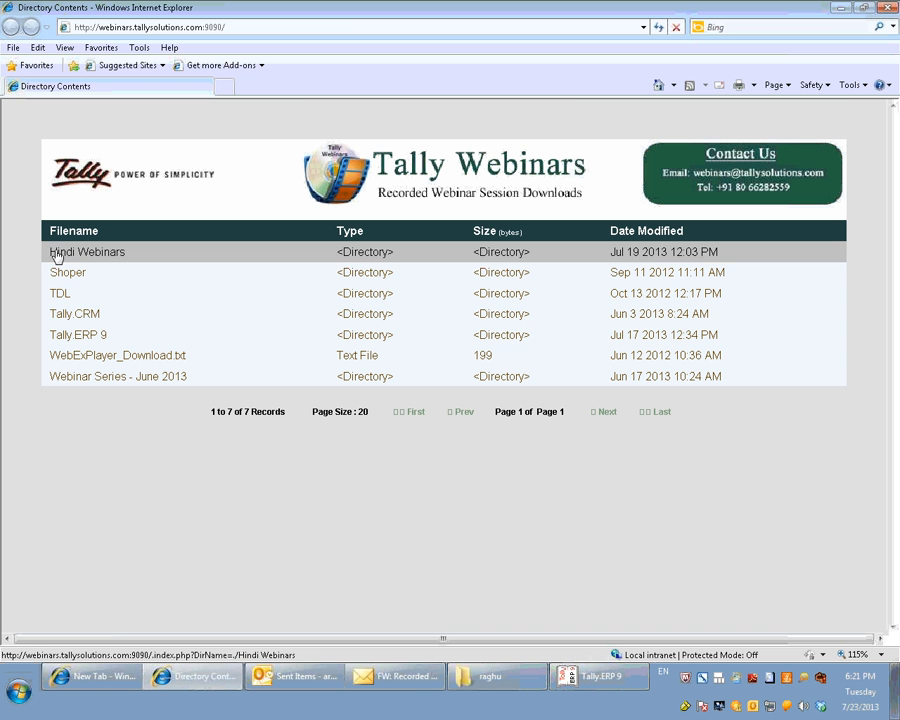
Open the Tally.ERP 9 directory on the Tally Webinars page and browse down to the Tally Advanced feature recording archive.
{"action": "left_click", "coordinate": [86, 341]}
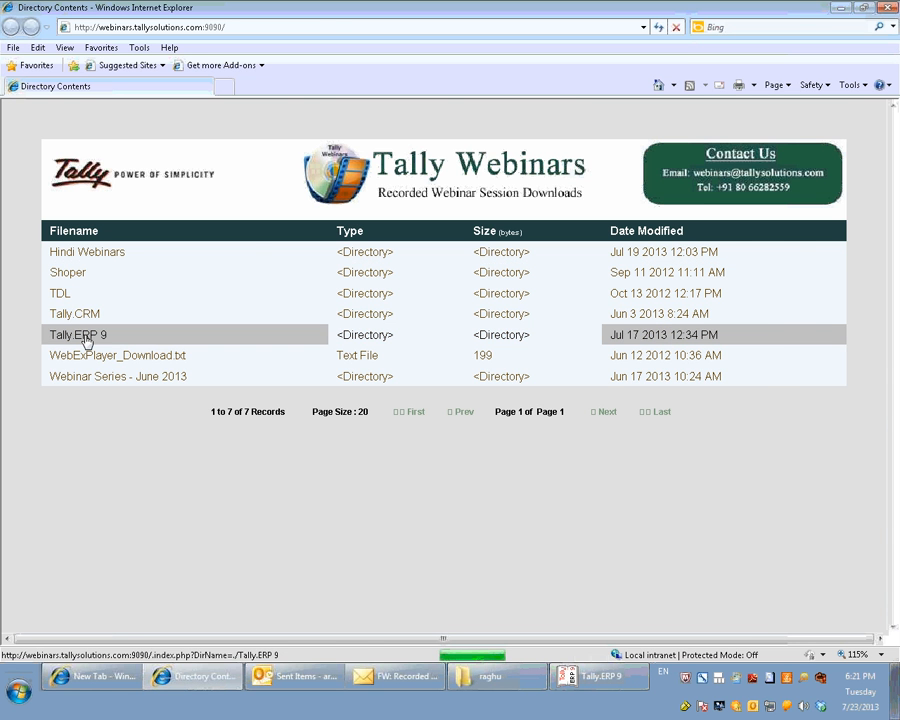
{"action": "left_click", "coordinate": [87, 342]}
{"action": "scroll", "coordinate": [257, 347], "scroll_direction": "down", "scroll_amount": 1}
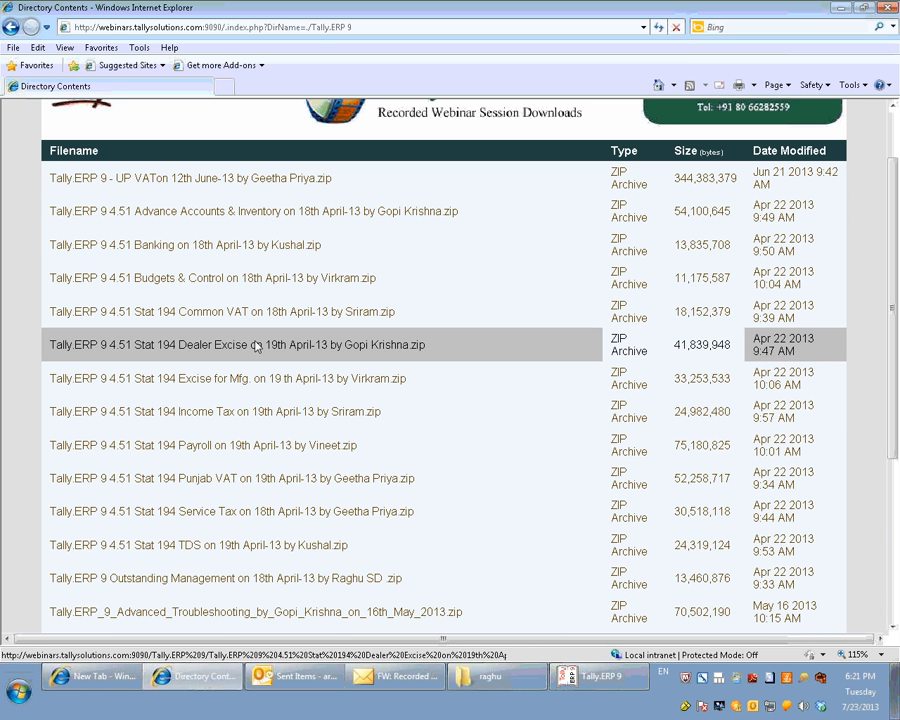
{"action": "scroll", "coordinate": [257, 347], "scroll_direction": "down", "scroll_amount": 3}
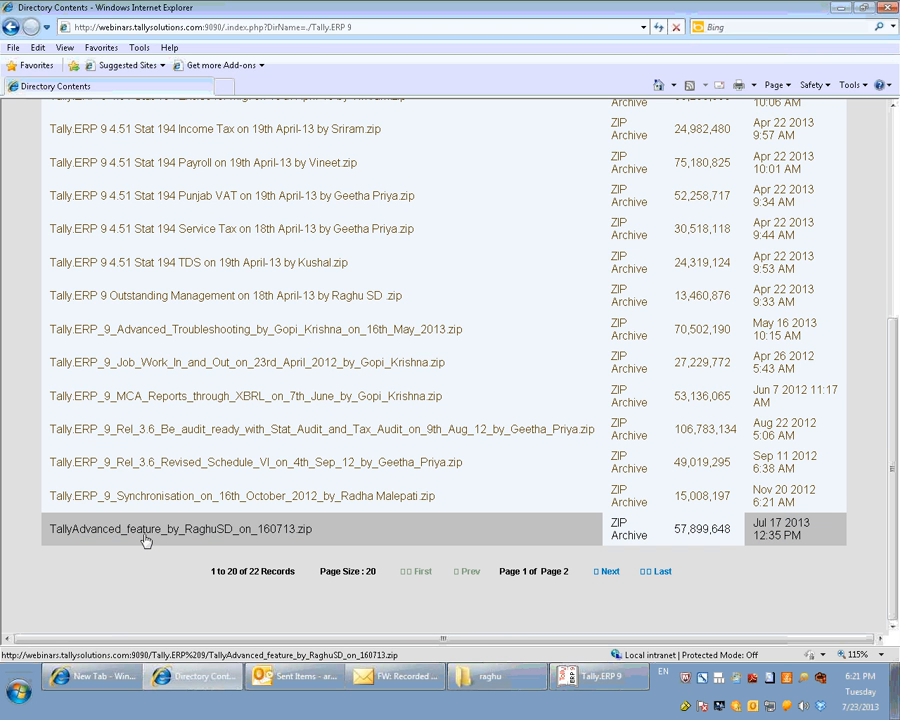
Request the Tally Advanced feature recording ZIP to bring up its open-or-save options, cancel the download and close the Tally Webinars page.
{"action": "left_click", "coordinate": [146, 539]}
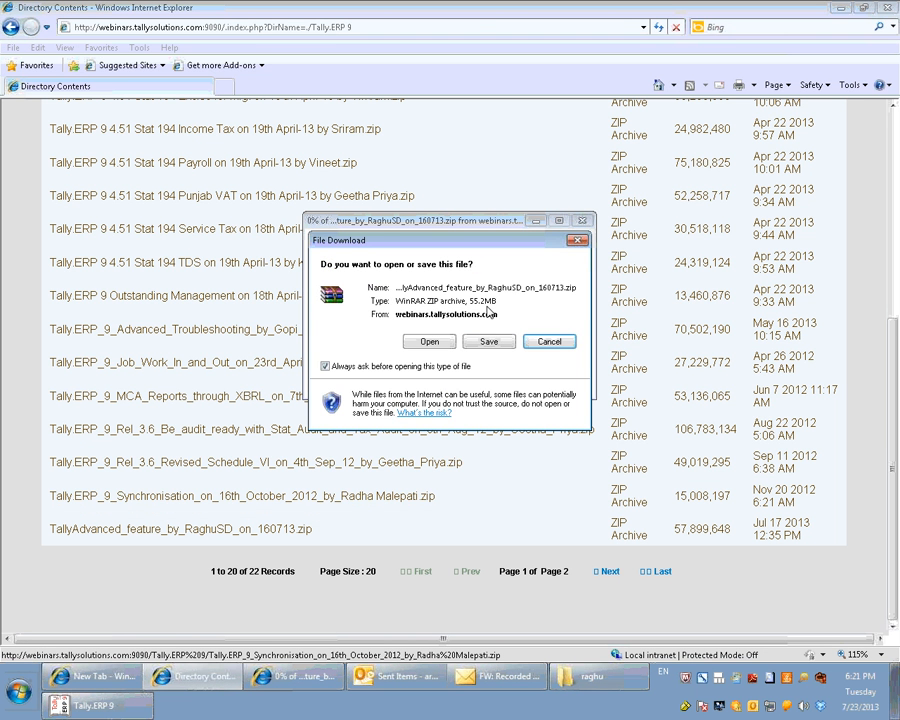
{"action": "left_click", "coordinate": [549, 341]}
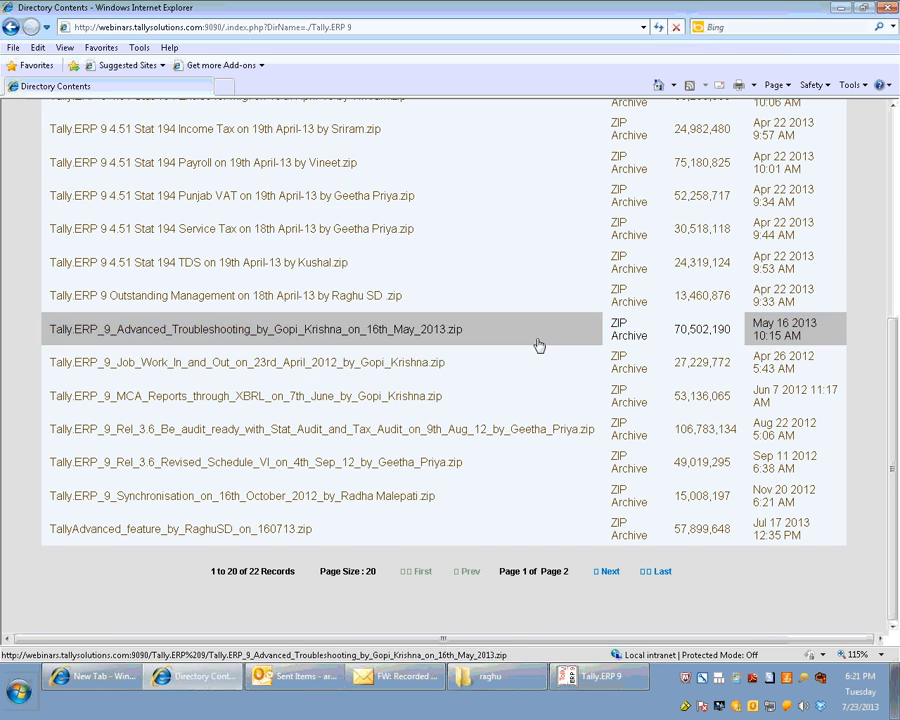
{"action": "scroll", "coordinate": [480, 228], "scroll_direction": "up", "scroll_amount": 5}
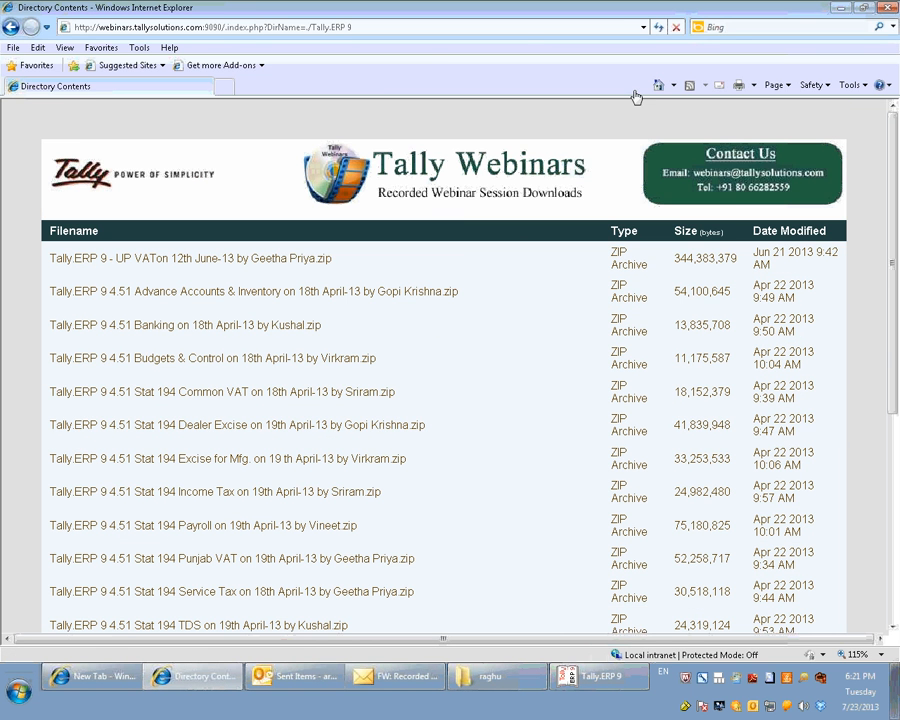
{"action": "left_click", "coordinate": [885, 7]}
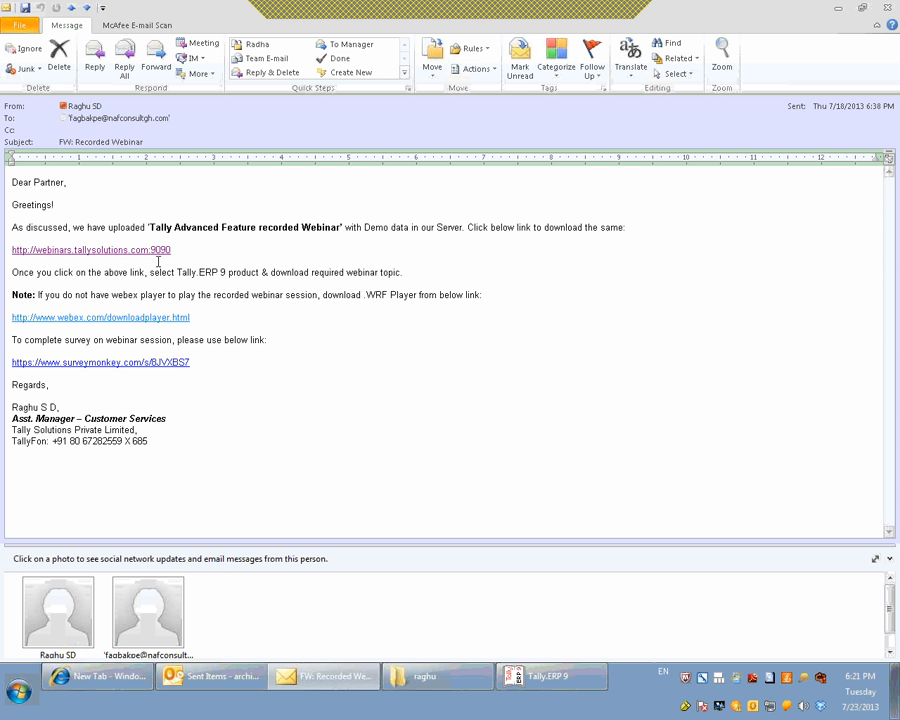
Reopen webinars.tallysolutions.com:9090 from the Recorded Webinar message, review the webinar directories, and put both the page and message away.
{"action": "left_click", "coordinate": [156, 252]}
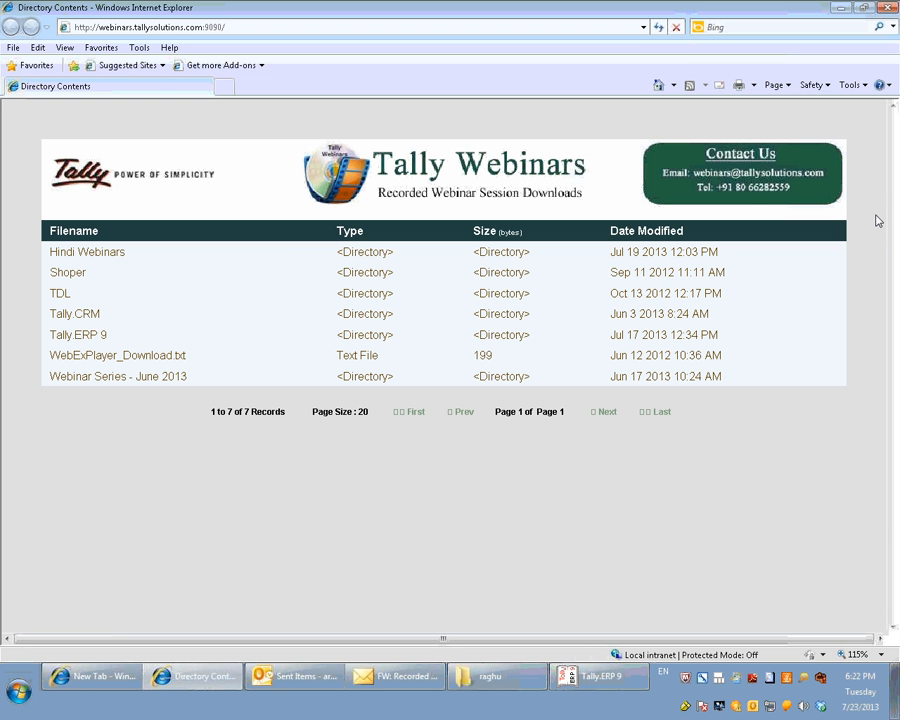
{"action": "left_click", "coordinate": [886, 8]}
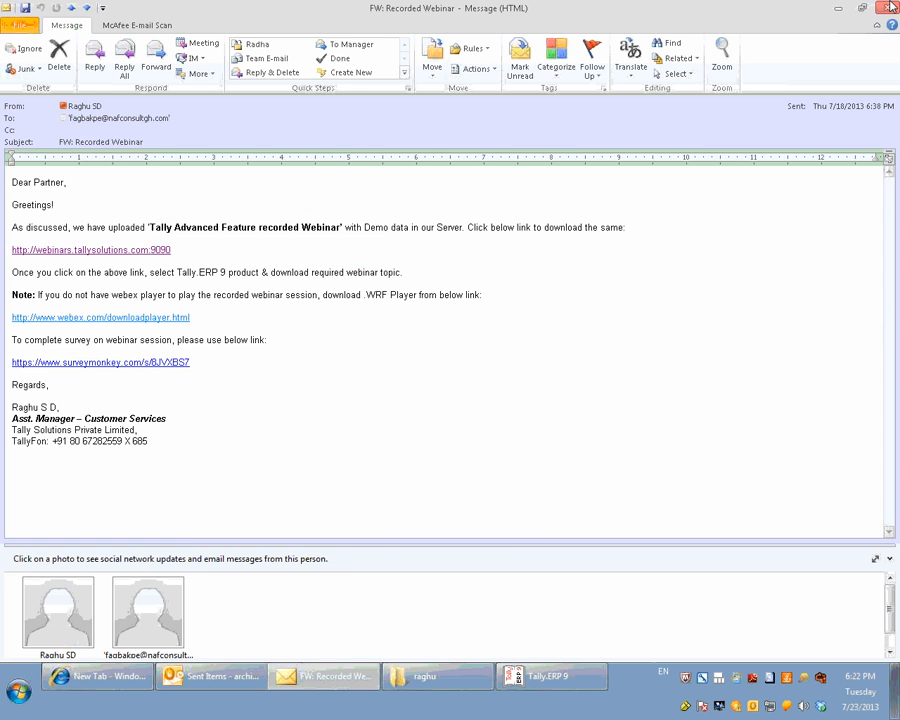
{"action": "left_click", "coordinate": [838, 8]}
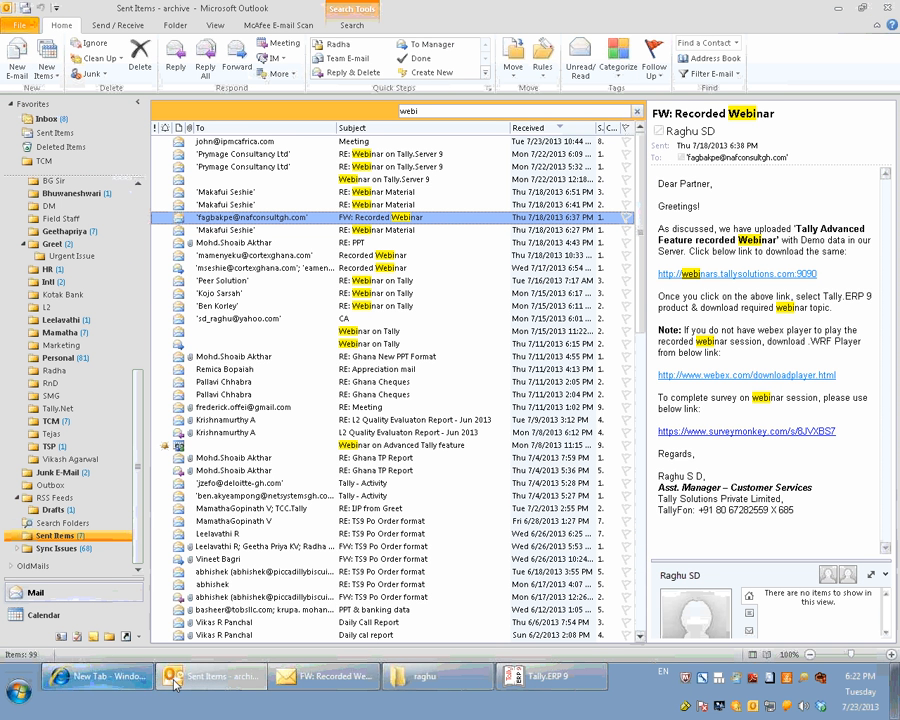
Switch to the open Internet Explorer window and load ftp://ftp.tallysolutions.com:12000/ in the new tab.
{"action": "left_click", "coordinate": [100, 677]}
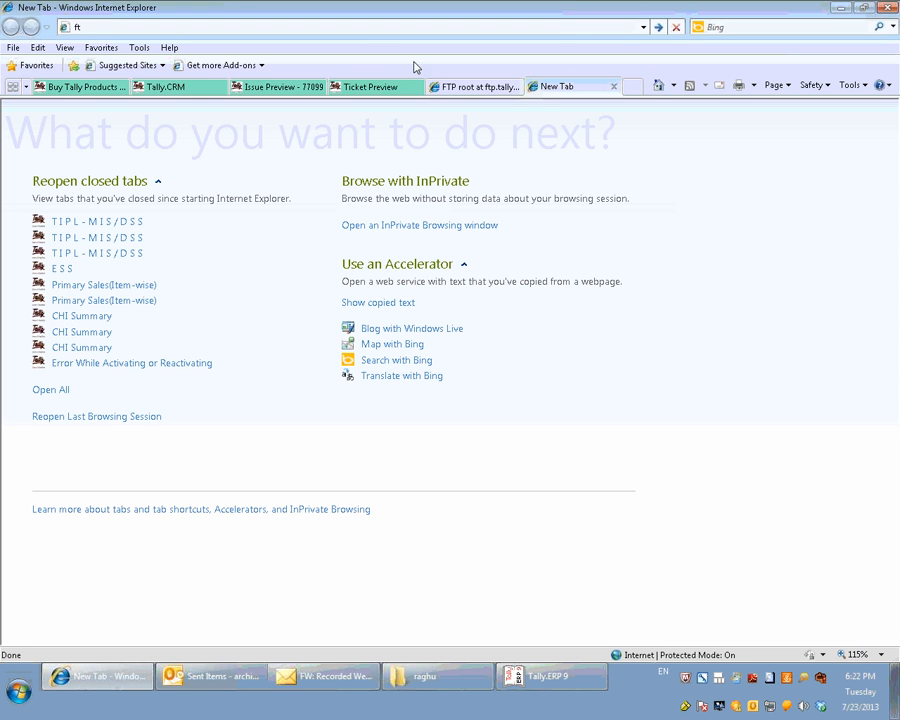
{"action": "type", "text": "ftp.tallysolutions.com:12000/"}
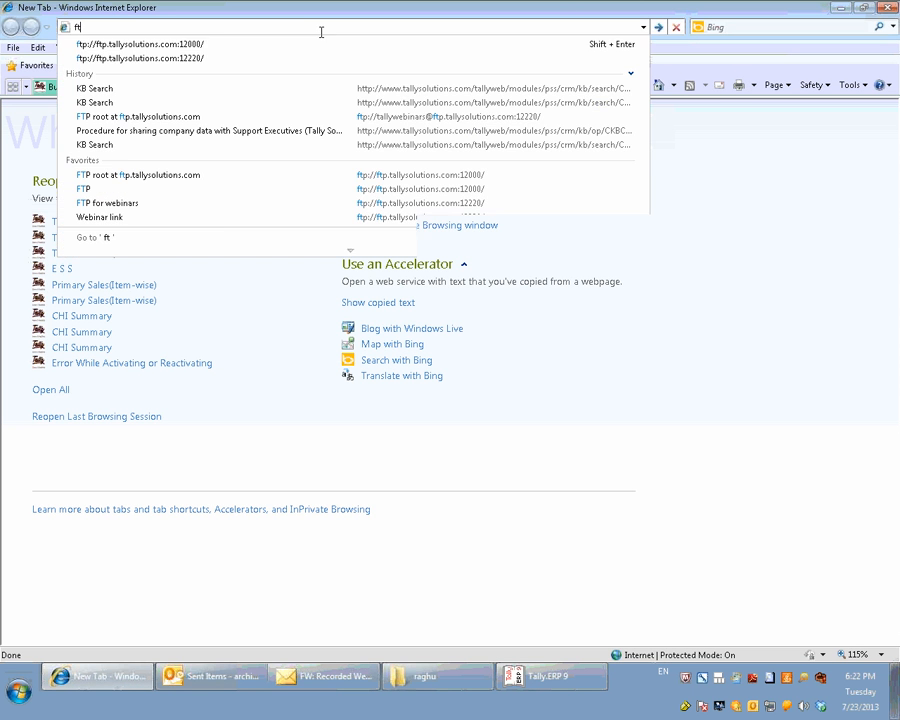
{"action": "key", "text": "Down"}
{"action": "key", "text": "Return"}
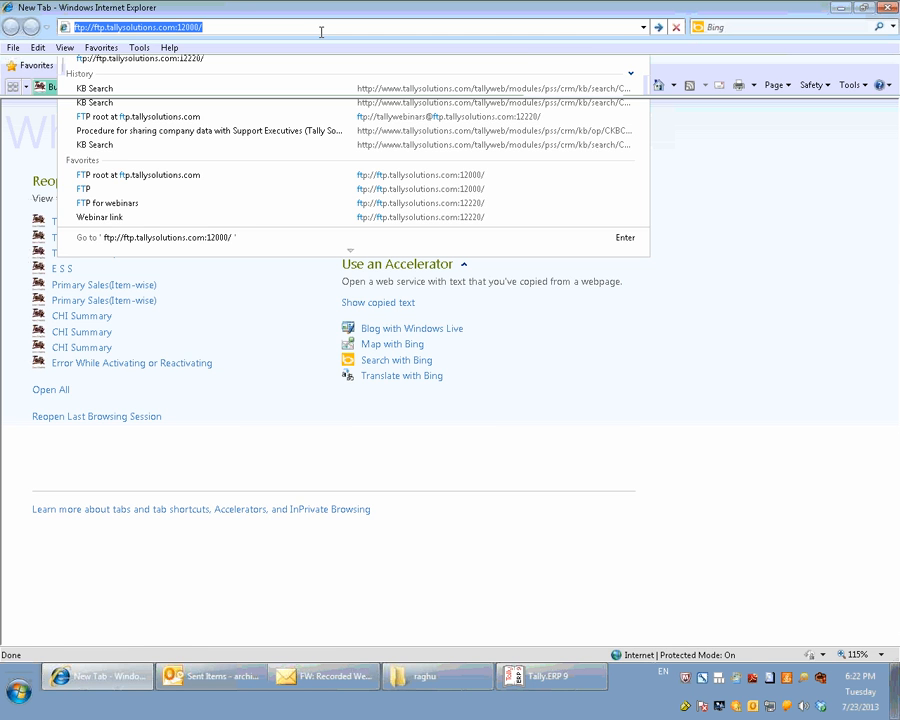
{"action": "key", "text": "Return"}
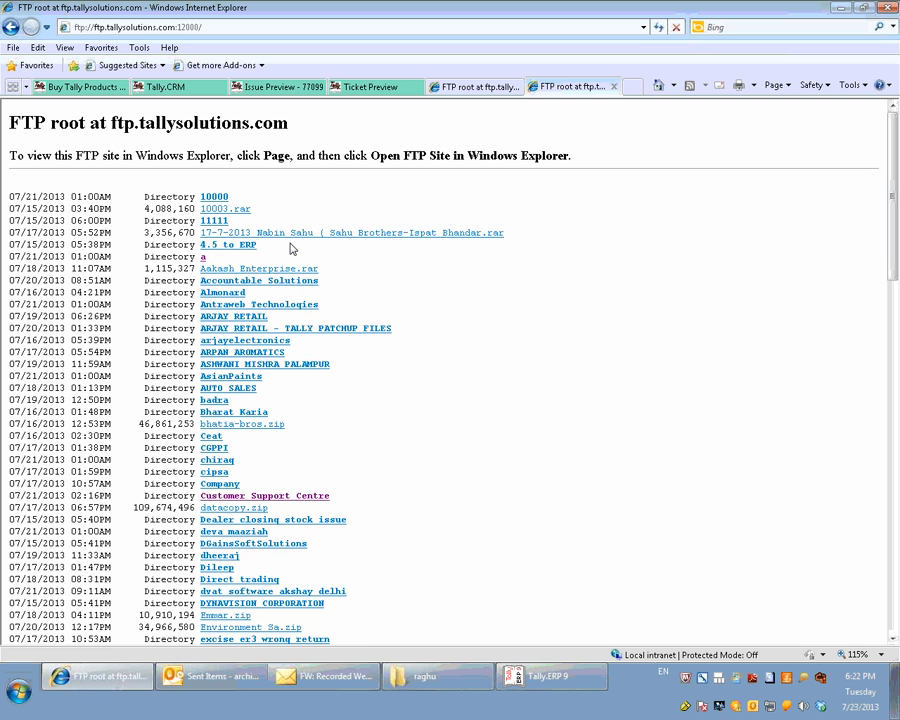
Open the ftp.tallysolutions.com FTP site in Windows Explorer, view its folders, and minimize the open windows including Outlook.
{"action": "left_click", "coordinate": [99, 48]}
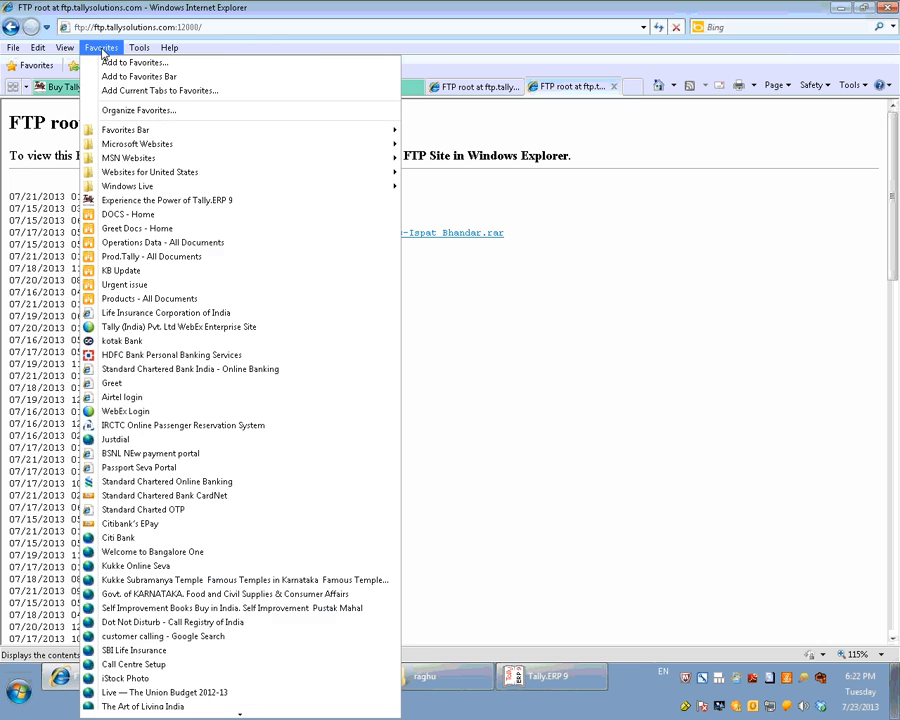
{"action": "mouse_move", "coordinate": [73, 52]}
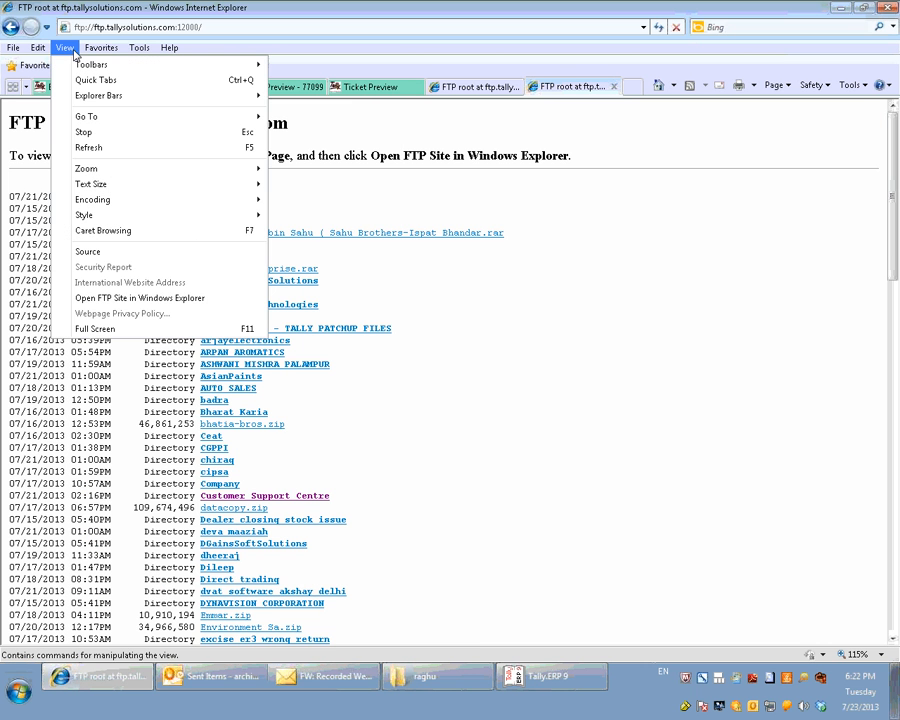
{"action": "left_click", "coordinate": [141, 303]}
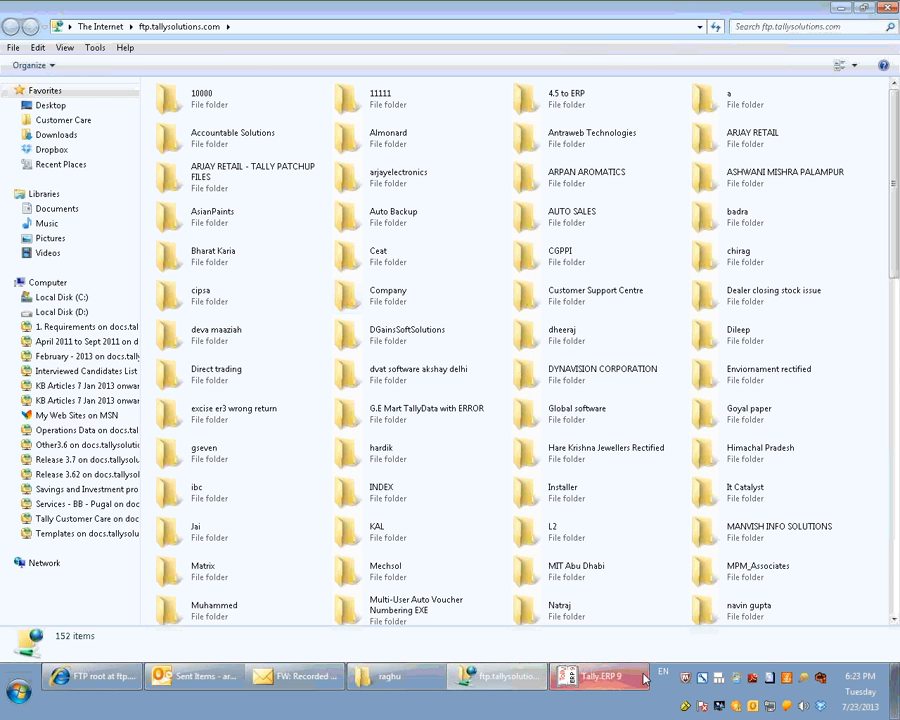
{"action": "mouse_move", "coordinate": [643, 680]}
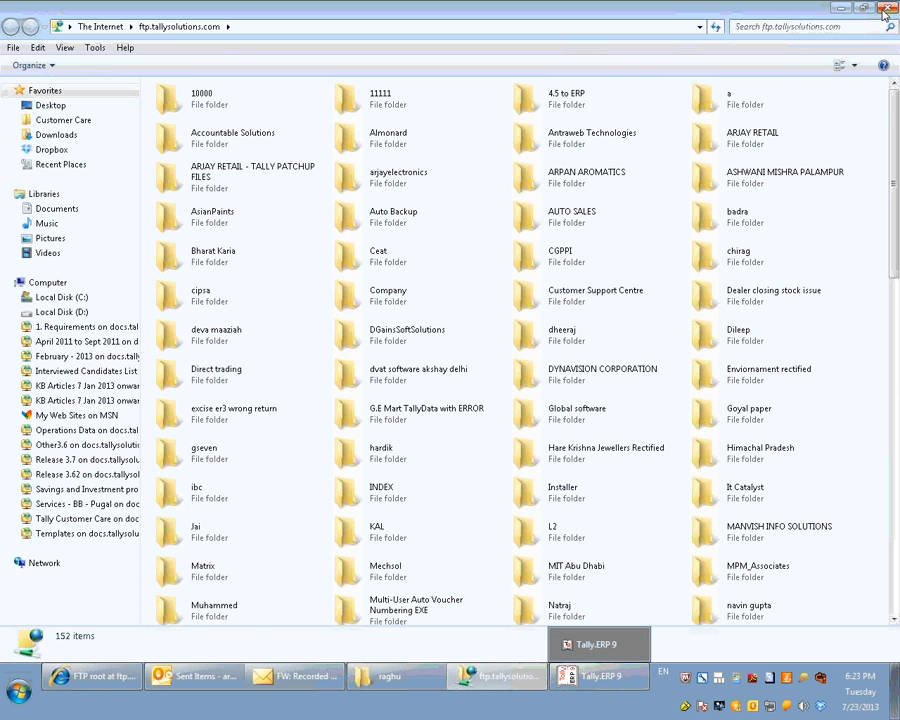
{"action": "left_click", "coordinate": [845, 13]}
{"action": "left_click", "coordinate": [840, 10]}
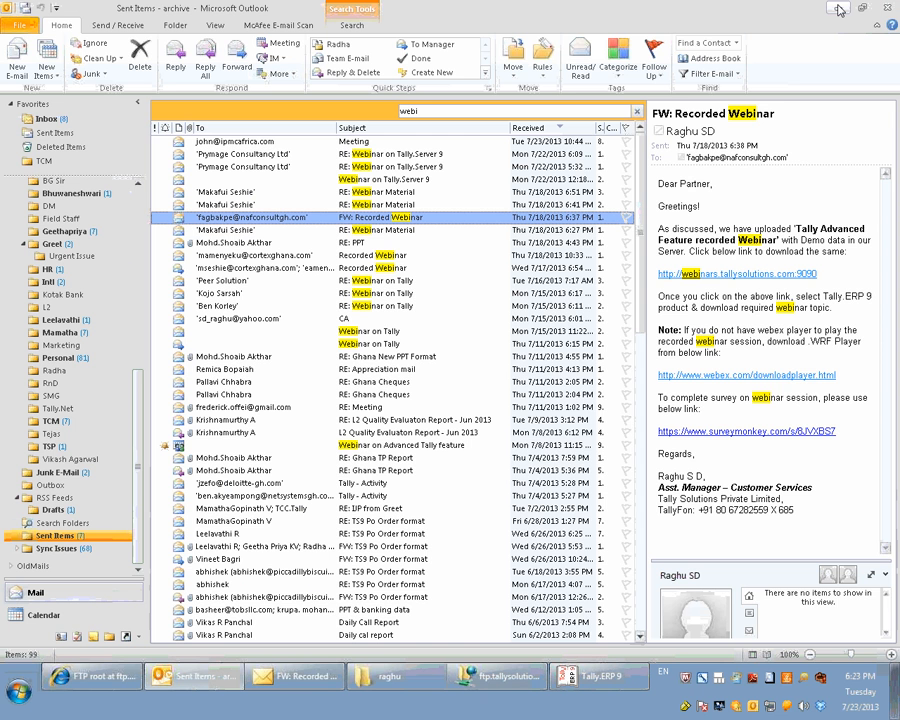
{"action": "left_click", "coordinate": [838, 12]}
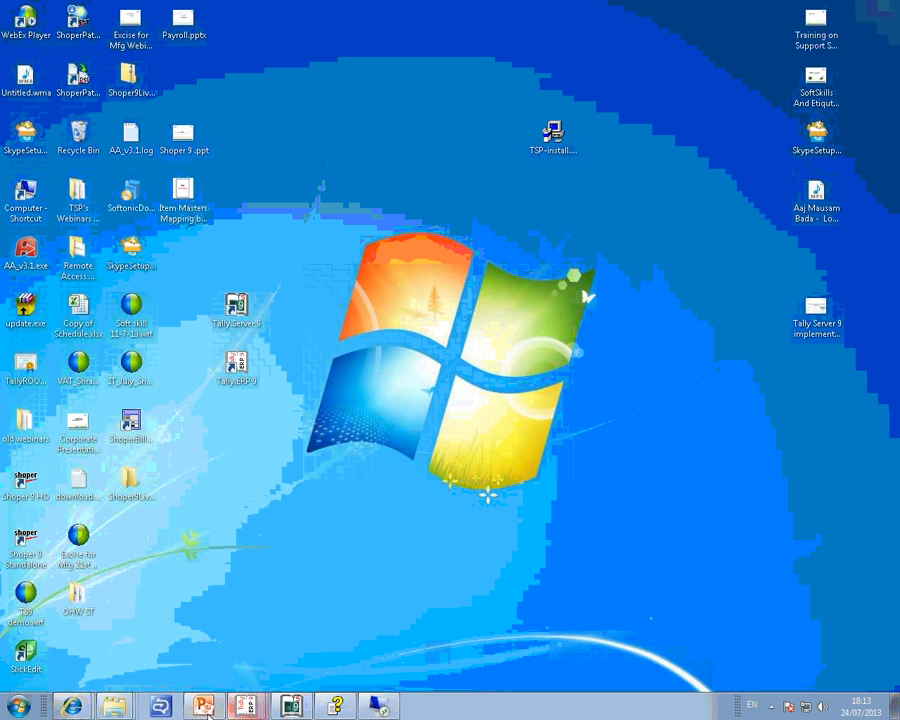
Show the "Other Networking Settings – Windows Tools" slide with its Services.msc point, and minimize the presentation.
{"action": "left_click", "coordinate": [204, 707]}
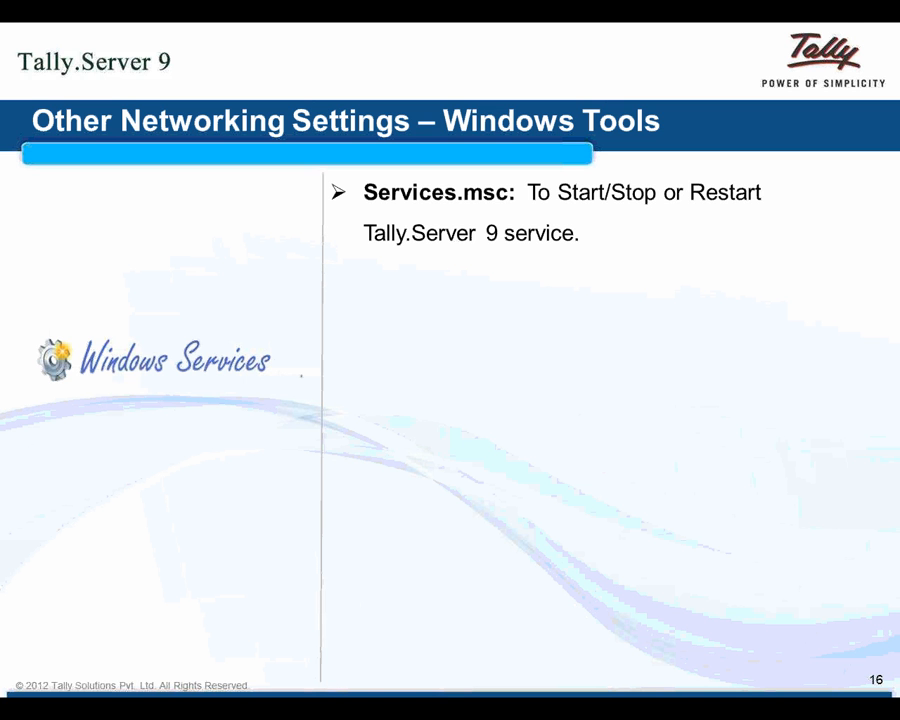
{"action": "key", "text": "super"}
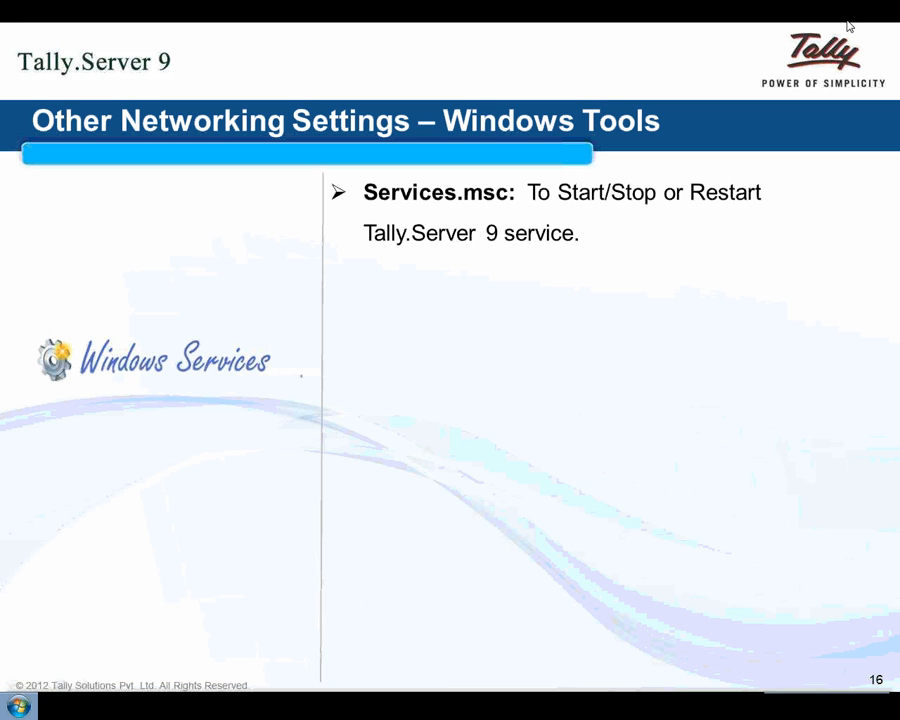
{"action": "left_click", "coordinate": [839, 8]}
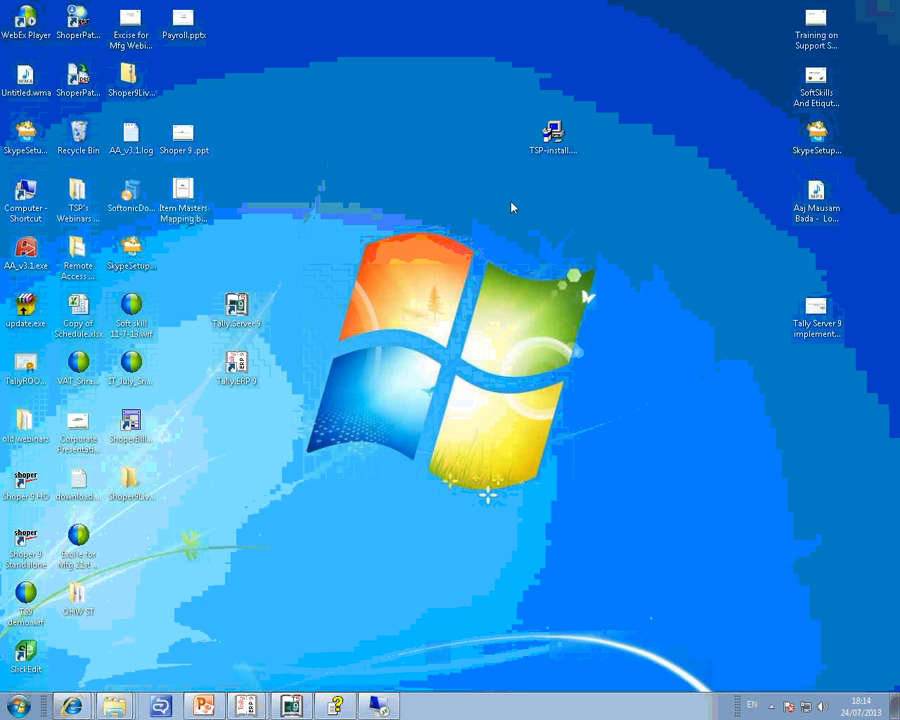
Run services.msc to open the Windows Services console and maximize its window.
{"action": "left_click", "coordinate": [14, 710]}
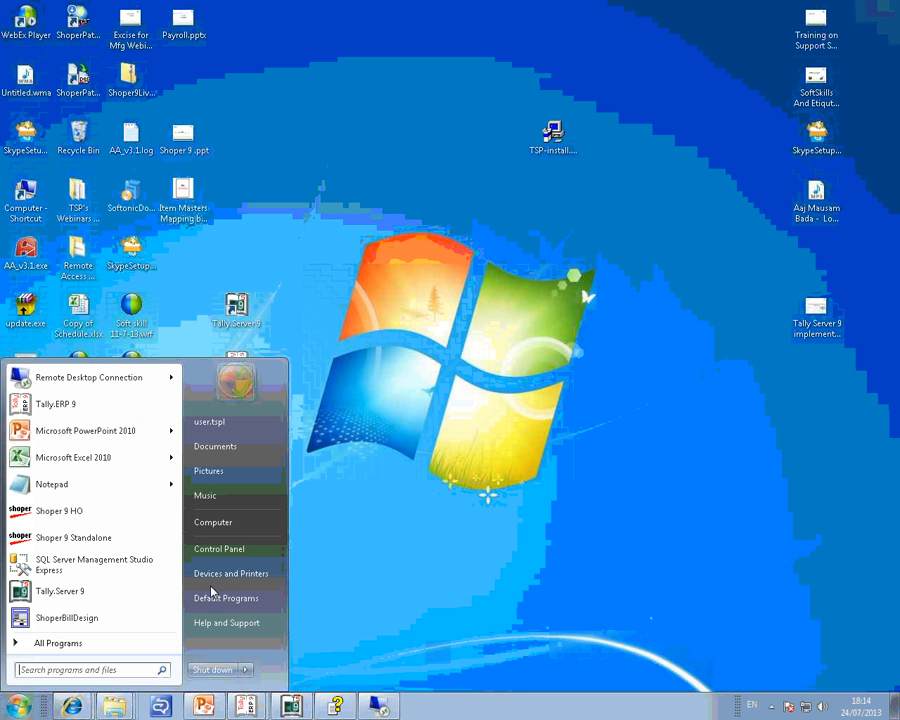
{"action": "key", "text": "super+r"}
{"action": "type", "text": "services.msc"}
{"action": "key", "text": "Return"}
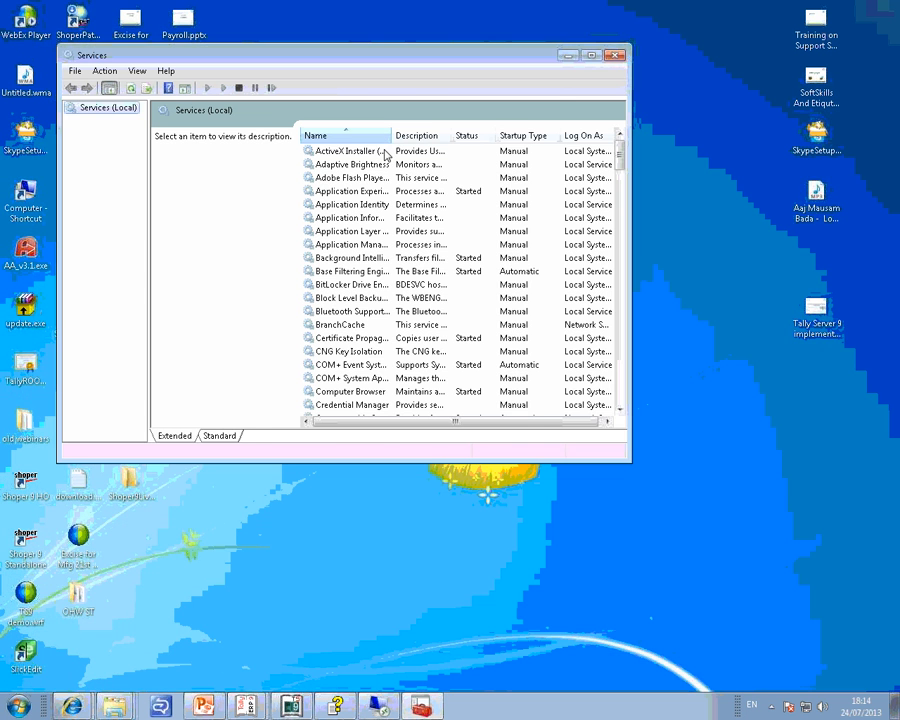
{"action": "double_click", "coordinate": [417, 60]}
Locate the Tally services in the list, widen the Name column to show their full names, and select Tally.Server 9.
{"action": "left_click", "coordinate": [315, 185]}
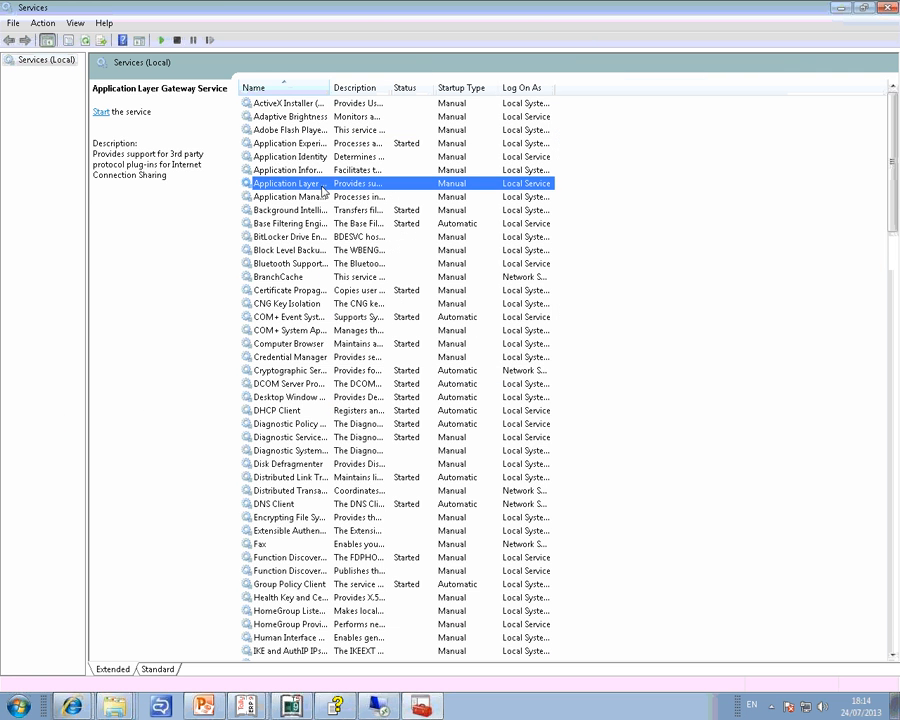
{"action": "key", "text": "t"}
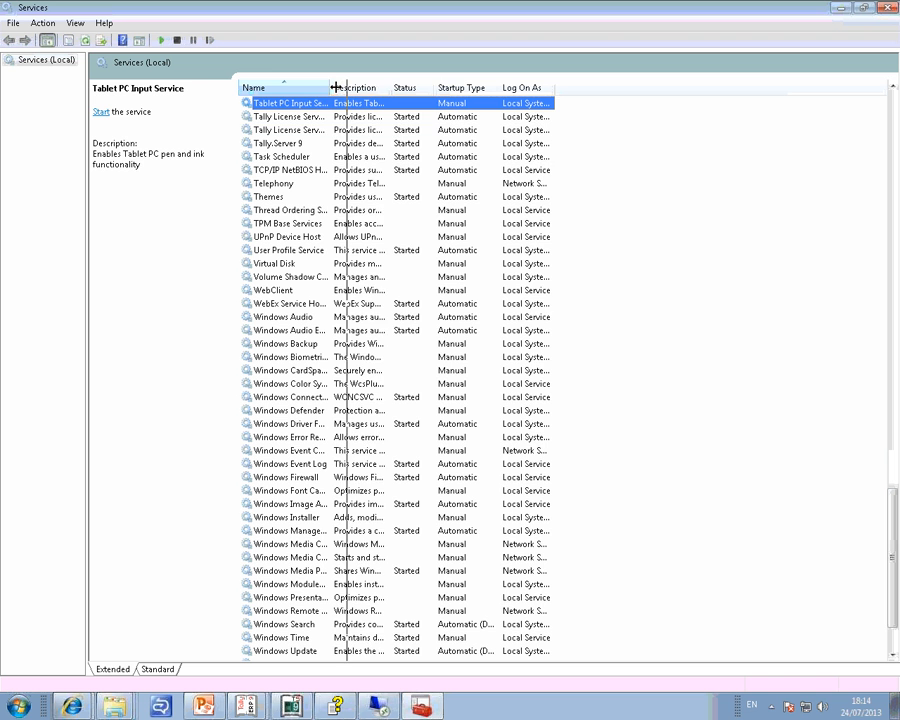
{"action": "left_click_drag", "start_coordinate": [329, 87], "coordinate": [418, 87]}
{"action": "key", "text": "Down"}
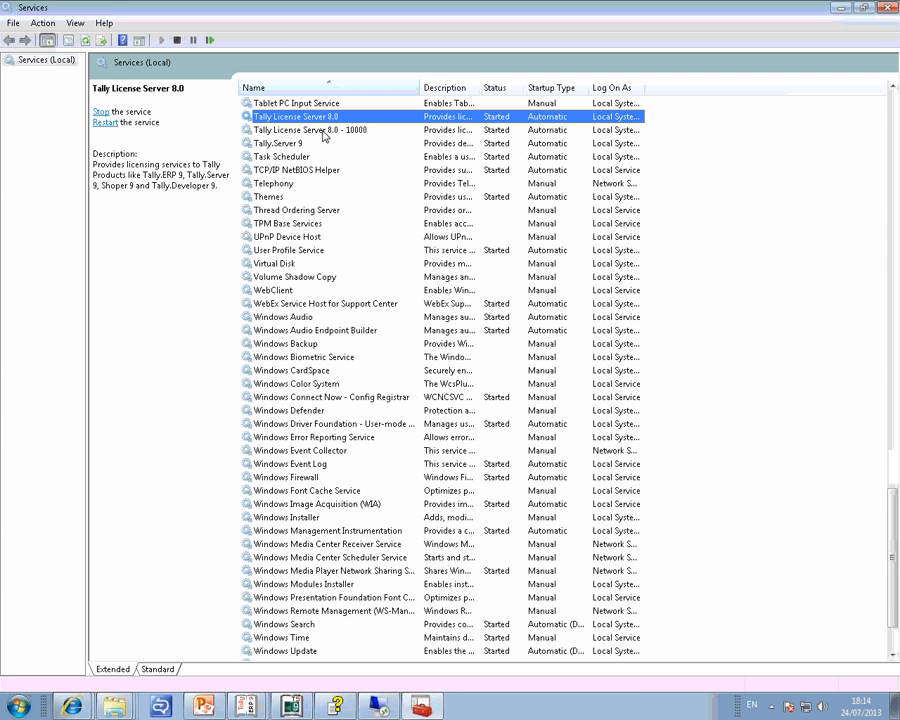
{"action": "left_click", "coordinate": [311, 145]}
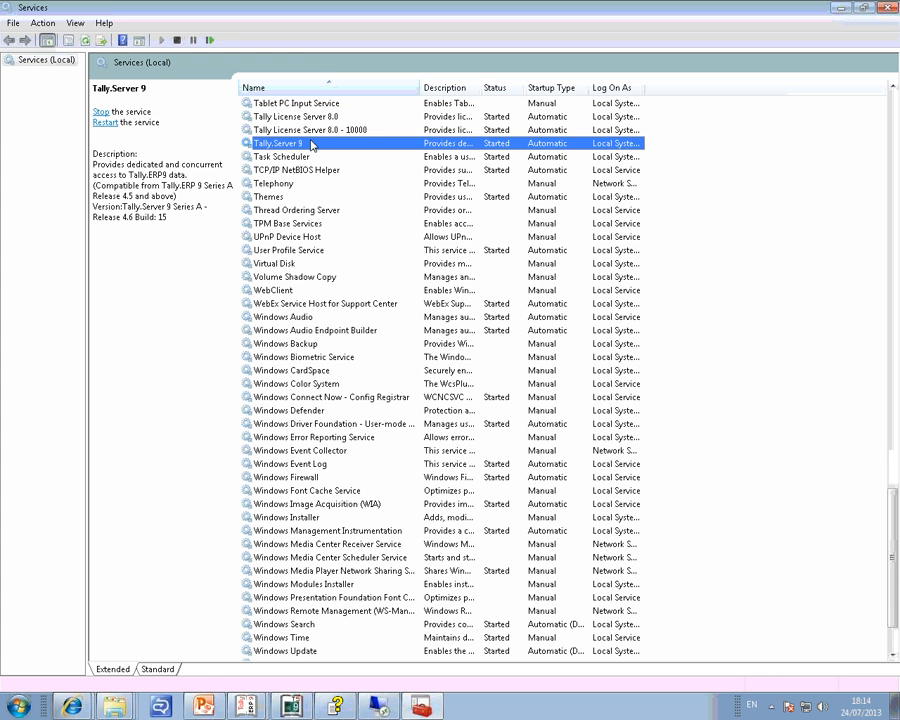
Check the executable paths in the properties of Tally License Server 8.0 and Tally License Server 8.0 - 10000, closing each without changes.
{"action": "right_click", "coordinate": [277, 117]}
{"action": "left_click", "coordinate": [351, 252]}
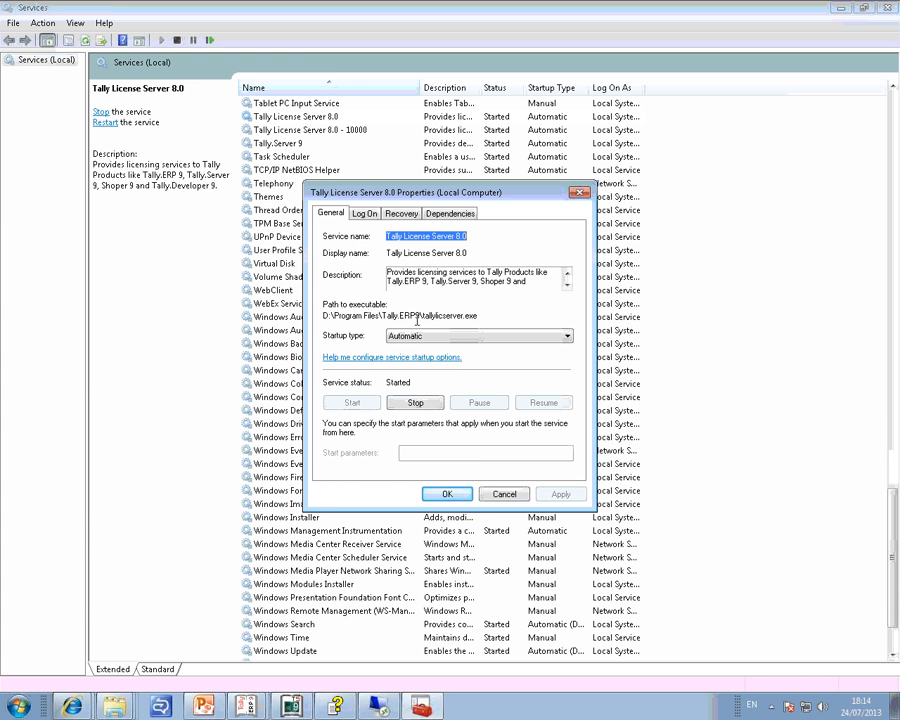
{"action": "left_click", "coordinate": [500, 492]}
{"action": "left_click", "coordinate": [286, 130]}
{"action": "right_click", "coordinate": [313, 130]}
{"action": "left_click", "coordinate": [370, 260]}
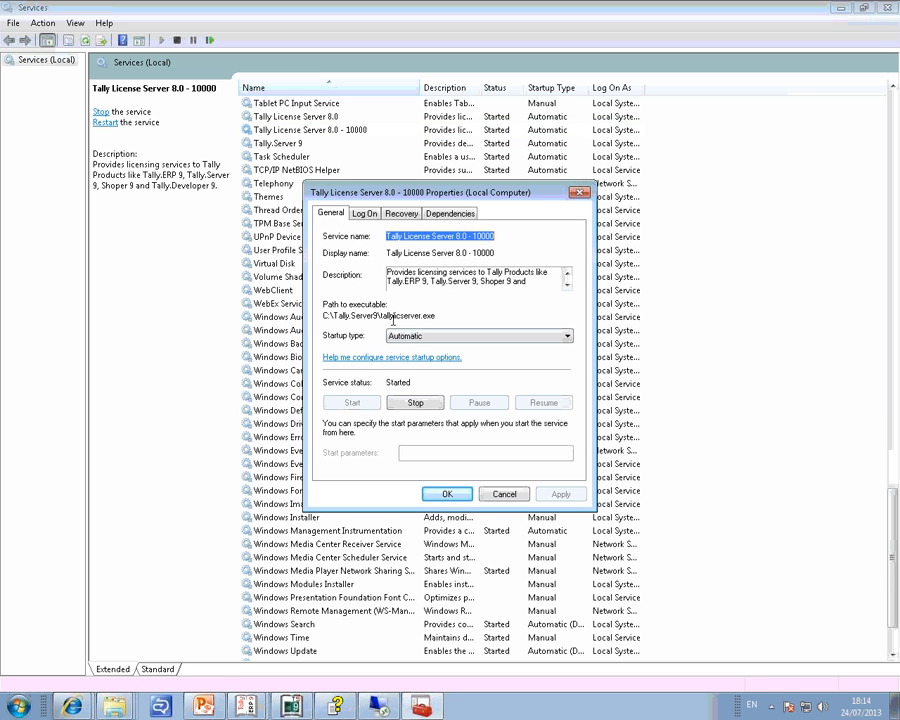
{"action": "left_click", "coordinate": [497, 492]}
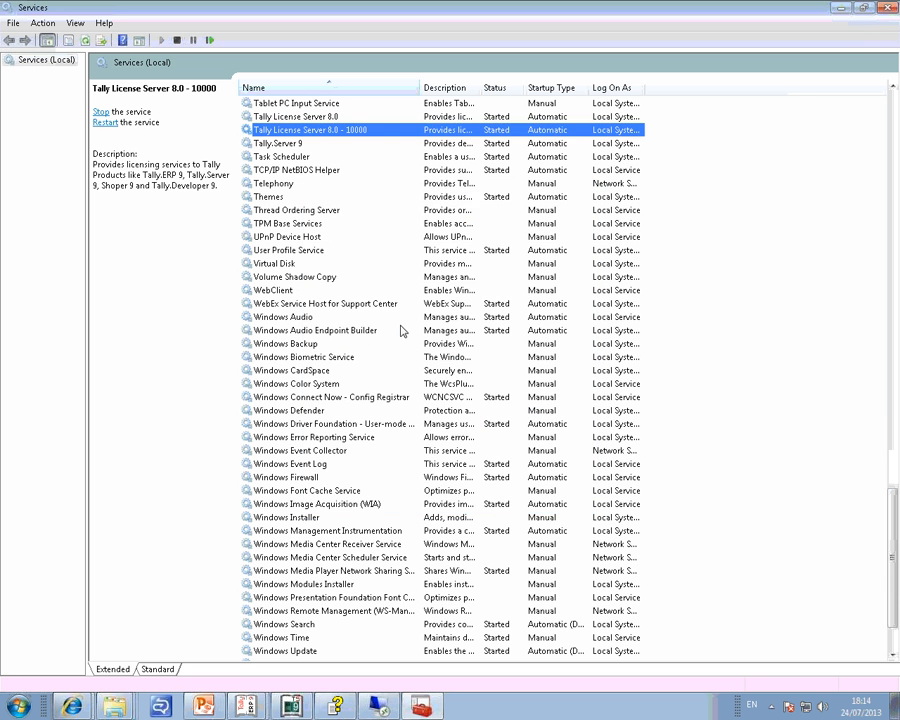
Review the Tally.Server 9 service's available actions and its properties, and close them without changes.
{"action": "left_click", "coordinate": [290, 144]}
{"action": "right_click", "coordinate": [291, 147]}
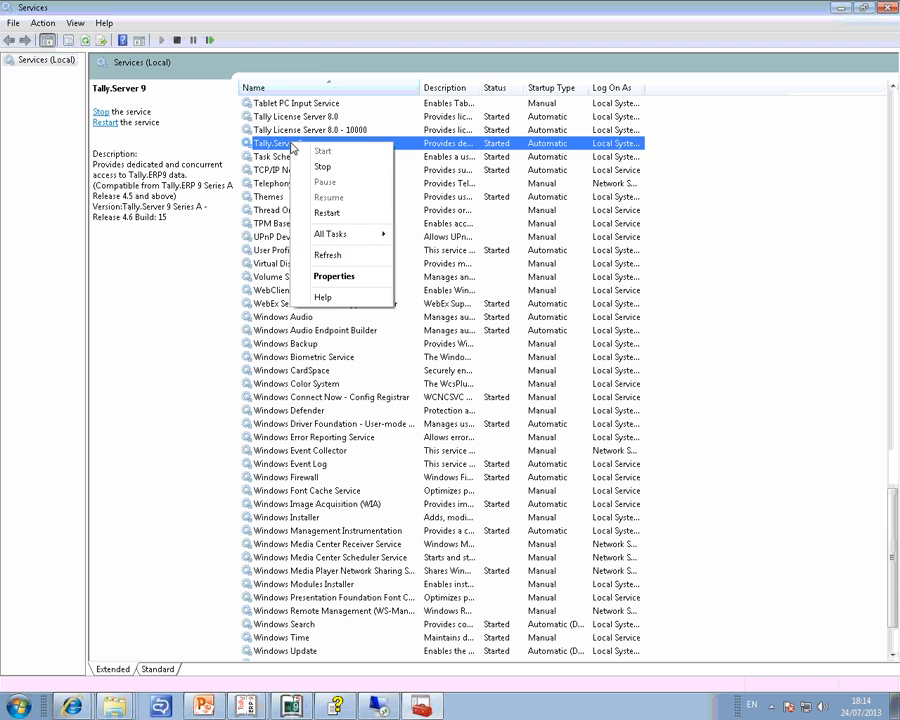
{"action": "left_click", "coordinate": [339, 275]}
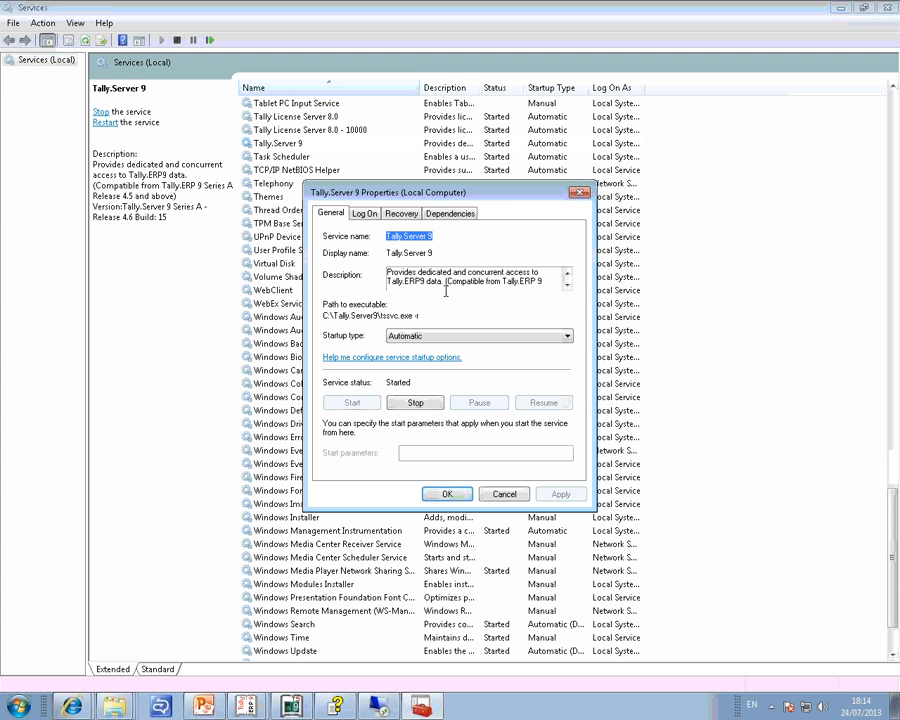
{"action": "left_click", "coordinate": [505, 494]}
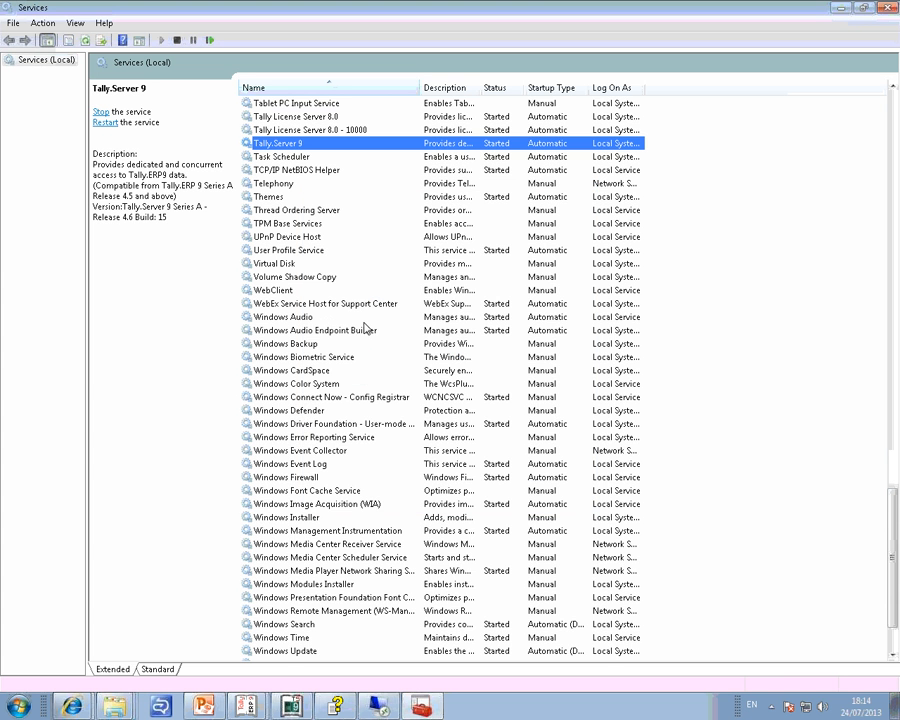
Compare the entries of Tally License Server 8.0, Tally License Server 8.0 - 10000 and Tally.Server 9 by highlighting them in turn.
{"action": "left_click", "coordinate": [316, 131]}
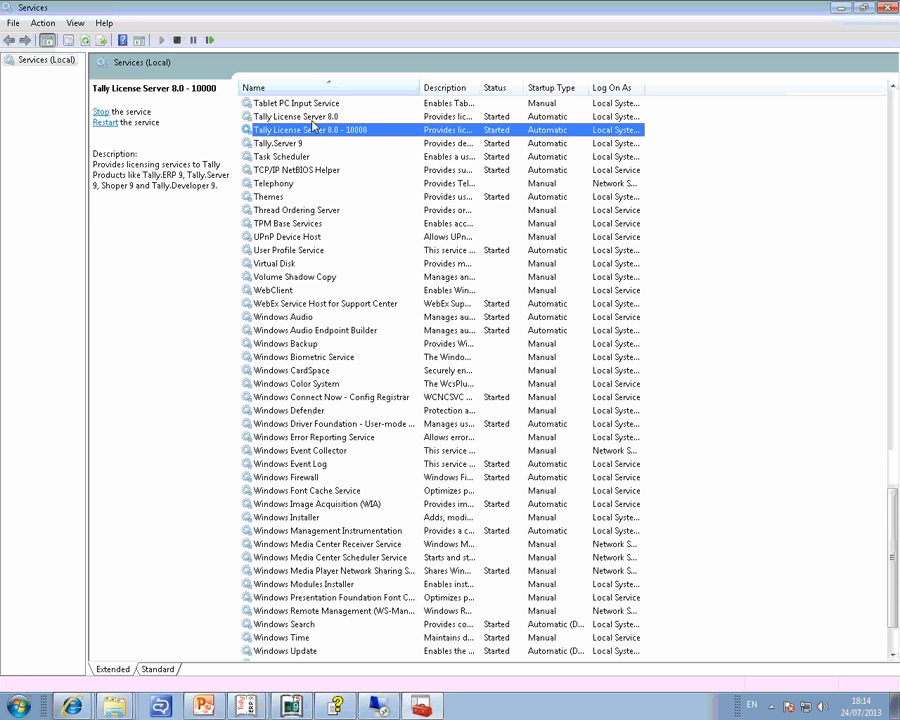
{"action": "left_click", "coordinate": [315, 118]}
{"action": "left_click", "coordinate": [304, 143]}
{"action": "left_click", "coordinate": [316, 130]}
{"action": "left_click", "coordinate": [316, 119]}
{"action": "left_click", "coordinate": [320, 131]}
{"action": "left_click", "coordinate": [304, 144]}
{"action": "left_click", "coordinate": [309, 131]}
{"action": "left_click", "coordinate": [312, 120]}
{"action": "left_click", "coordinate": [302, 144]}
{"action": "left_click", "coordinate": [310, 130]}
Review the startup type choices in the Tally License Server 8.0 properties and close them without changes.
{"action": "right_click", "coordinate": [322, 117]}
{"action": "left_click", "coordinate": [353, 251]}
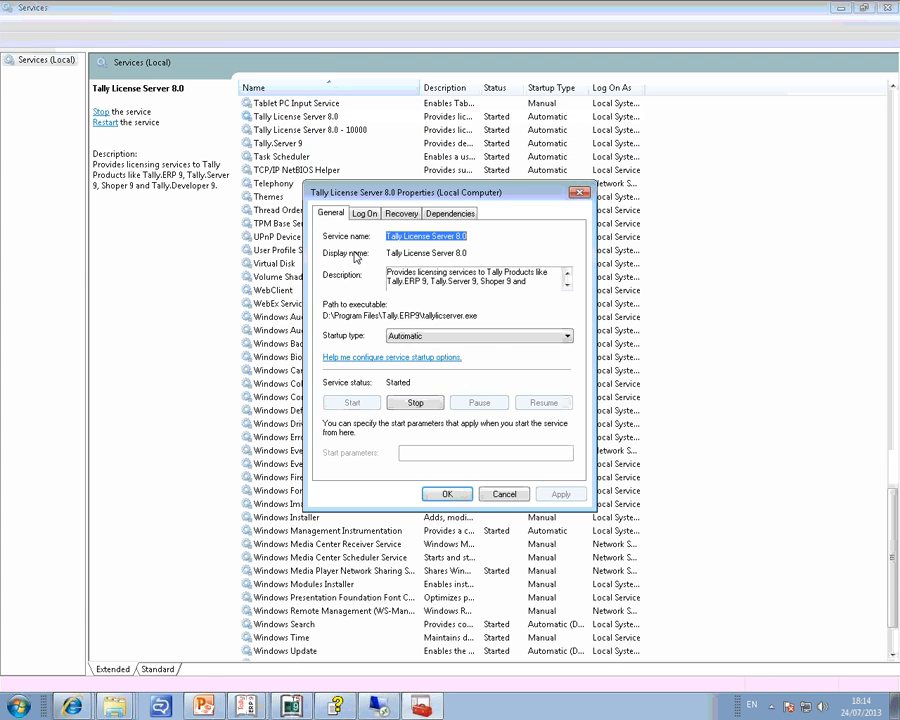
{"action": "left_click", "coordinate": [432, 337]}
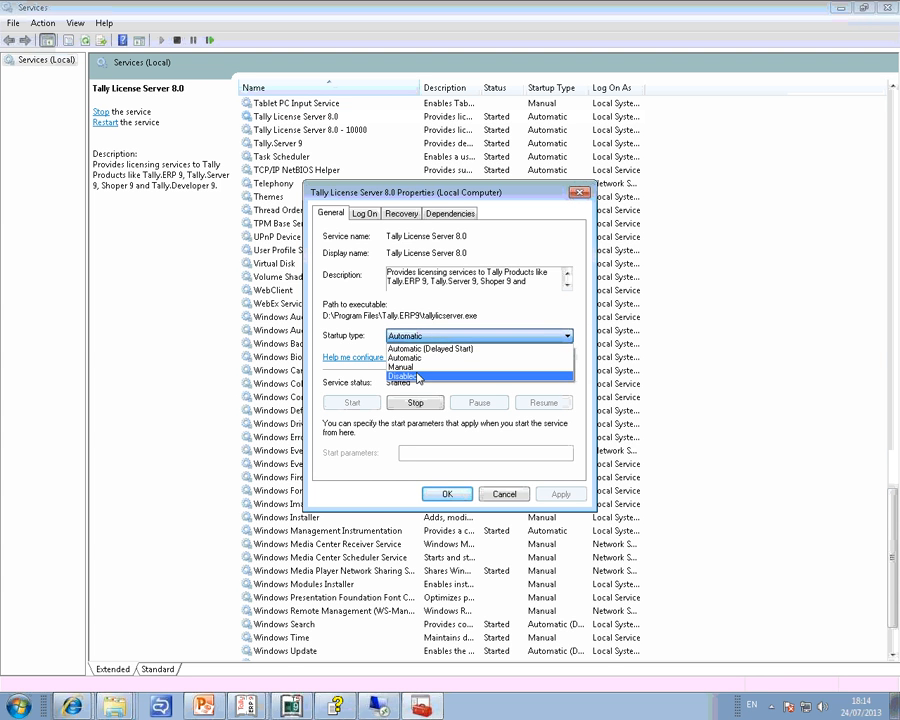
{"action": "left_click", "coordinate": [601, 346]}
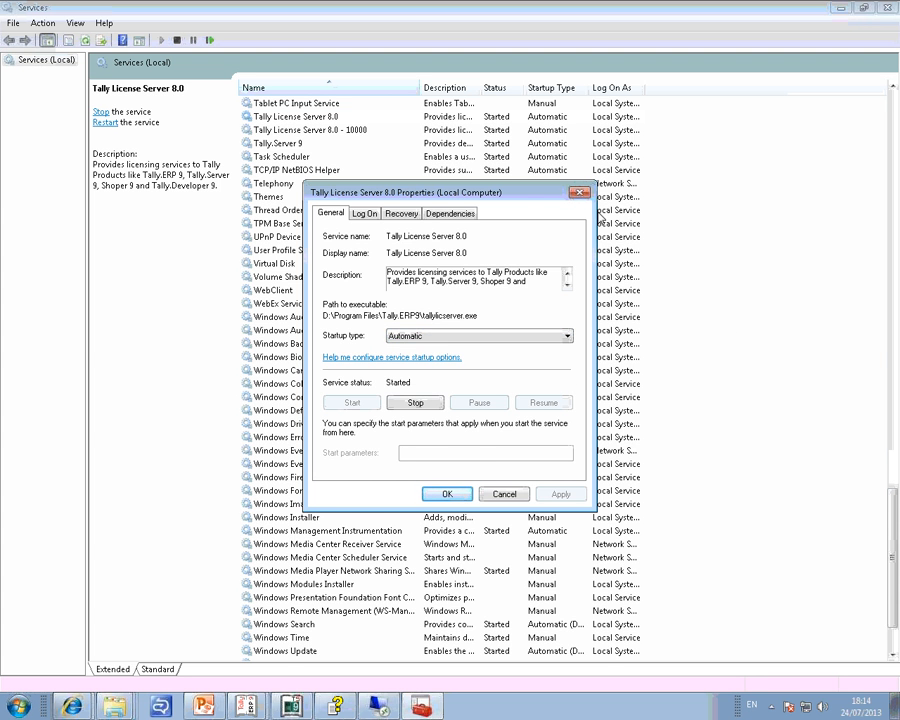
{"action": "left_click", "coordinate": [579, 192]}
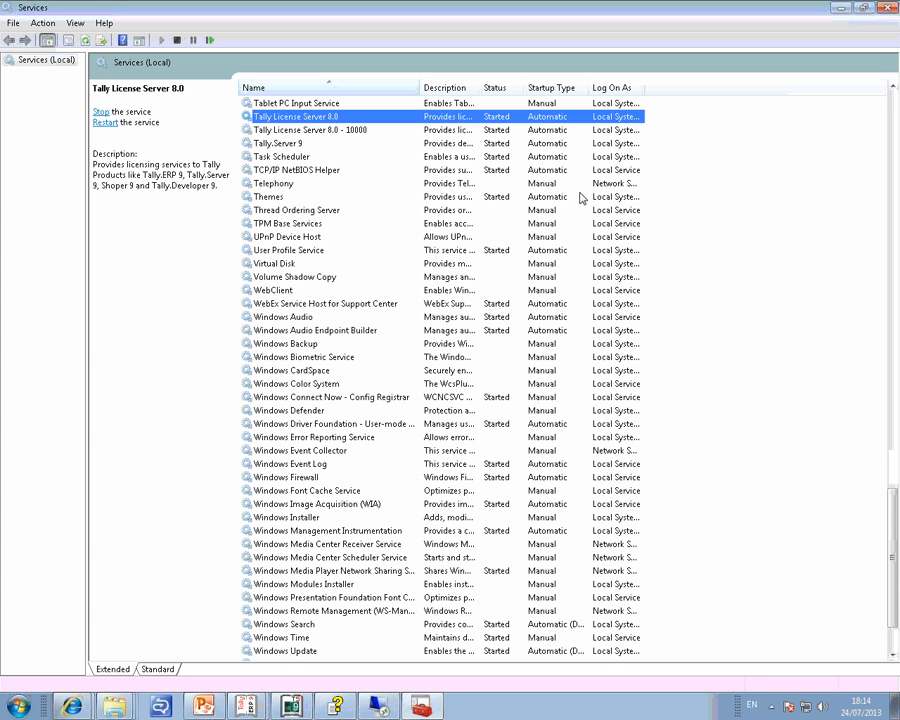
Close the Services console, return to the slide show, and reveal the Services.msc slide's points on running it and managing Tally.Server 9.
{"action": "left_click", "coordinate": [887, 8]}
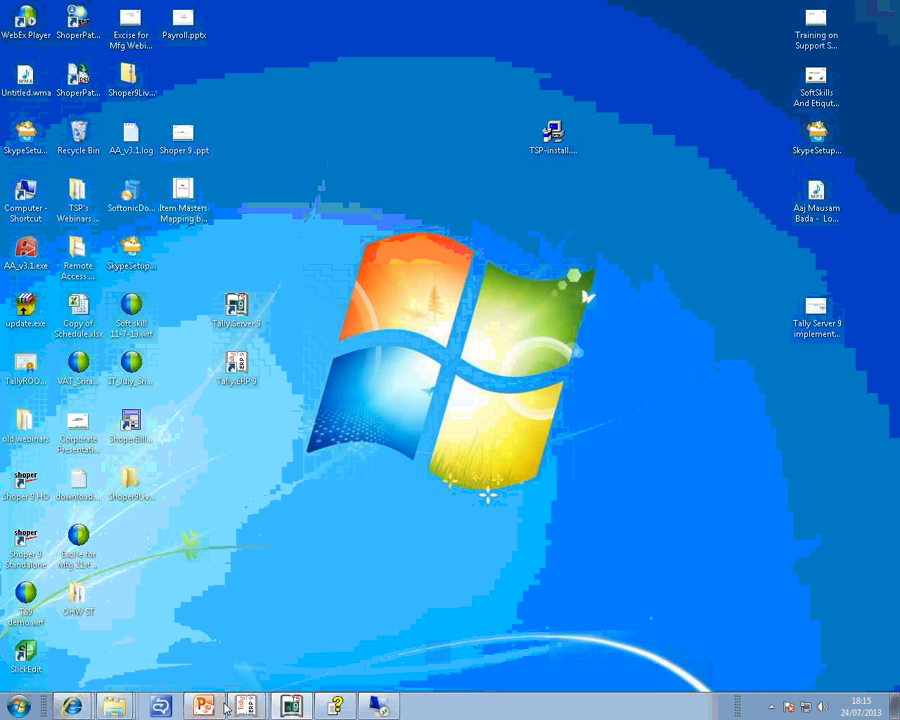
{"action": "left_click", "coordinate": [205, 706]}
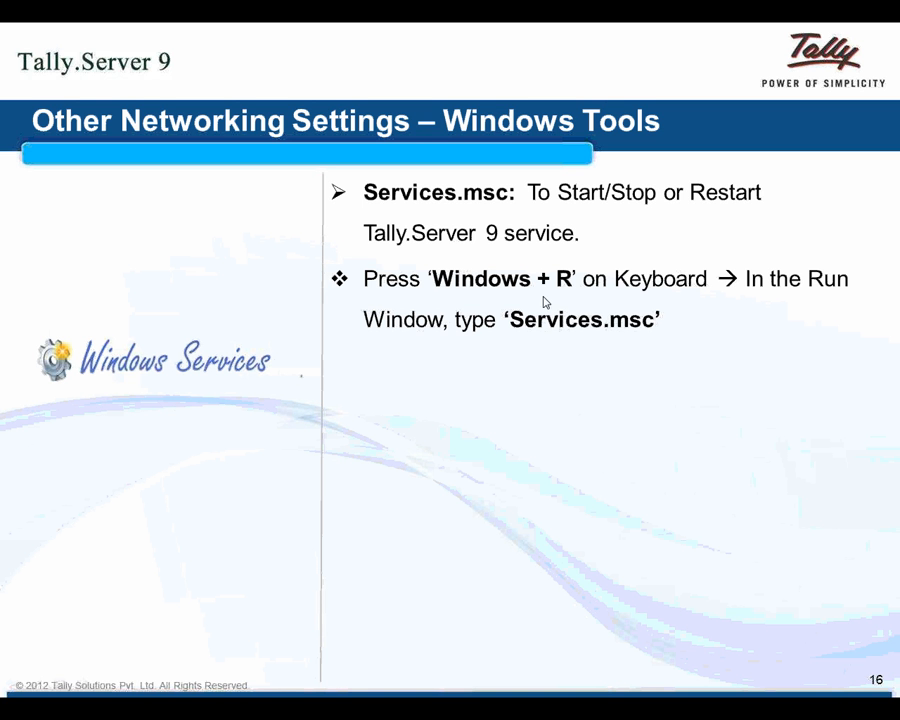
{"action": "left_click", "coordinate": [510, 291]}
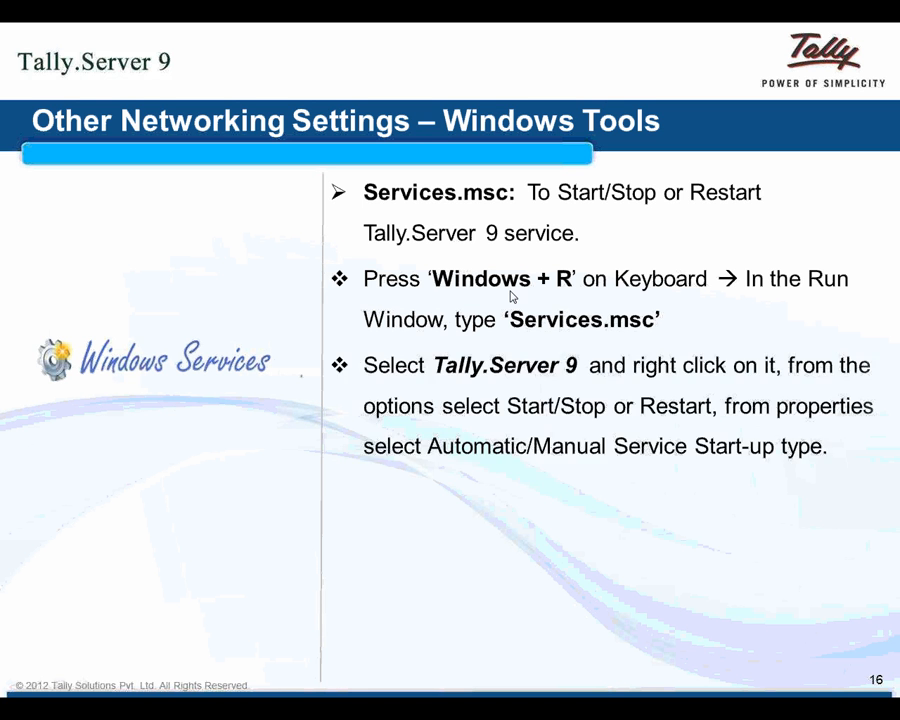